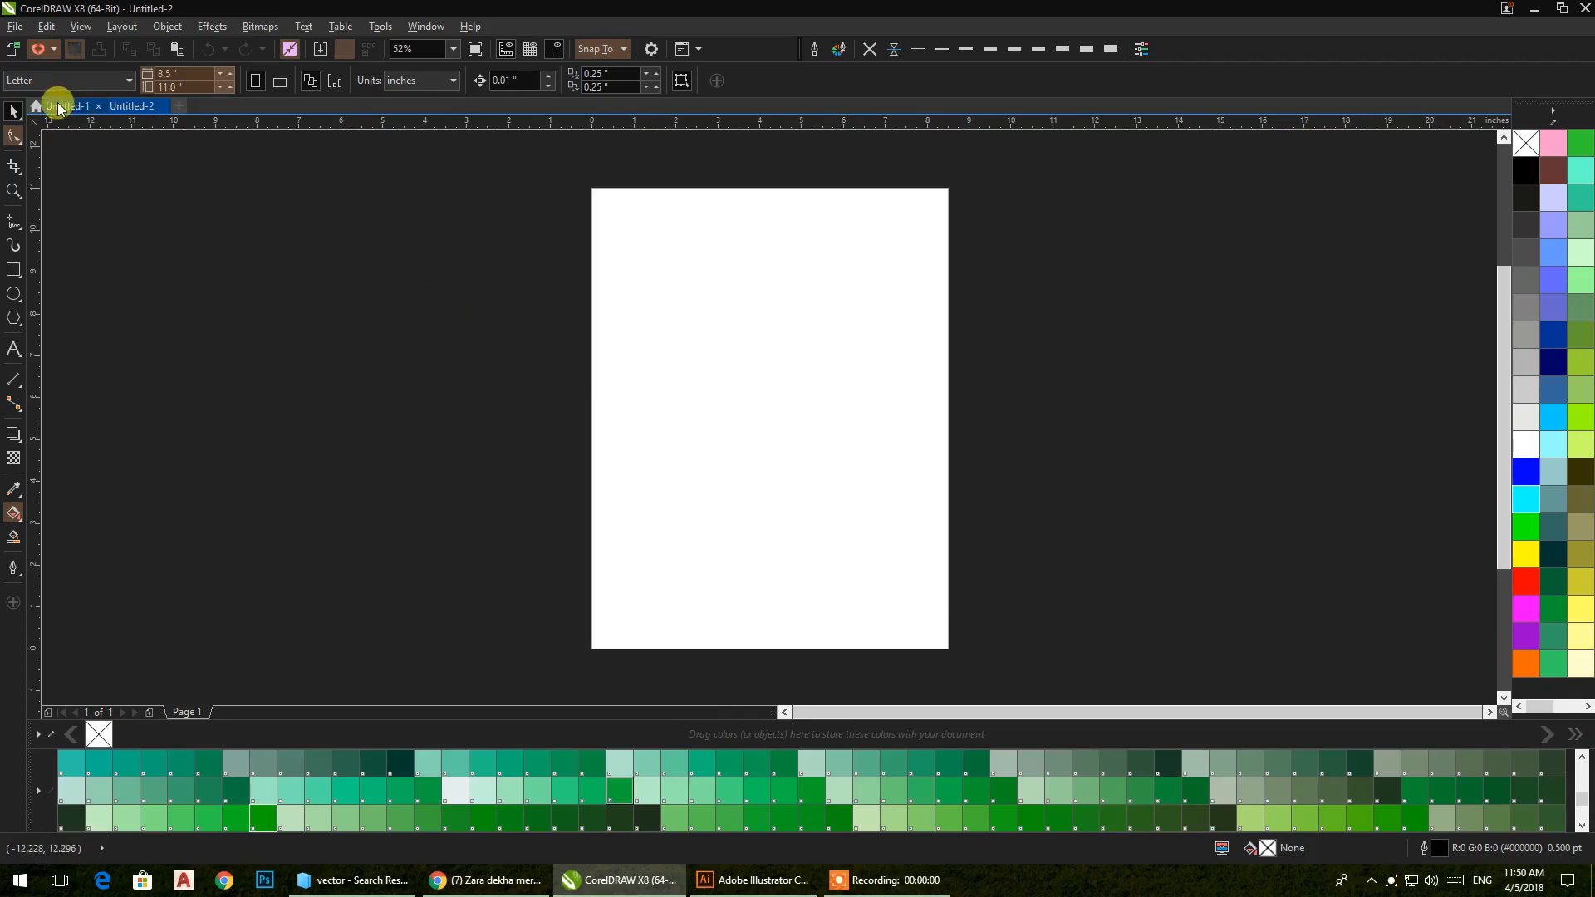
- Move the white calligraphy off the square-cornered orange tile in Untitled-1, copy it, and paste it into Untitled-2
drag(499, 244, 719, 429)
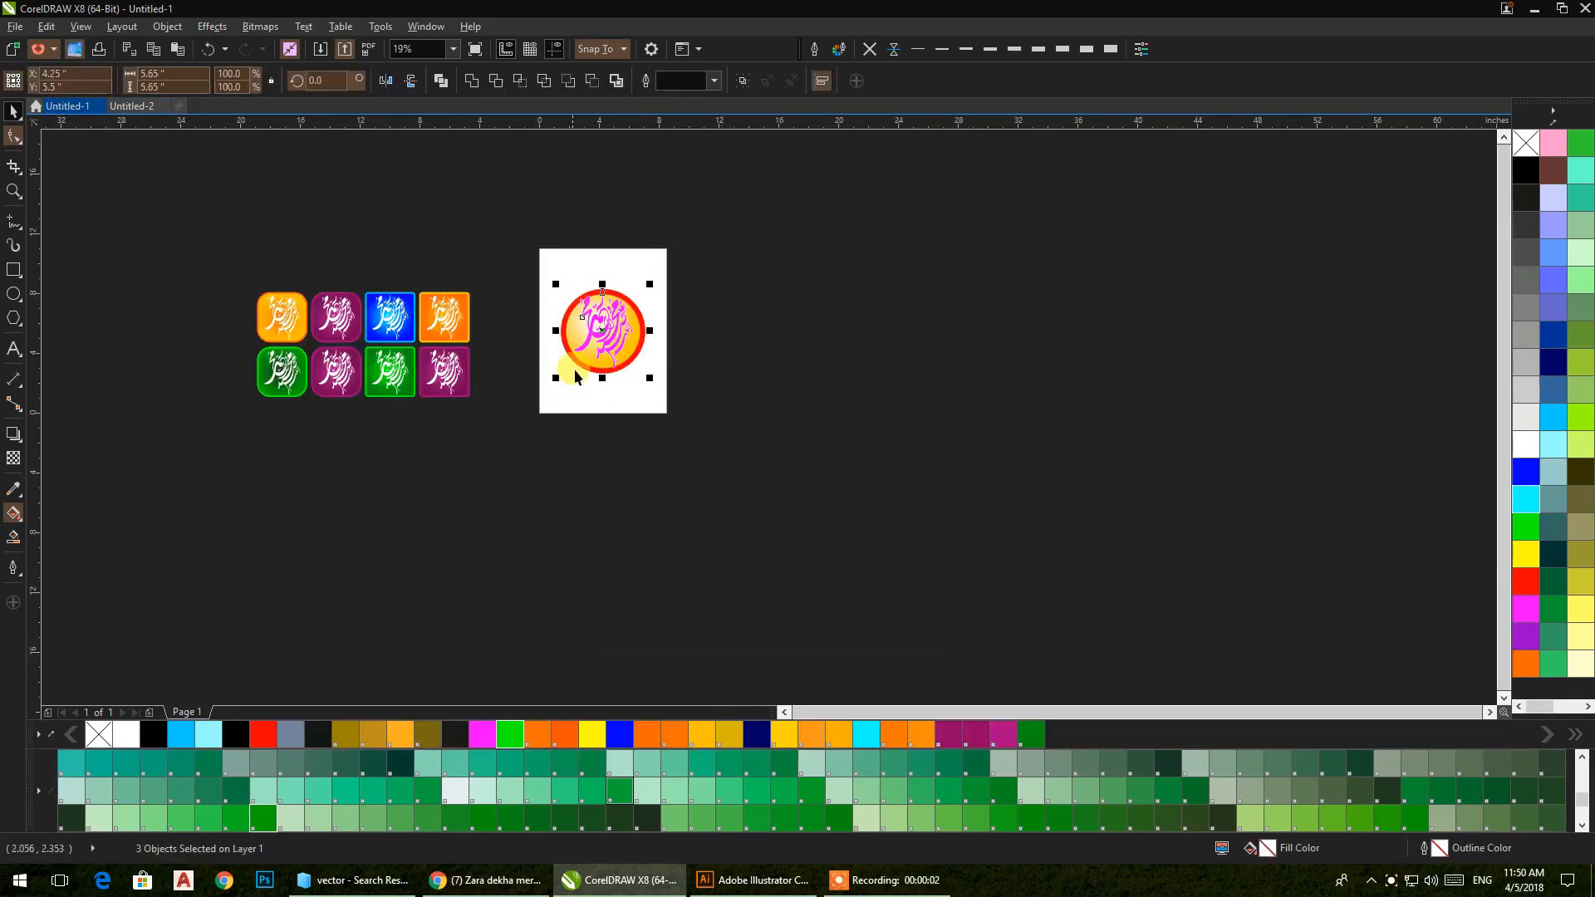
click(803, 364)
drag(453, 322, 840, 431)
right_click(840, 432)
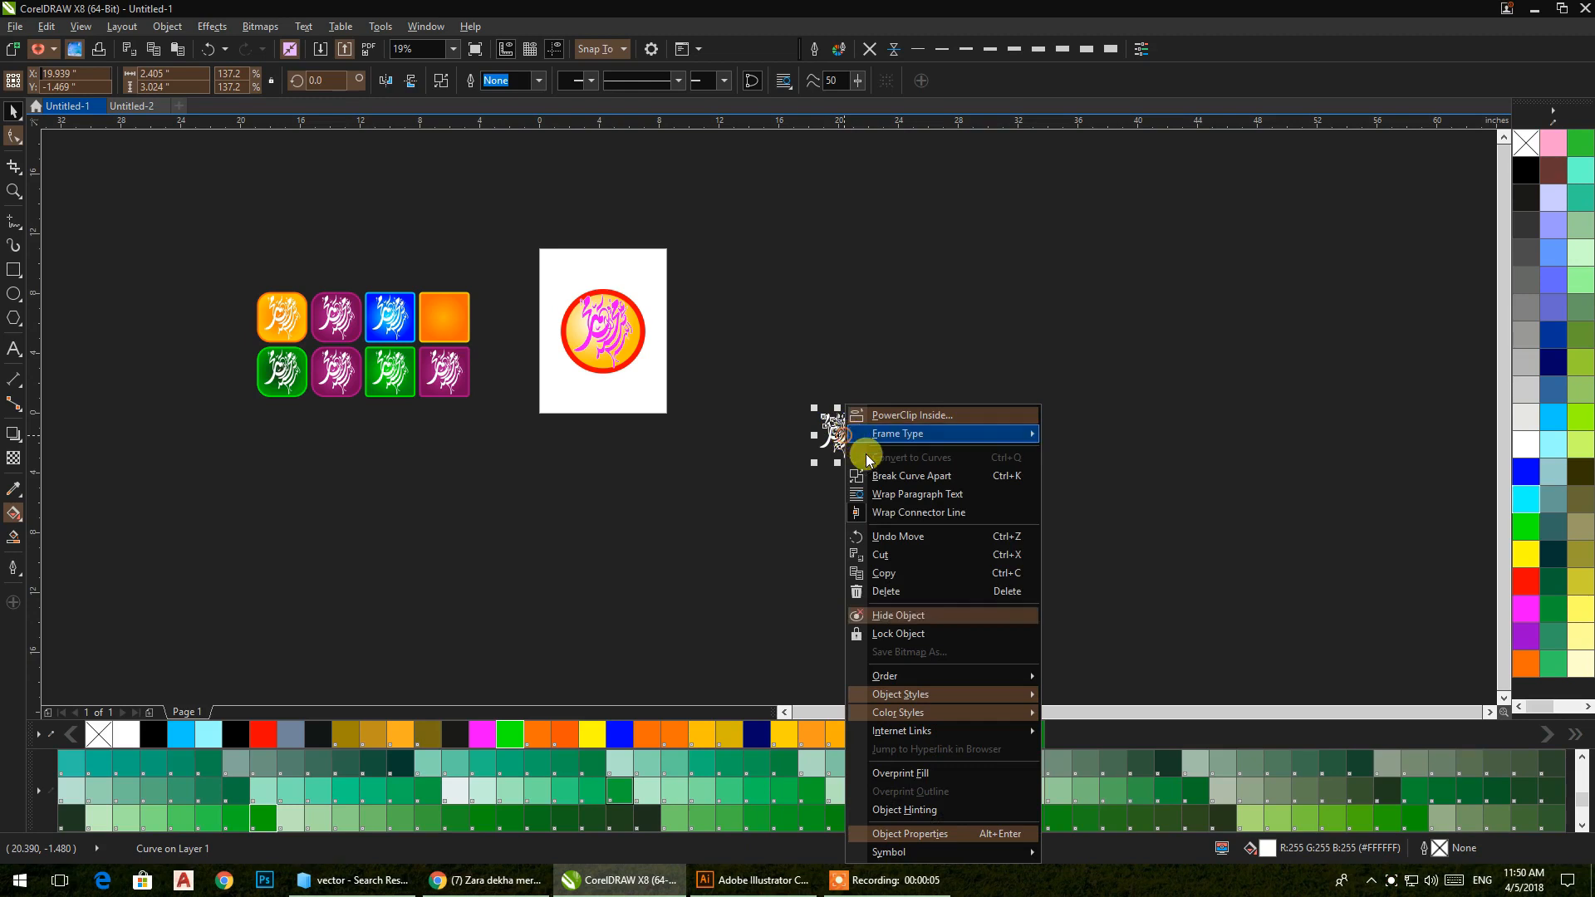
click(881, 574)
click(137, 105)
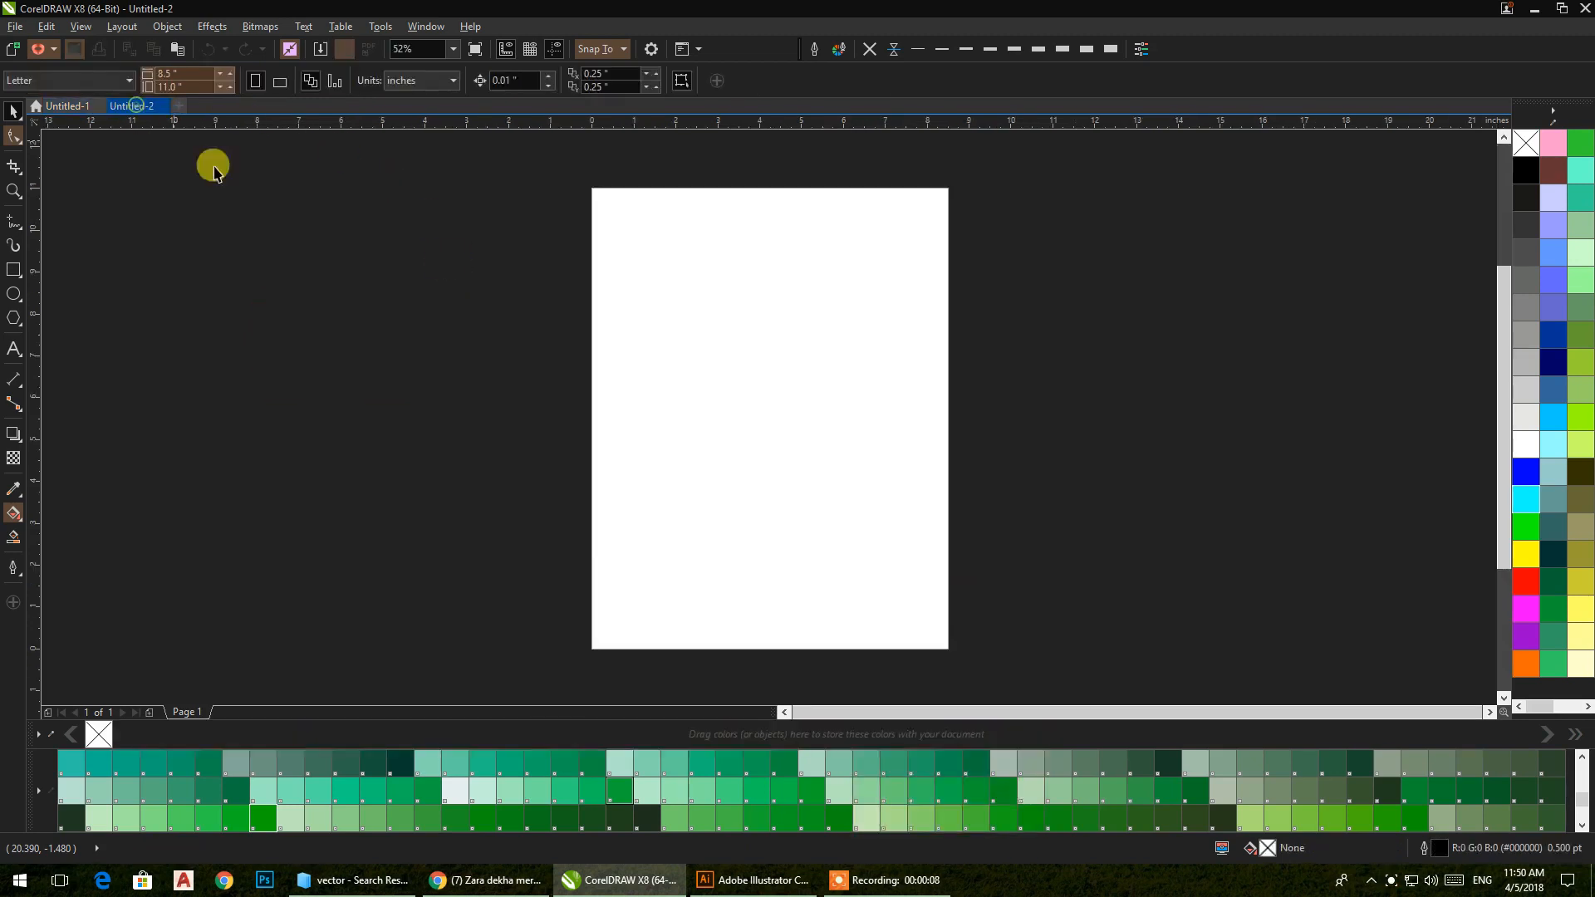
key(ctrl+v)
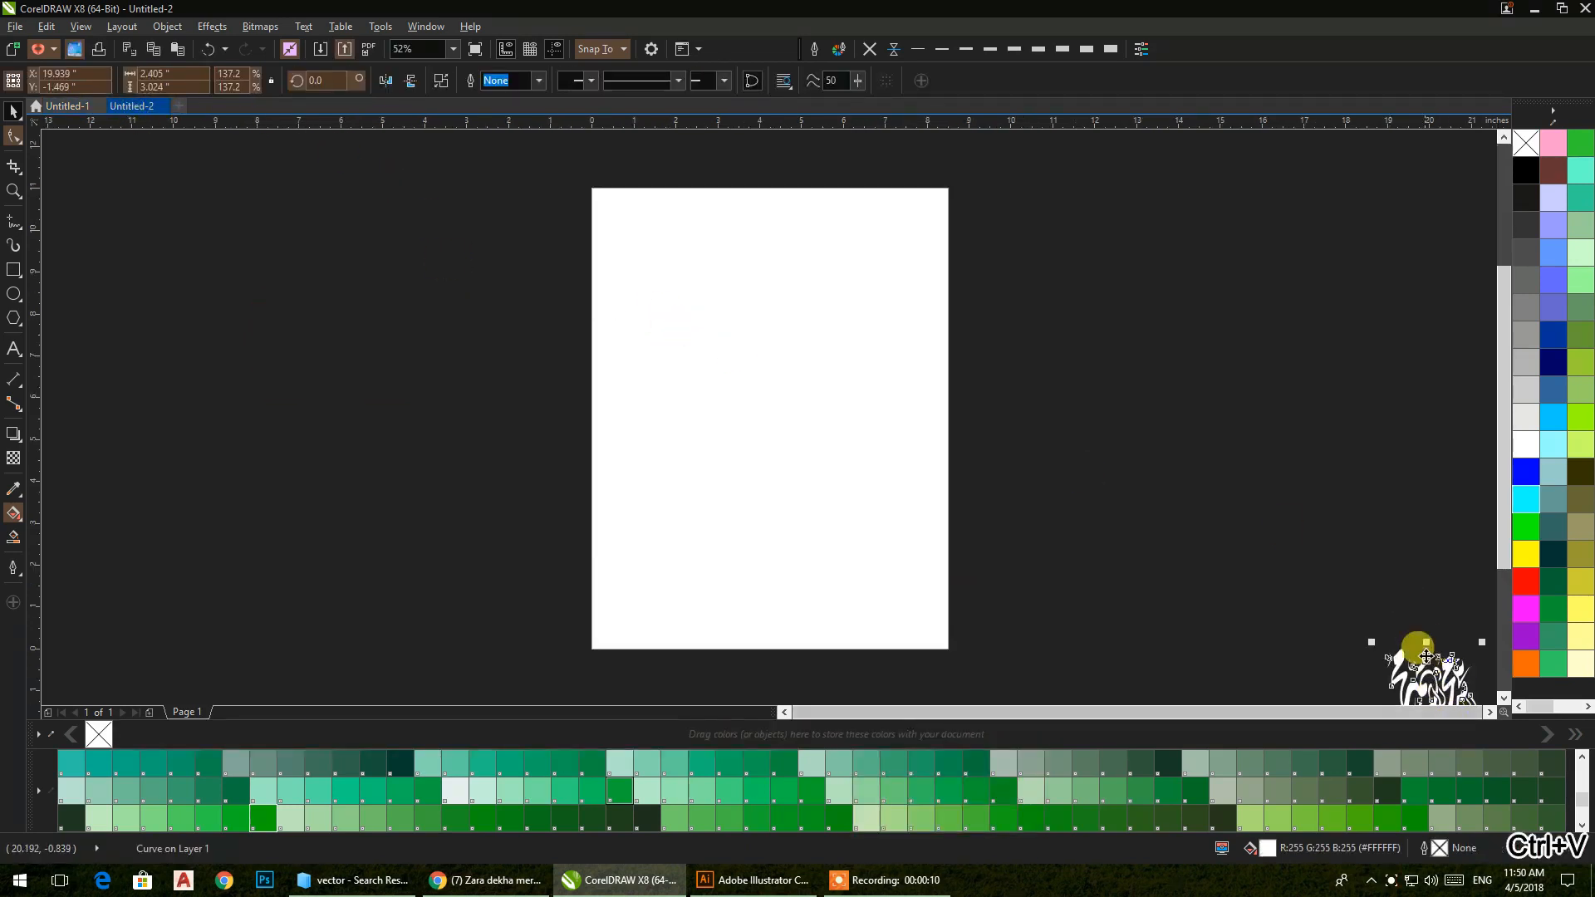
- Center the pasted calligraphy on the page and fill it with cyan
key(p)
click(1525, 498)
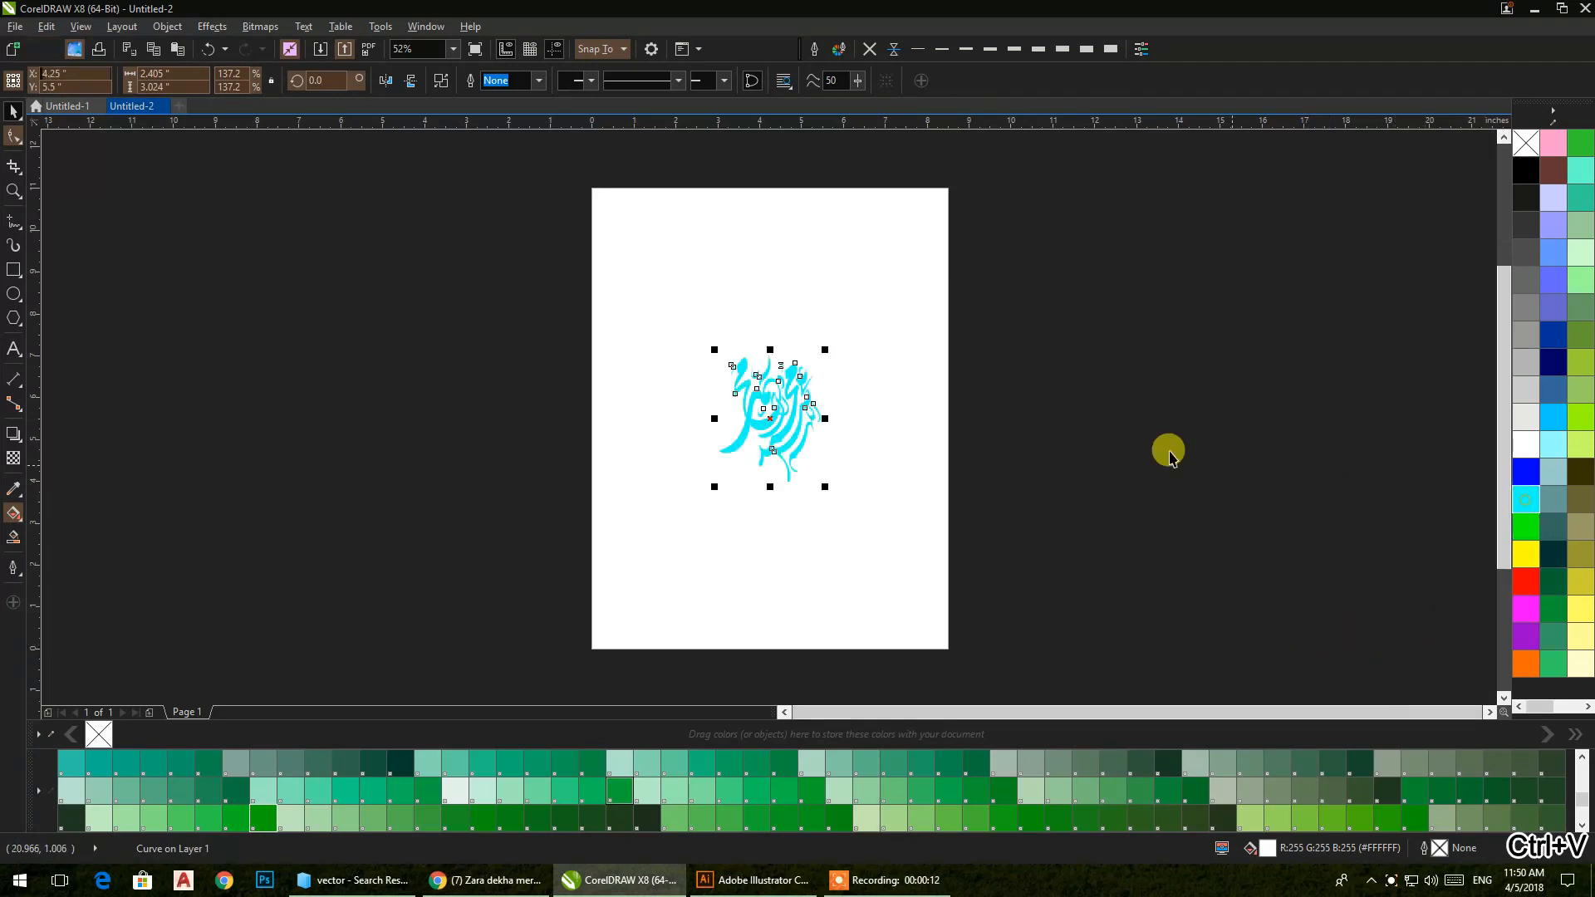
click(1219, 486)
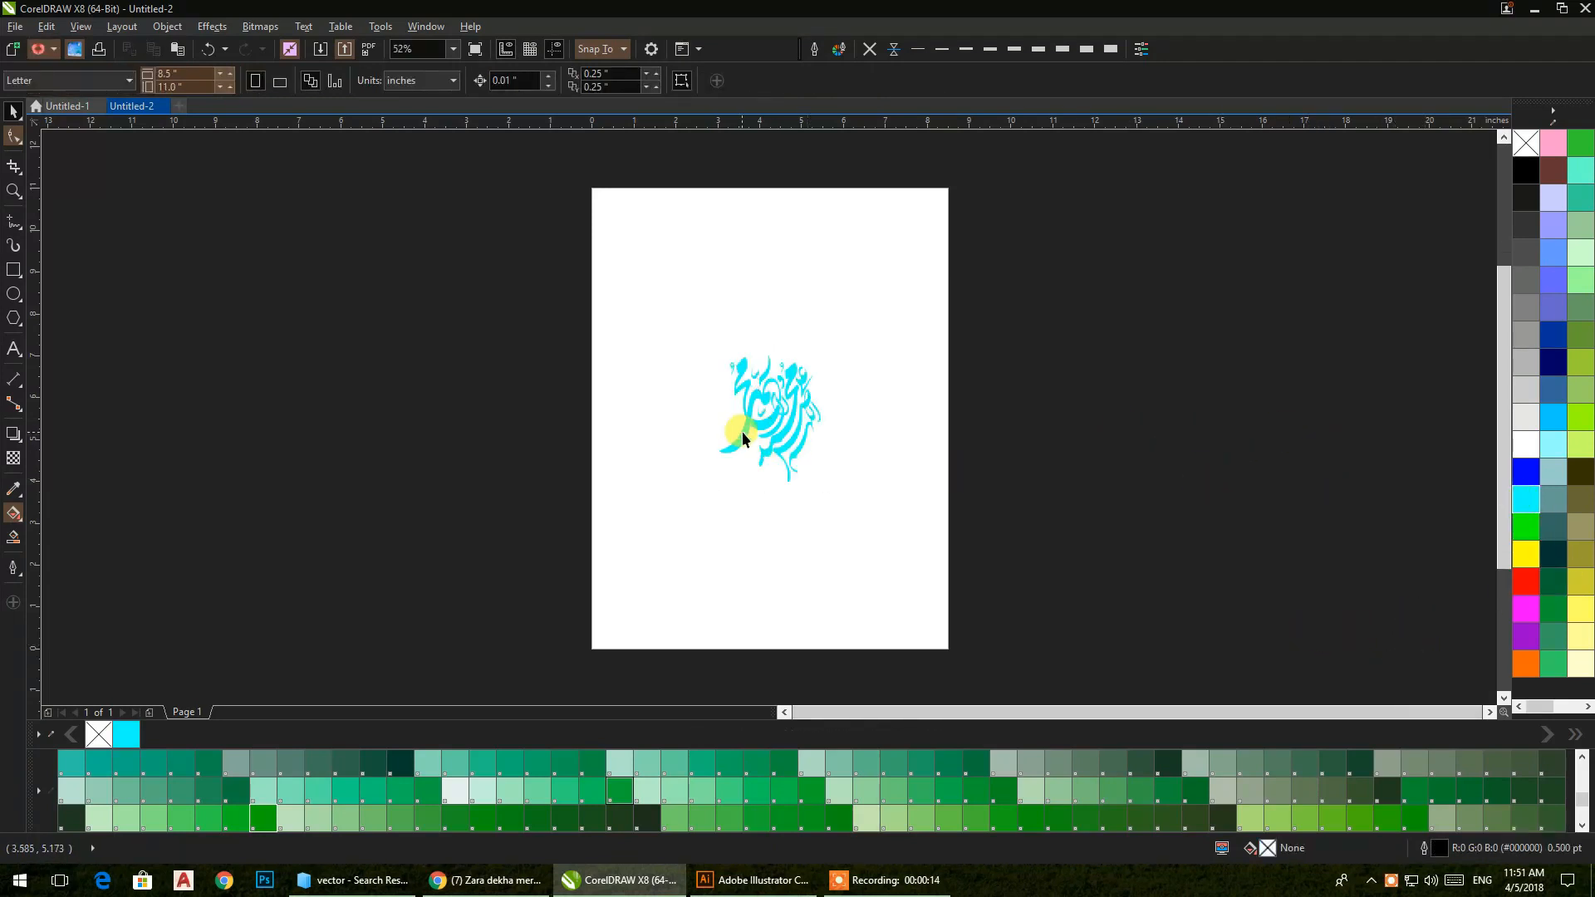
- Draw a square about 2.16 inches wide left of the page and round its corners to about 0.38 inches
click(14, 270)
drag(303, 273, 353, 364)
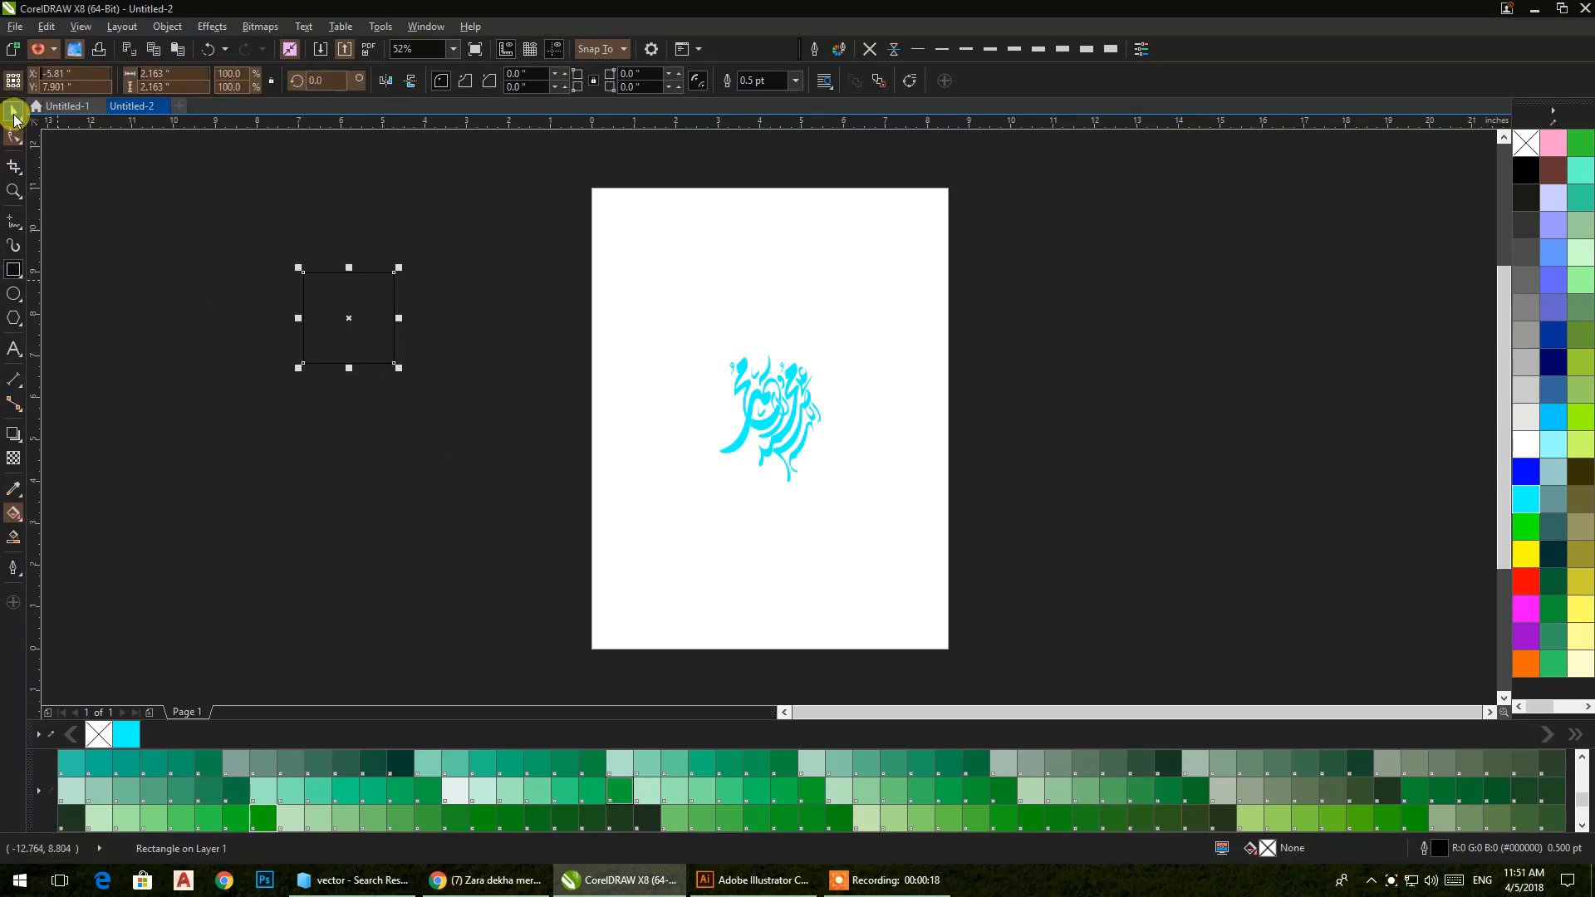
click(16, 136)
drag(303, 268, 317, 272)
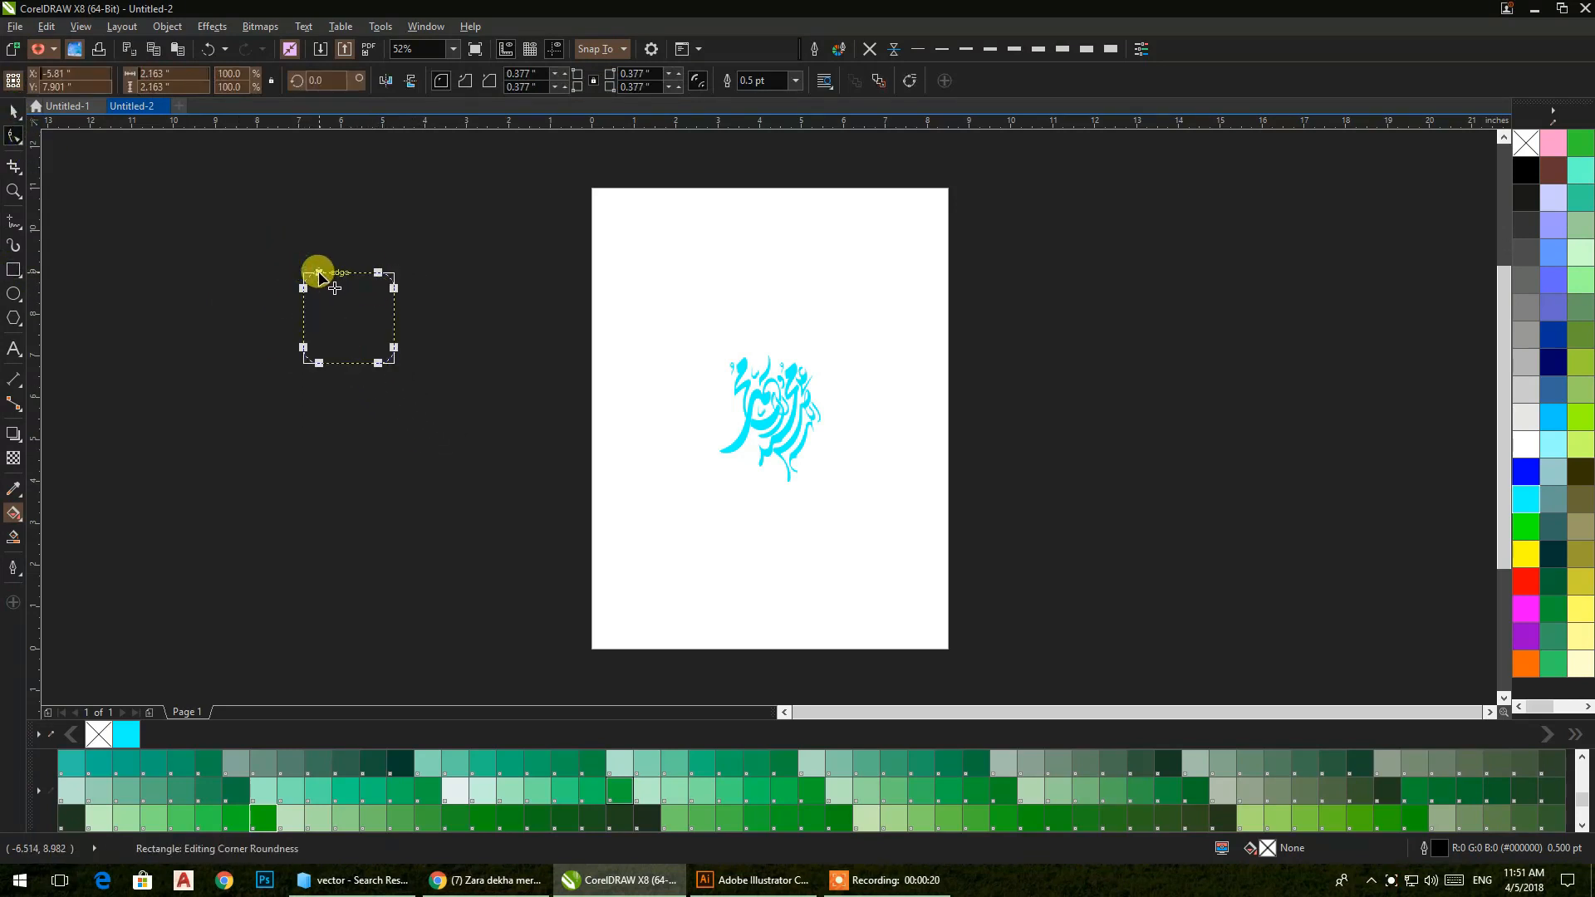
click(14, 114)
- Fill the rounded square with light green
click(363, 313)
scroll(362, 312, up, 2)
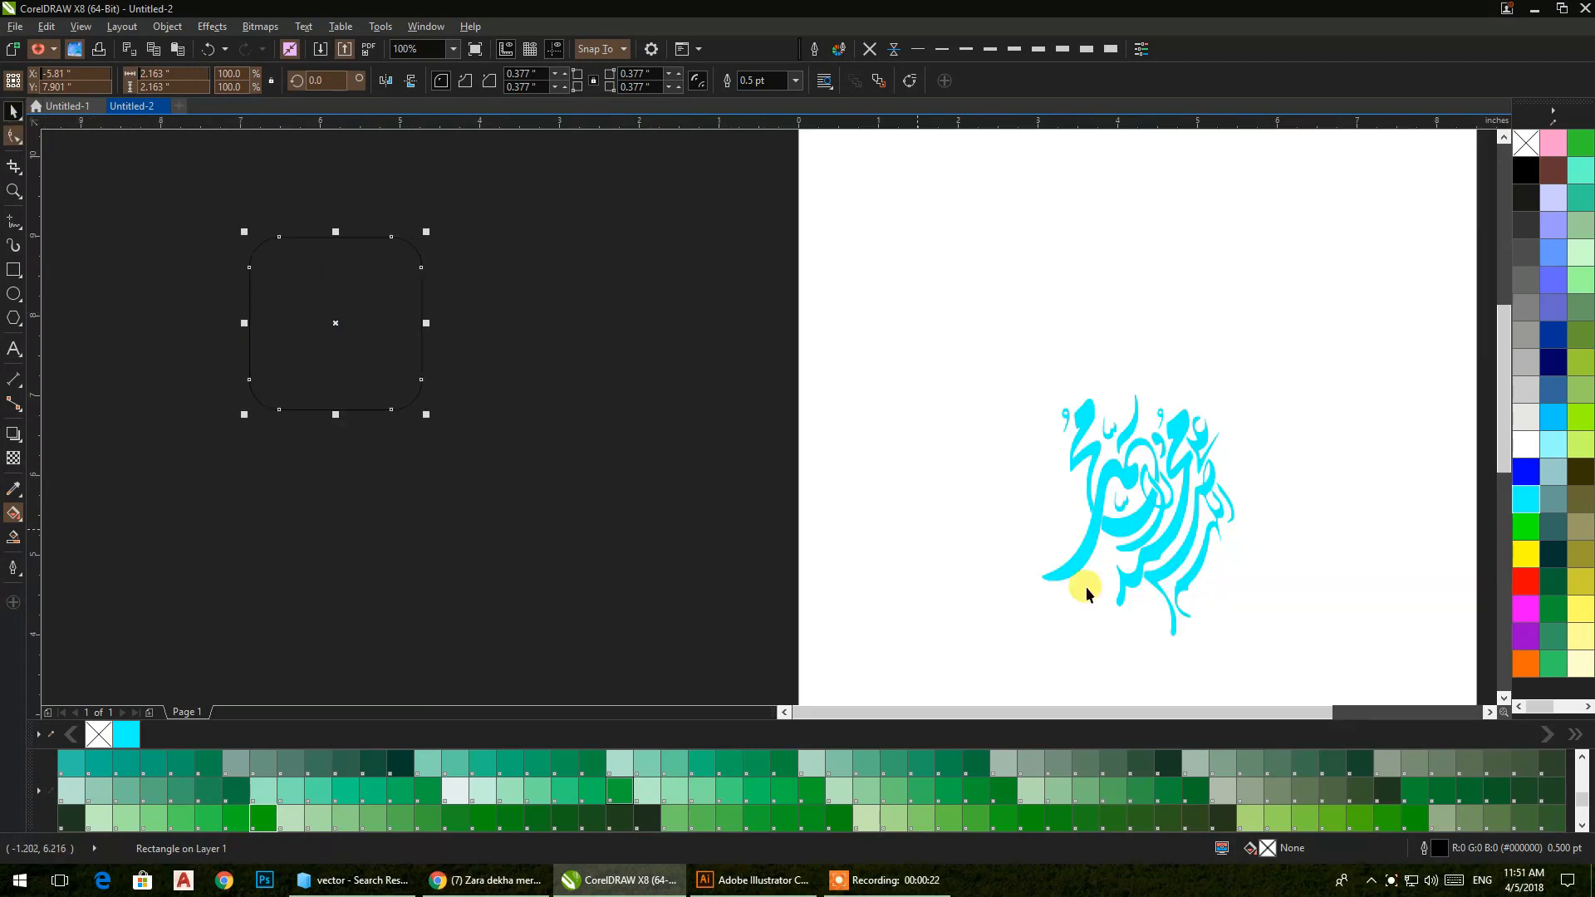
click(1250, 818)
click(487, 366)
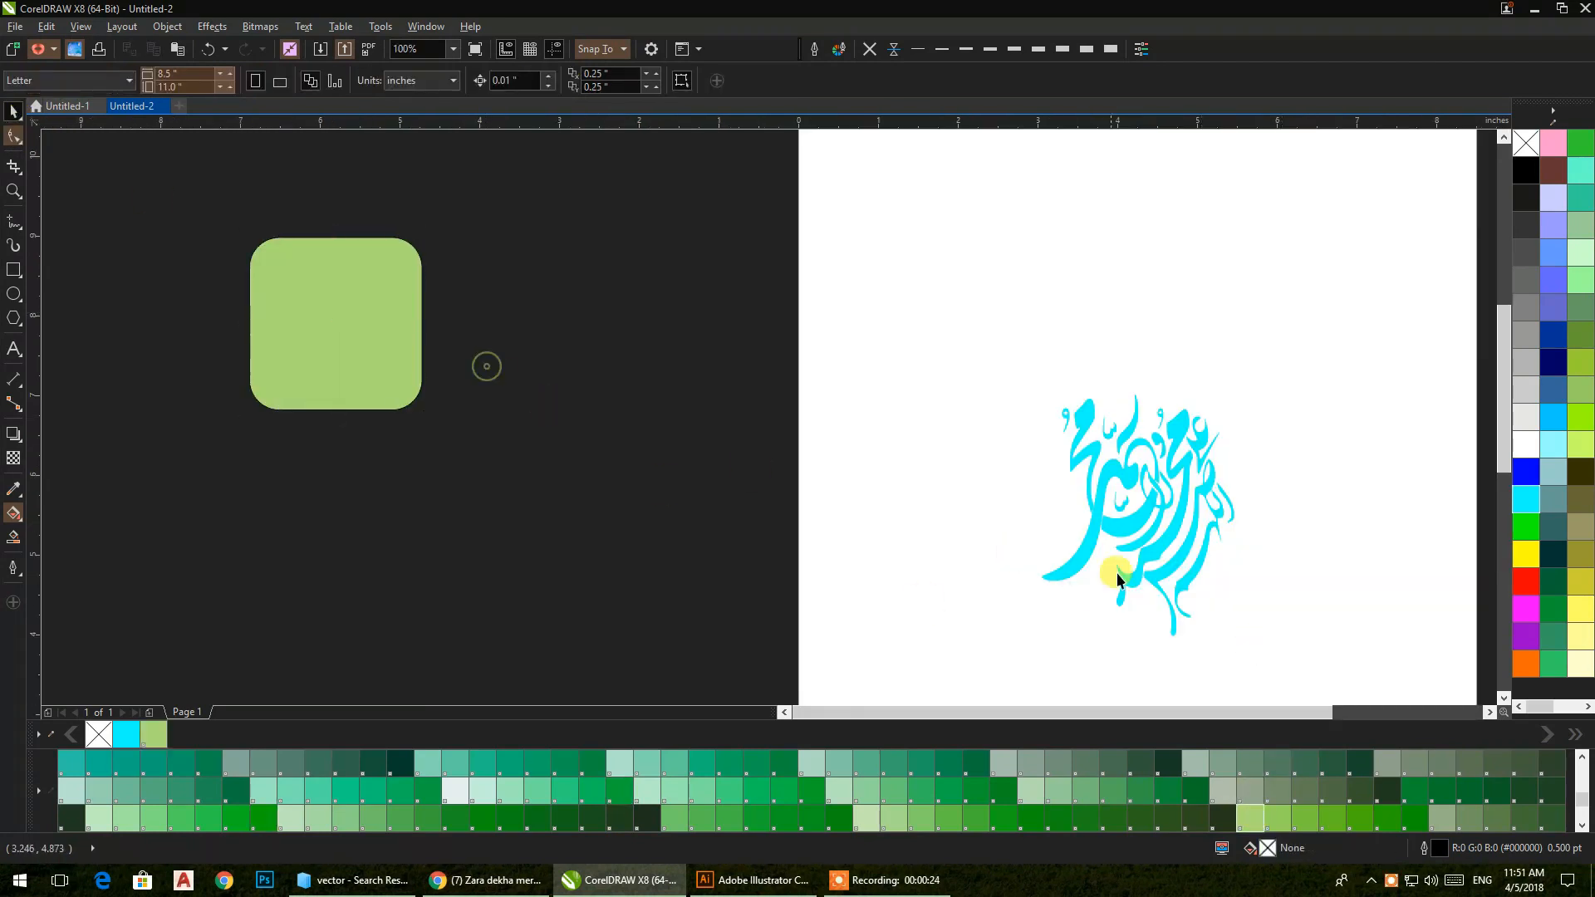
- Shrink the calligraphy to about 0.98 by 1.23 inches and center it on the rounded green square
click(1098, 531)
drag(1238, 640, 1122, 593)
shift+click(311, 304)
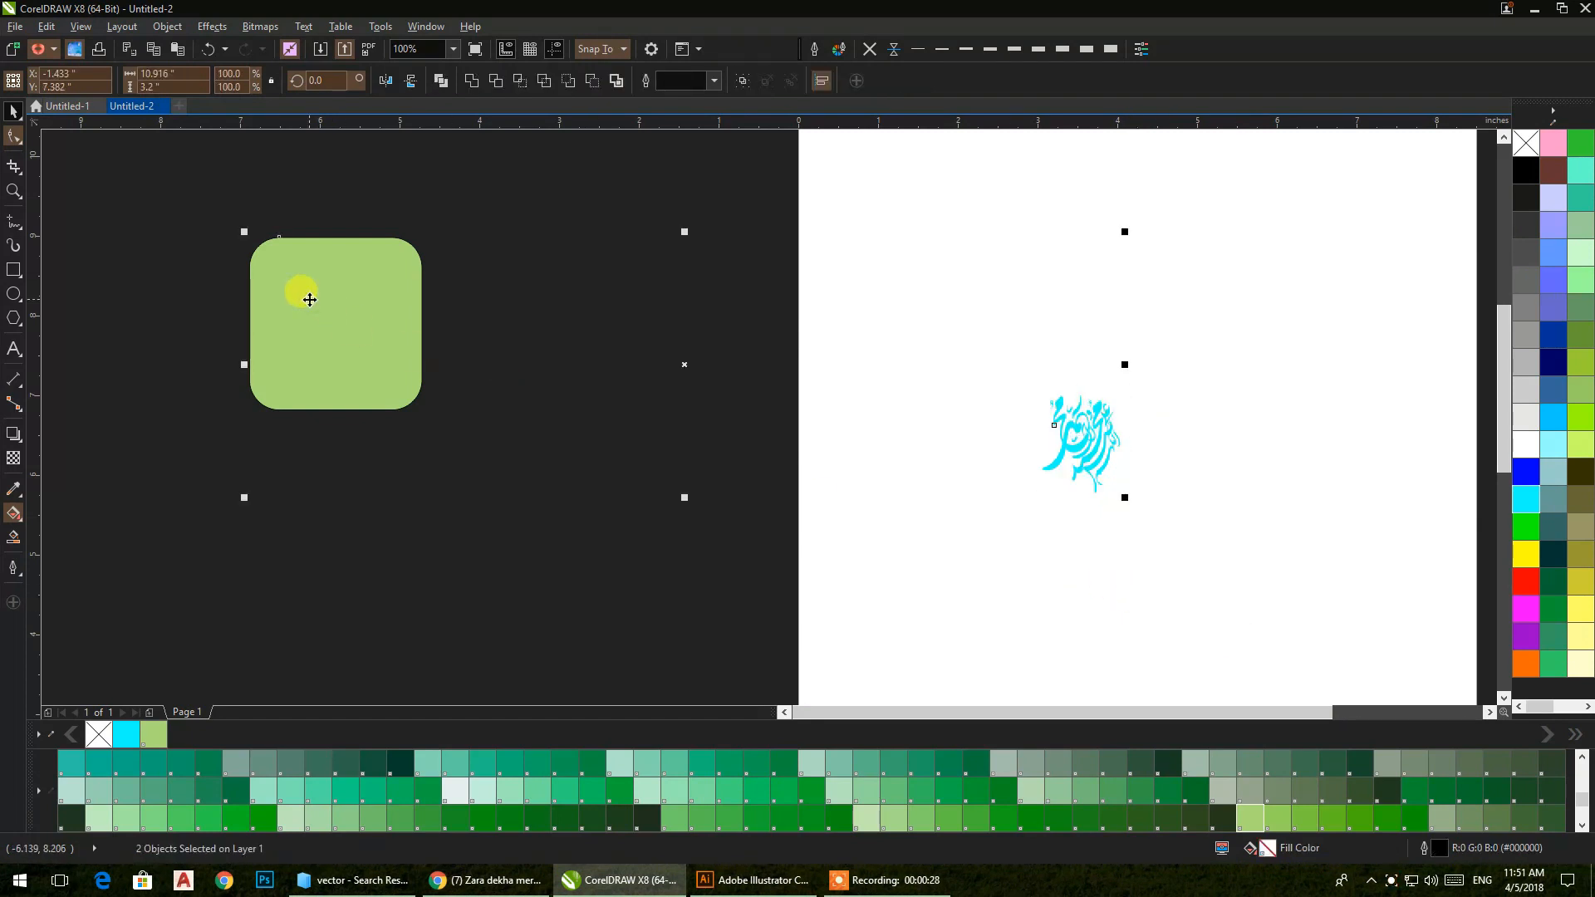
key(c)
key(e)
- Enlarge the calligraphy from its center to about 1.64 by 2.07 inches and fill it red
drag(457, 204, 254, 454)
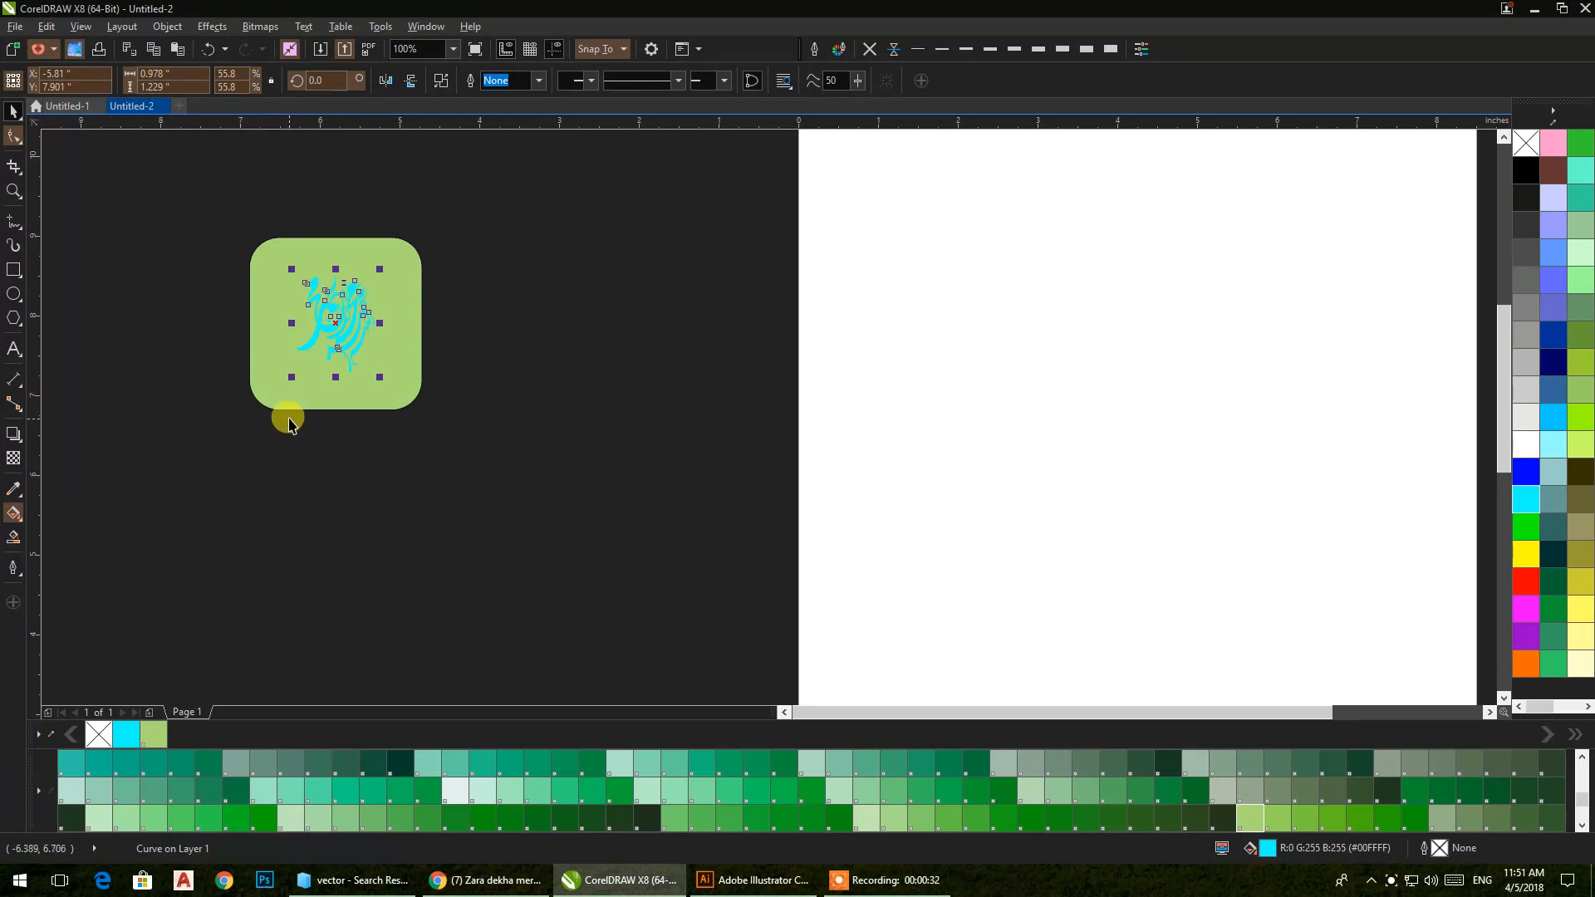
scroll(484, 356, up, 2)
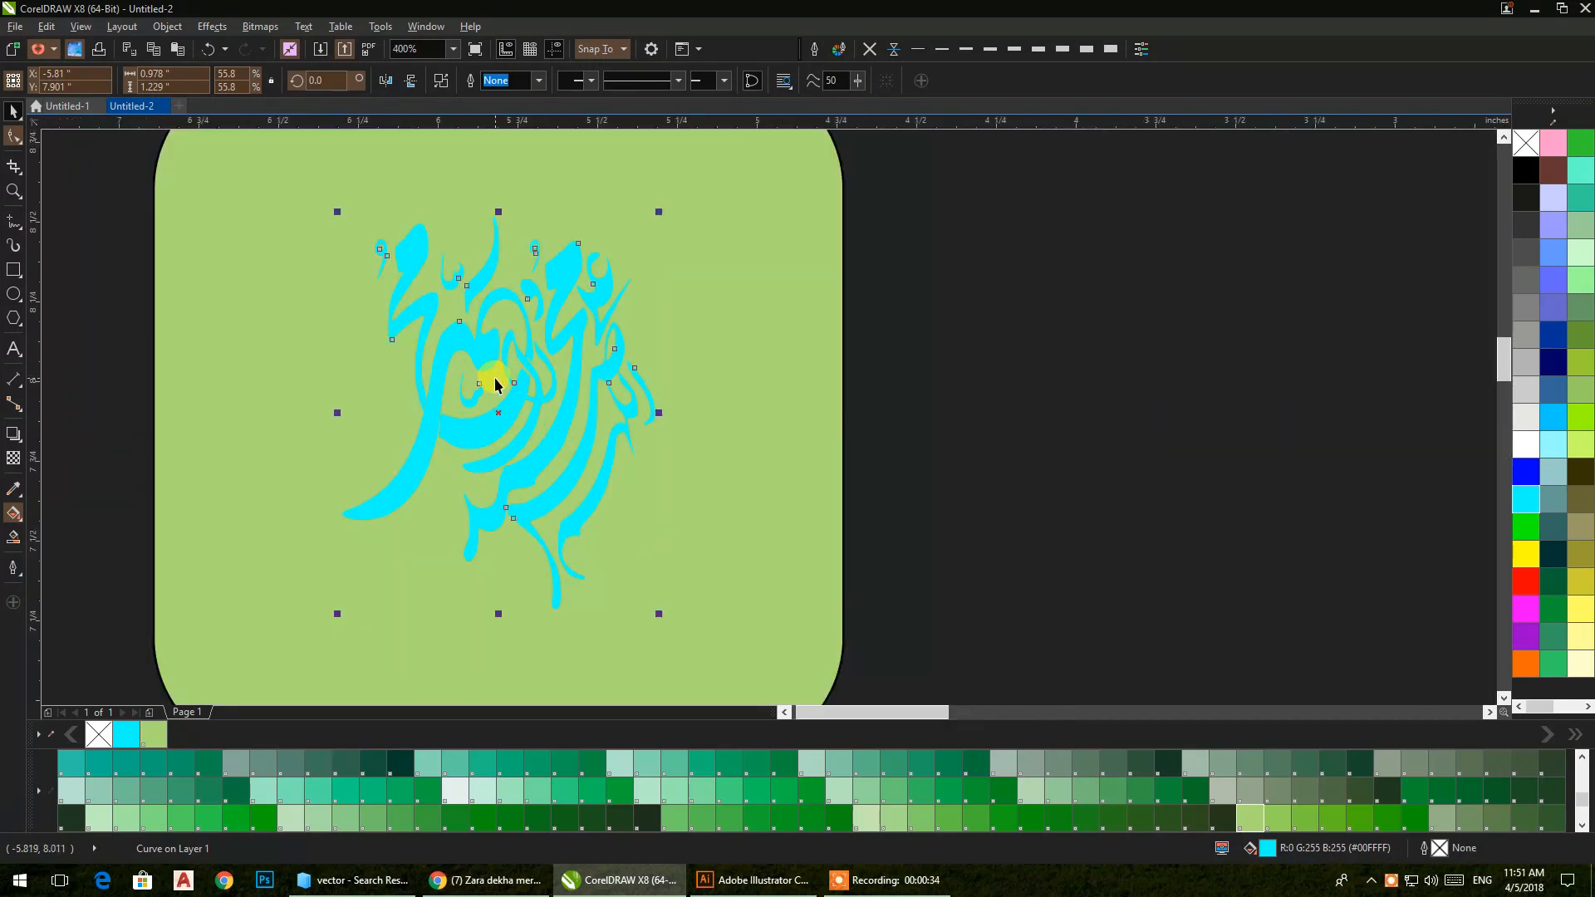
scroll(508, 373, down, 2)
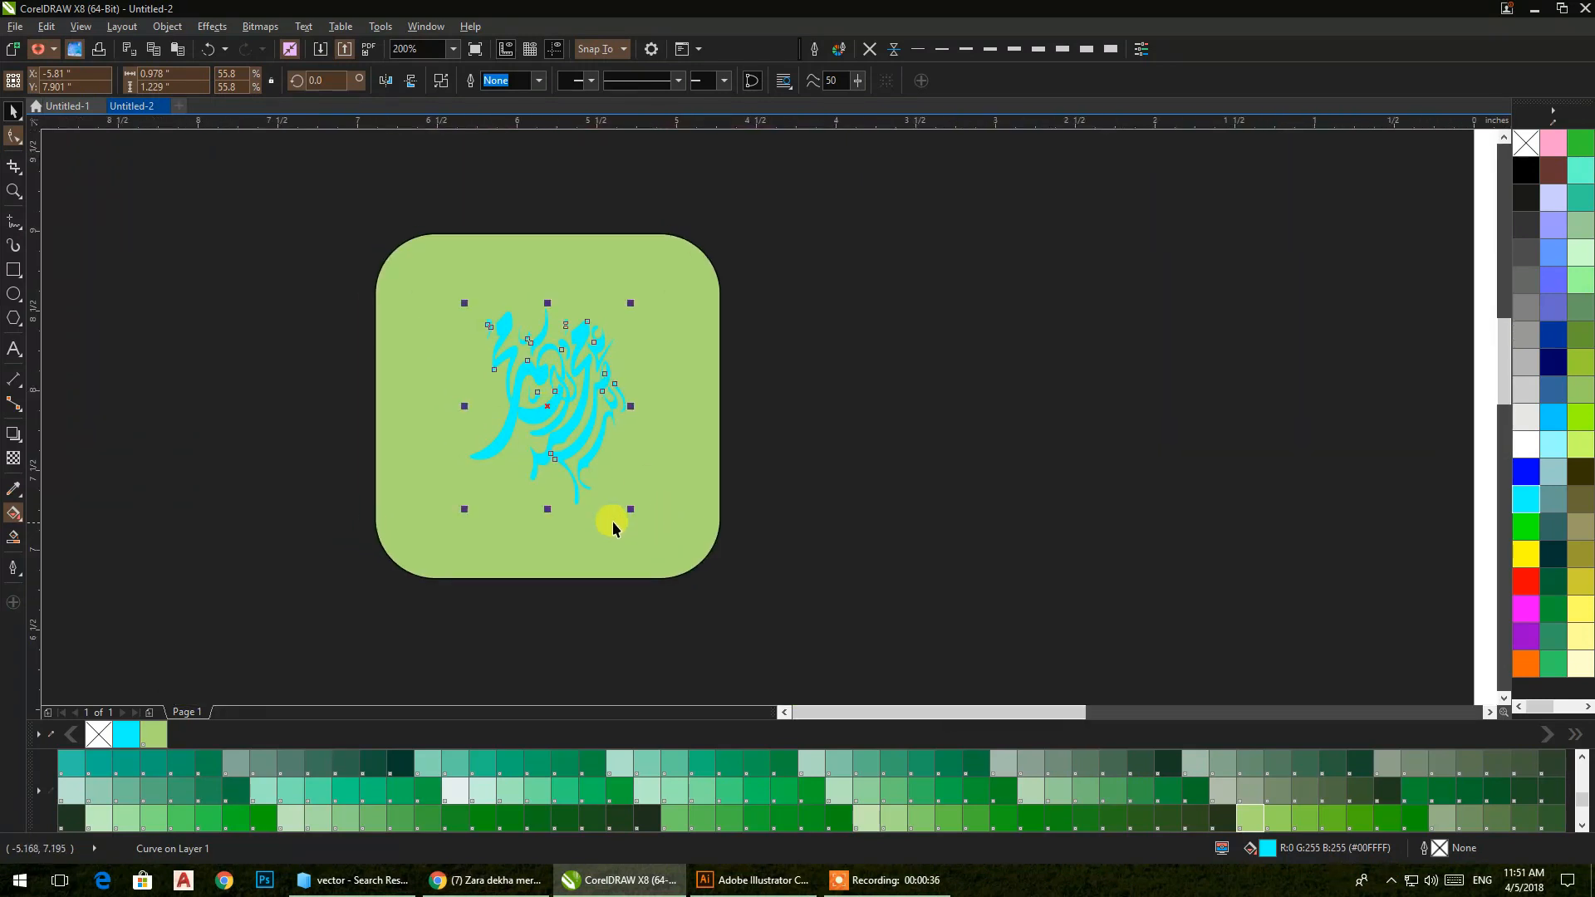
drag(631, 513, 708, 584)
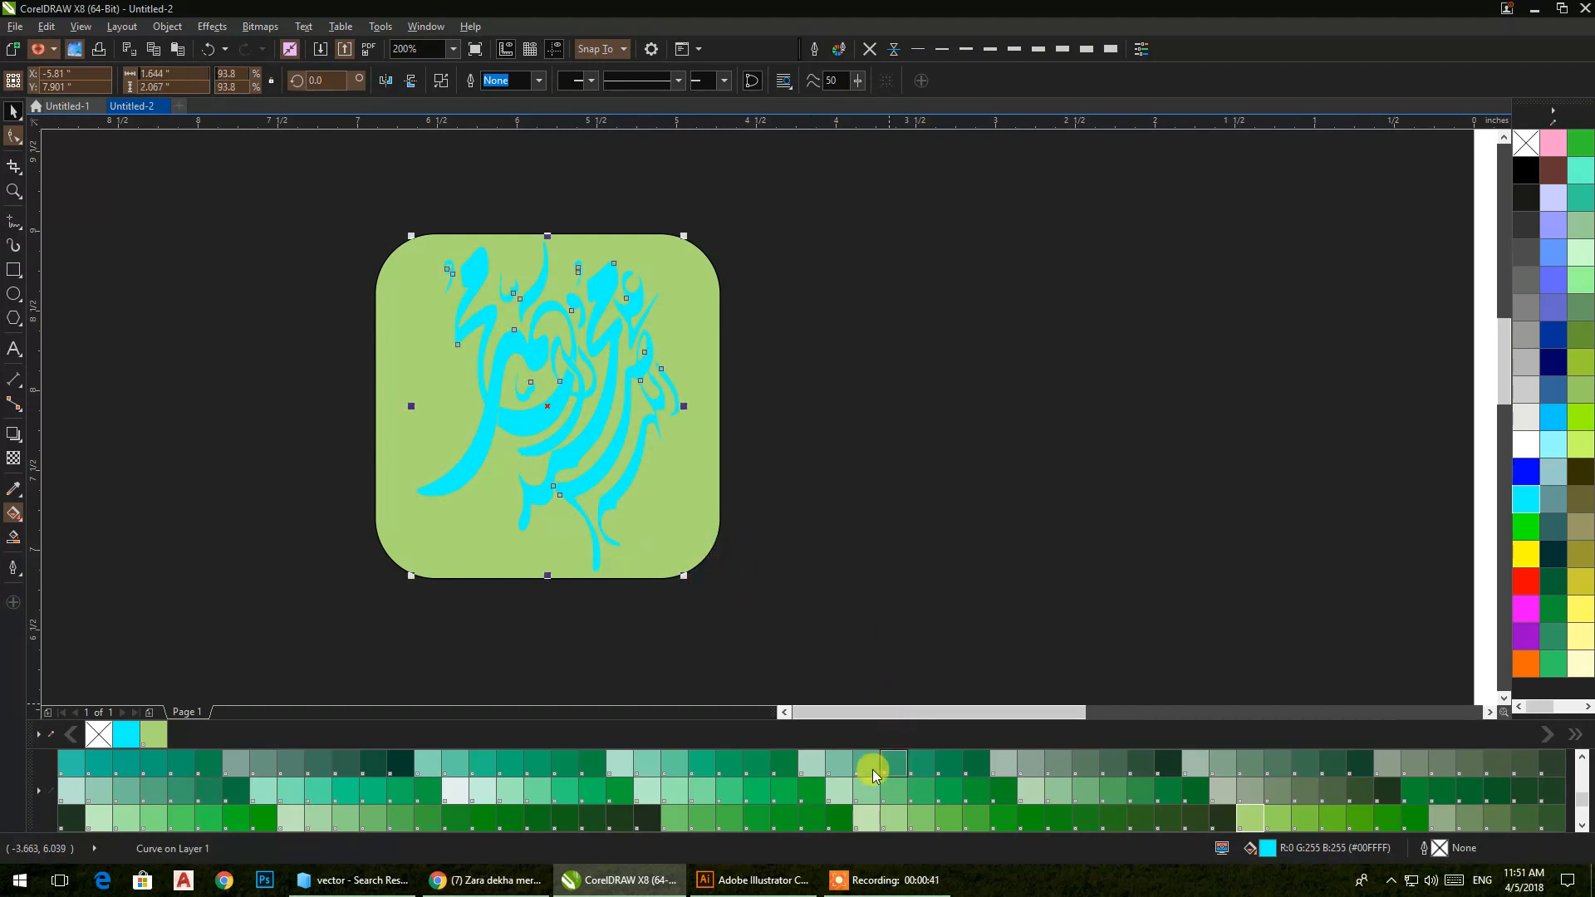
click(1525, 580)
click(866, 381)
- Give the rounded square an 8 pt red outline
click(684, 321)
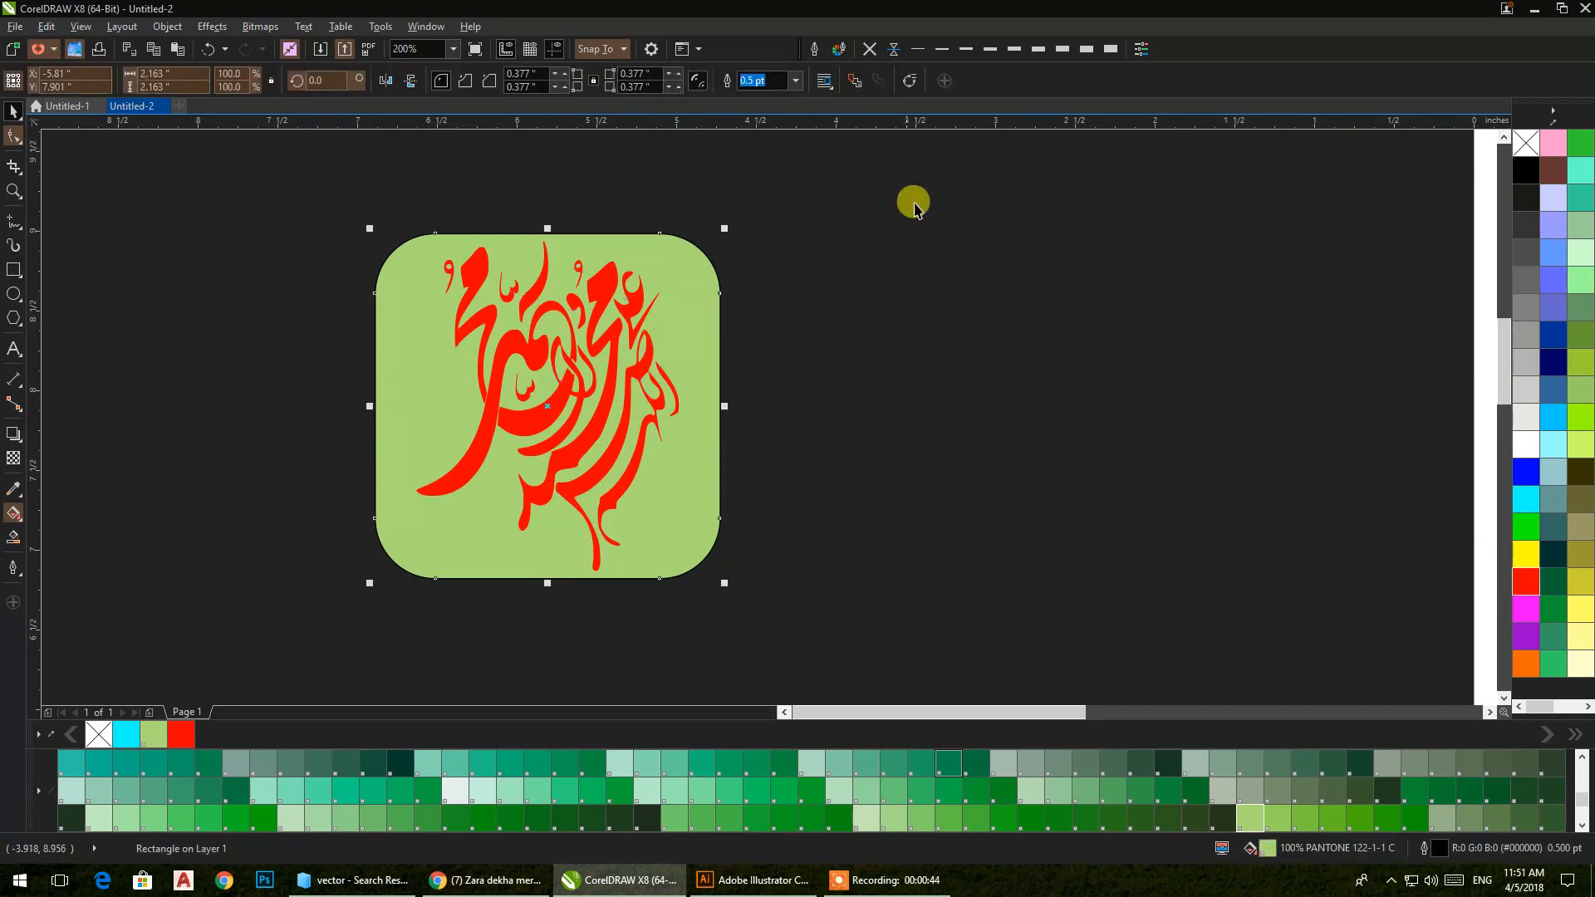
click(1036, 52)
click(1064, 50)
click(1085, 49)
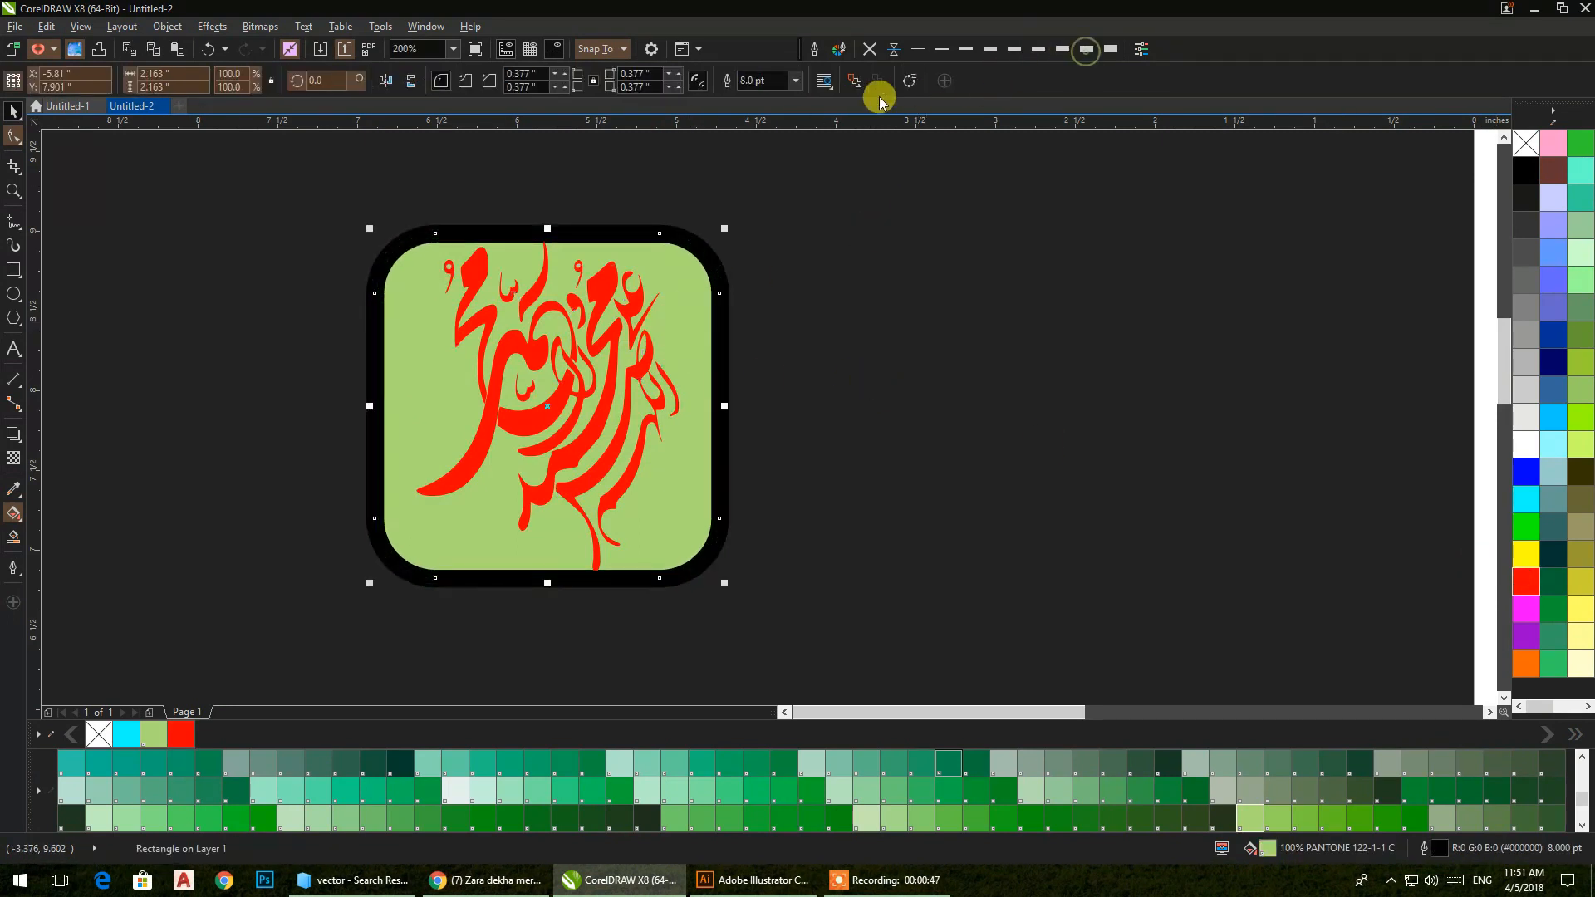
right_click(1518, 575)
click(871, 361)
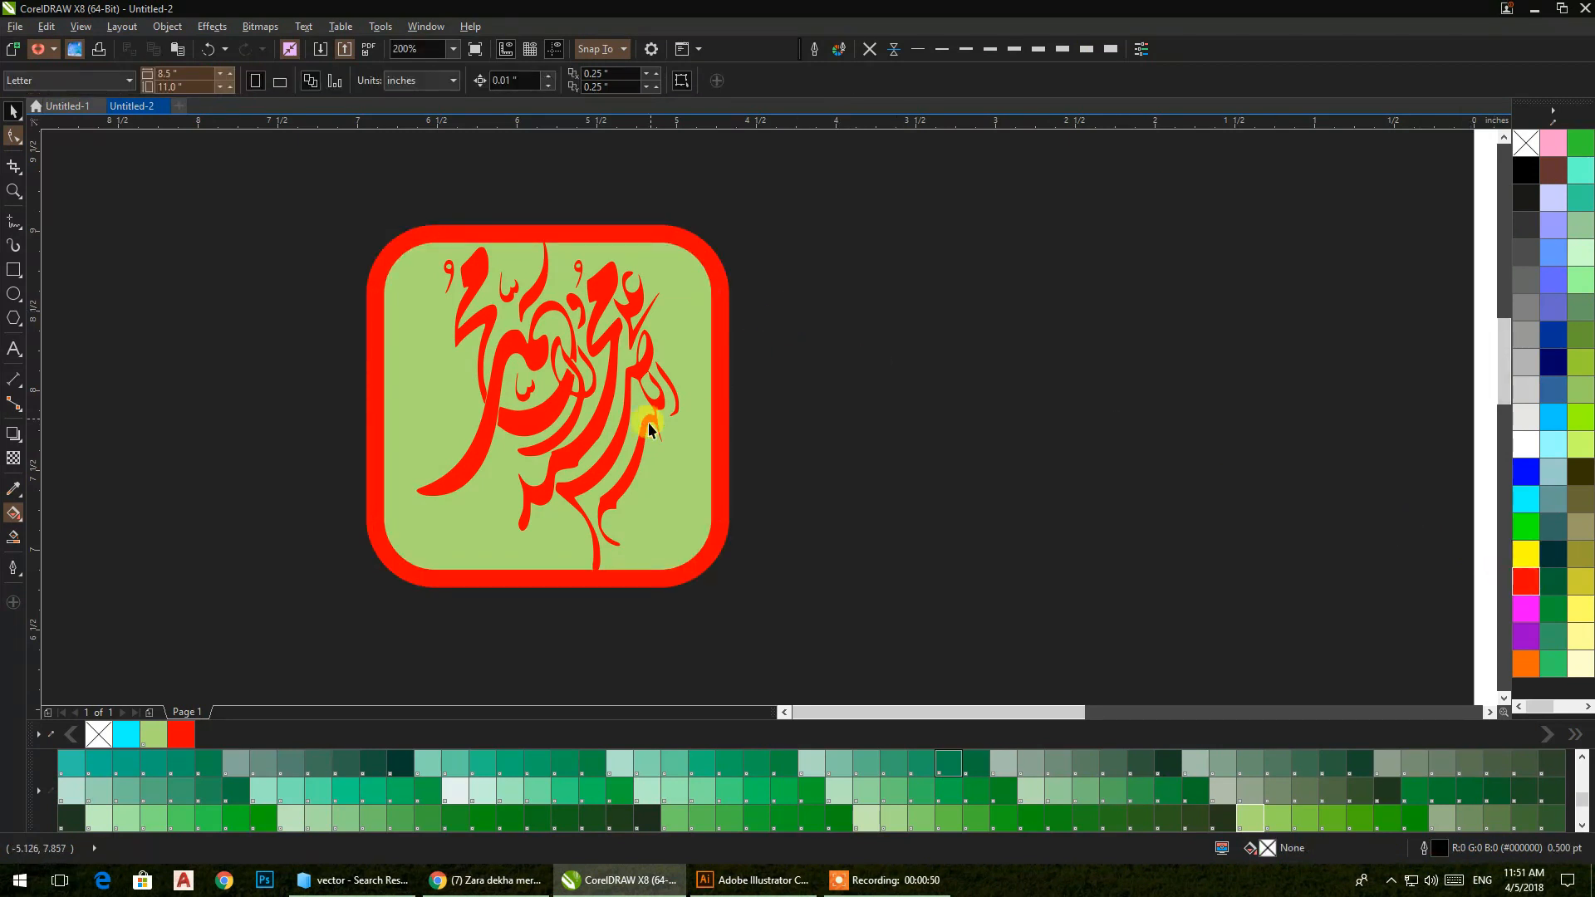
- Reduce the calligraphy from its center to about 1.56 by 1.97 inches so it clears the border
click(621, 481)
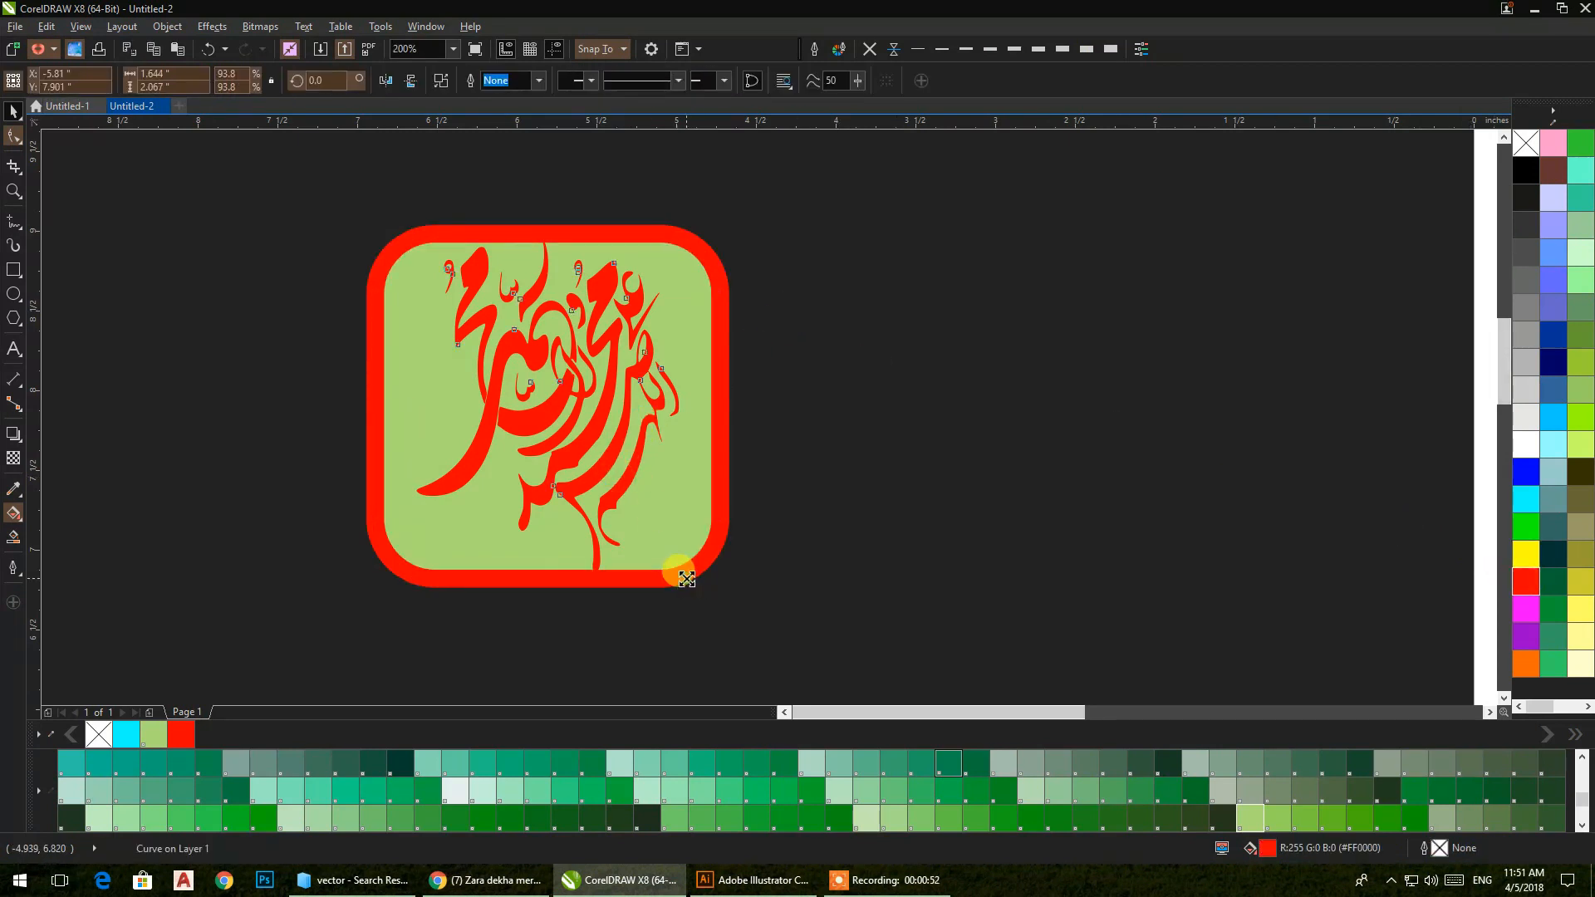
click(822, 527)
drag(387, 489, 438, 473)
- Apply an elliptical fountain fill to the rounded square, running from a white center to a light green edge
click(449, 424)
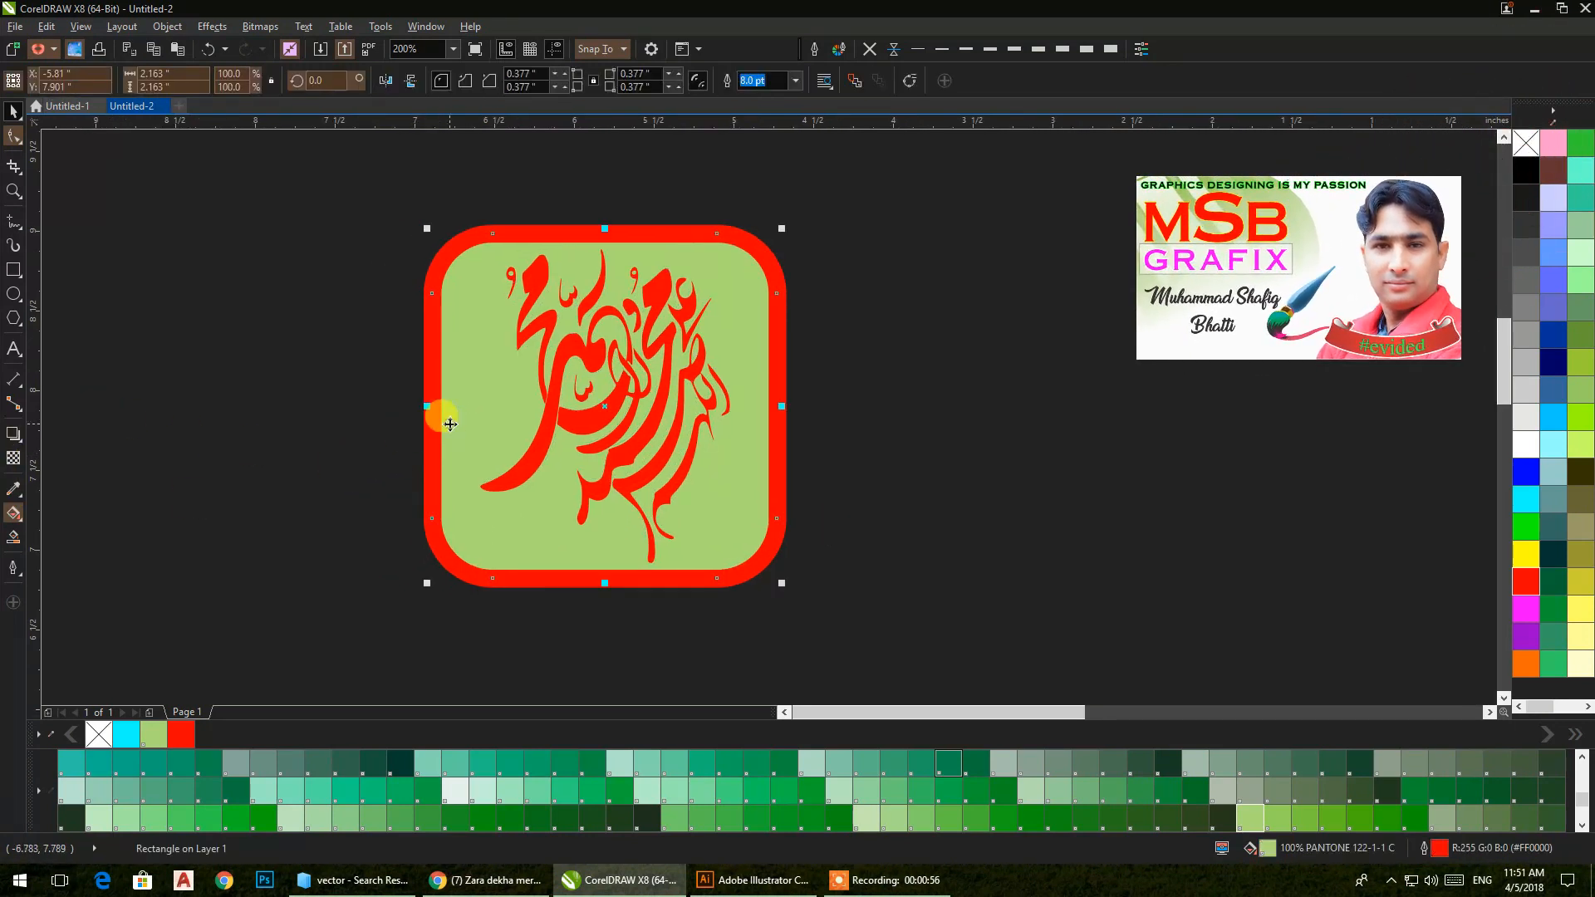
click(14, 513)
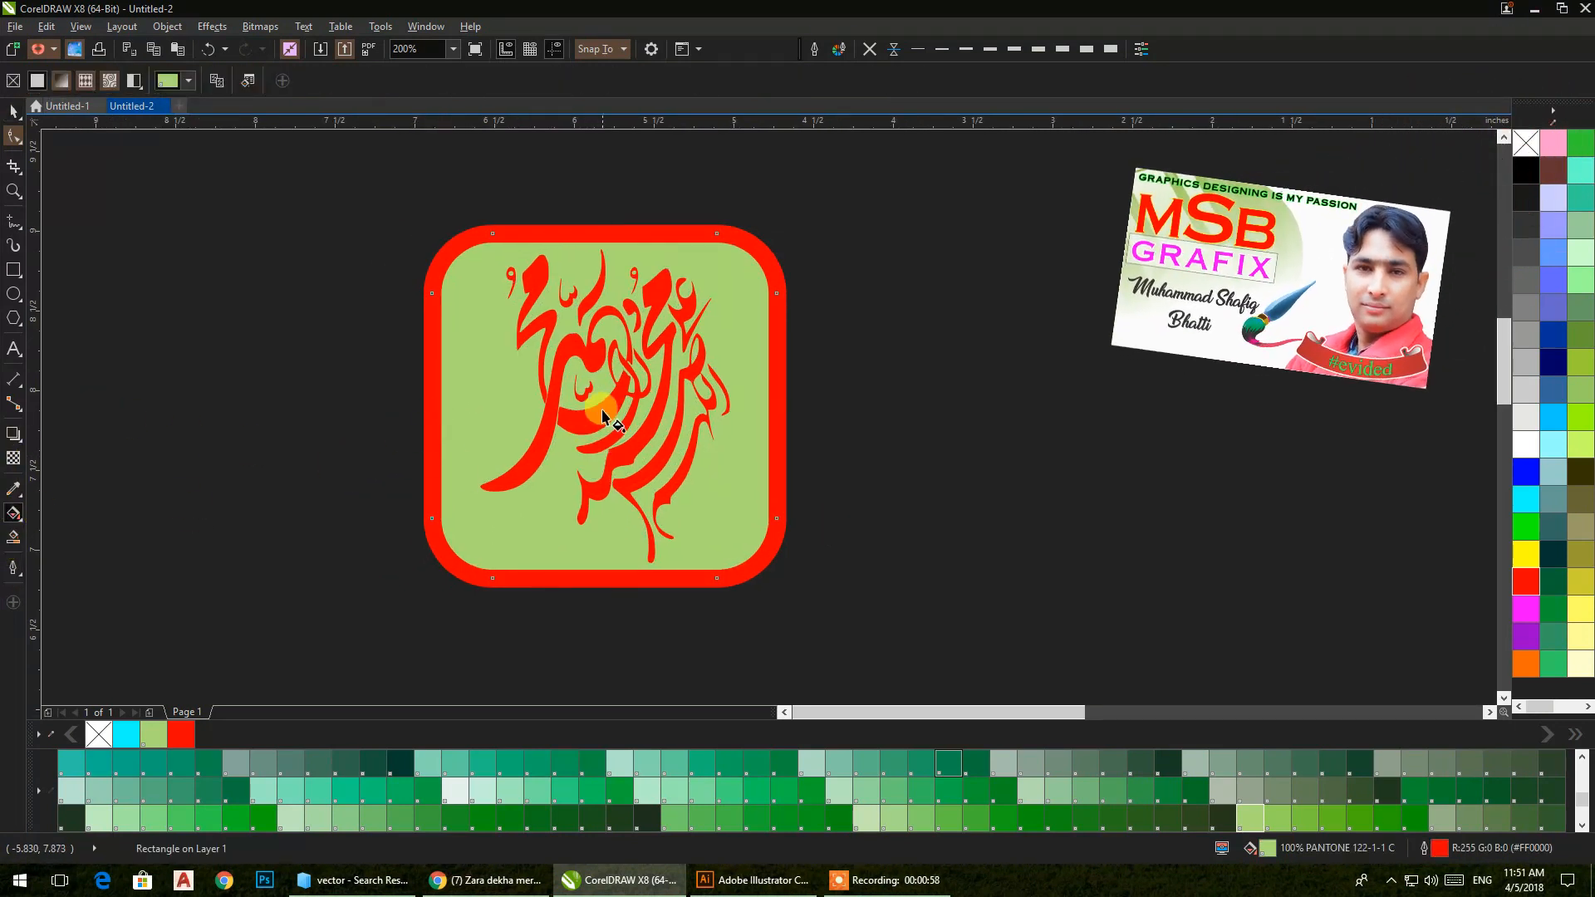
drag(594, 576, 600, 576)
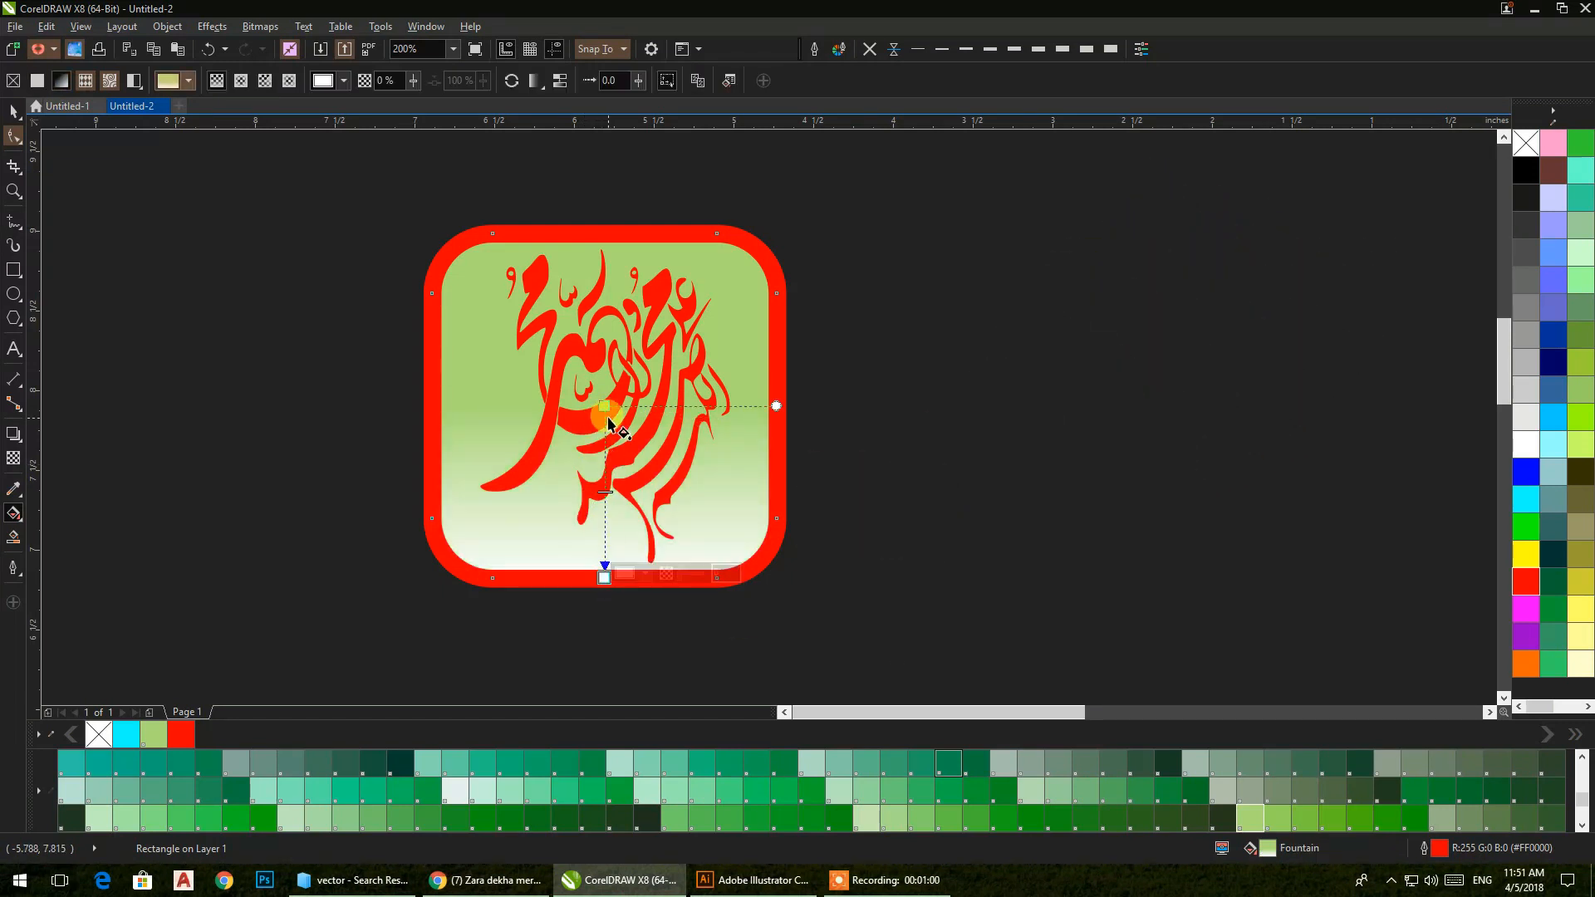
click(240, 83)
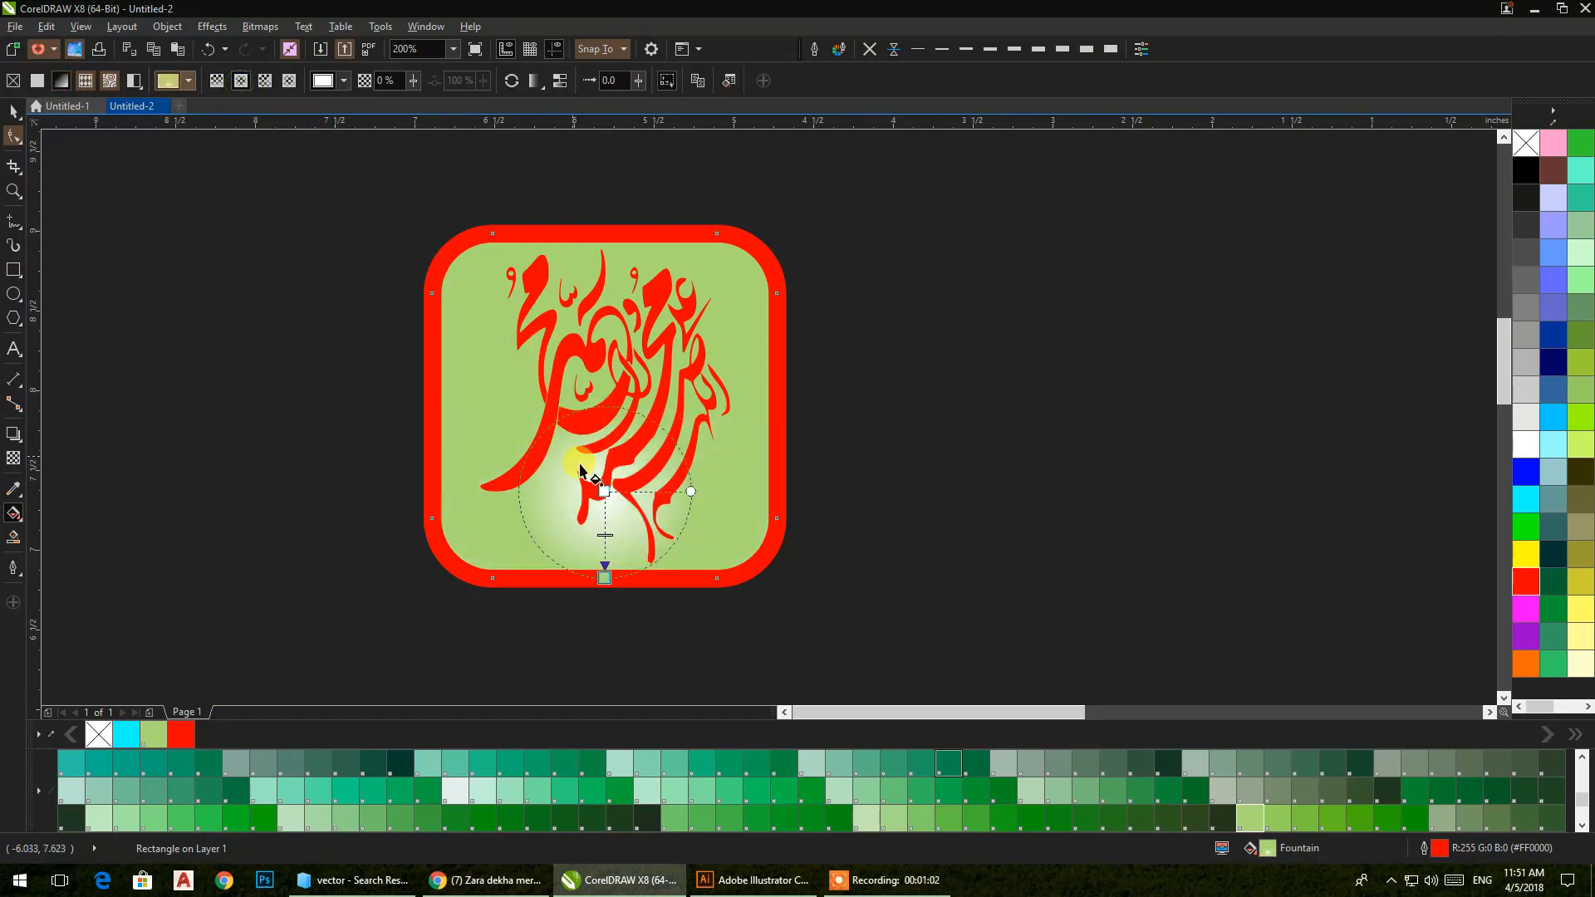
drag(604, 491, 603, 406)
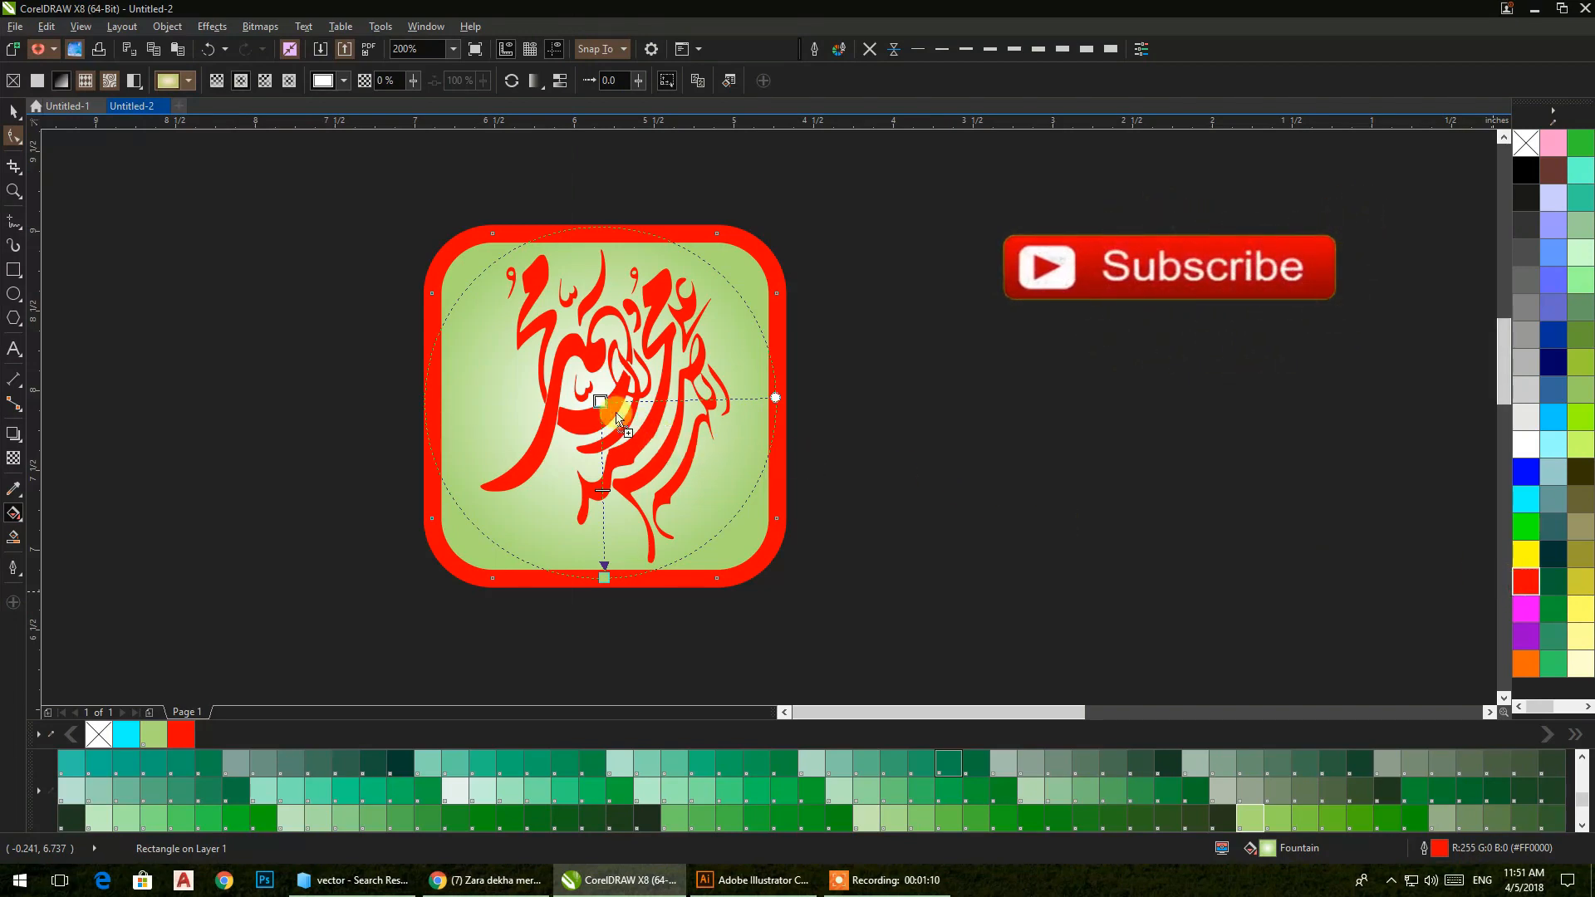
- Try red and purple as the gradient's center color, with magenta at its outer edge
drag(601, 402, 601, 402)
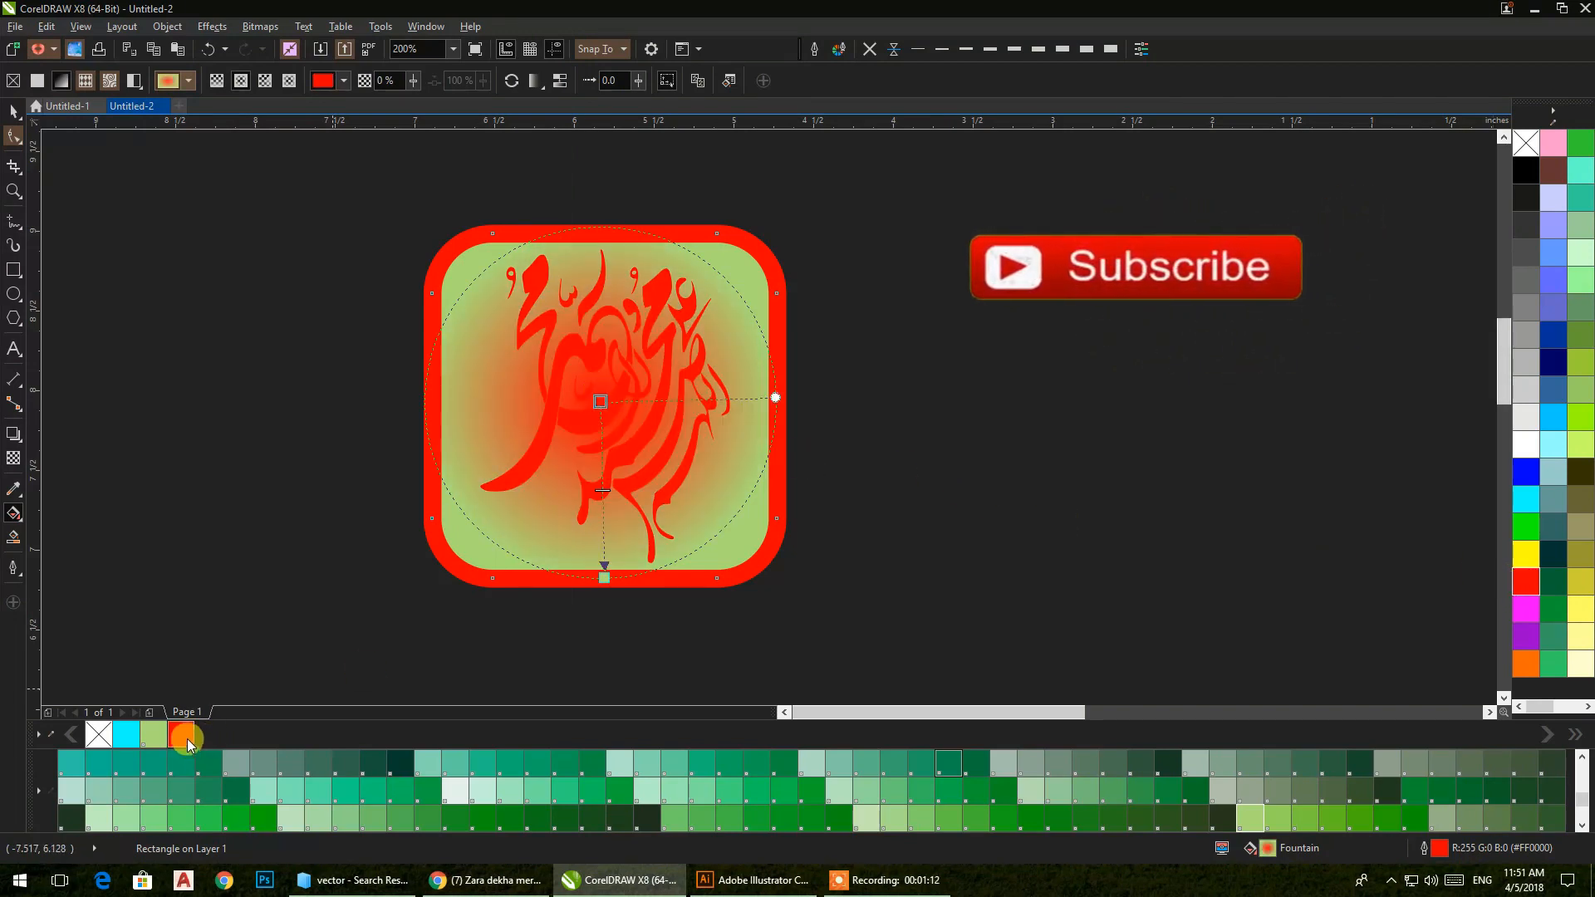
drag(1526, 610, 605, 575)
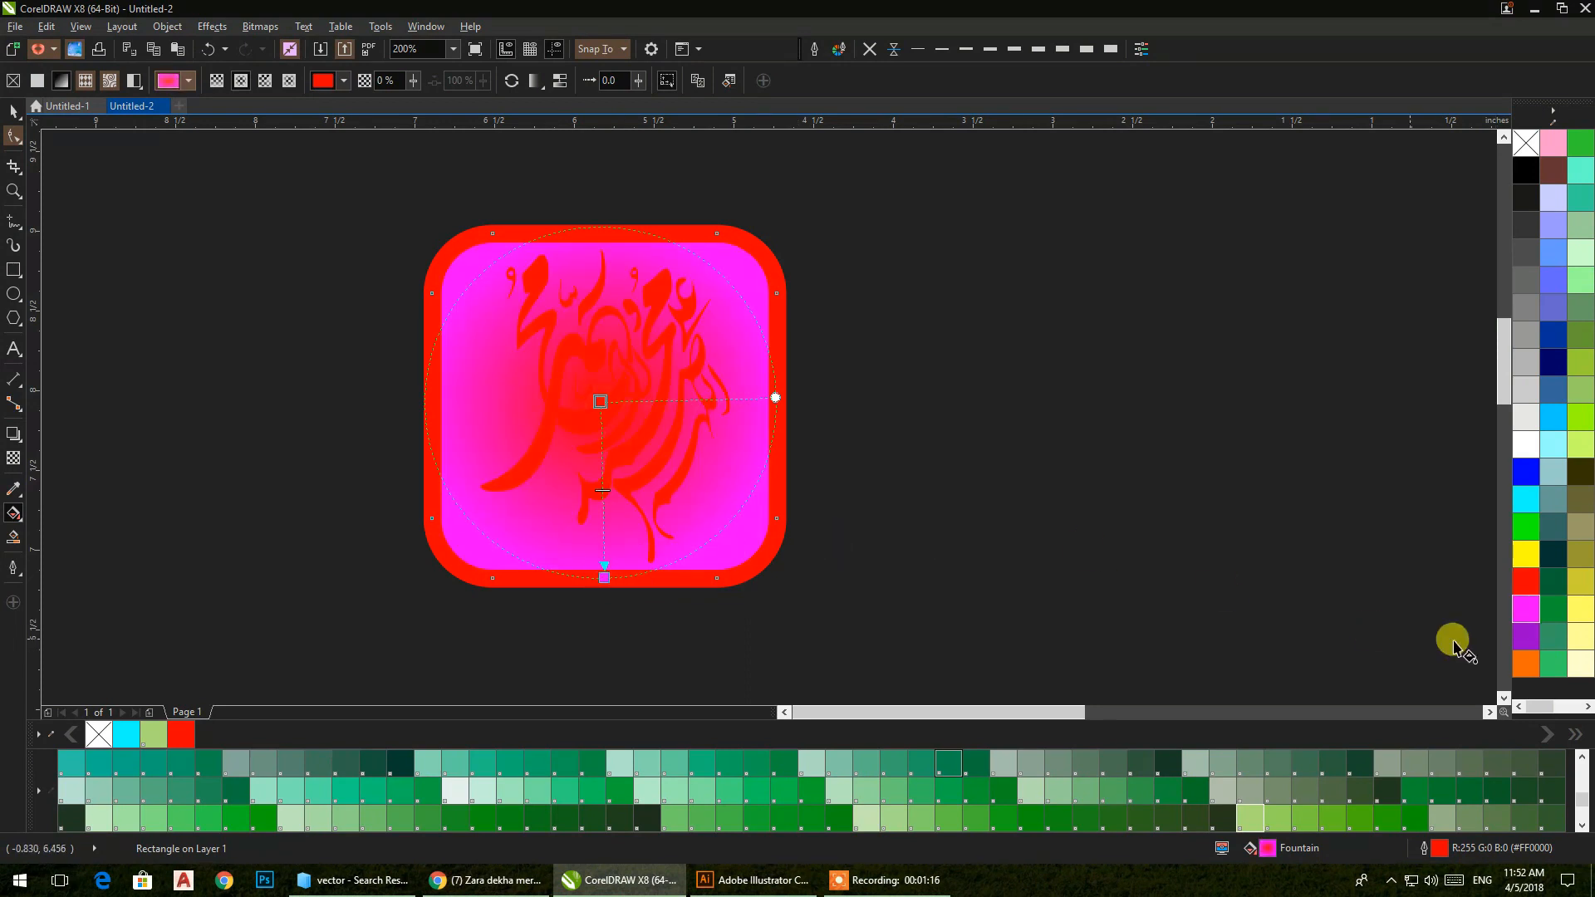
drag(1532, 638, 601, 402)
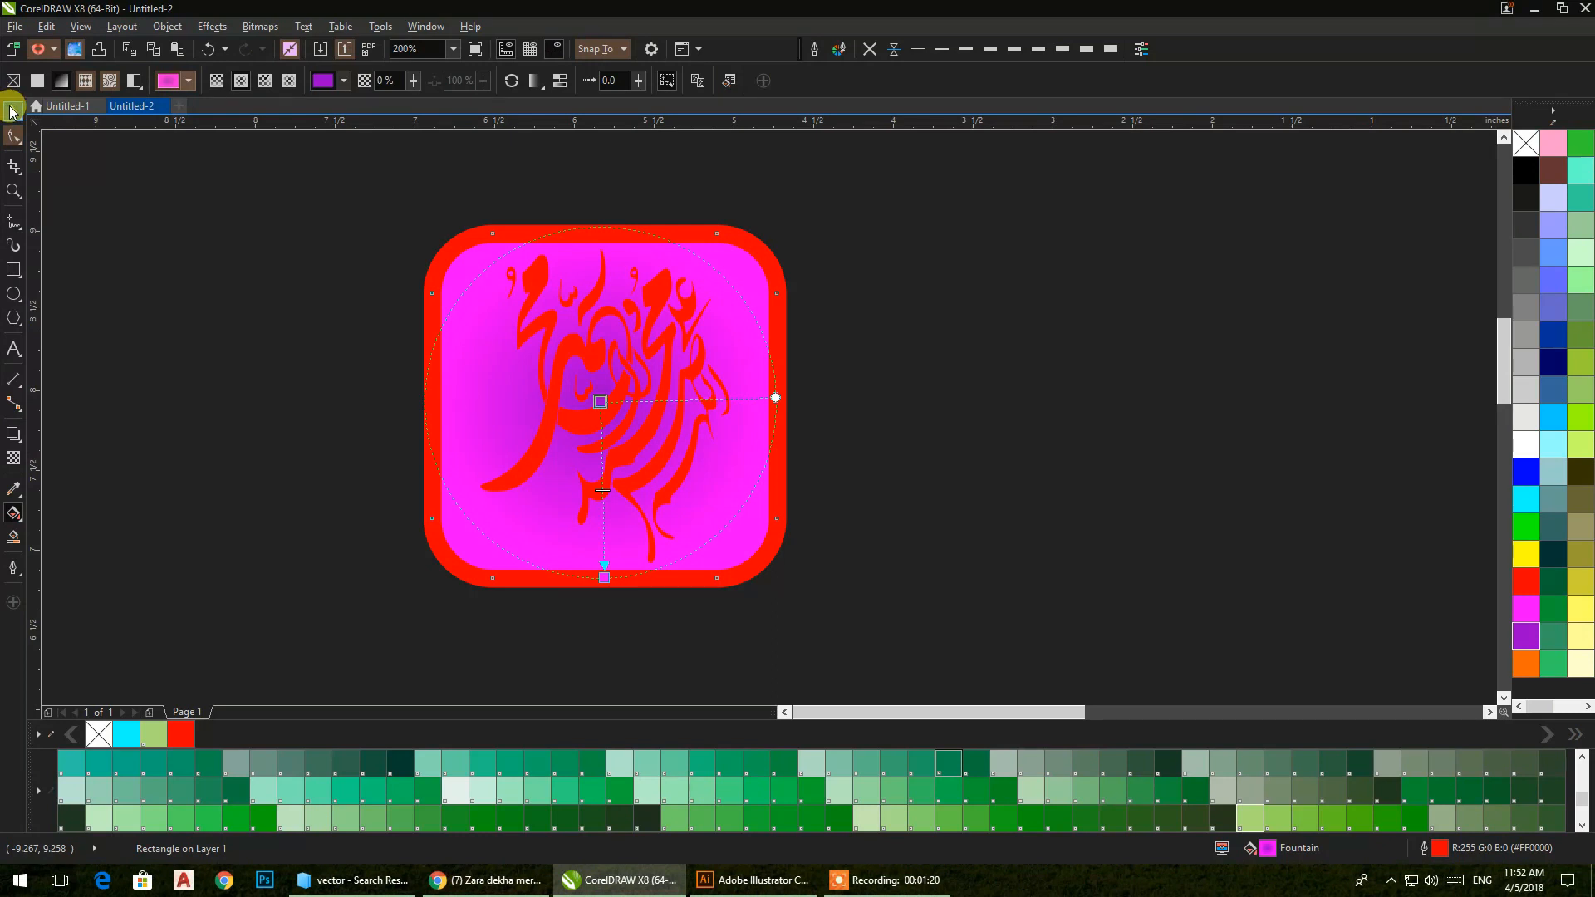
- Fill the calligraphy with white
click(12, 111)
click(1406, 416)
click(829, 395)
click(665, 392)
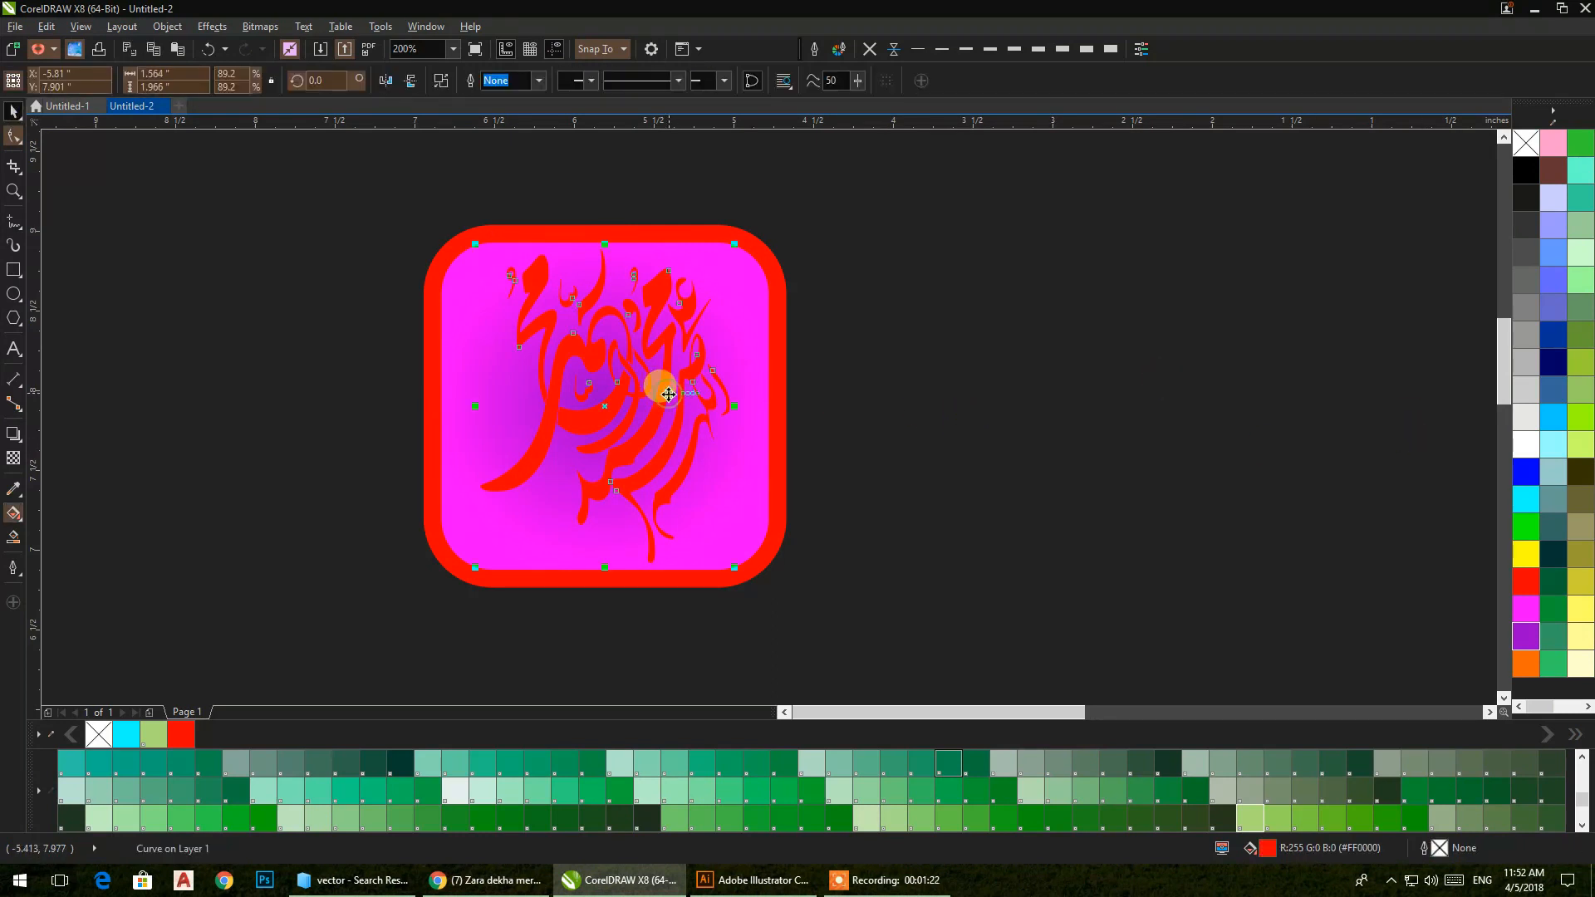
click(1525, 446)
- Recolor the rounded square's gradient with red at the center and bright pink at the outer edge
click(712, 485)
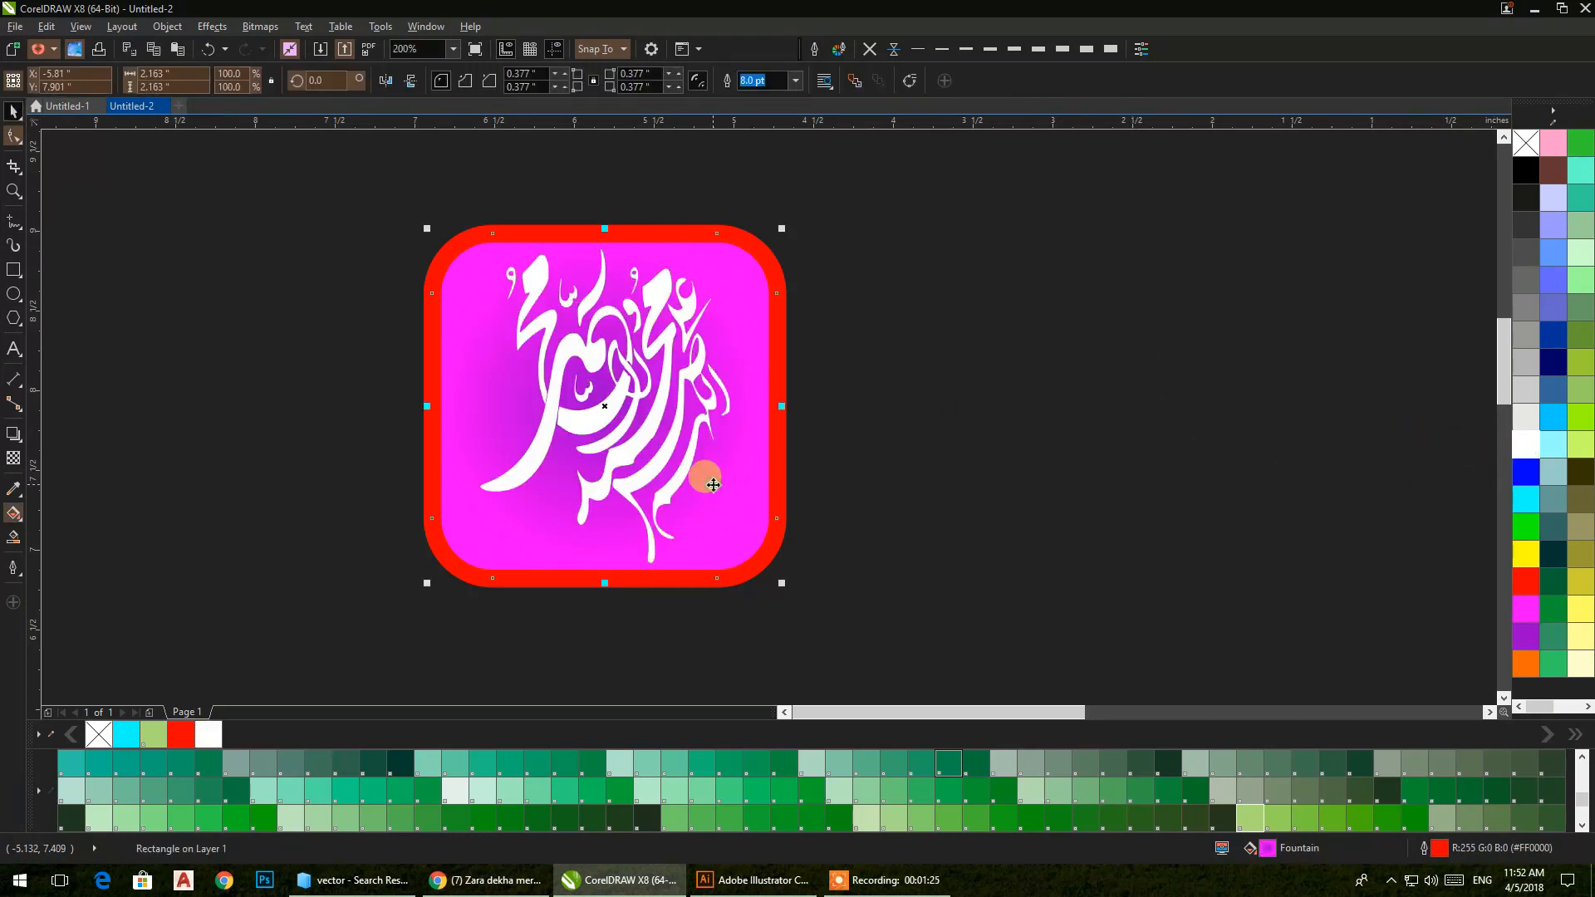
click(13, 519)
drag(631, 492, 601, 403)
scroll(1039, 822, up, 4)
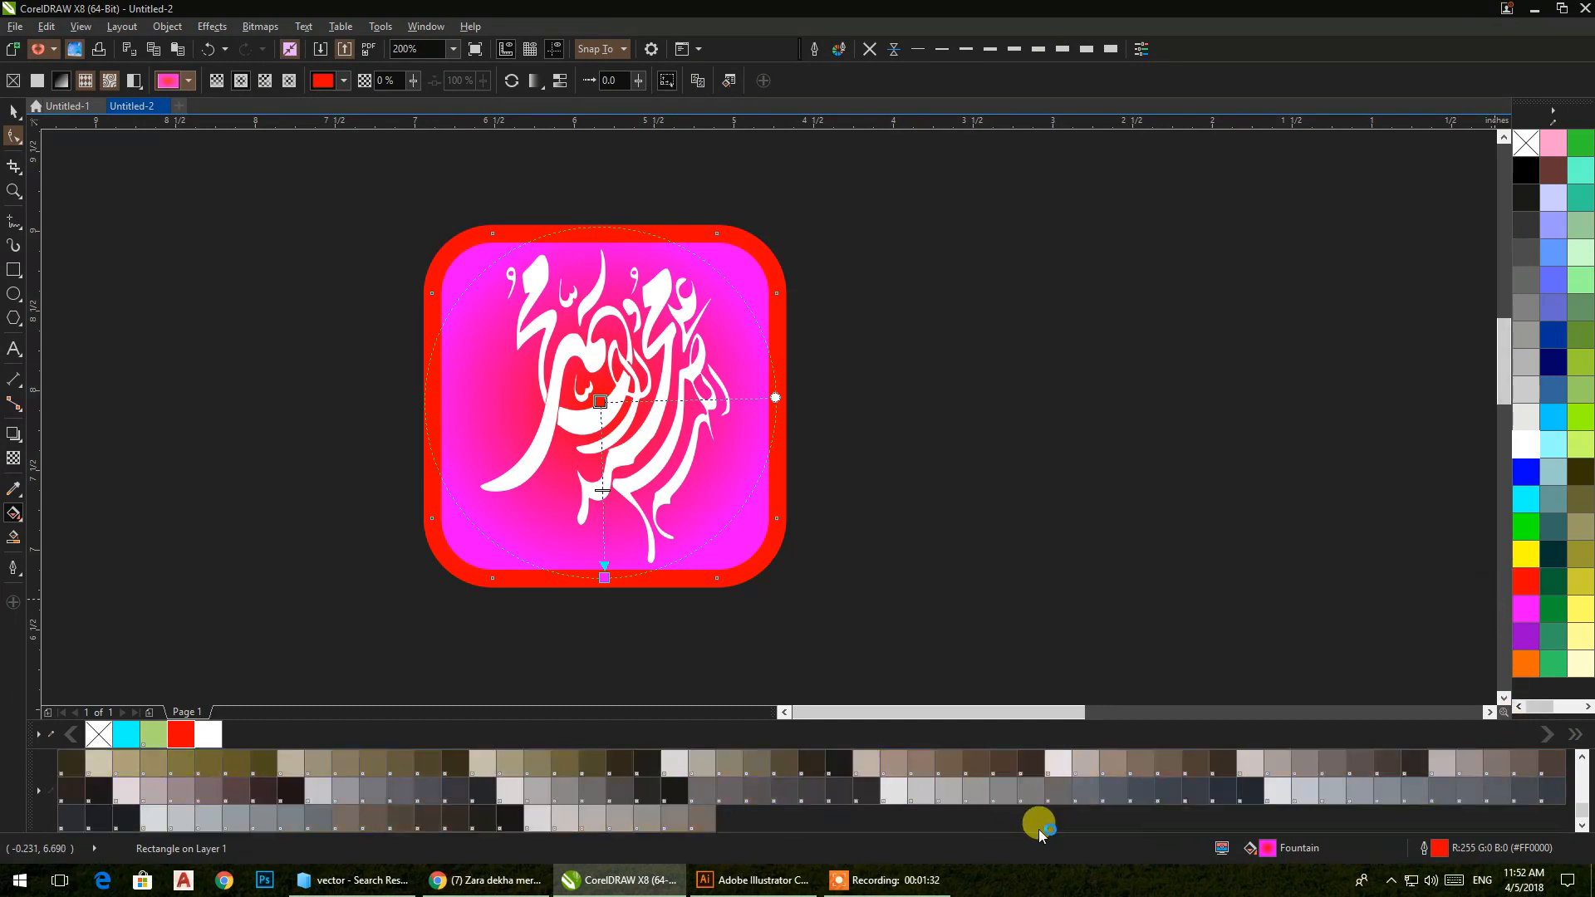
scroll(1018, 812, up, 1)
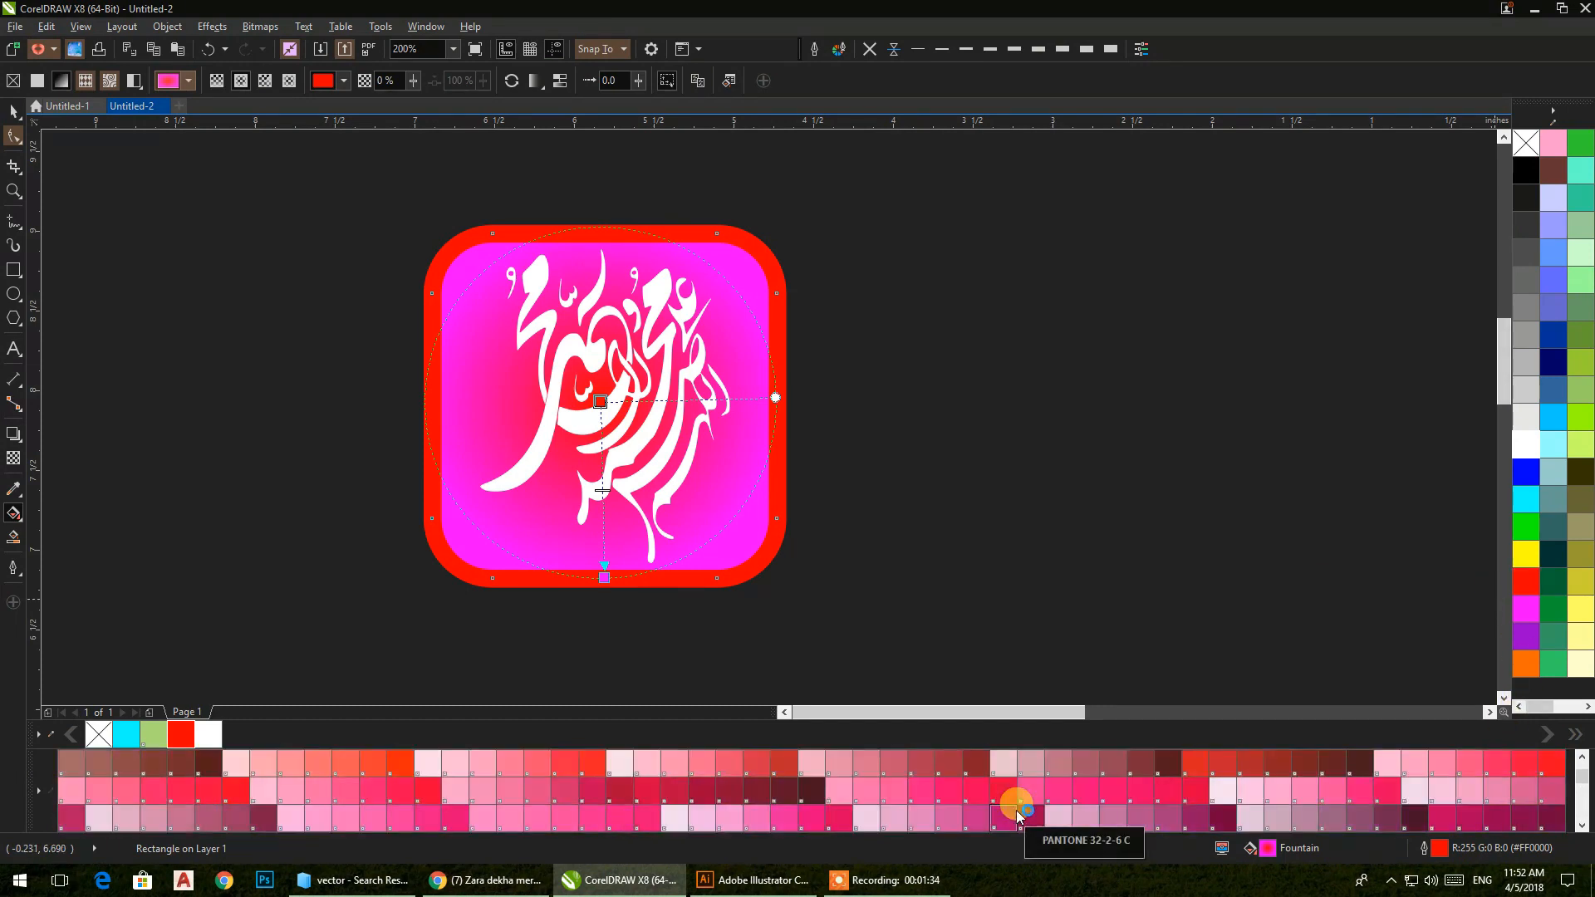
drag(925, 795, 781, 634)
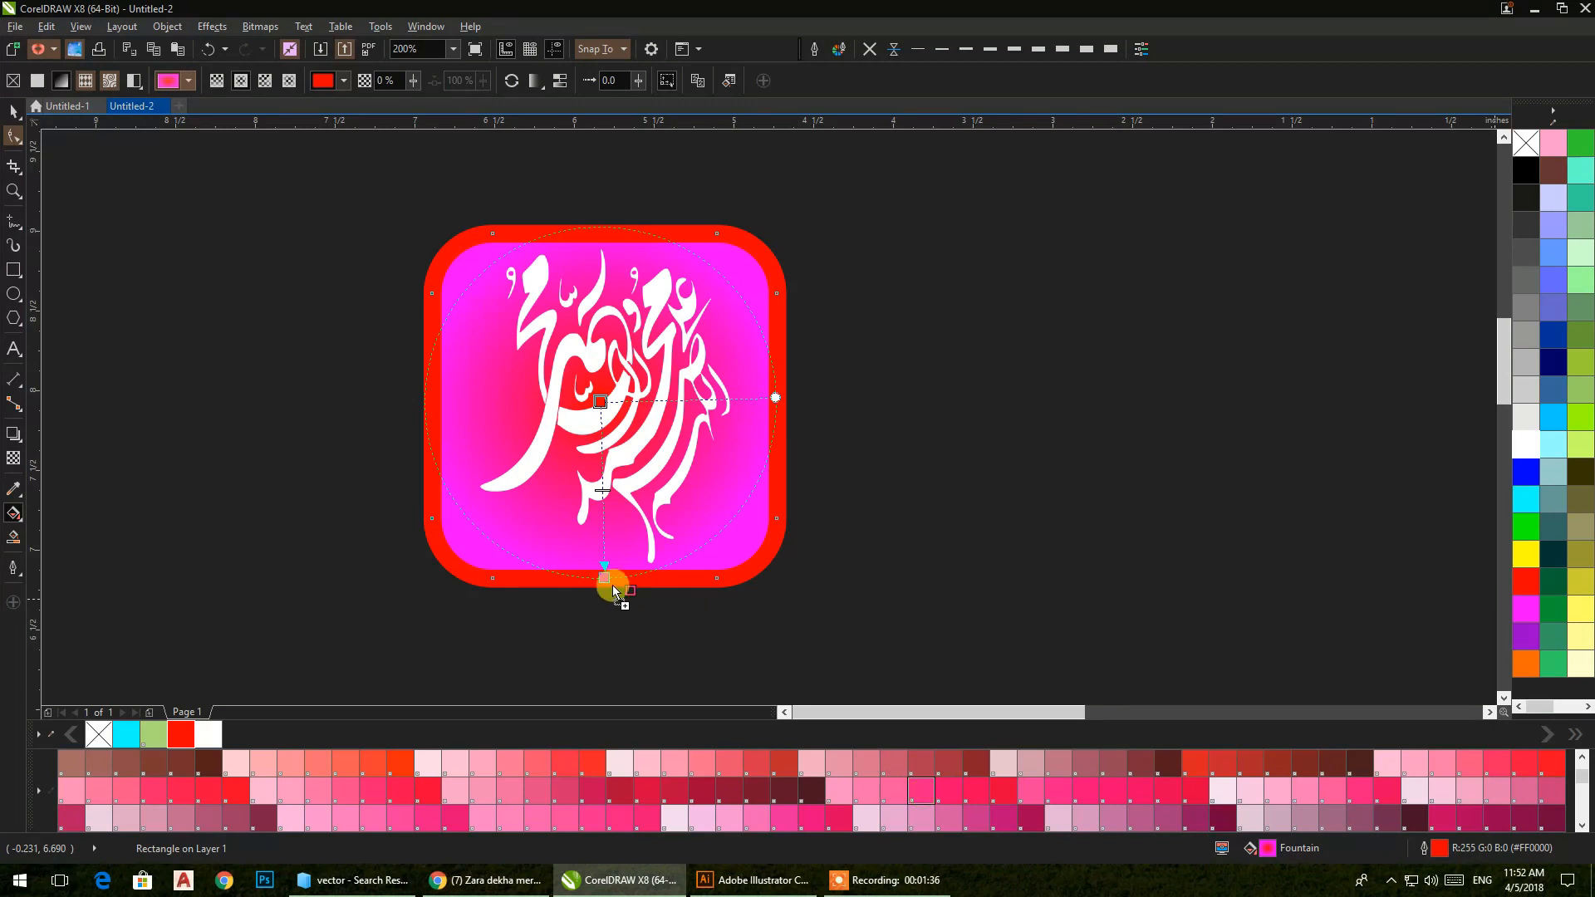
drag(604, 579, 603, 578)
- Move the tile together with its calligraphy to an empty area far left of the page, at about X -19.74 inches
click(10, 115)
scroll(394, 213, down, 1)
drag(392, 220, 339, 252)
click(304, 245)
drag(459, 322, 1168, 331)
drag(1099, 217, 1397, 536)
drag(1240, 395, 191, 274)
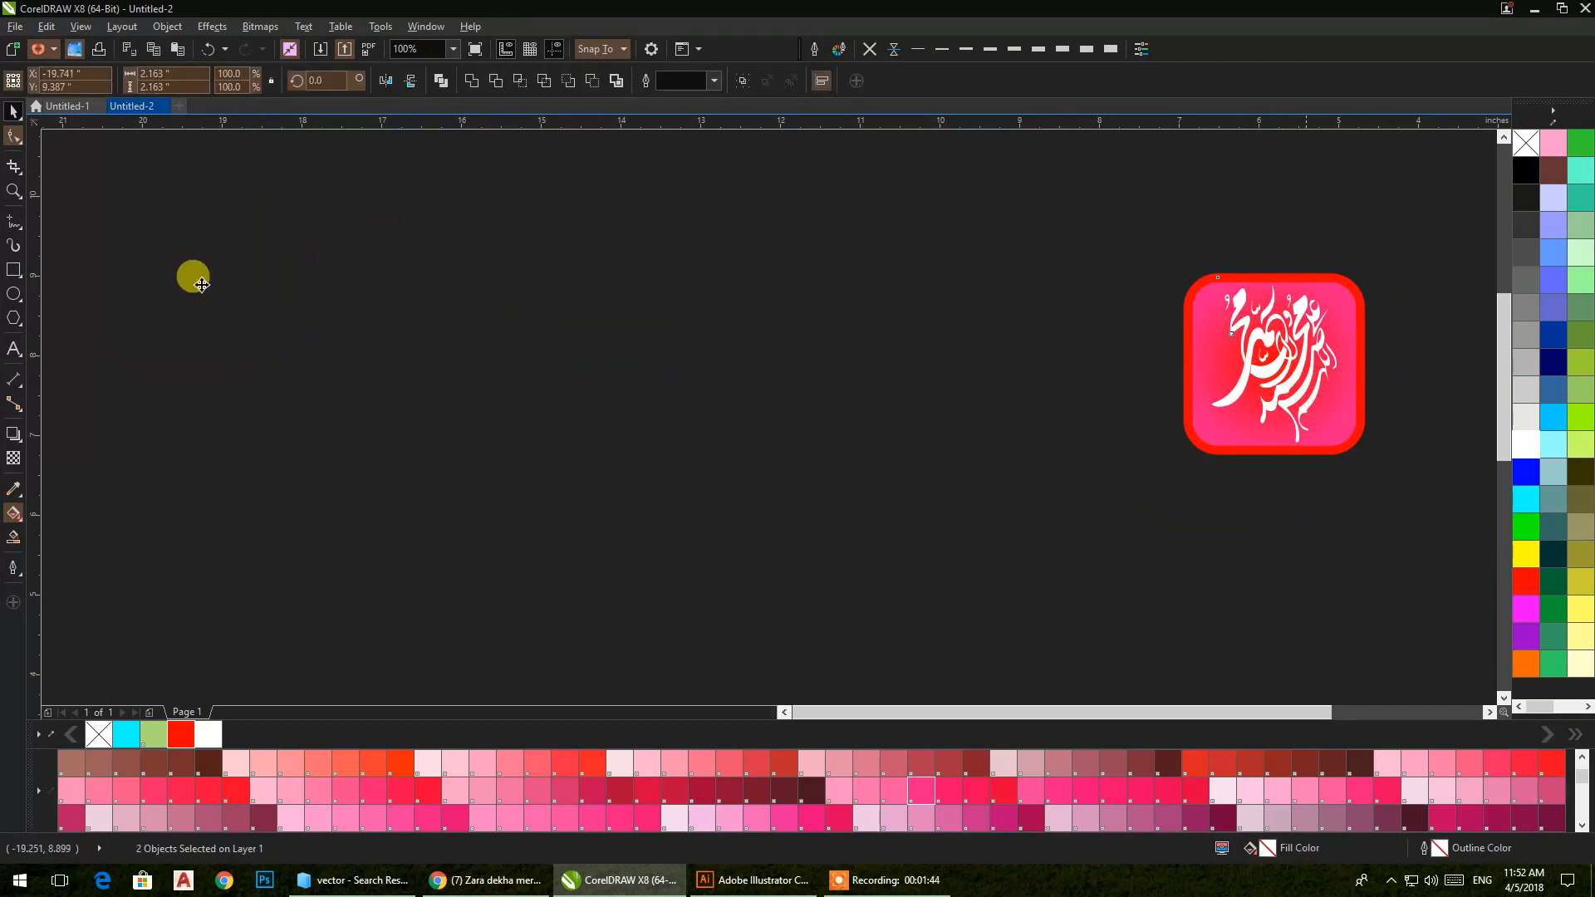
click(267, 353)
- Duplicate the complete tile about 2.8 inches to the right, keeping it at the same height
drag(70, 156, 313, 366)
drag(227, 274, 456, 324)
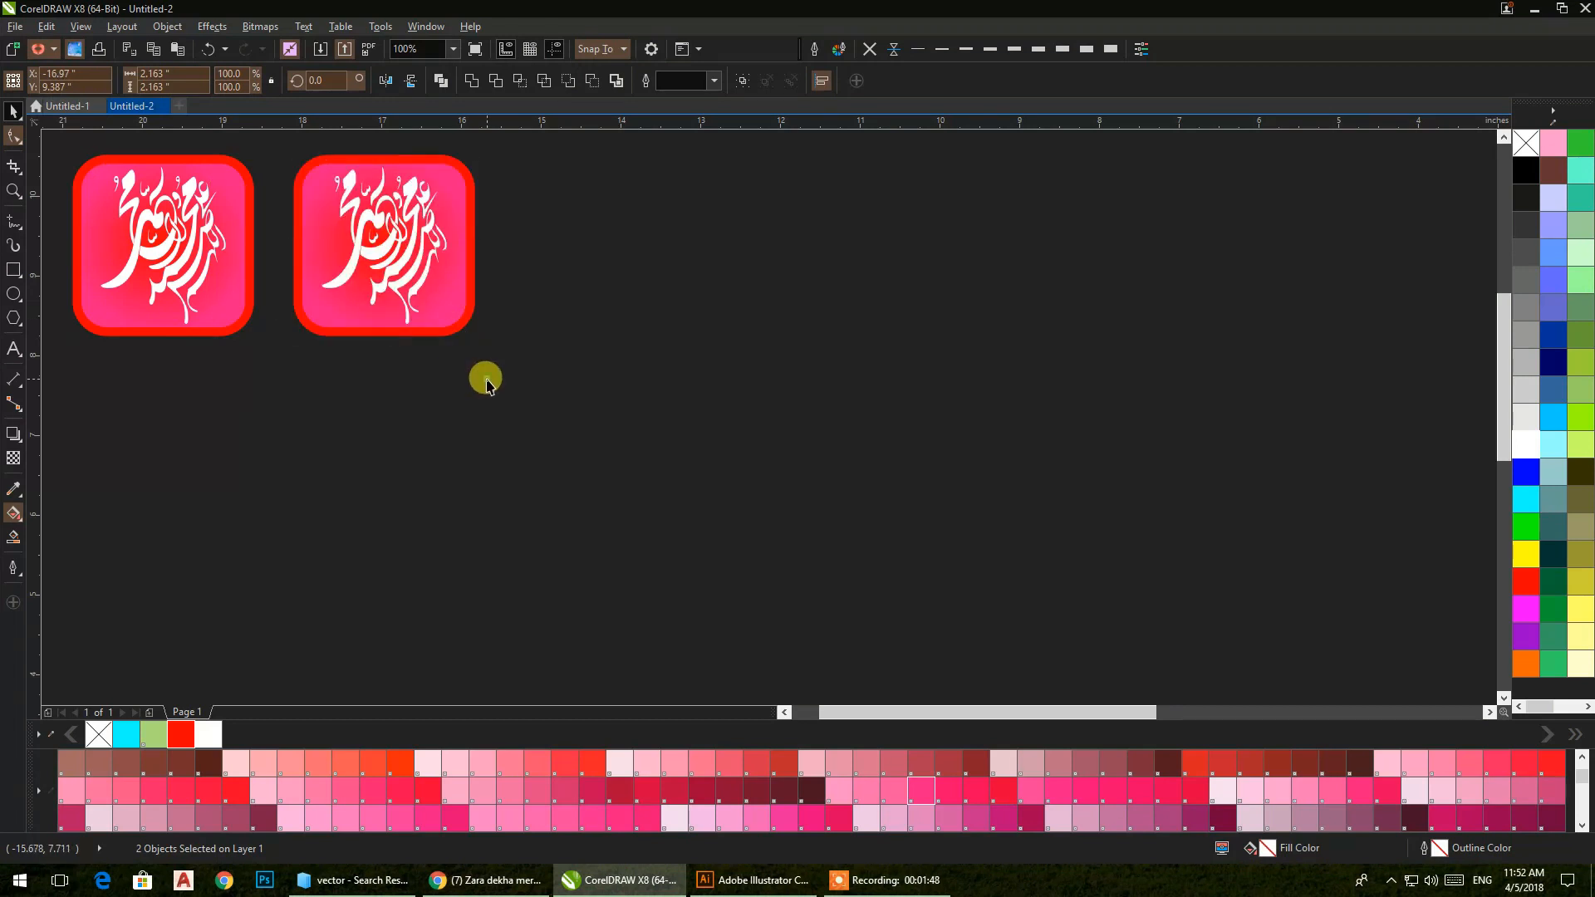
click(425, 323)
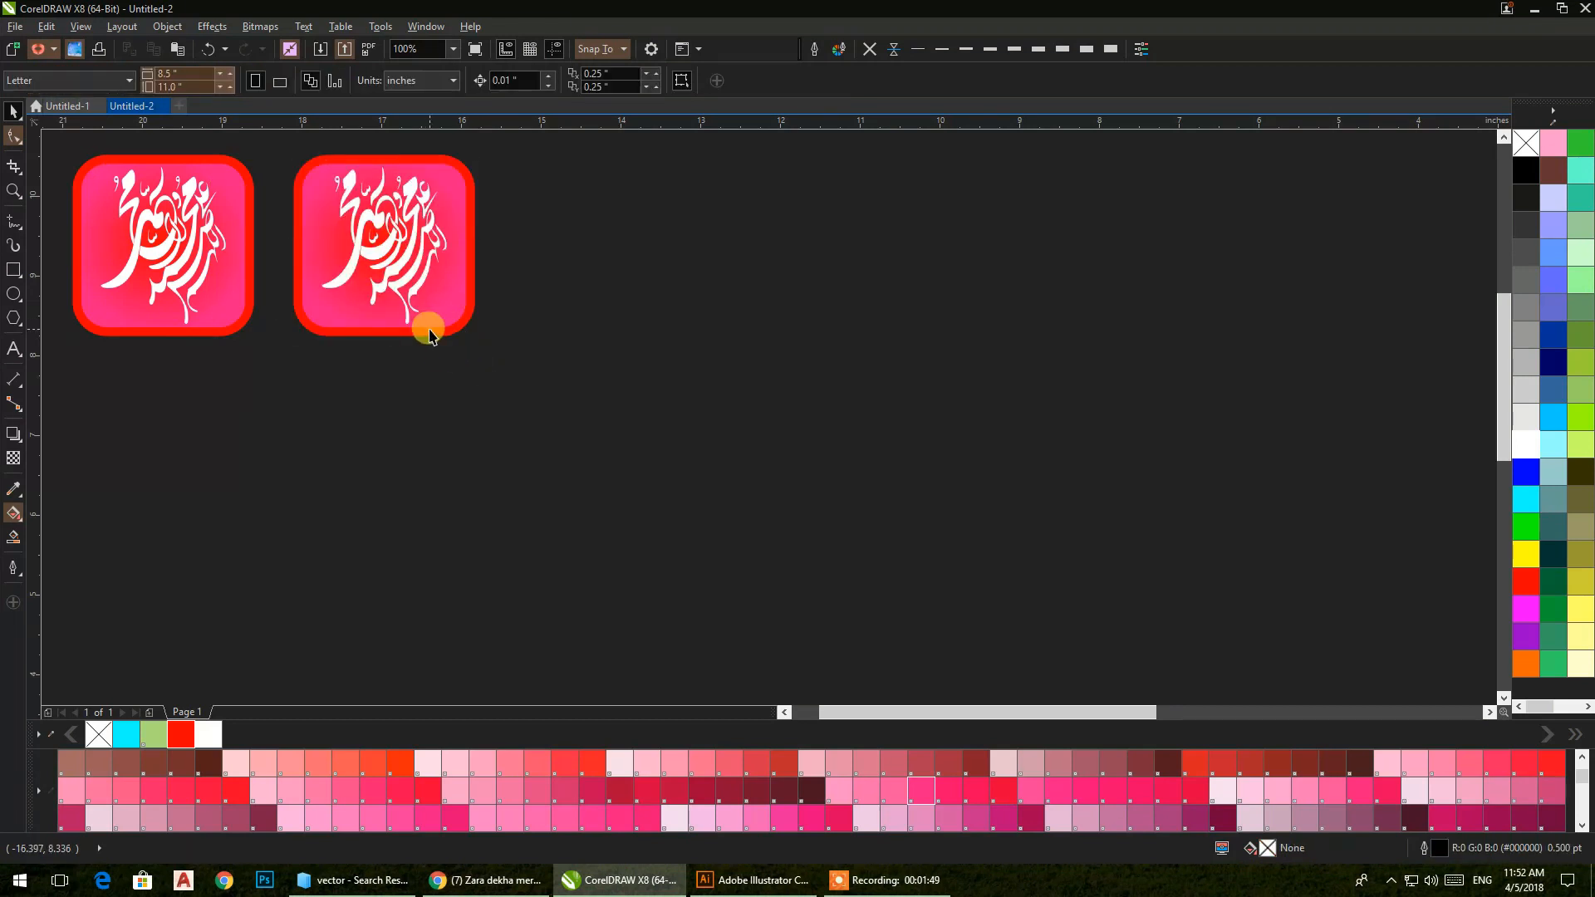
- Recolor the duplicated tile's rounded square with a PANTONE 51-5-1 C purple fill and a PANTONE 50-1-6 C outline
right_click(589, 766)
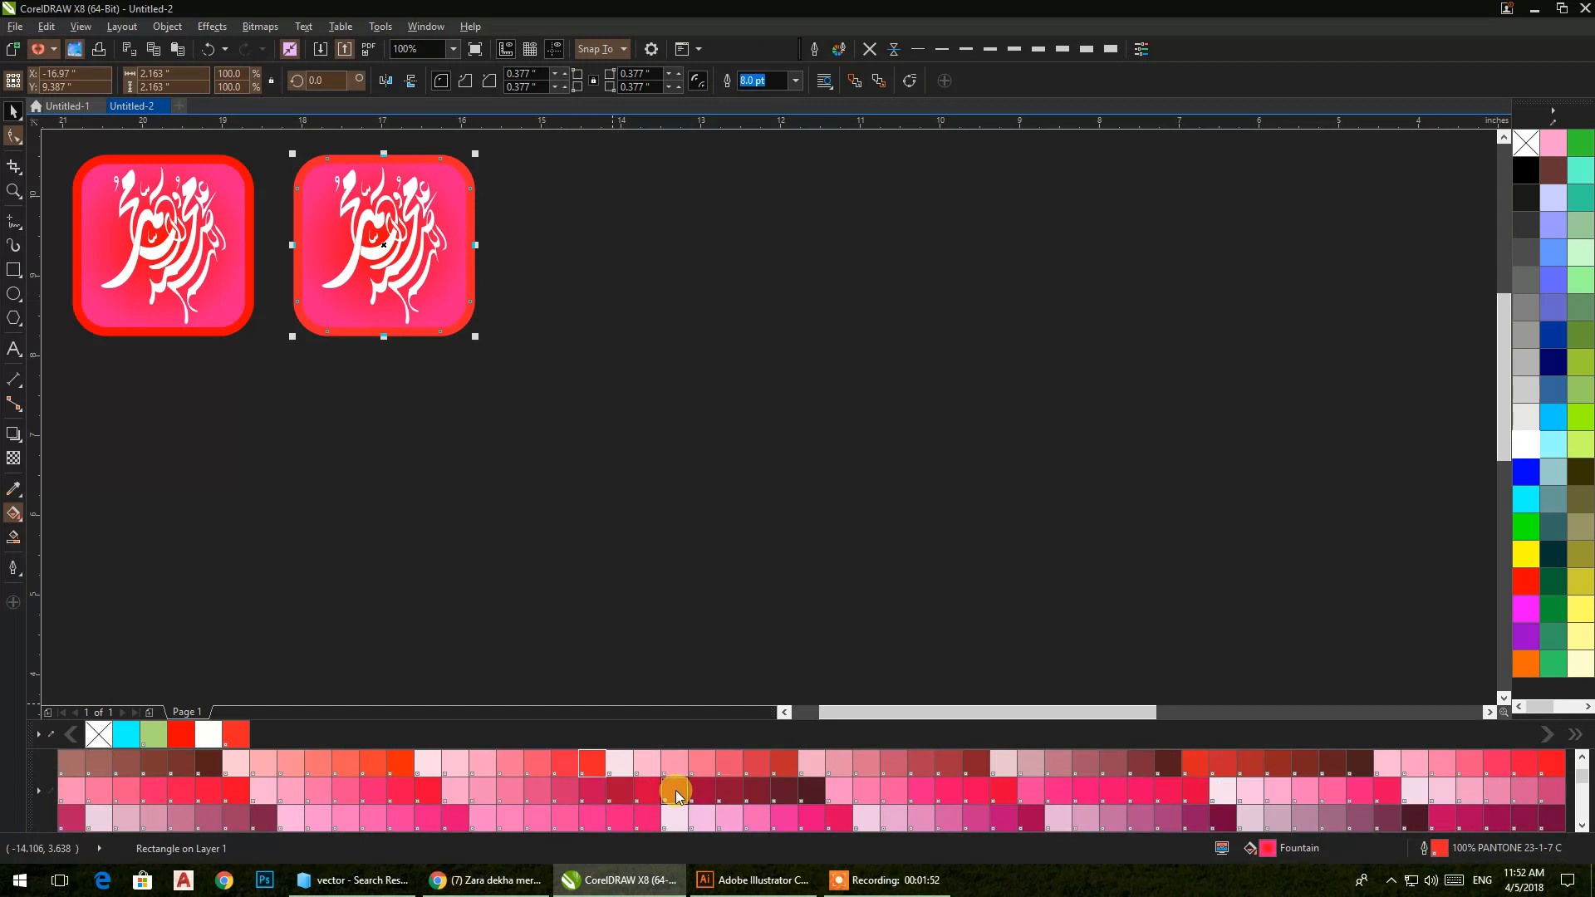
scroll(677, 795, down, 2)
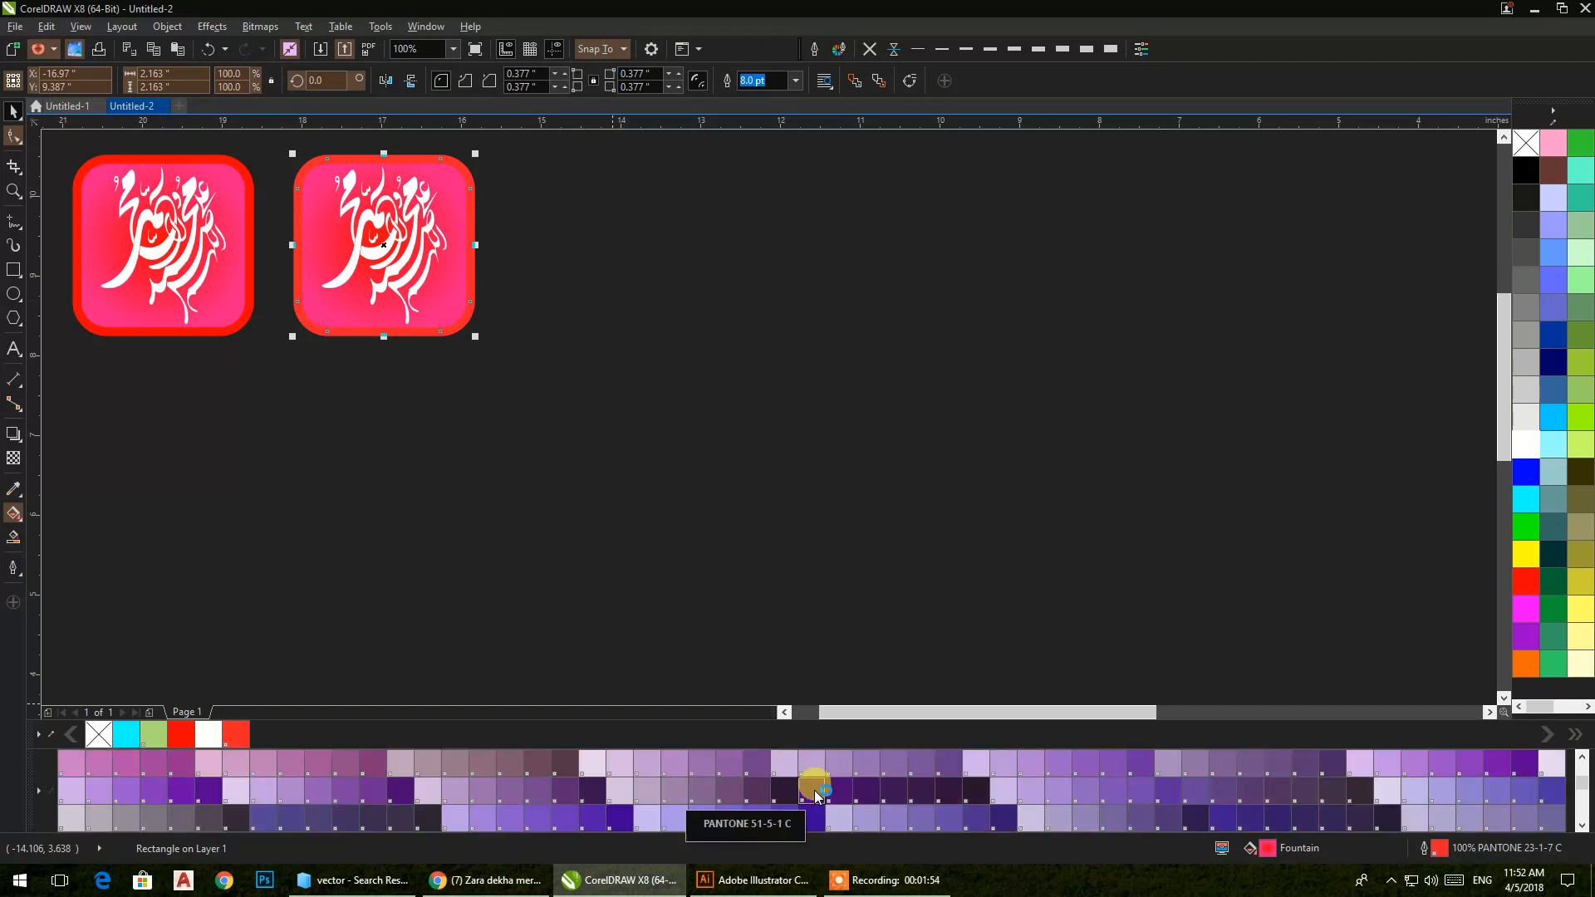
click(815, 791)
click(551, 469)
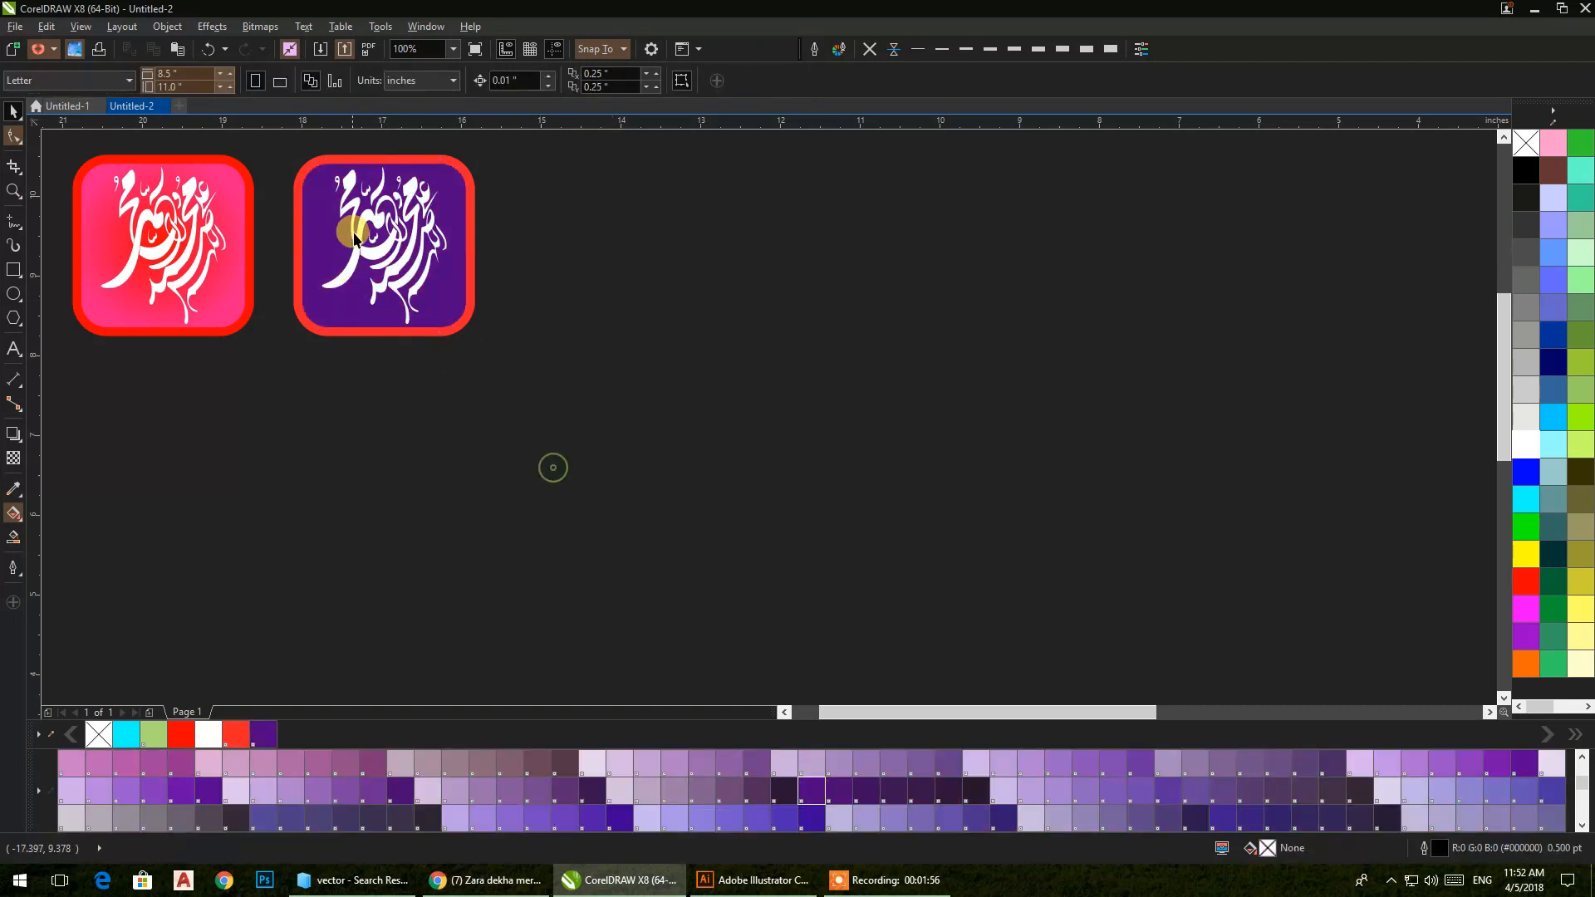
scroll(354, 236, up, 2)
click(264, 324)
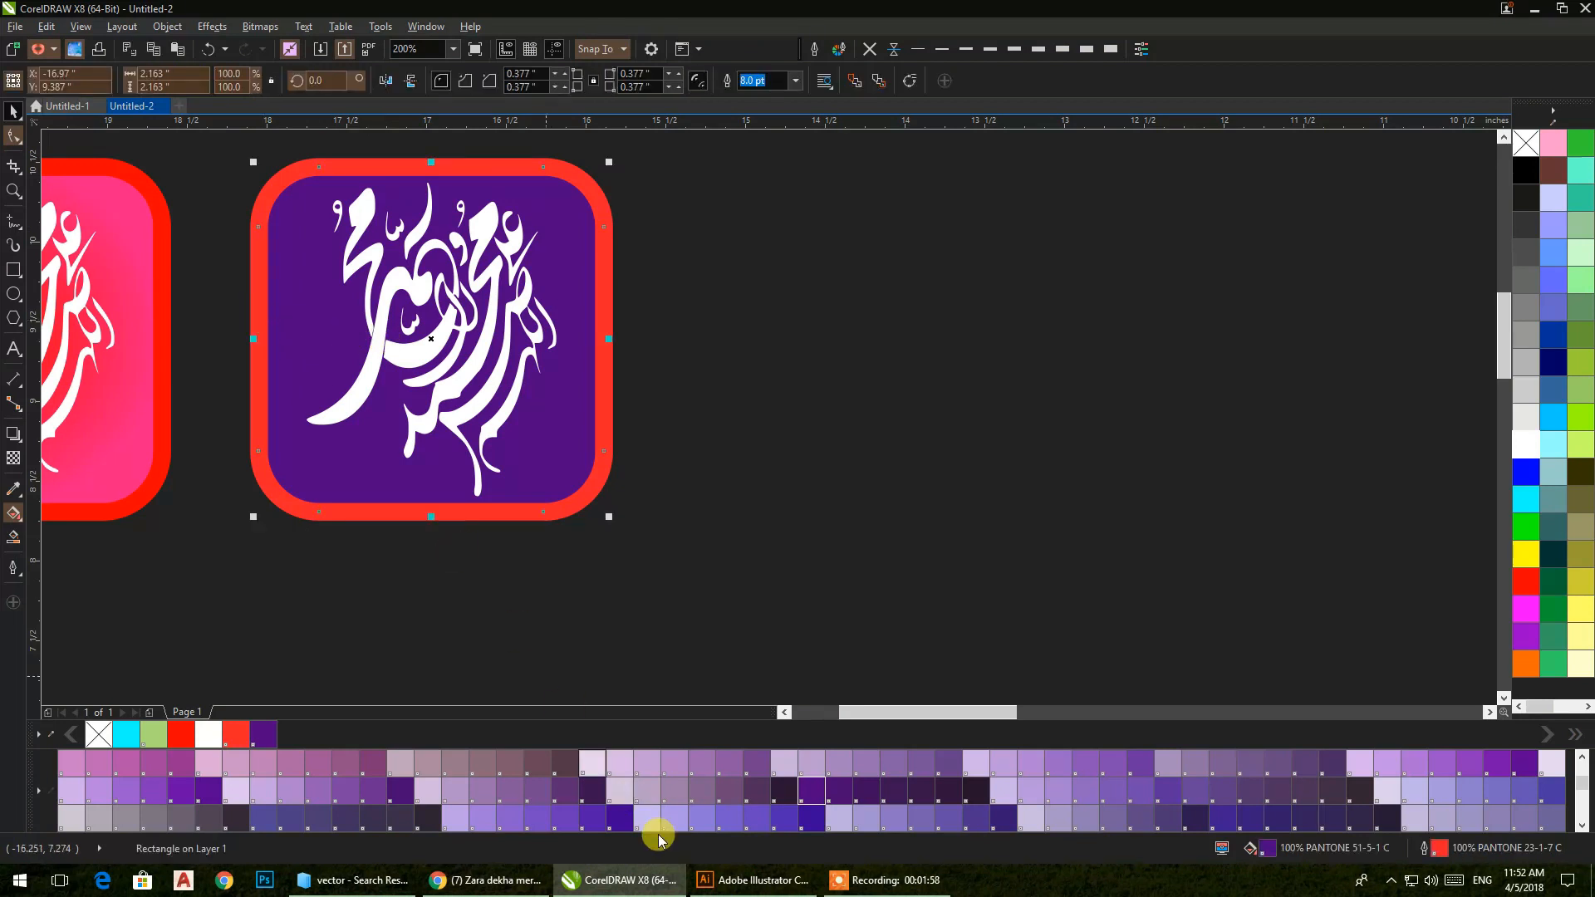
right_click(1496, 762)
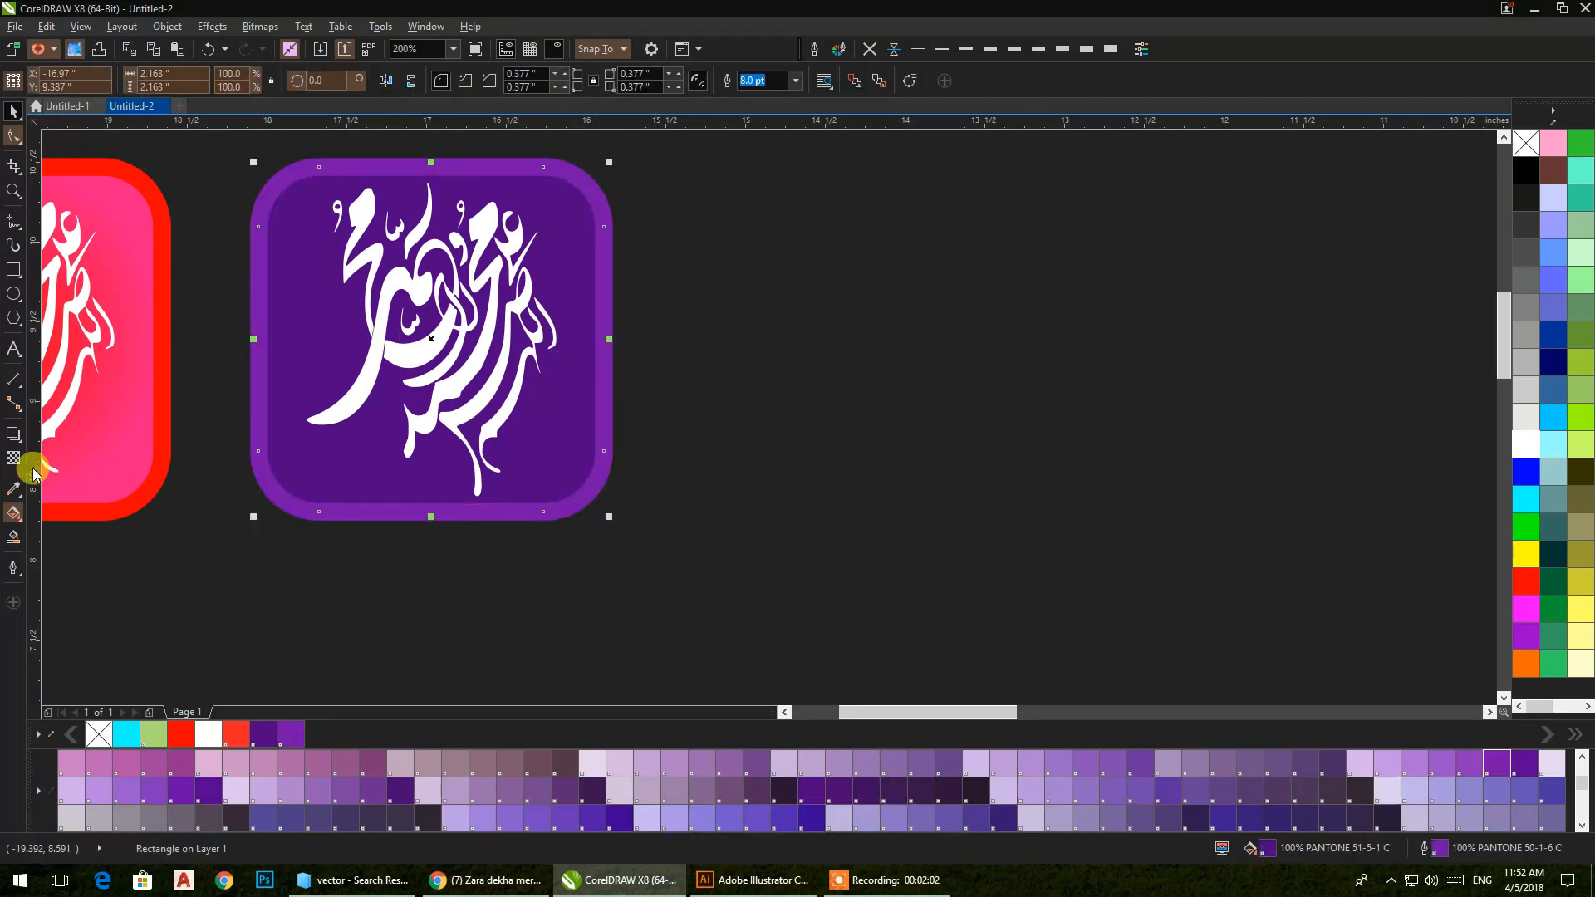
- Apply an elliptical gradient to the purple rounded square, with red at the center and dark purple at the outer edge
click(15, 516)
drag(416, 322, 420, 479)
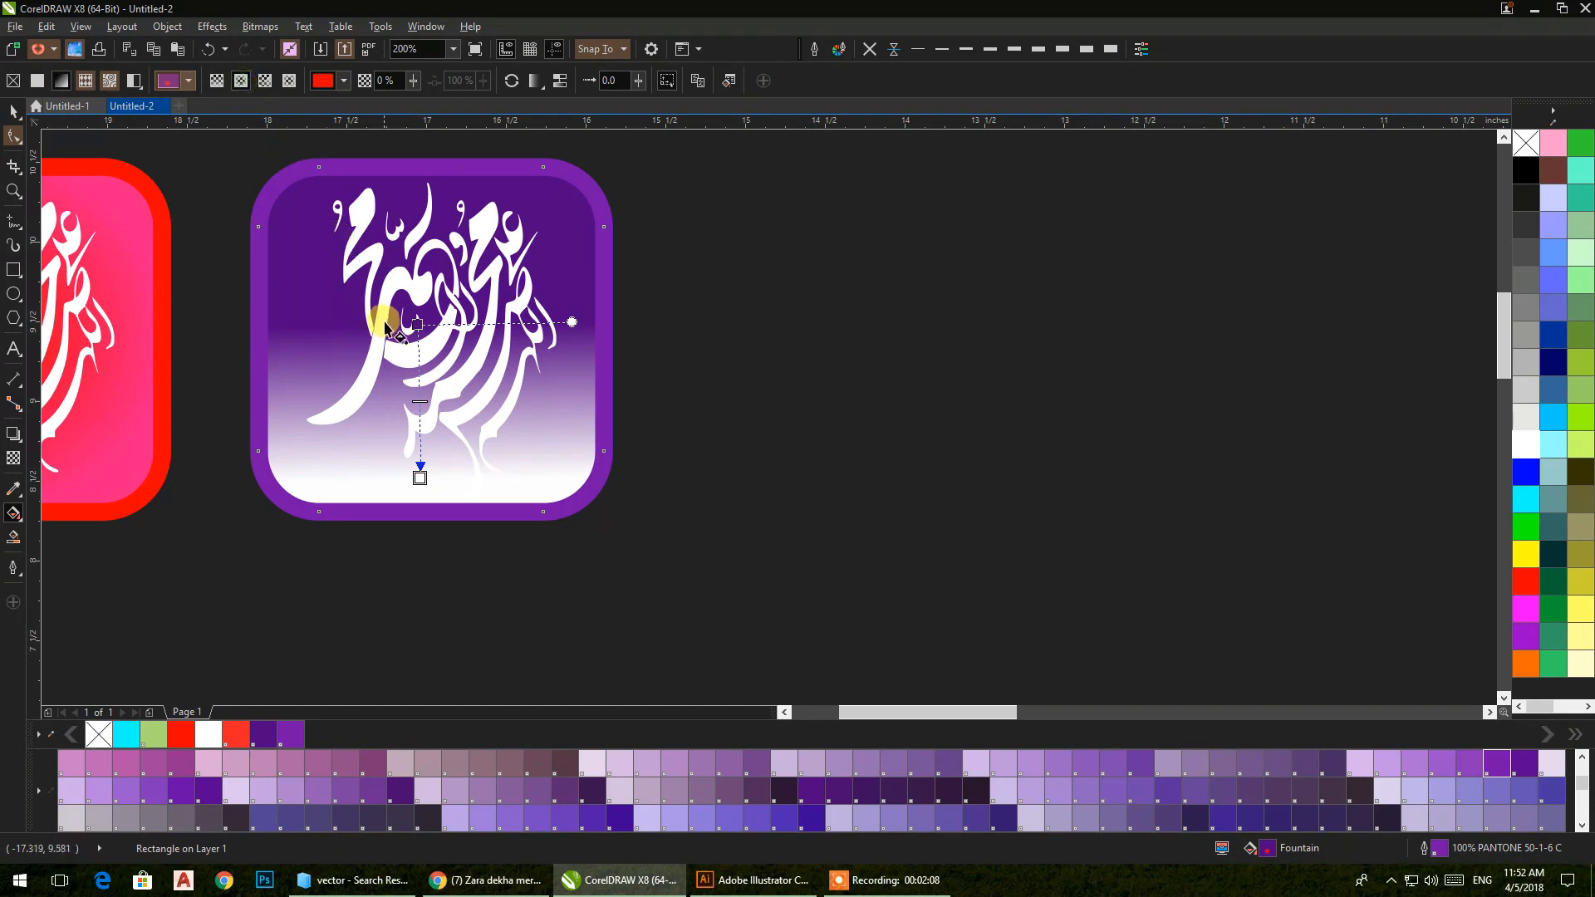
drag(422, 465, 503, 319)
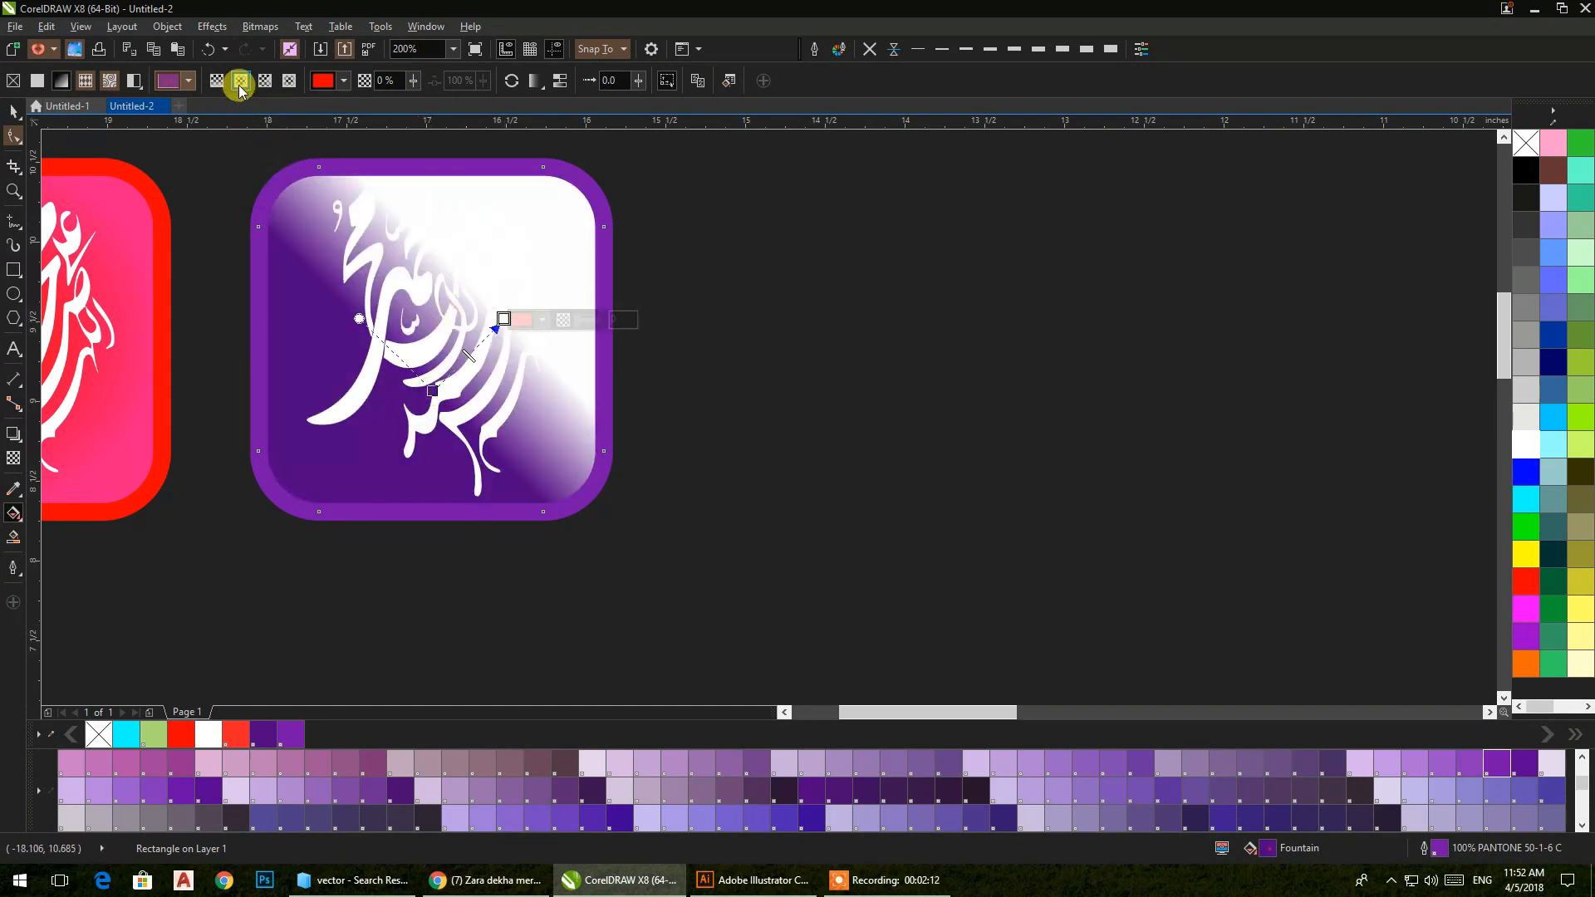
click(212, 82)
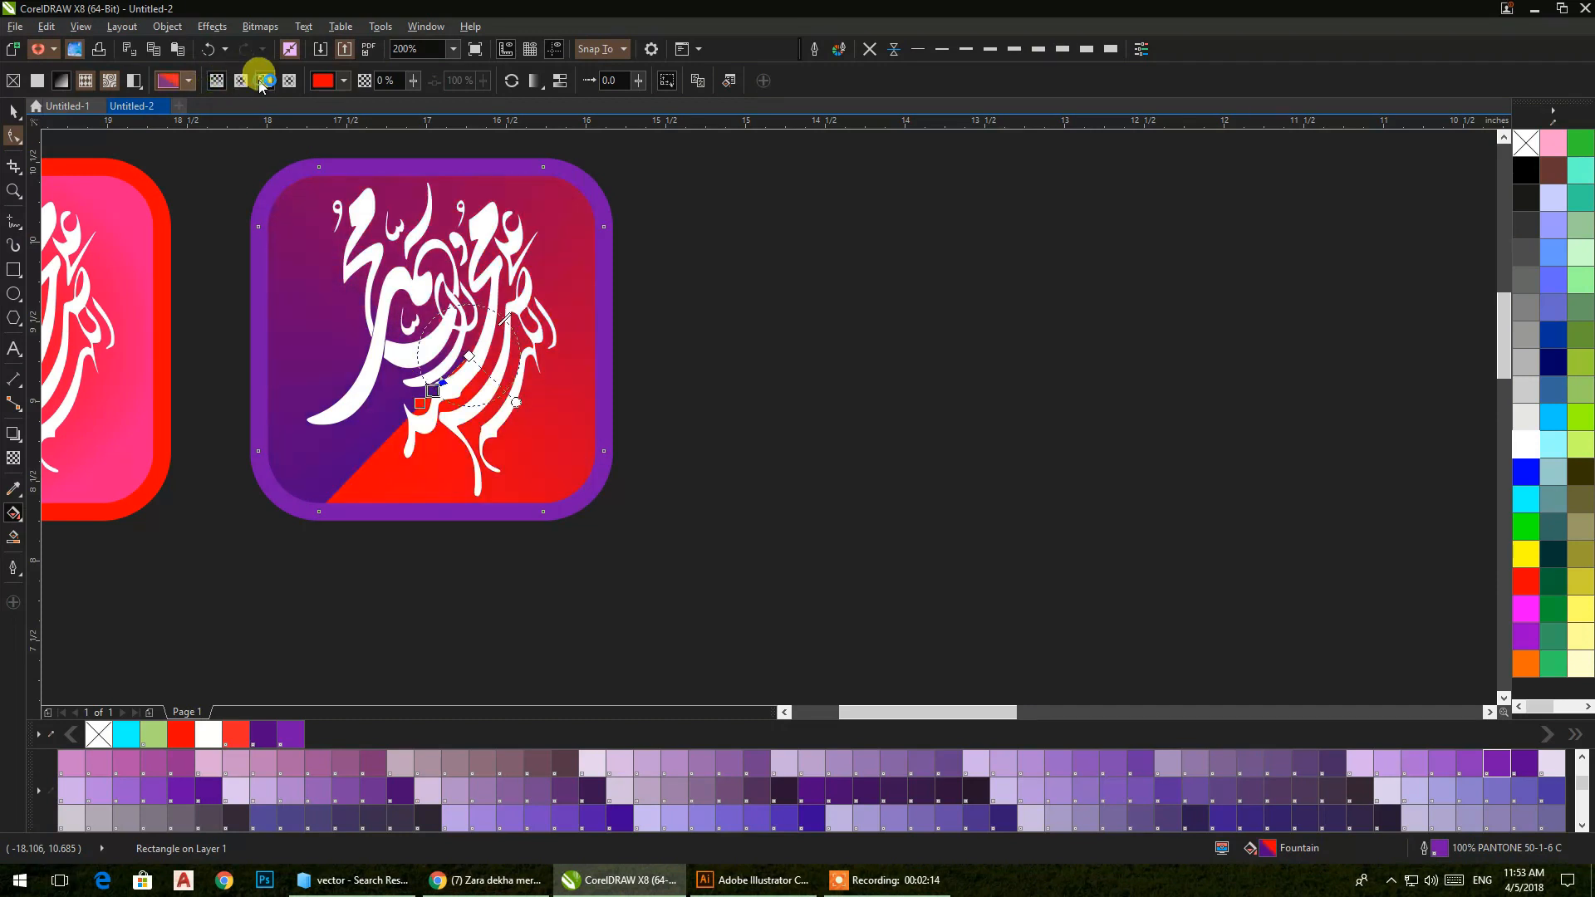
click(264, 80)
click(240, 80)
- Center, stretch and rotate the purple tile's gradient into a diagonal red band running from its lower-left to its upper-right corner
drag(469, 355, 430, 338)
drag(409, 266, 455, 243)
drag(504, 323, 540, 327)
scroll(475, 276, down, 1)
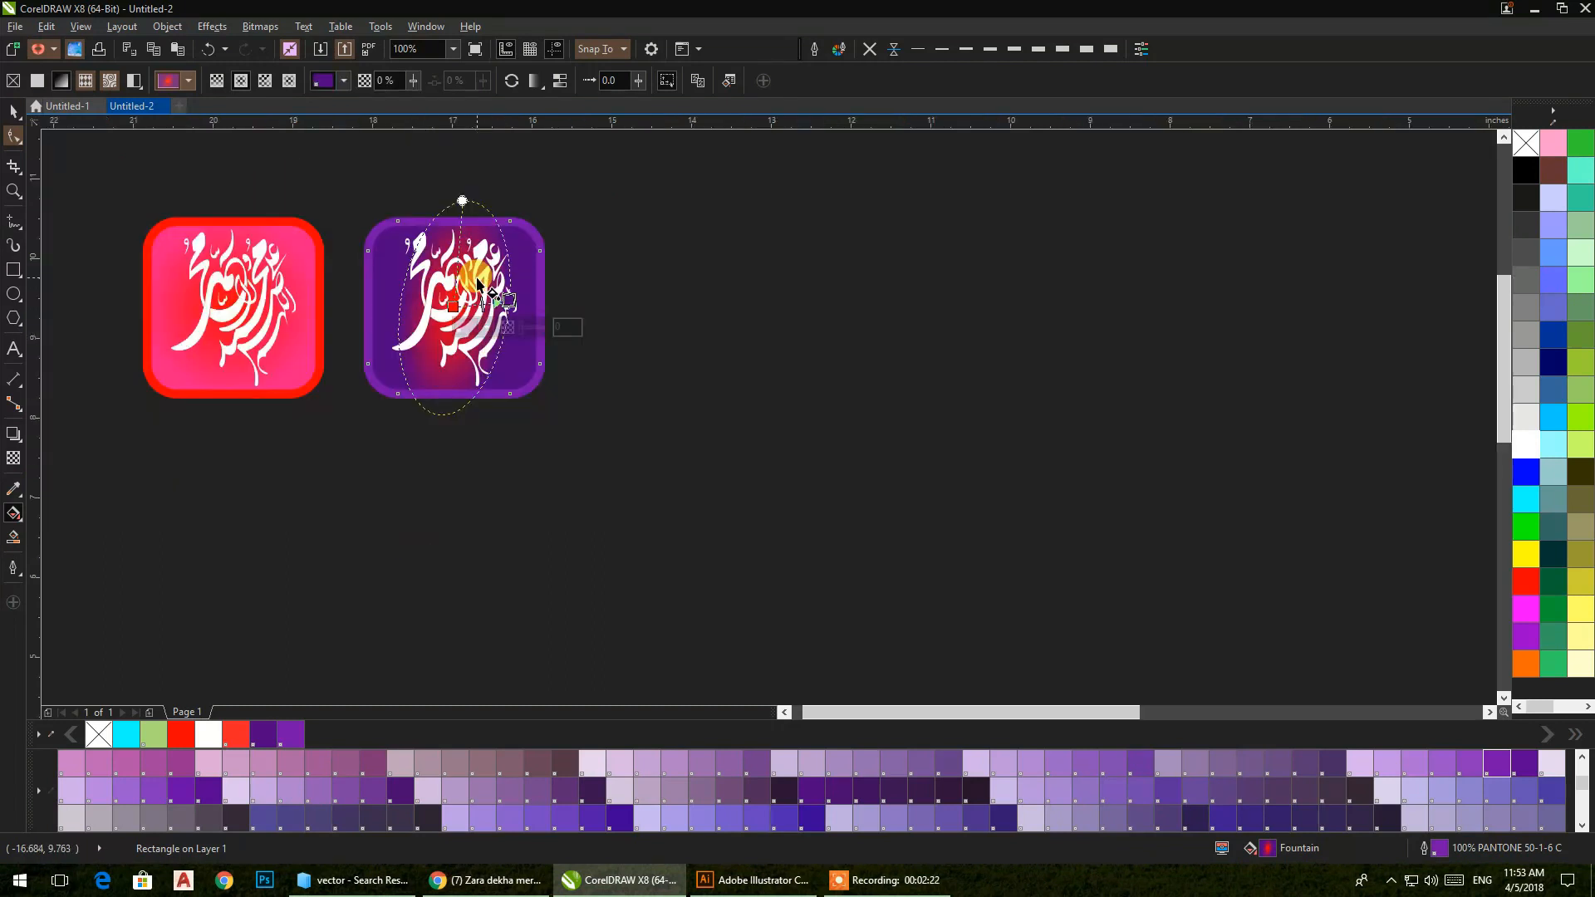
drag(477, 279, 494, 337)
drag(481, 261, 563, 237)
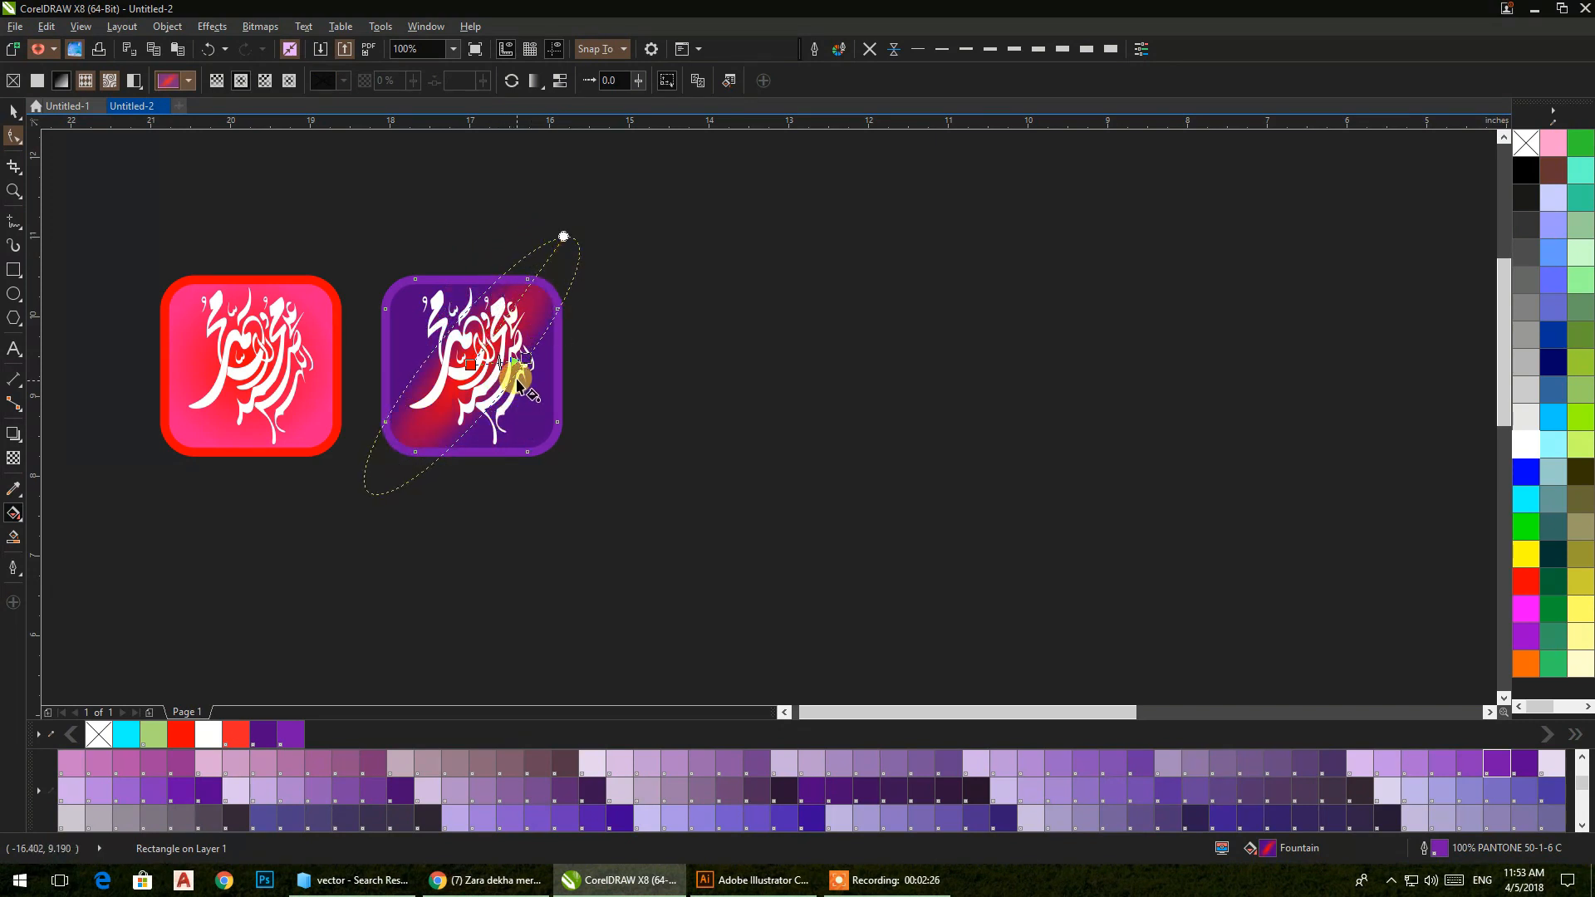
drag(526, 358, 533, 364)
click(11, 119)
drag(641, 544, 363, 268)
drag(435, 346, 661, 360)
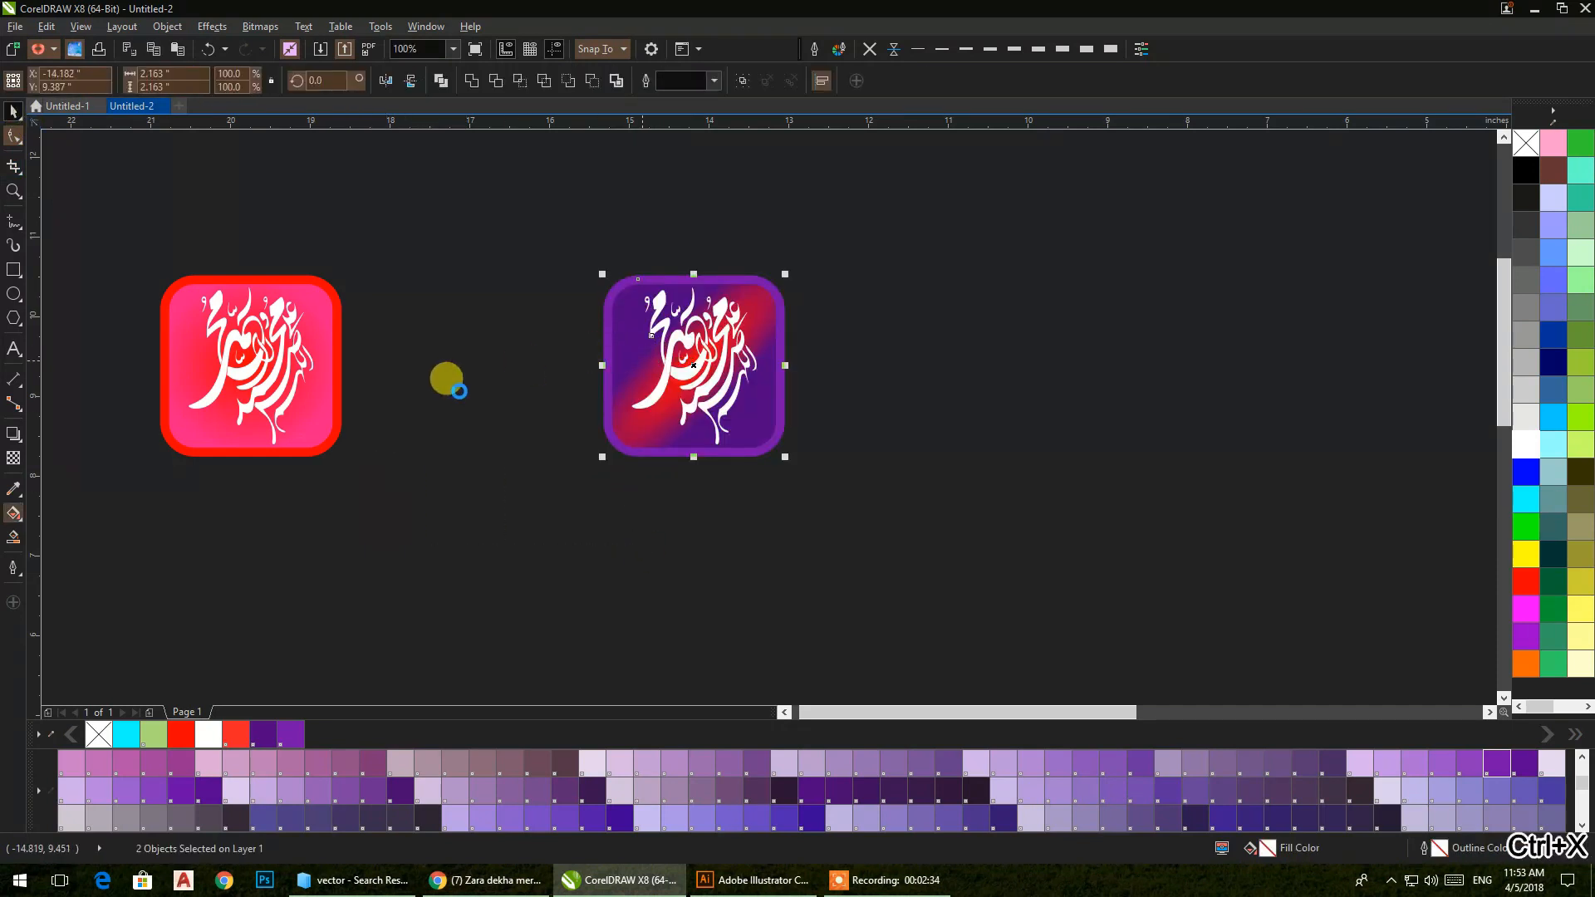
key(ctrl+x)
key(ctrl+z)
- Duplicate the complete pink tile to the right of the purple one, at about X -14.22 inches and the same height
drag(366, 536, 155, 270)
drag(234, 335, 678, 397)
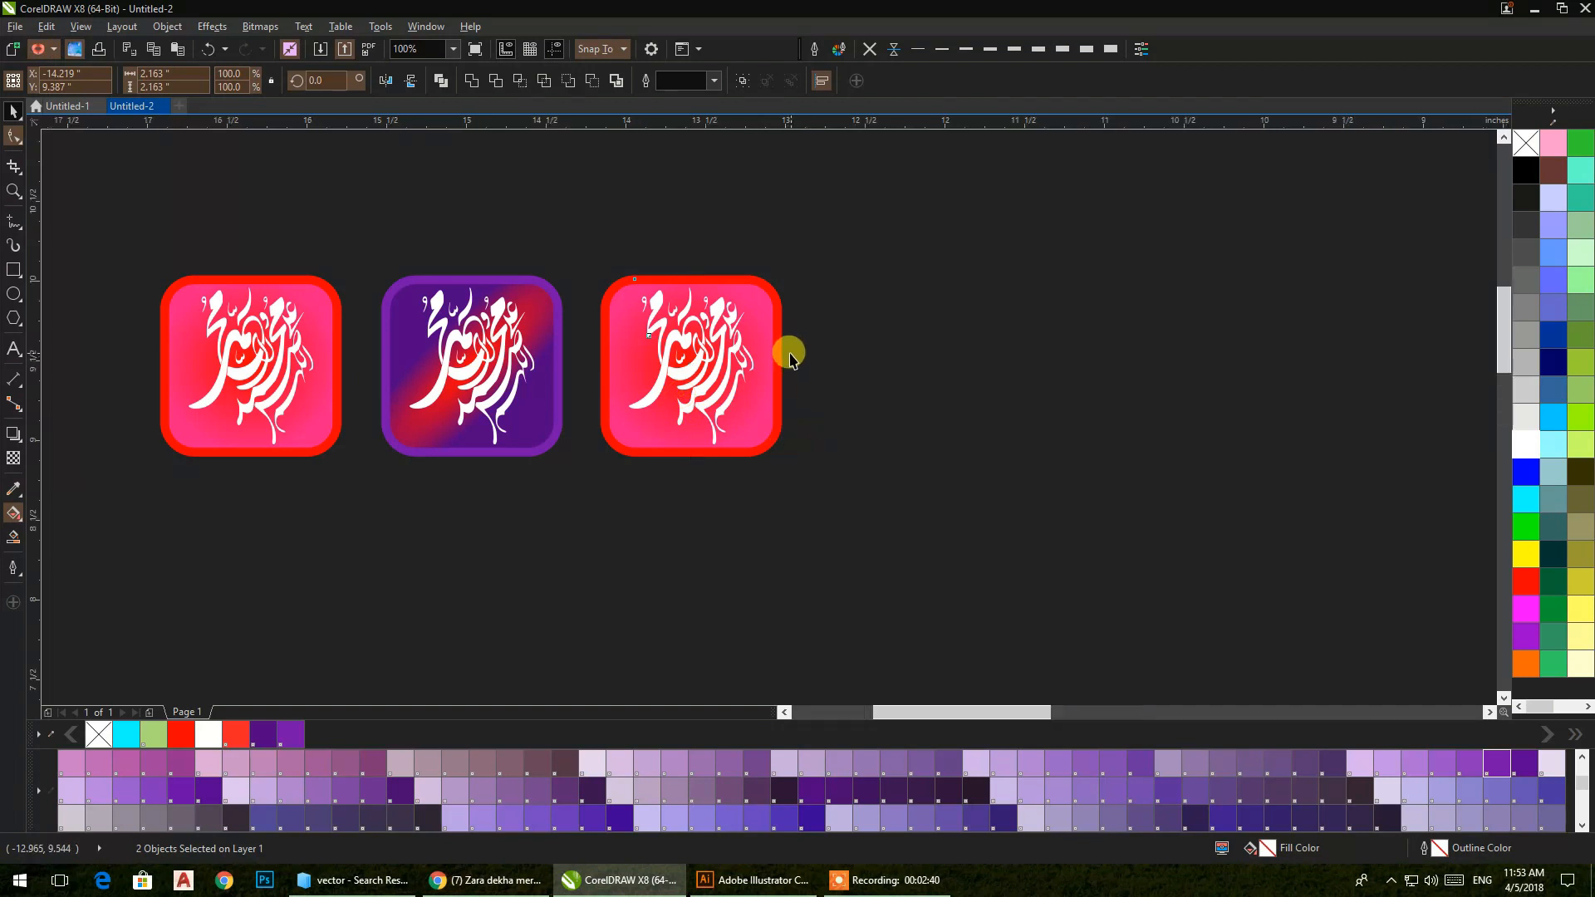
scroll(789, 353, up, 1)
click(893, 356)
- Recolor the third tile with a white fill, a gray #B3B3B3 outline and black calligraphy
click(708, 492)
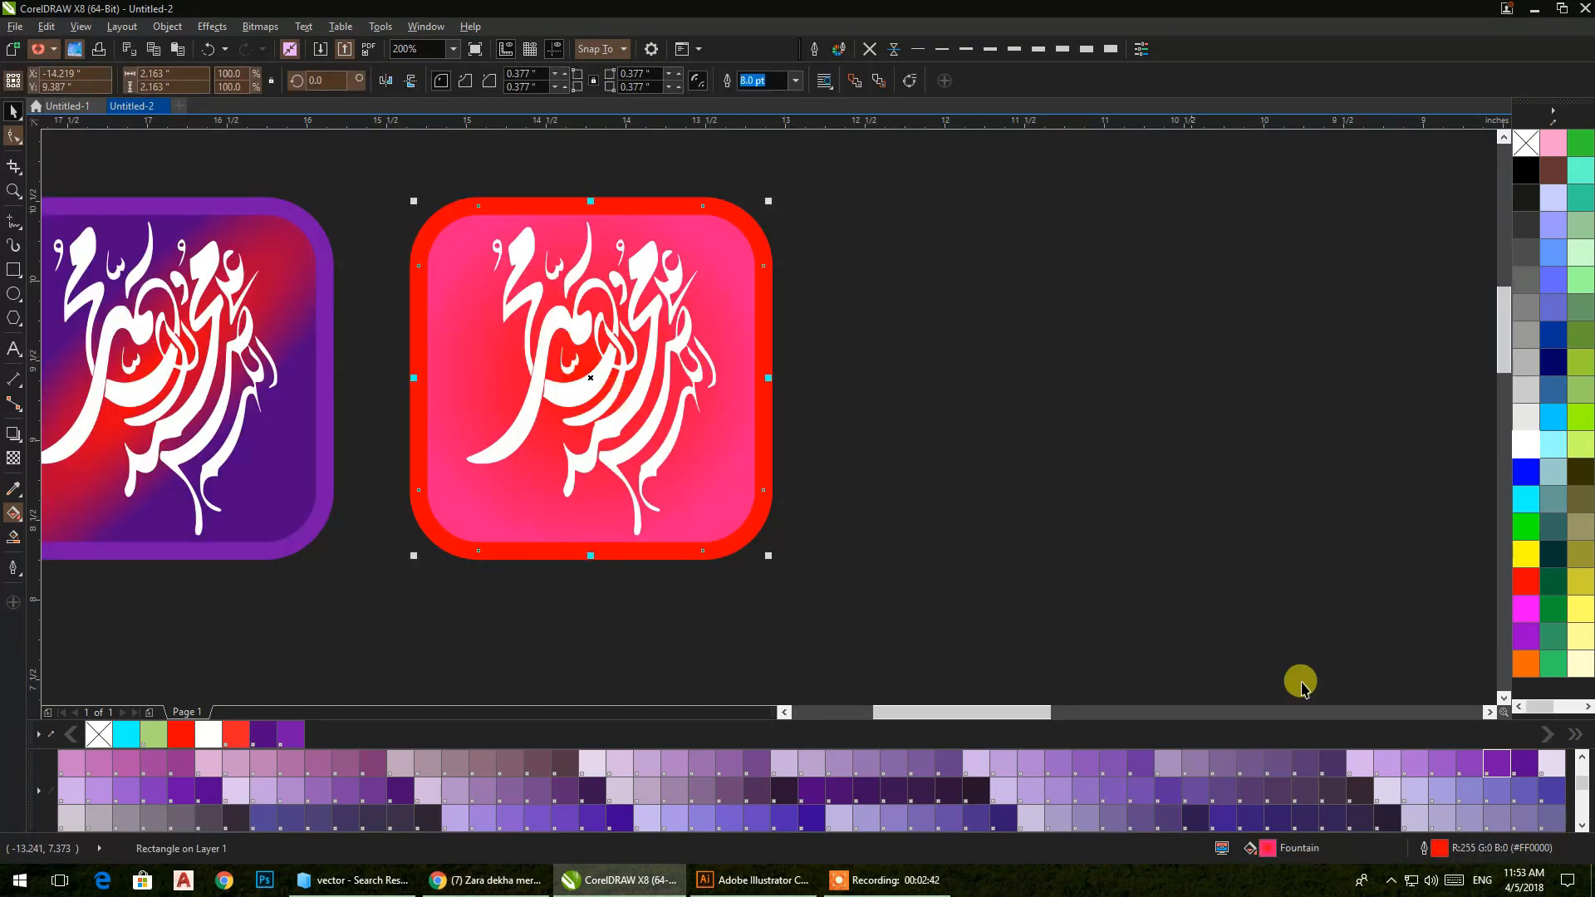
click(1525, 447)
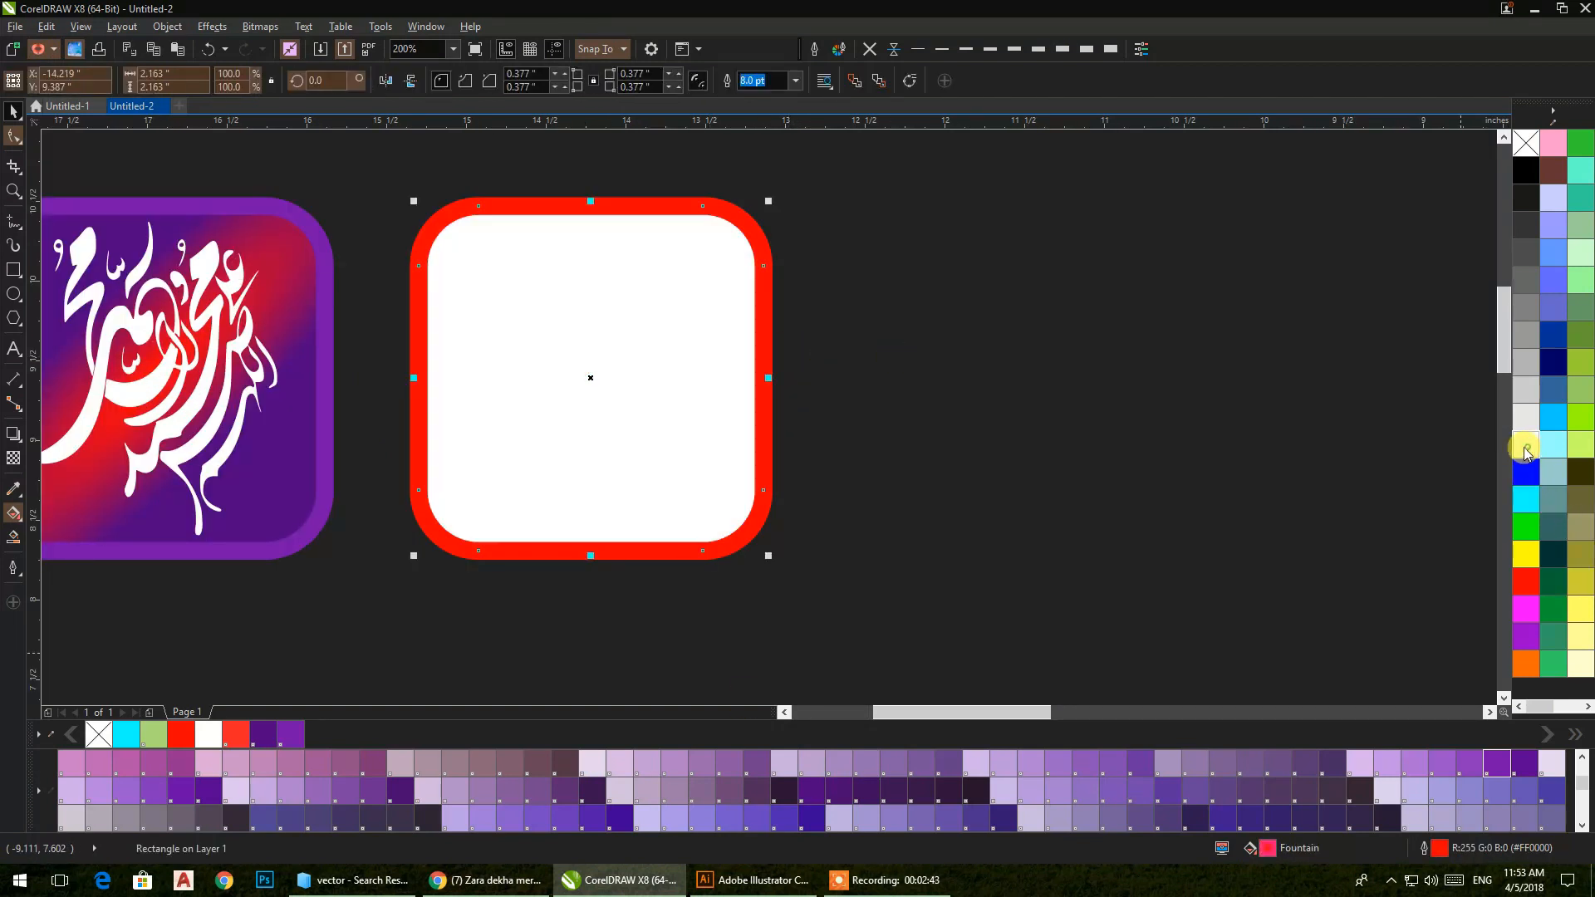
right_click(1526, 365)
click(1106, 357)
drag(902, 209, 430, 544)
click(1525, 168)
click(975, 354)
- Duplicate the white tile with its calligraphy to its right, at about X -11.48 inches and the same height
drag(938, 406, 589, 413)
drag(521, 629, 33, 172)
drag(190, 324, 625, 344)
- Invert the fourth tile's colors by filling its rounded square with black and its calligraphy with white
click(628, 365)
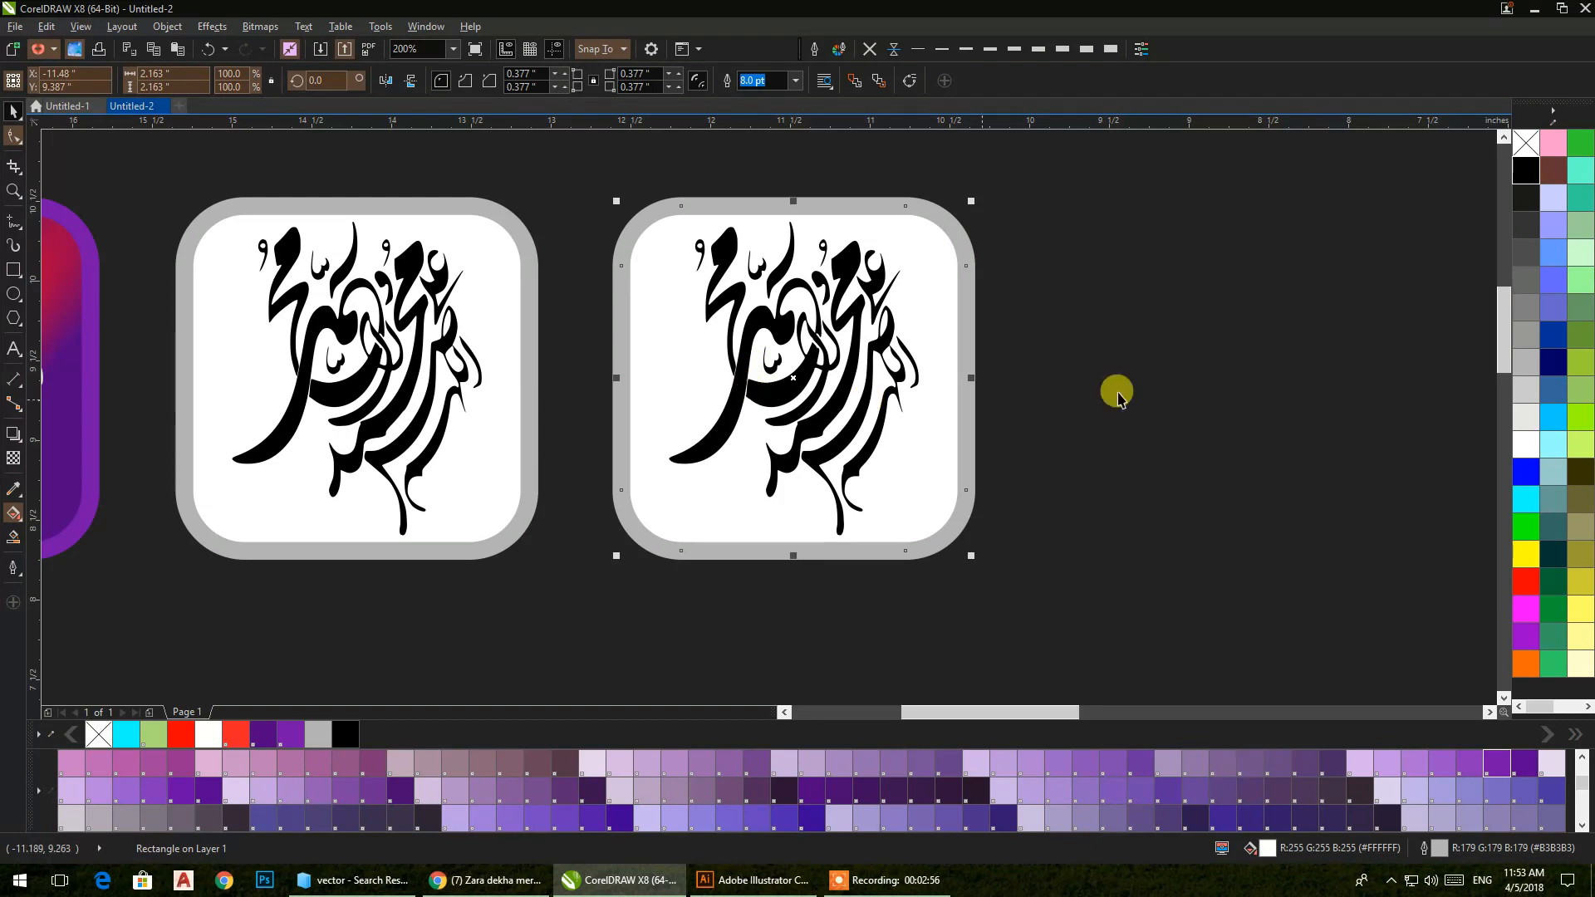
click(1527, 174)
click(1221, 260)
drag(1059, 201, 645, 601)
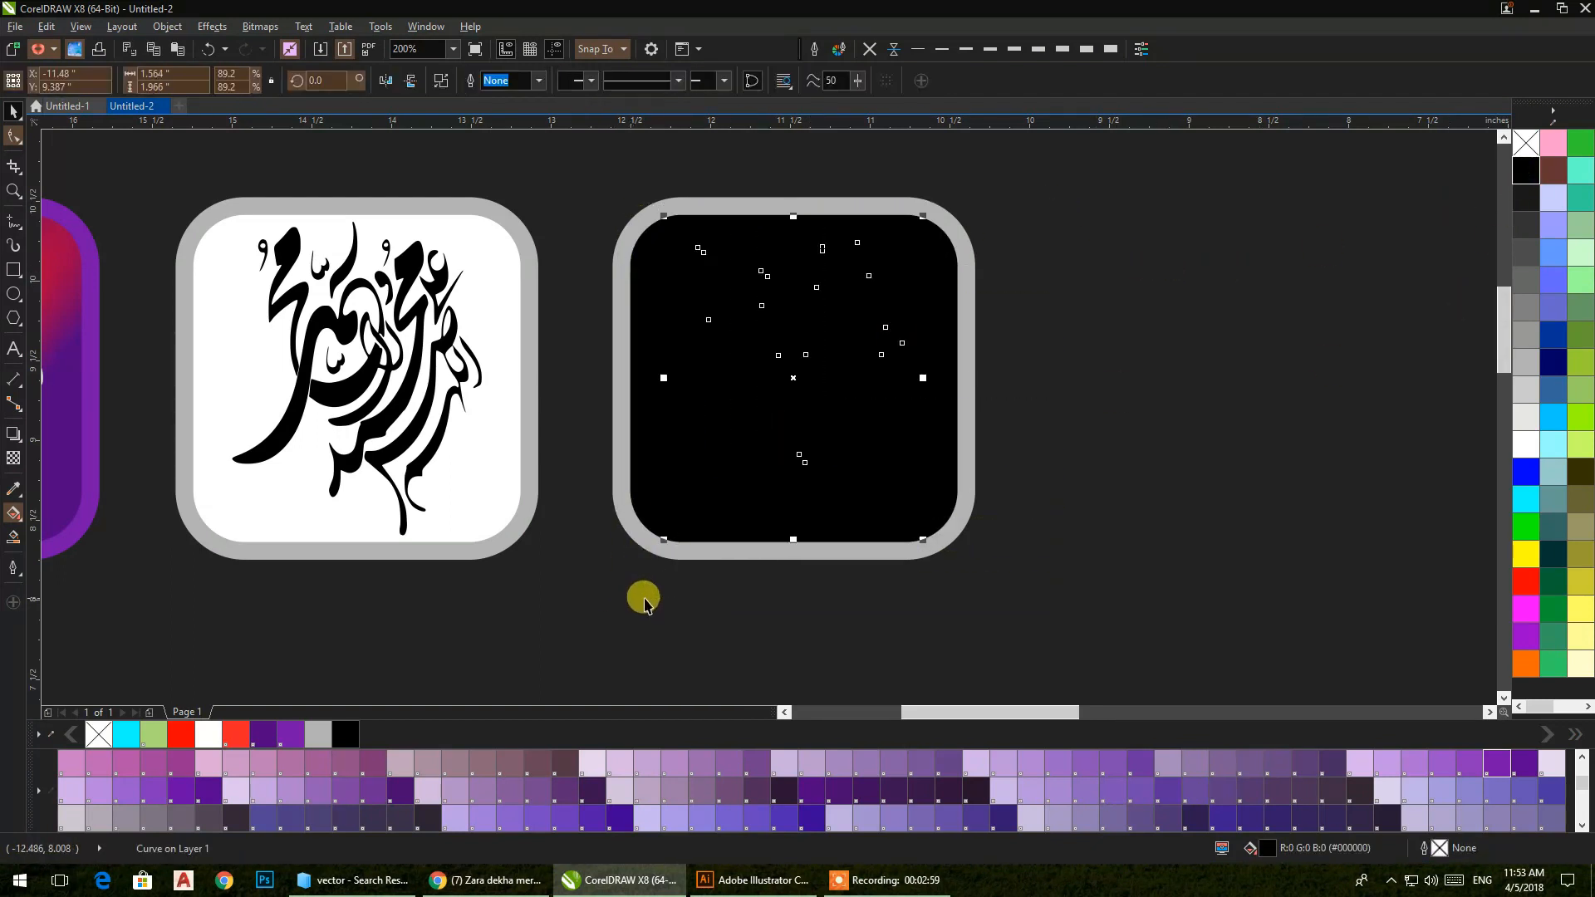
click(1530, 451)
- Set the black tile's outline to blue PANTONE 66-1-7 C
click(968, 339)
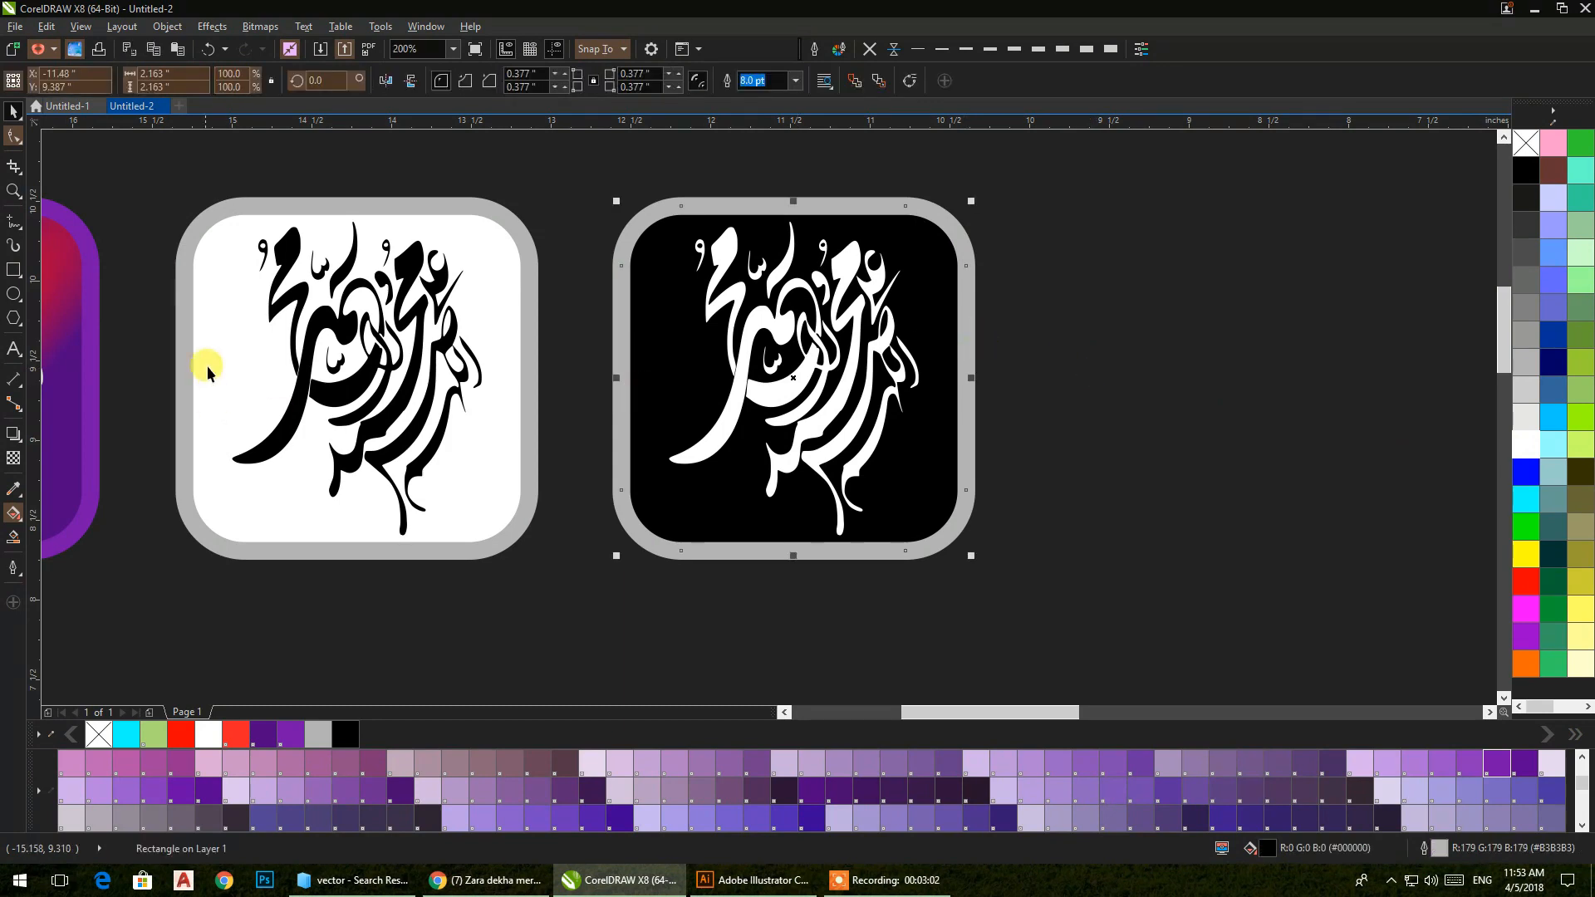
drag(502, 241, 367, 233)
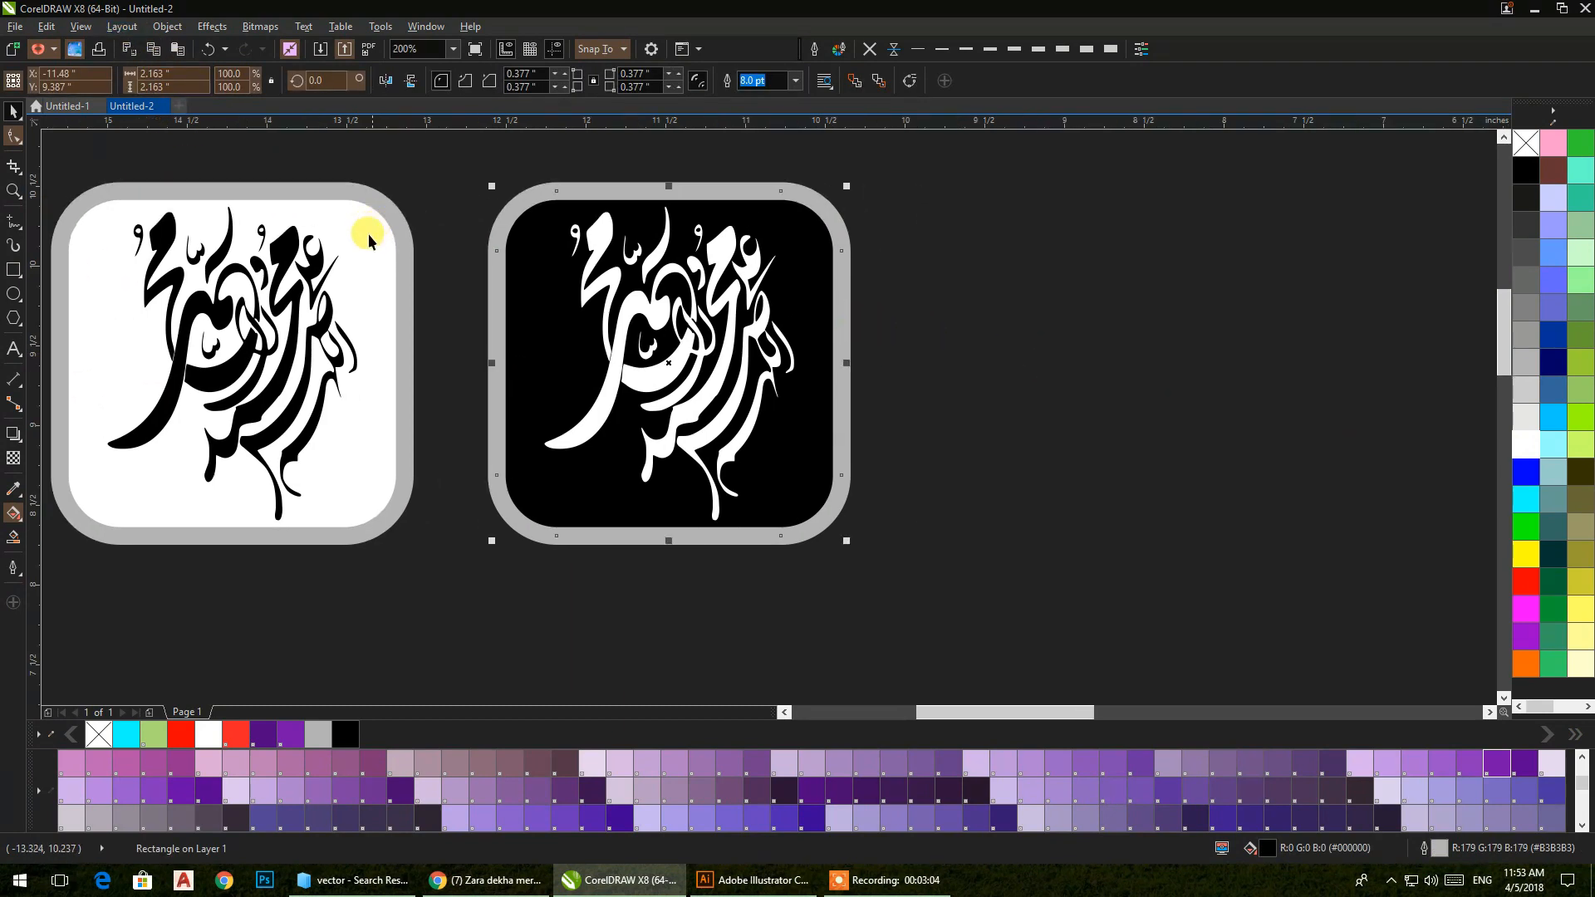
drag(358, 369, 281, 393)
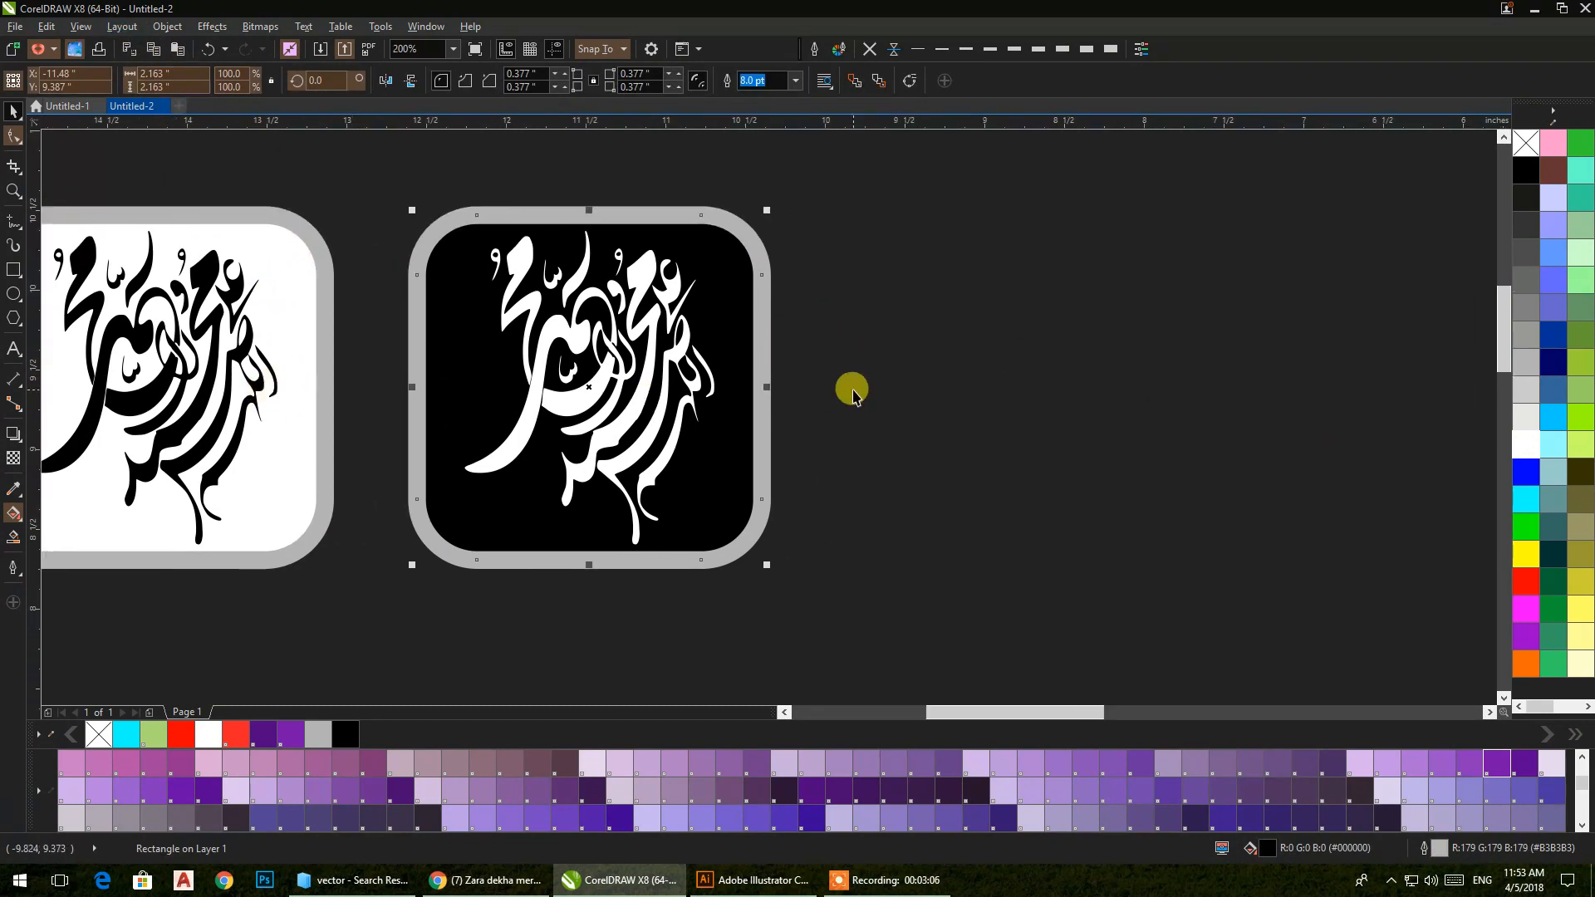
click(852, 390)
click(765, 438)
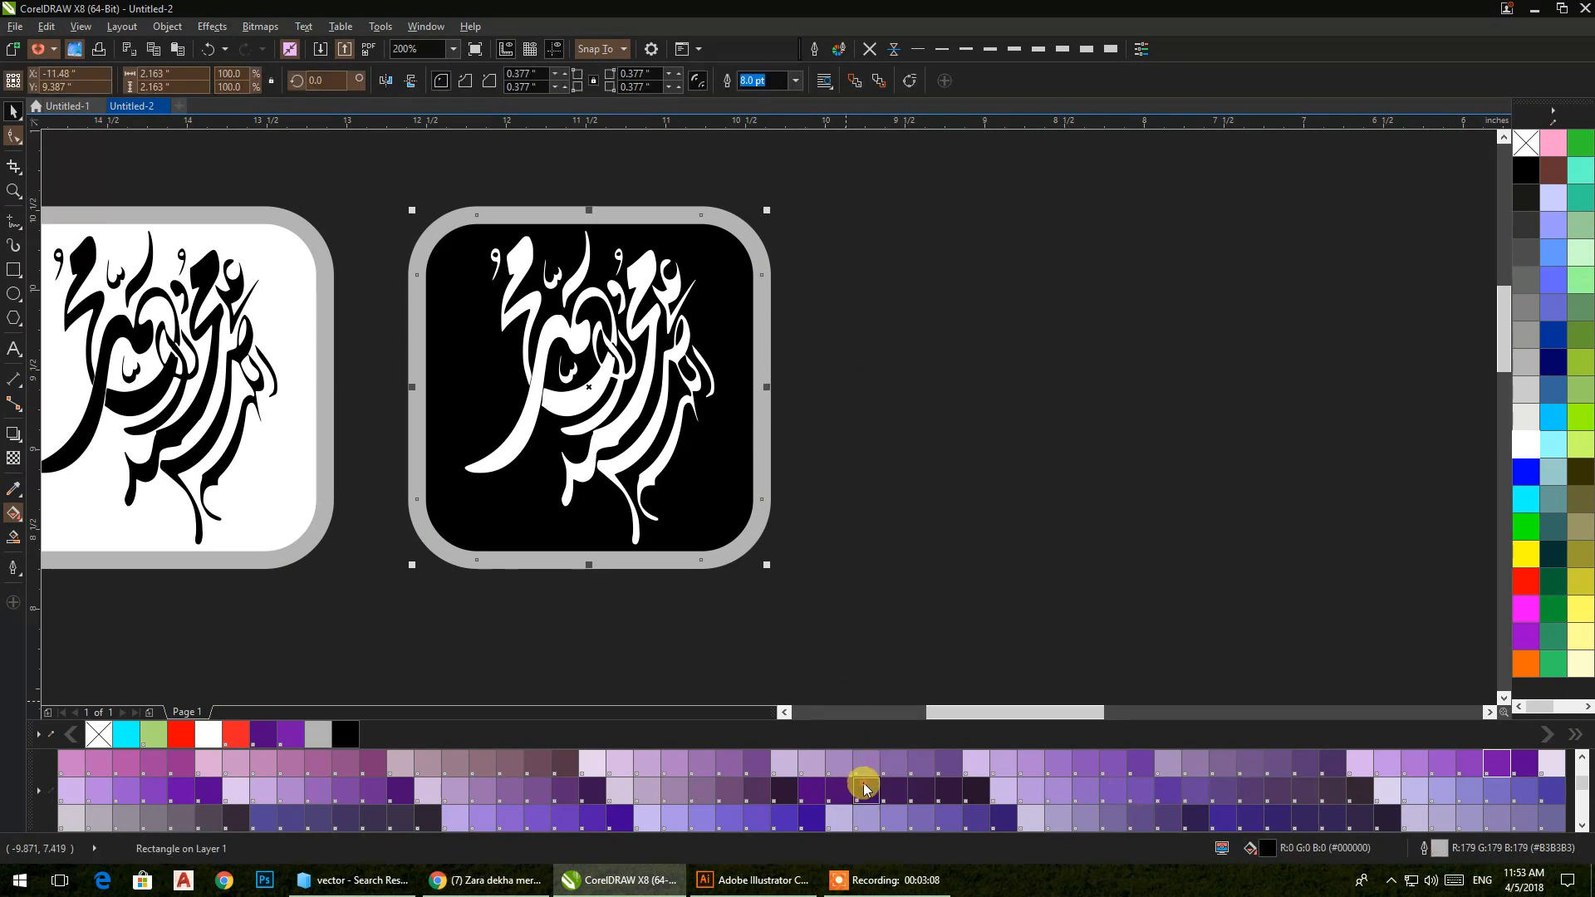
right_click(863, 788)
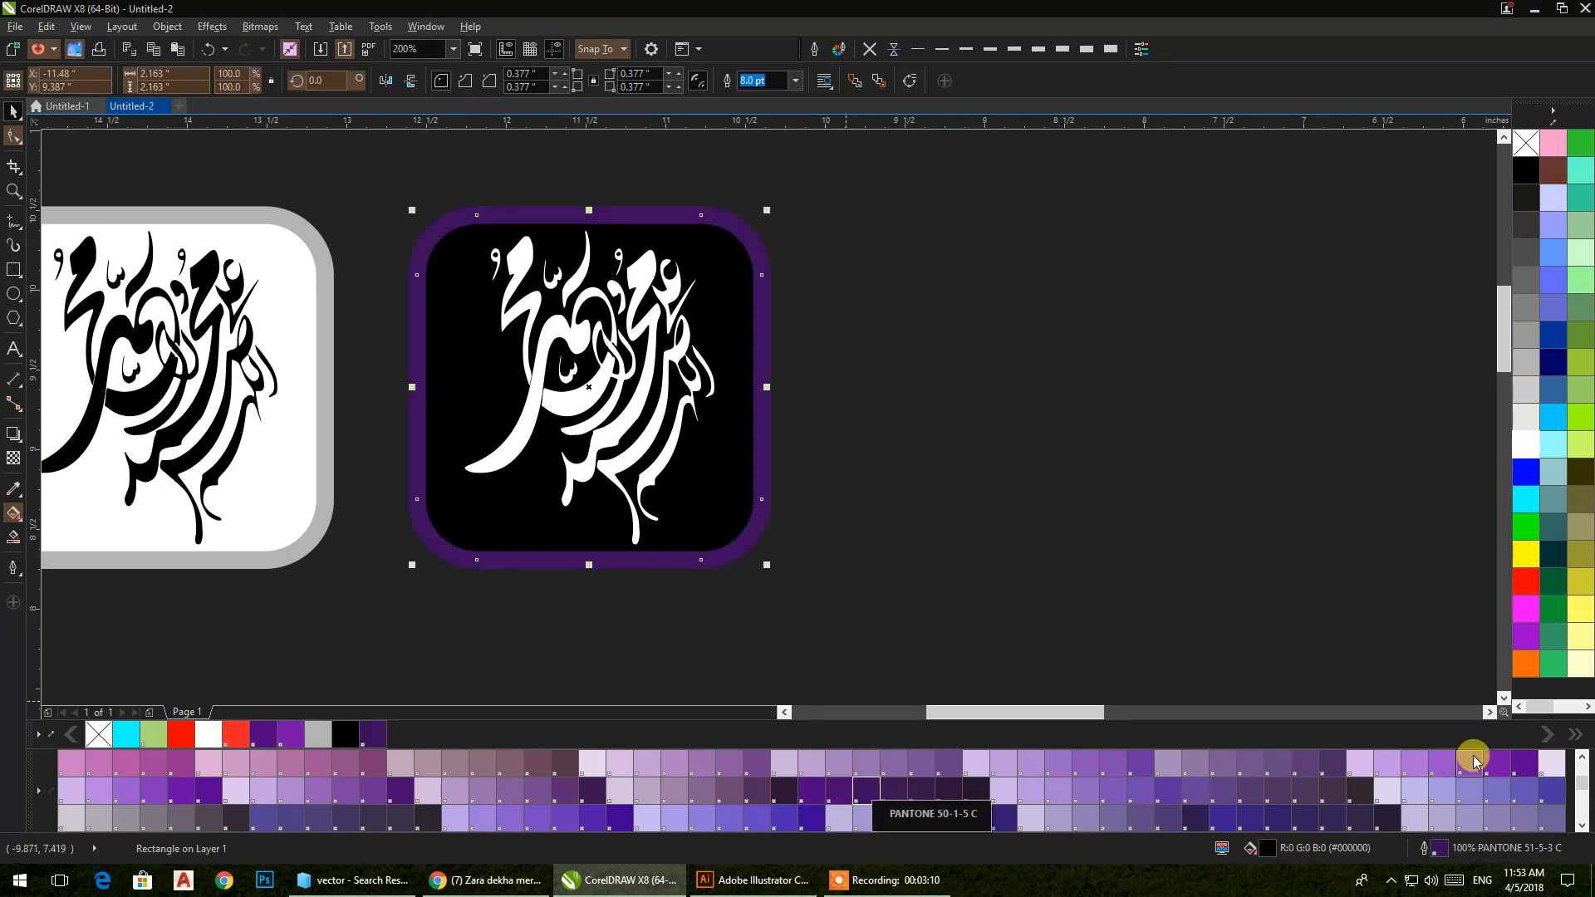
scroll(1437, 803, down, 2)
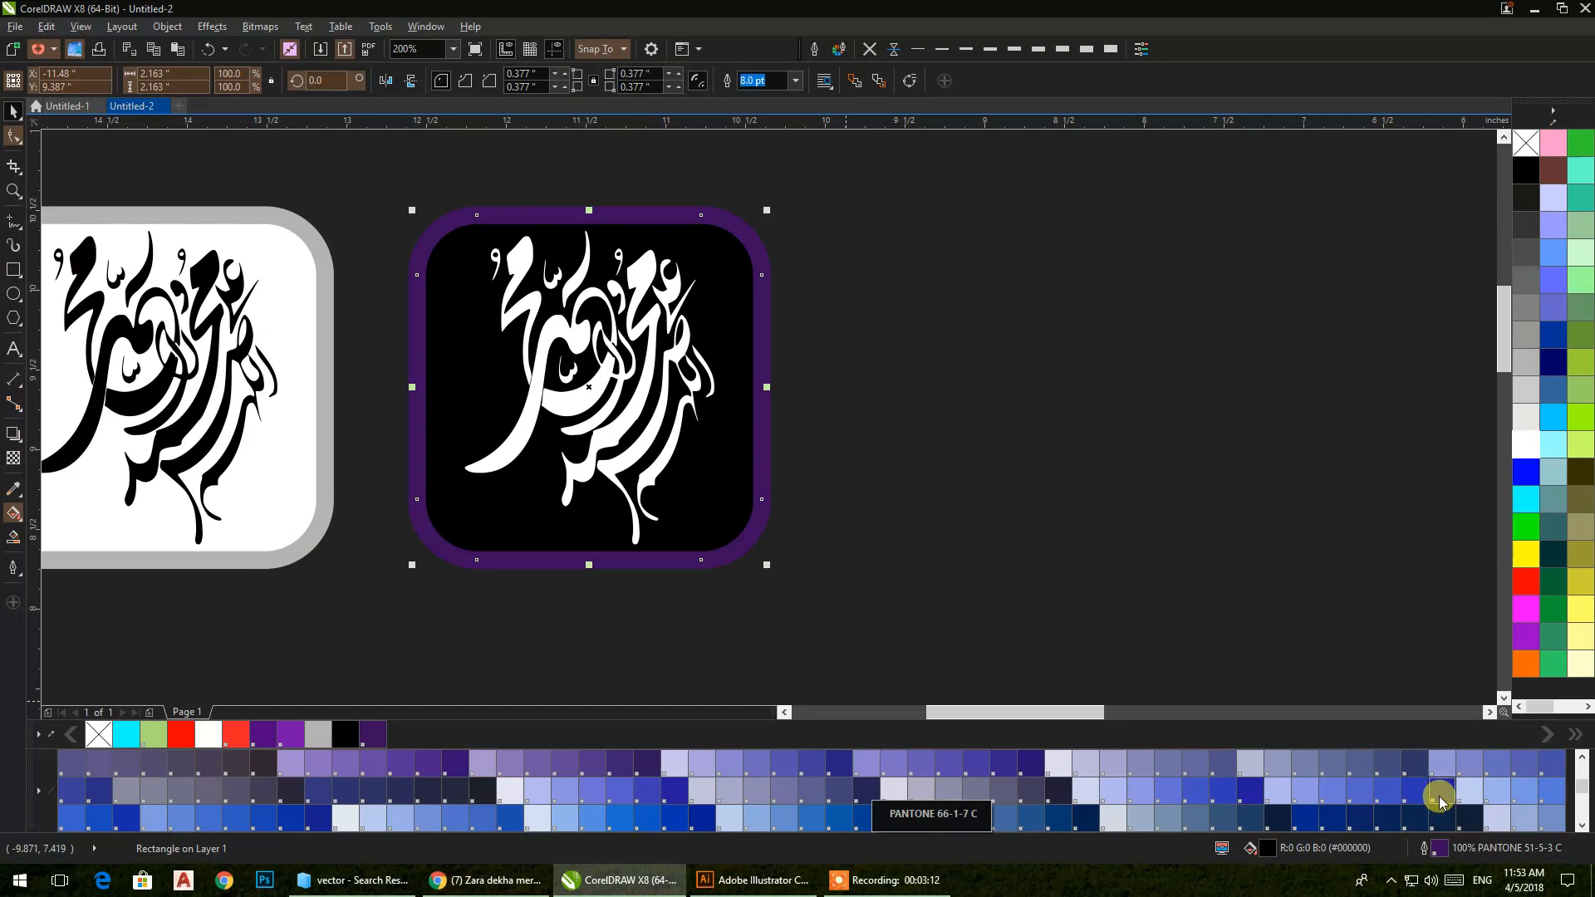
right_click(1439, 800)
click(1068, 498)
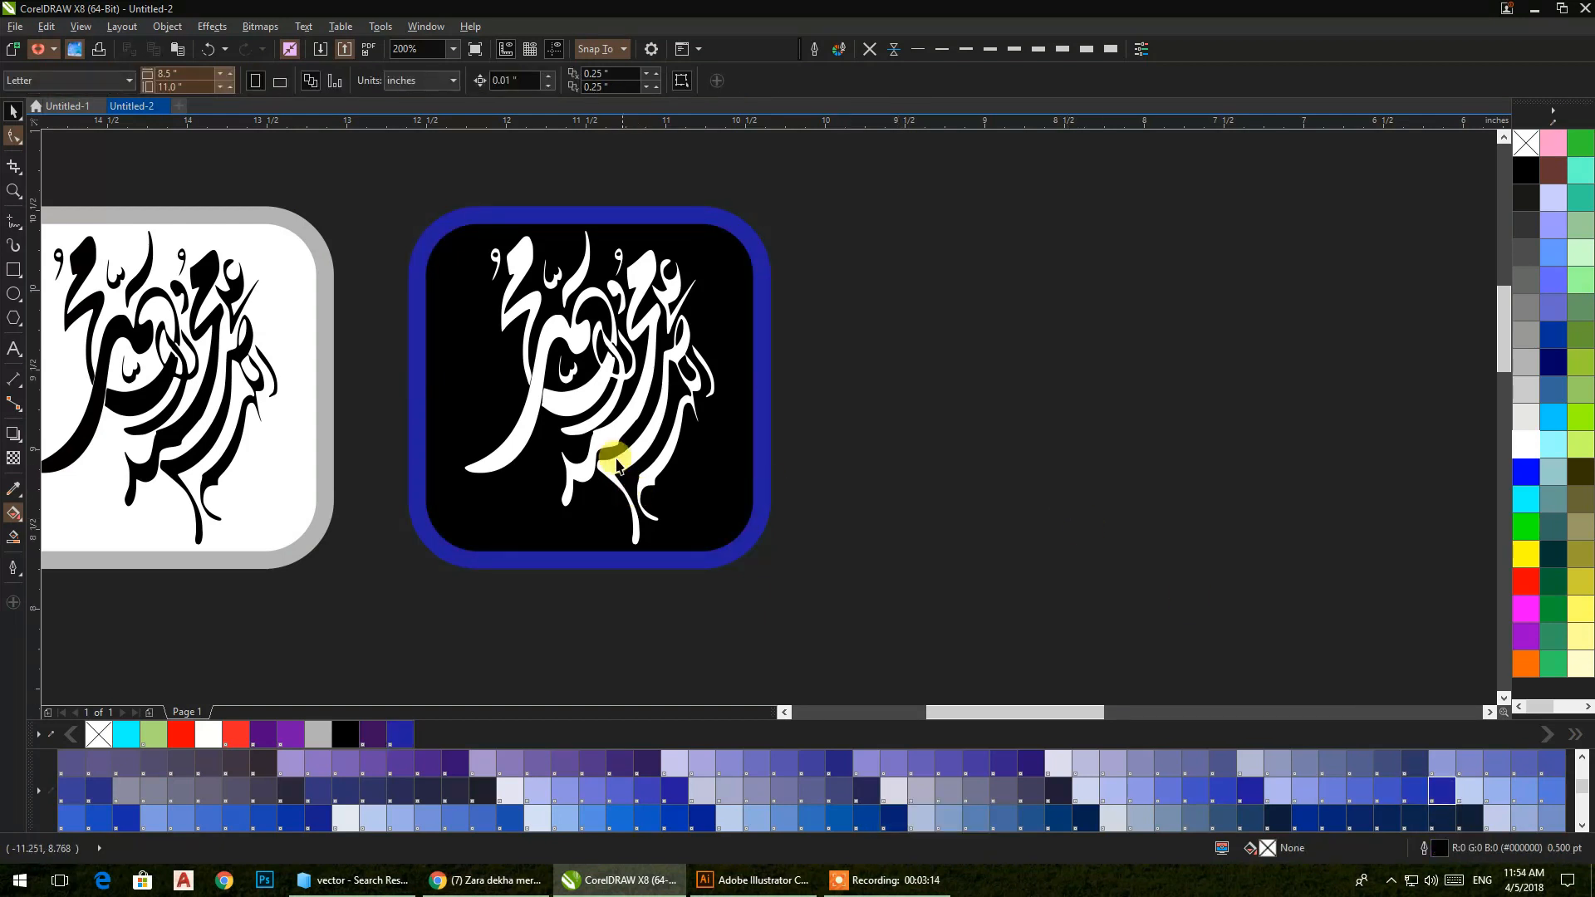
- Duplicate the black tile with its calligraphy to its right, at about X -8.82 inches and the same height
drag(409, 178, 860, 634)
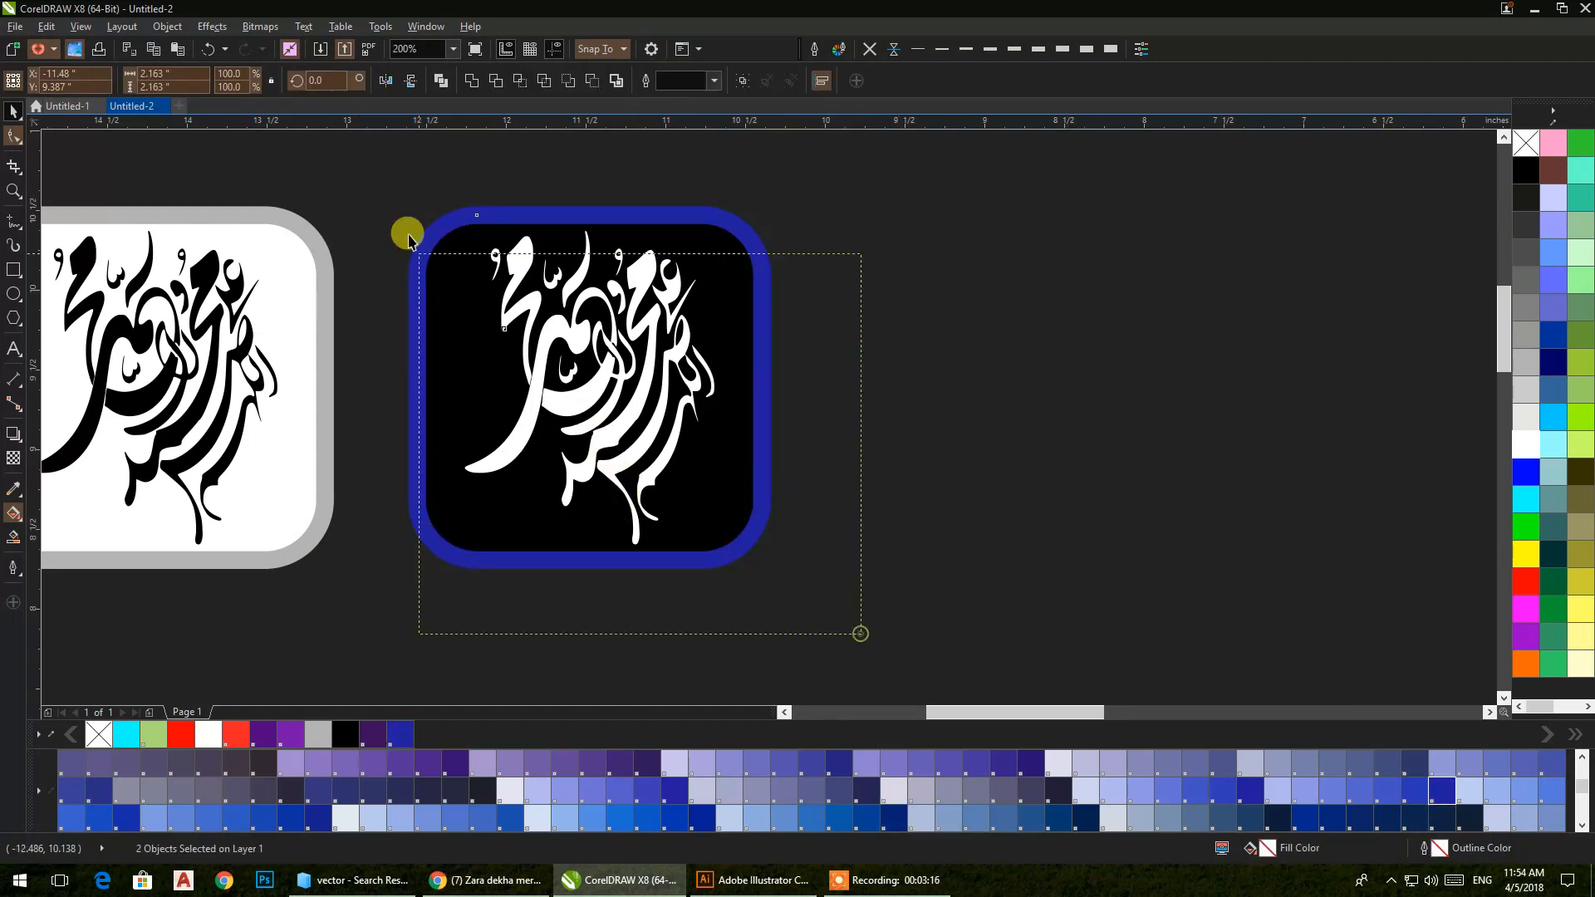
drag(408, 236, 330, 132)
drag(423, 304, 845, 306)
right_click(845, 307)
drag(811, 255, 469, 212)
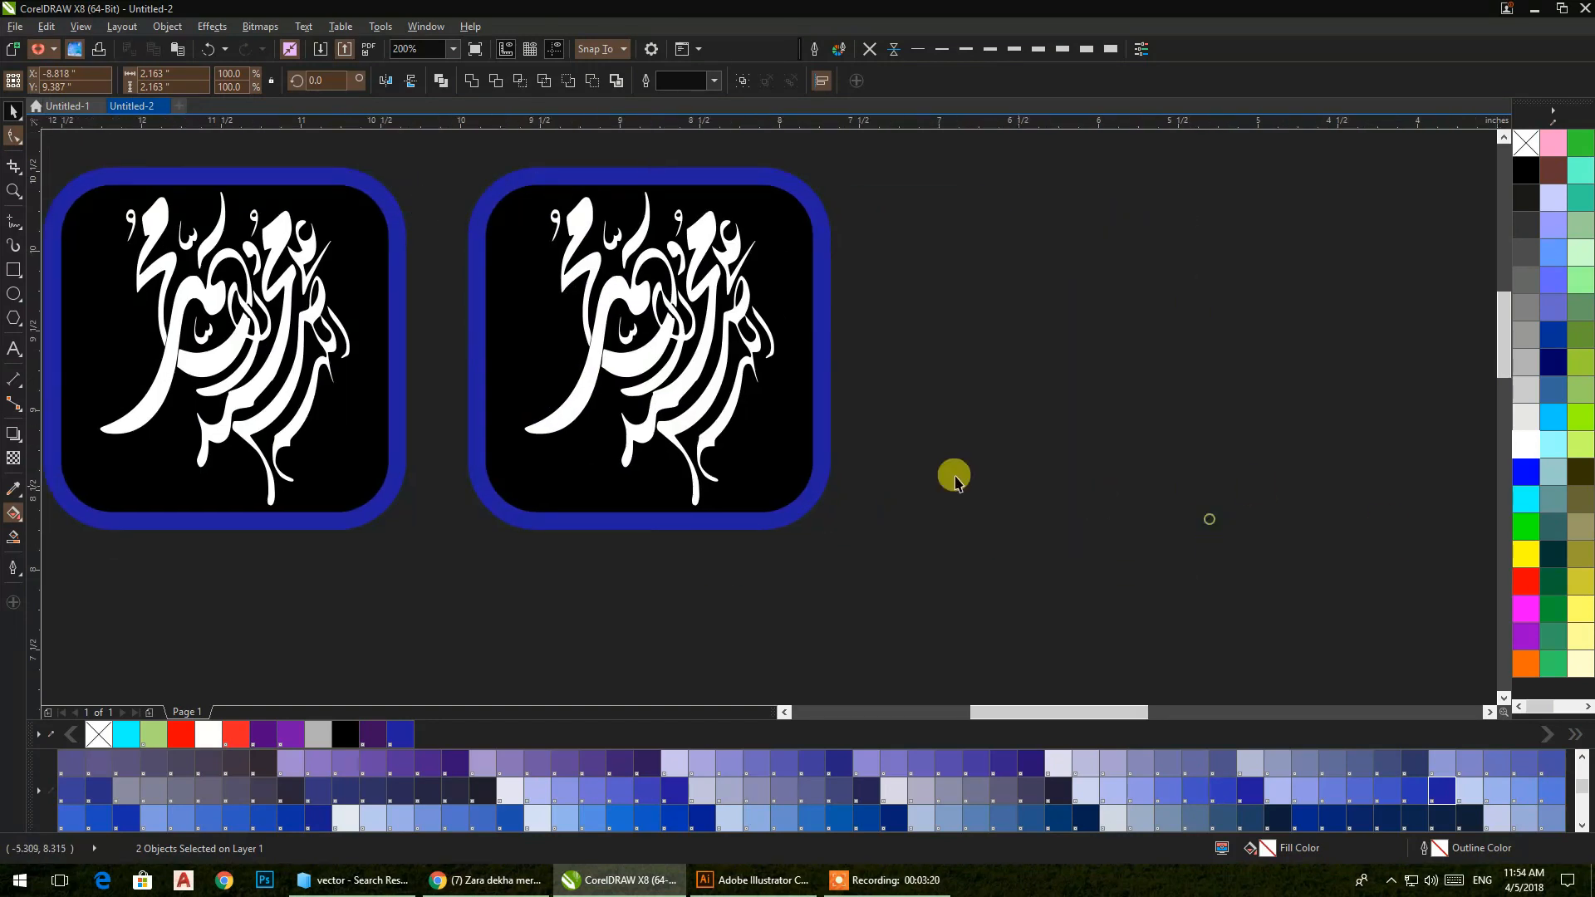
- Recolor the fifth tile's rounded square with a purple #9900CC fill and a magenta #FF00FF outline
click(811, 430)
click(1524, 587)
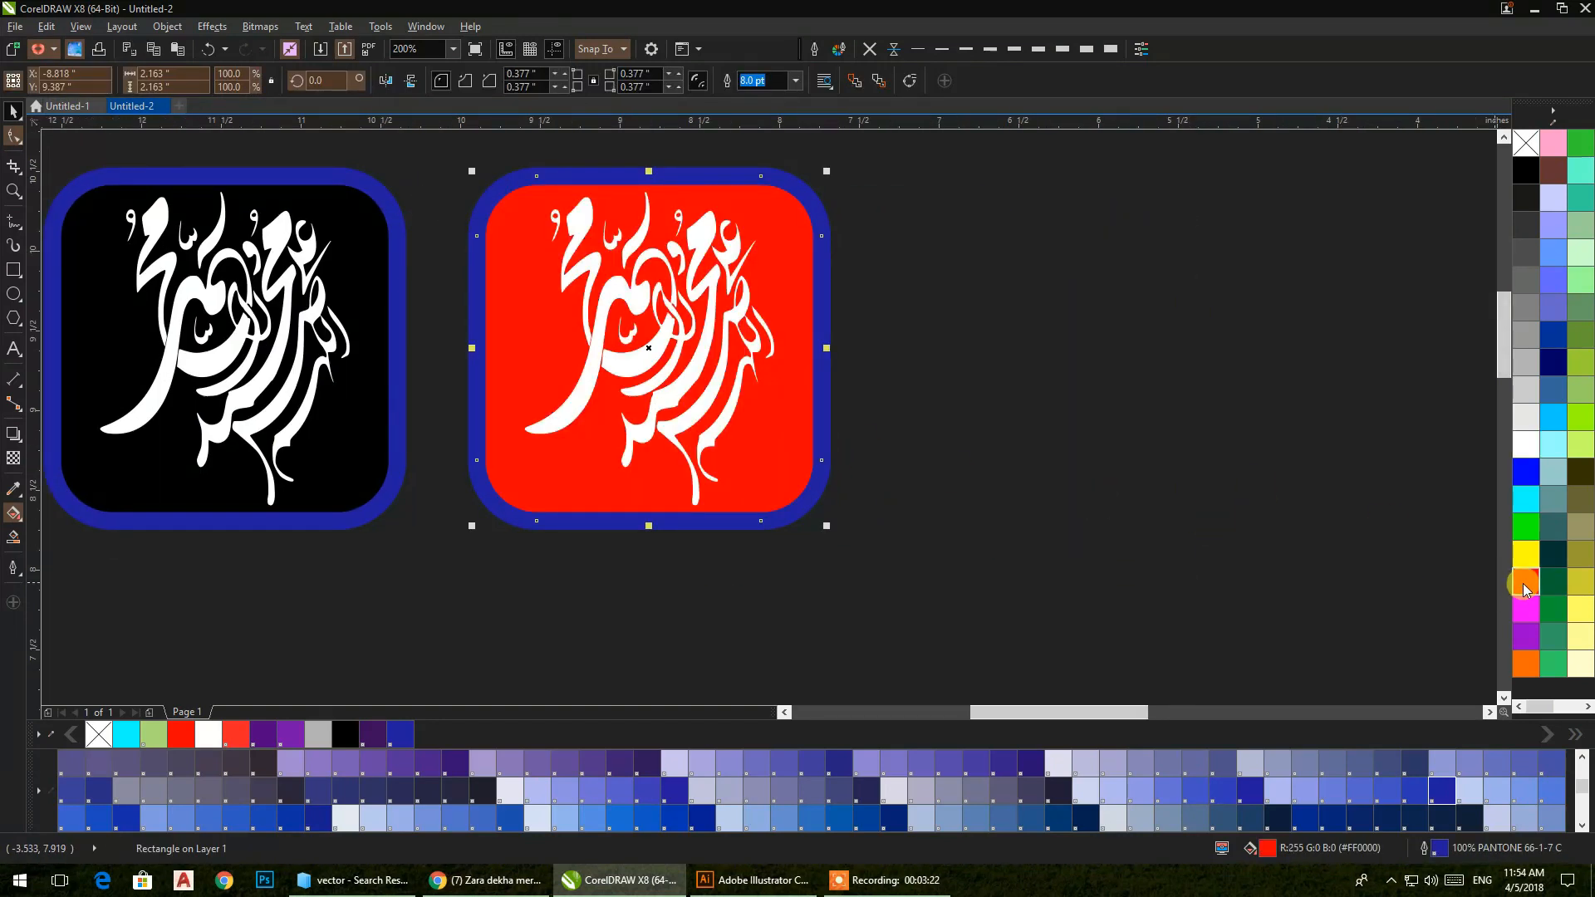
click(1527, 635)
right_click(1526, 609)
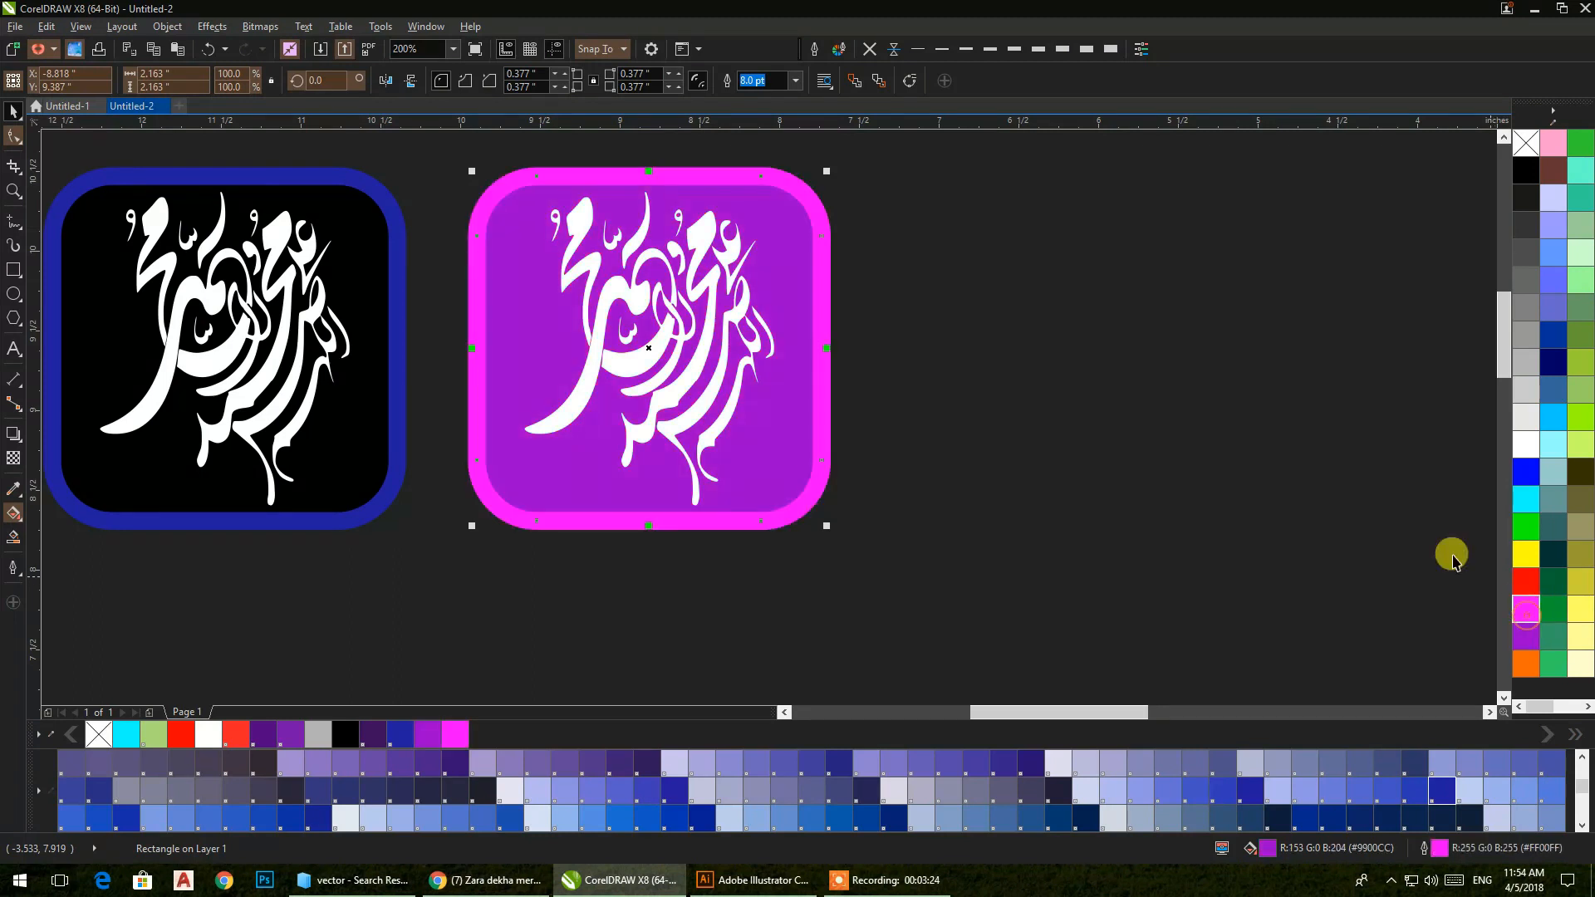
click(1111, 381)
- Apply an elliptical gradient to the fifth tile, with red at the center and purple reaching the outer edge
click(821, 341)
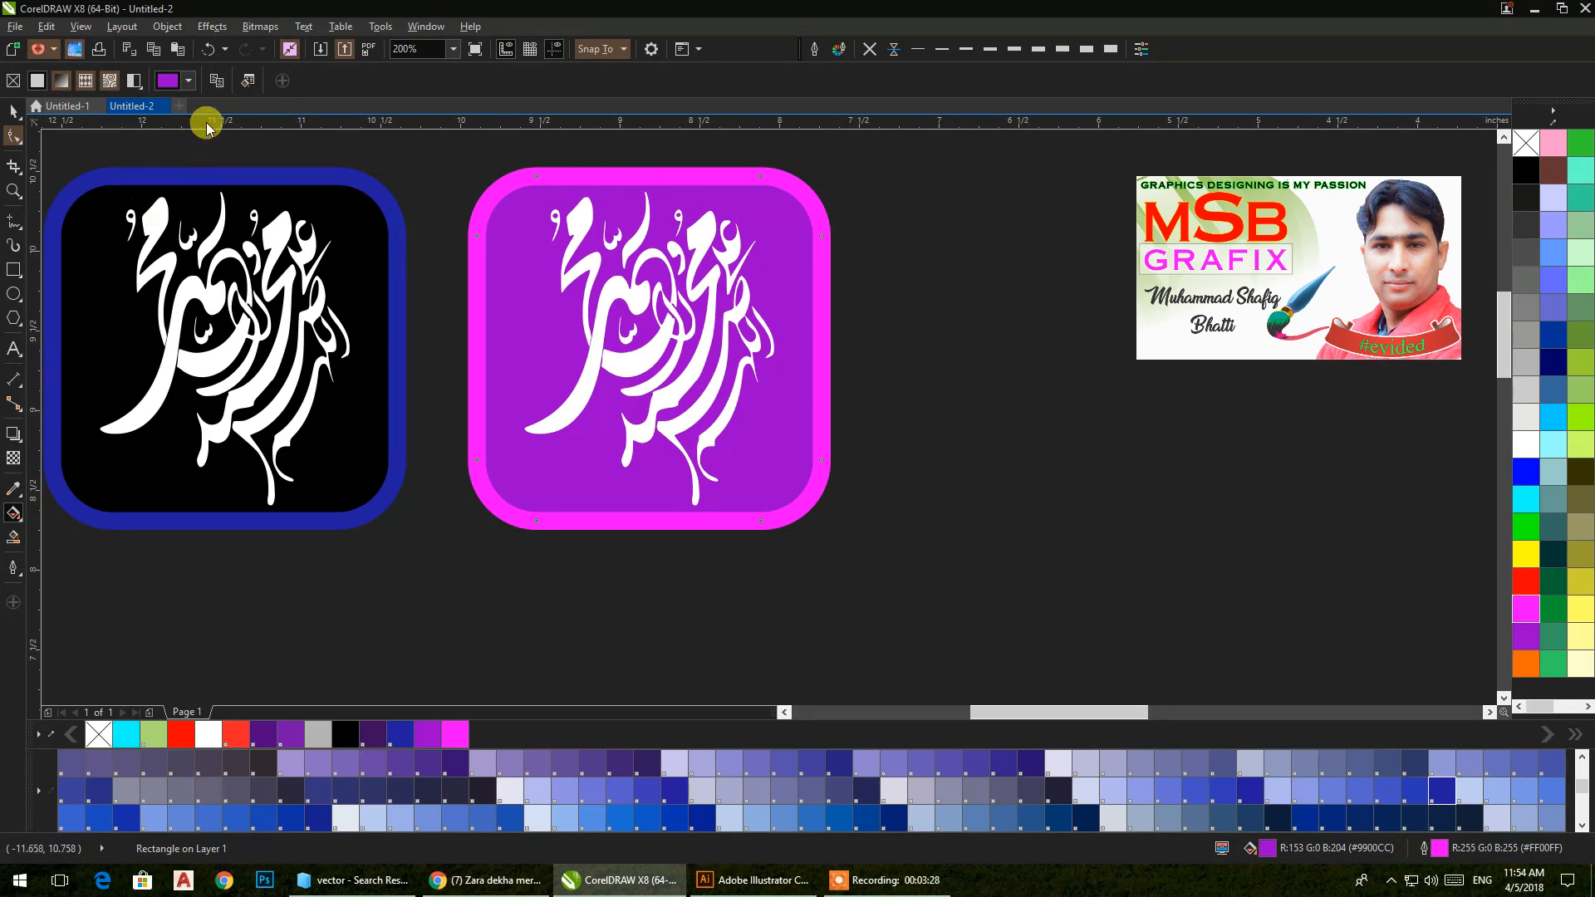
drag(656, 332, 576, 482)
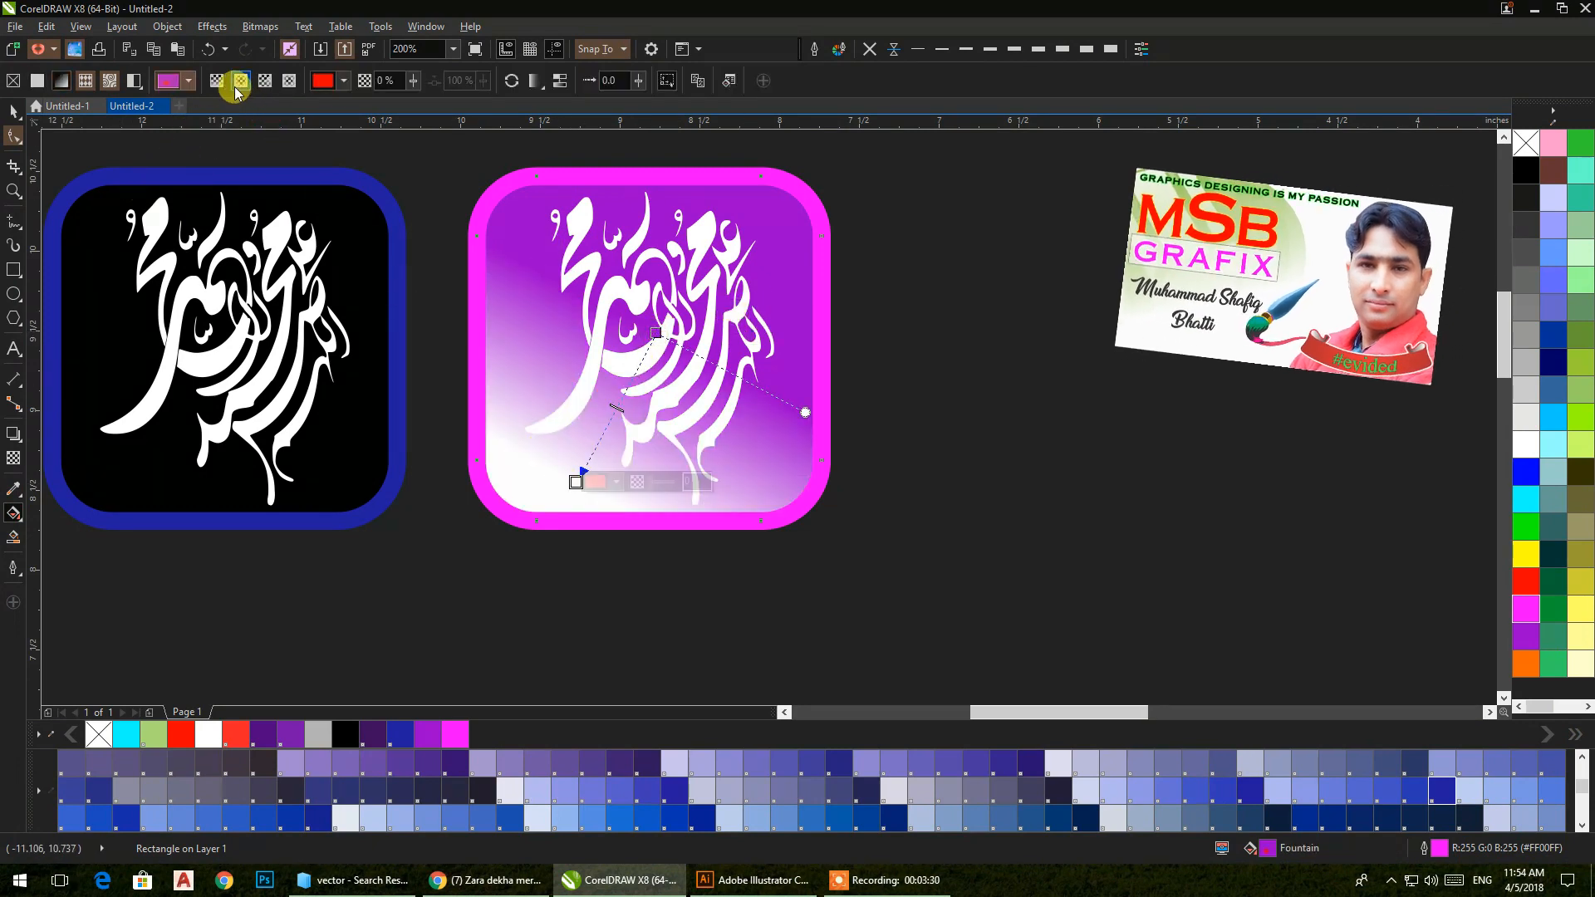
drag(574, 479, 654, 359)
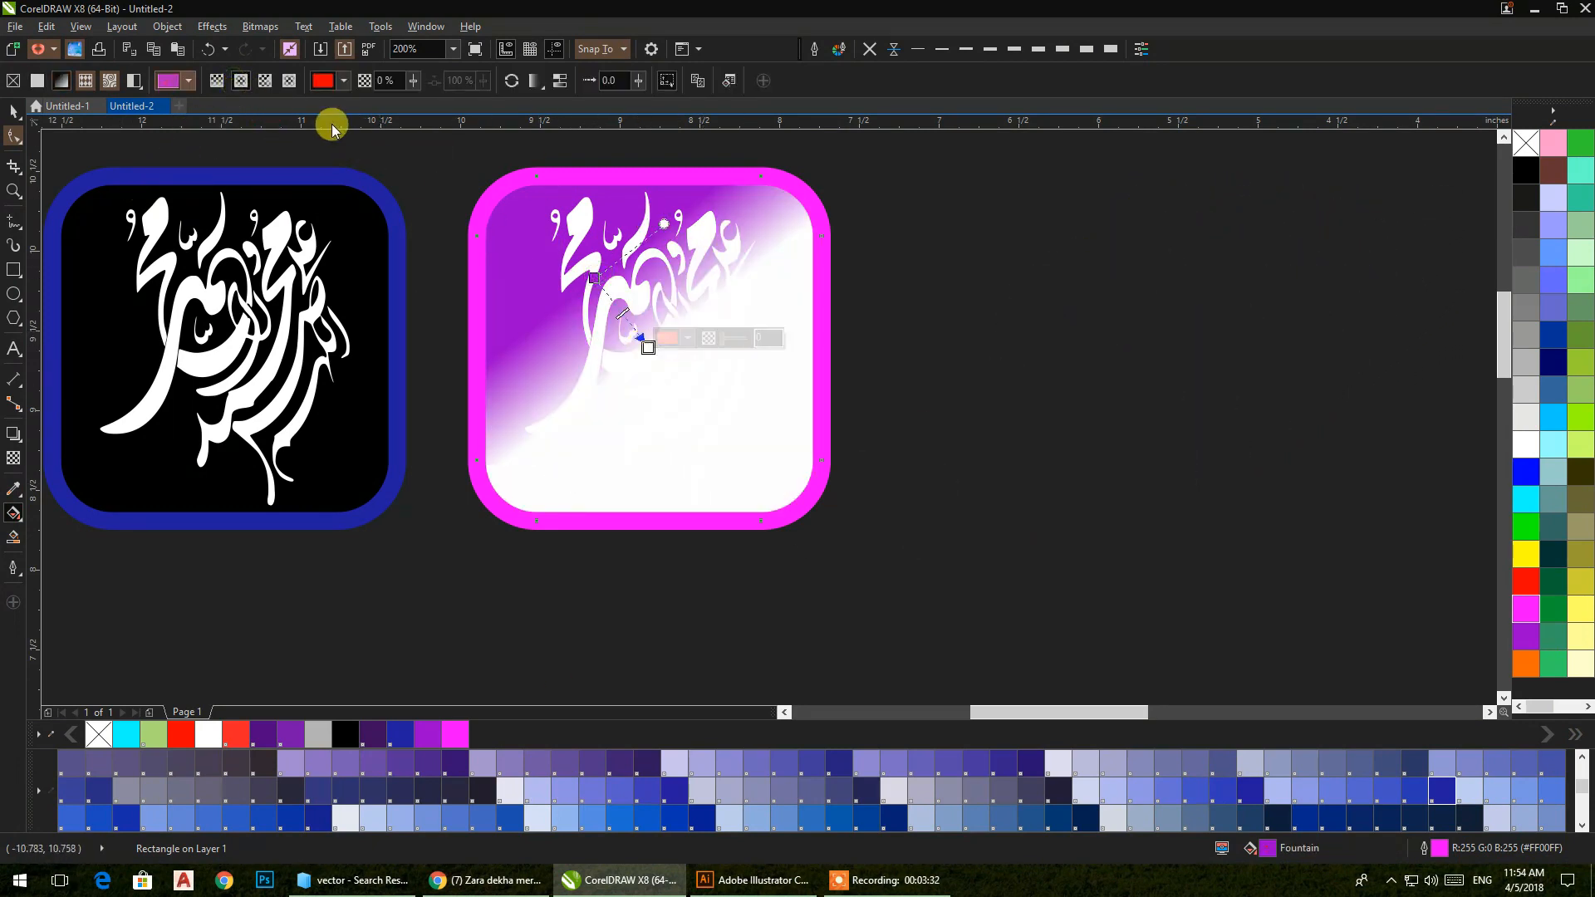
click(255, 81)
drag(643, 350, 557, 465)
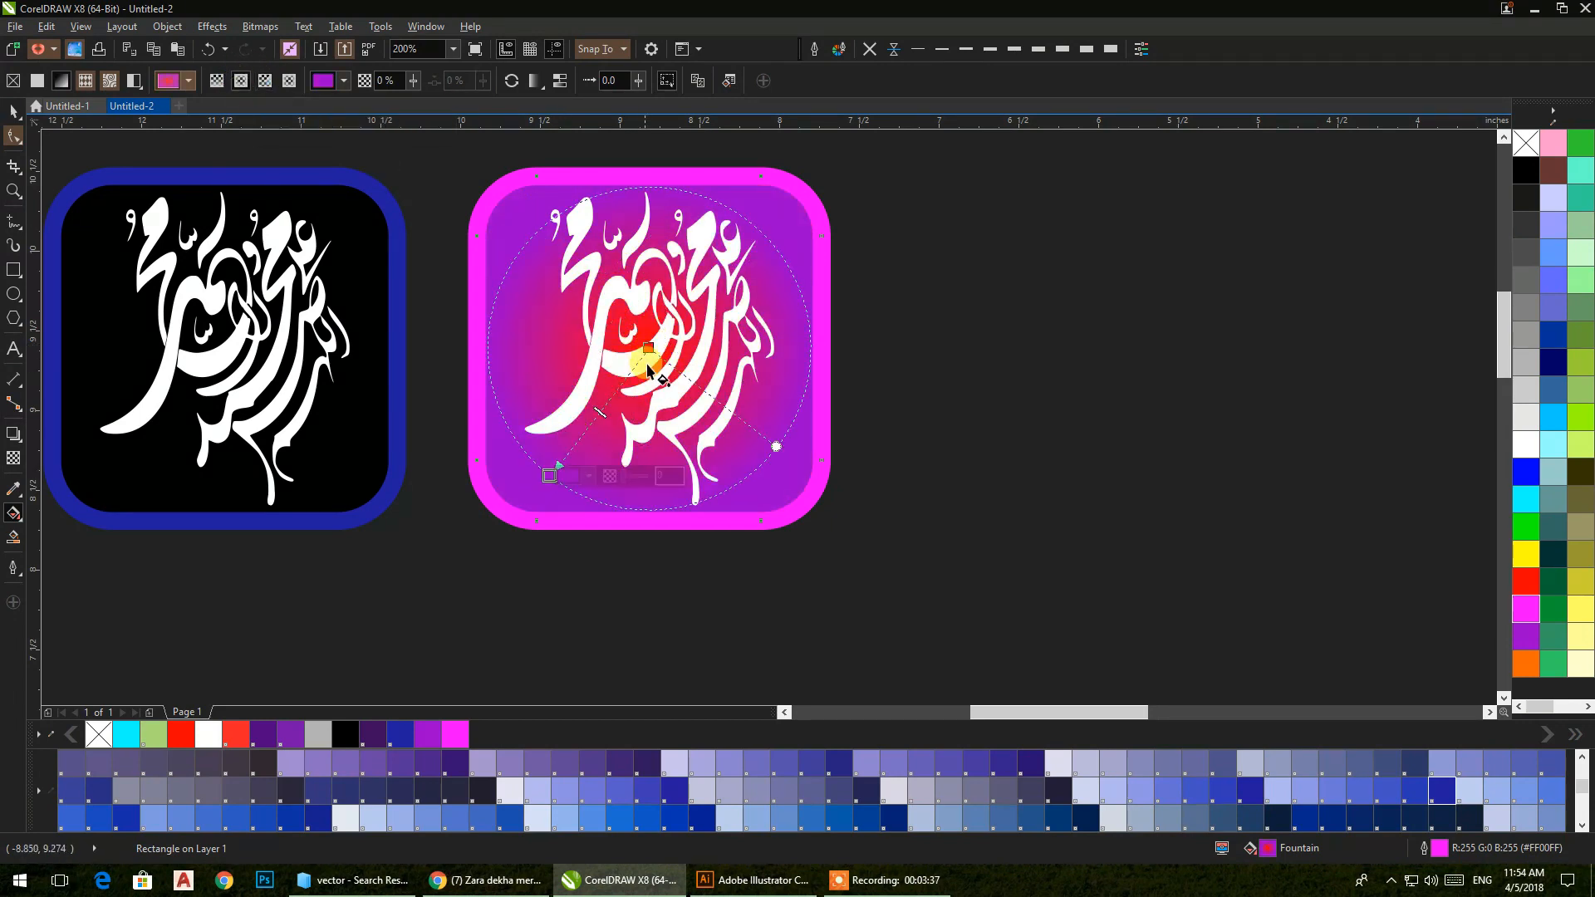
- Duplicate the row of five tiles with their calligraphy about 2.6 inches straight down, at Y 6.757 inches
click(15, 111)
scroll(878, 320, down, 5)
scroll(567, 419, up, 4)
scroll(900, 477, down, 4)
scroll(911, 463, up, 2)
drag(789, 395, 149, 185)
drag(518, 294, 518, 404)
- Recolor the gradient of the lower row's first tile with very dark green at the center and green at the outer edge
scroll(505, 484, up, 4)
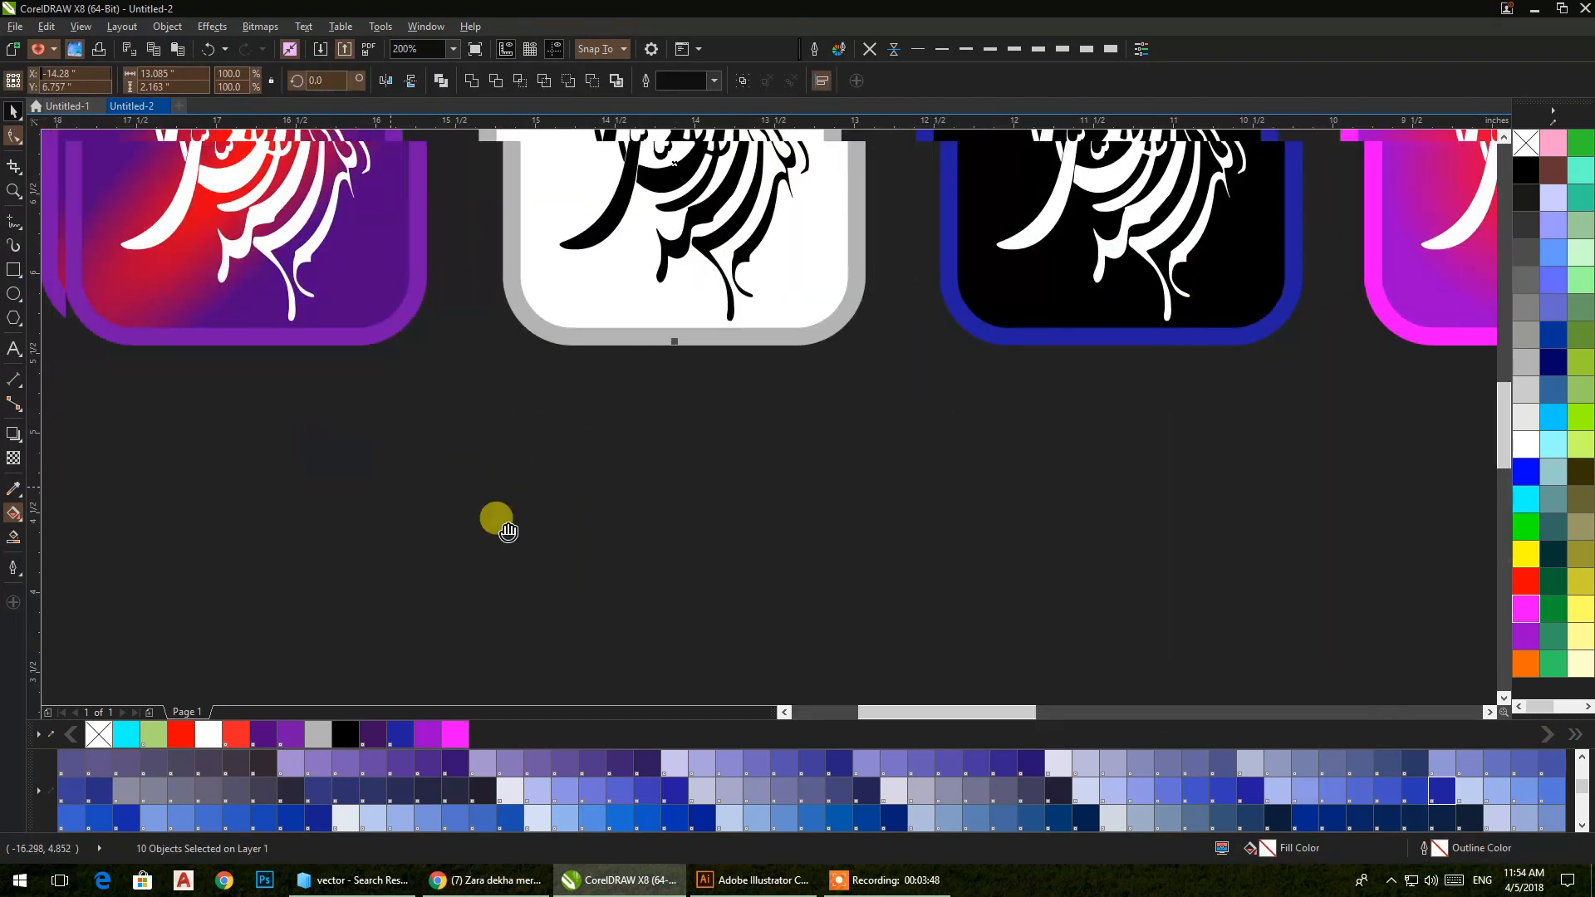
drag(508, 531, 958, 593)
click(616, 514)
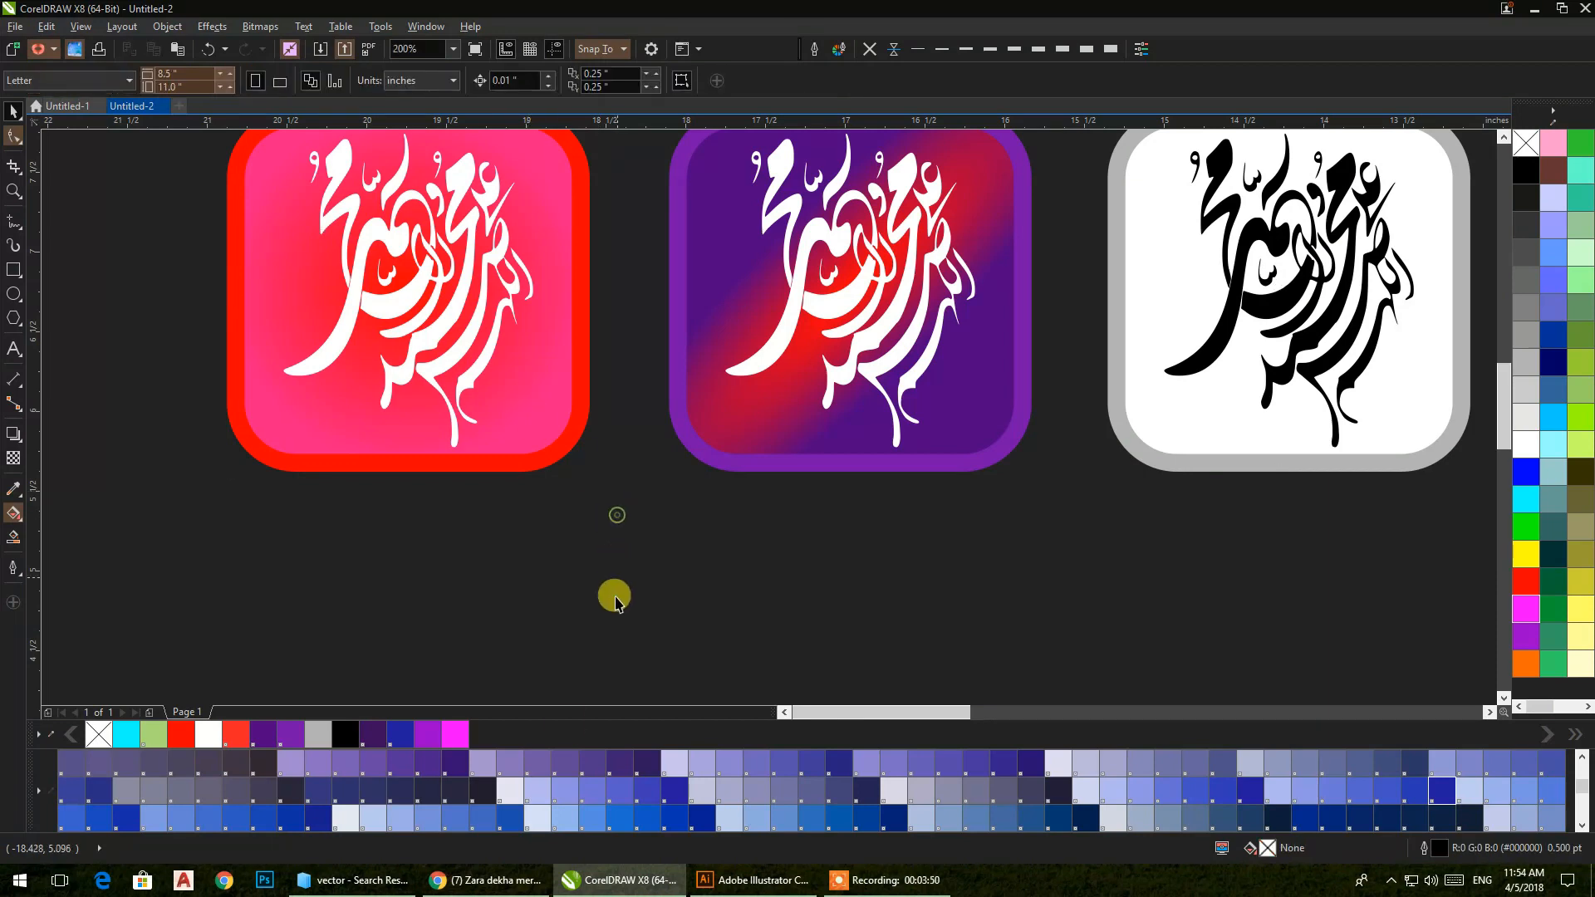
scroll(559, 789, down, 3)
click(511, 411)
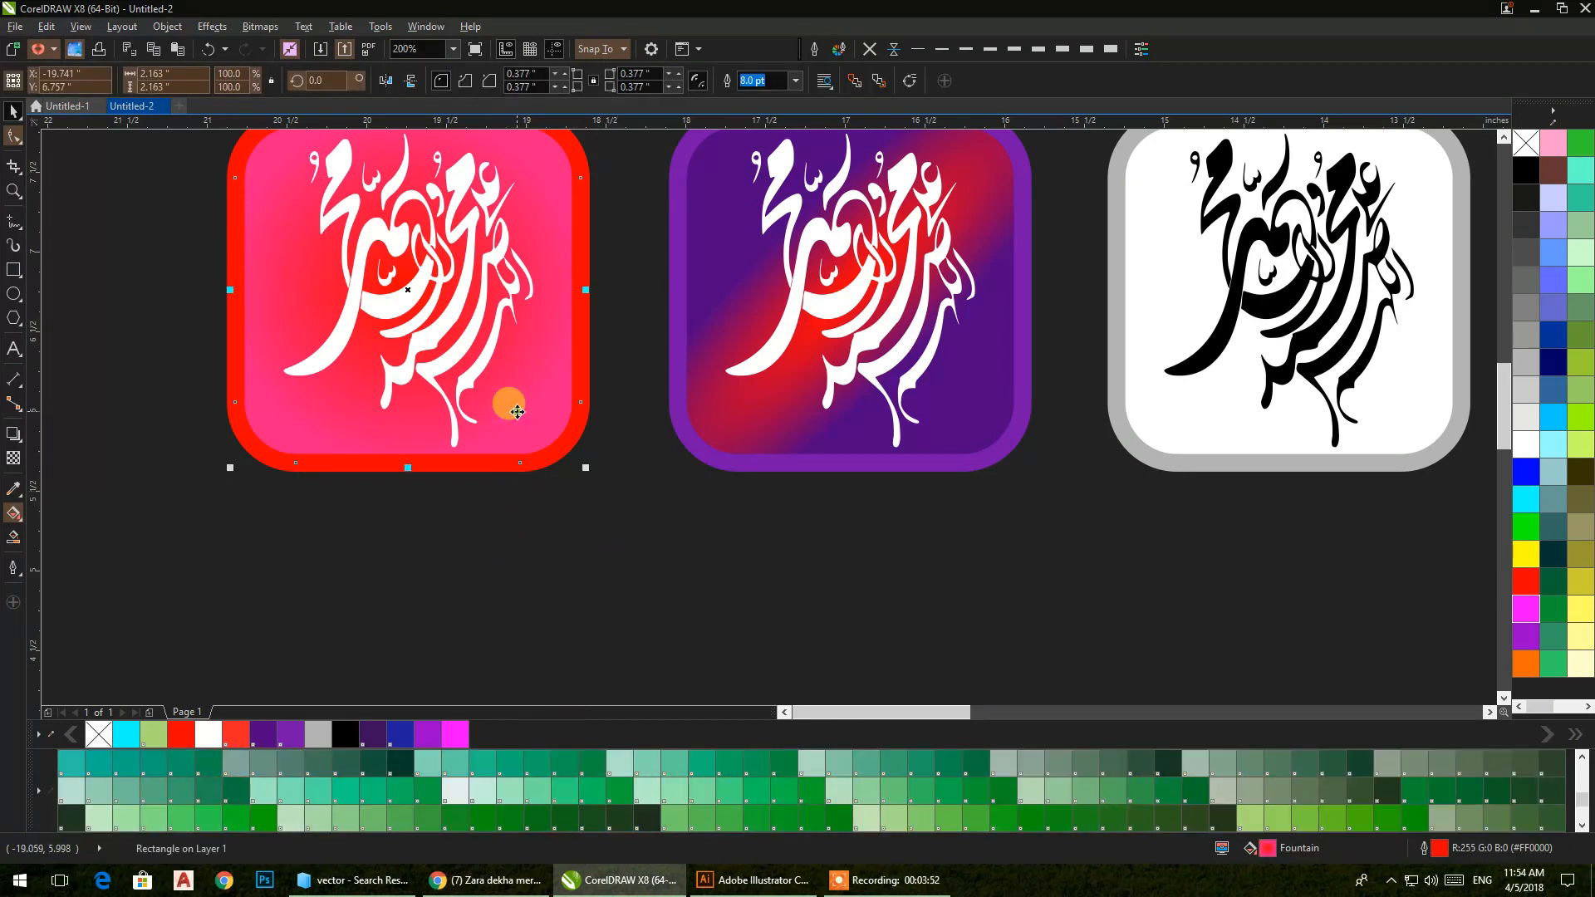
click(13, 515)
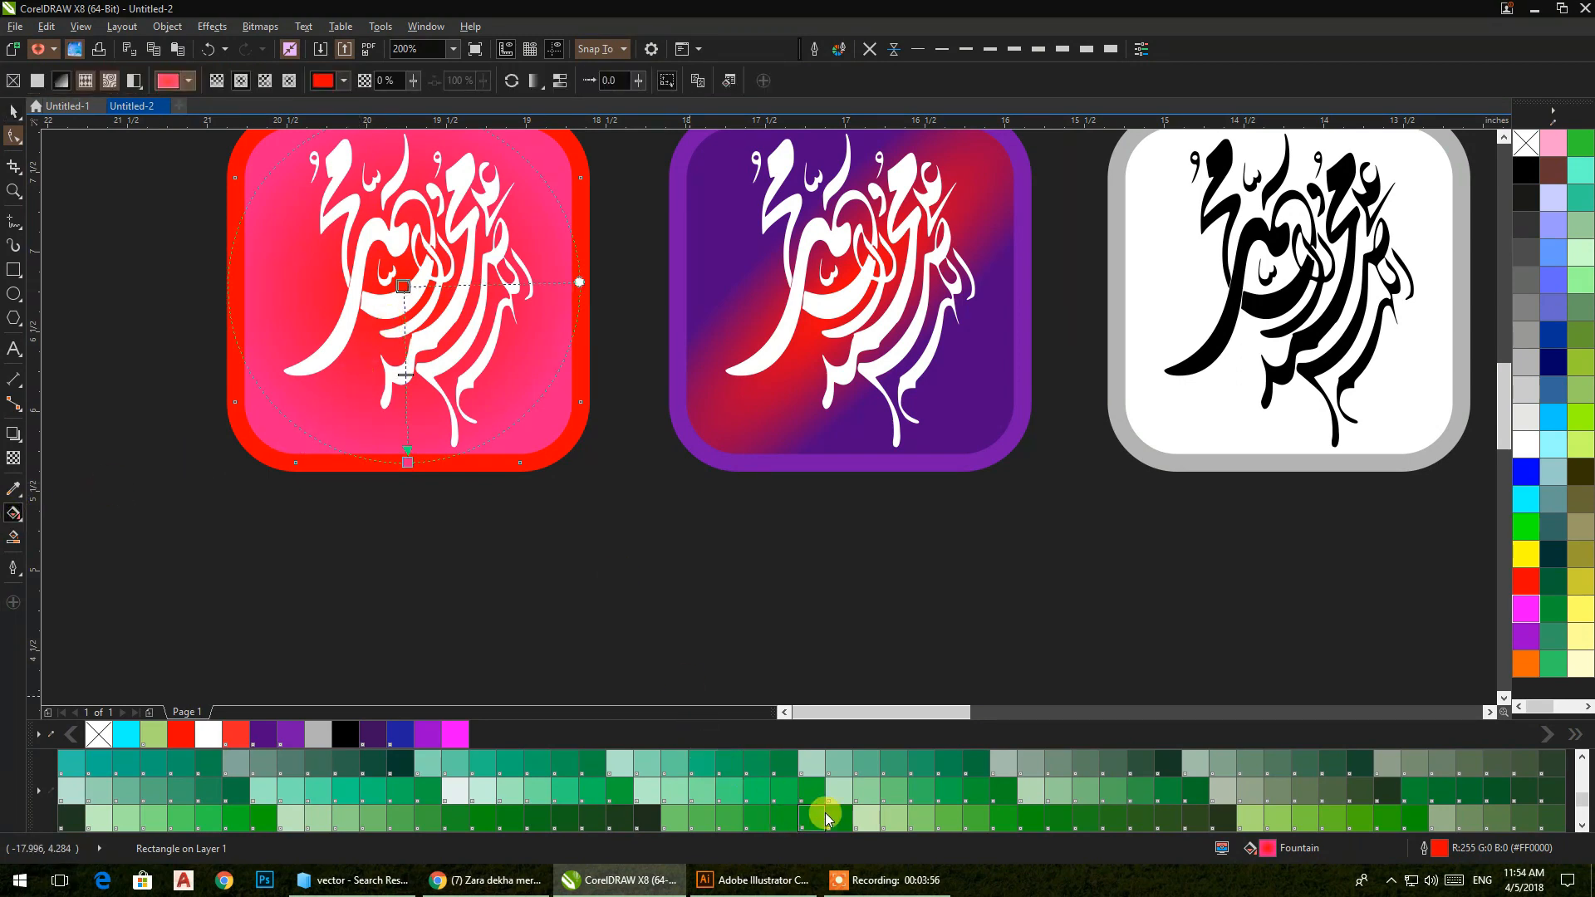
drag(648, 818, 403, 286)
drag(839, 818, 407, 462)
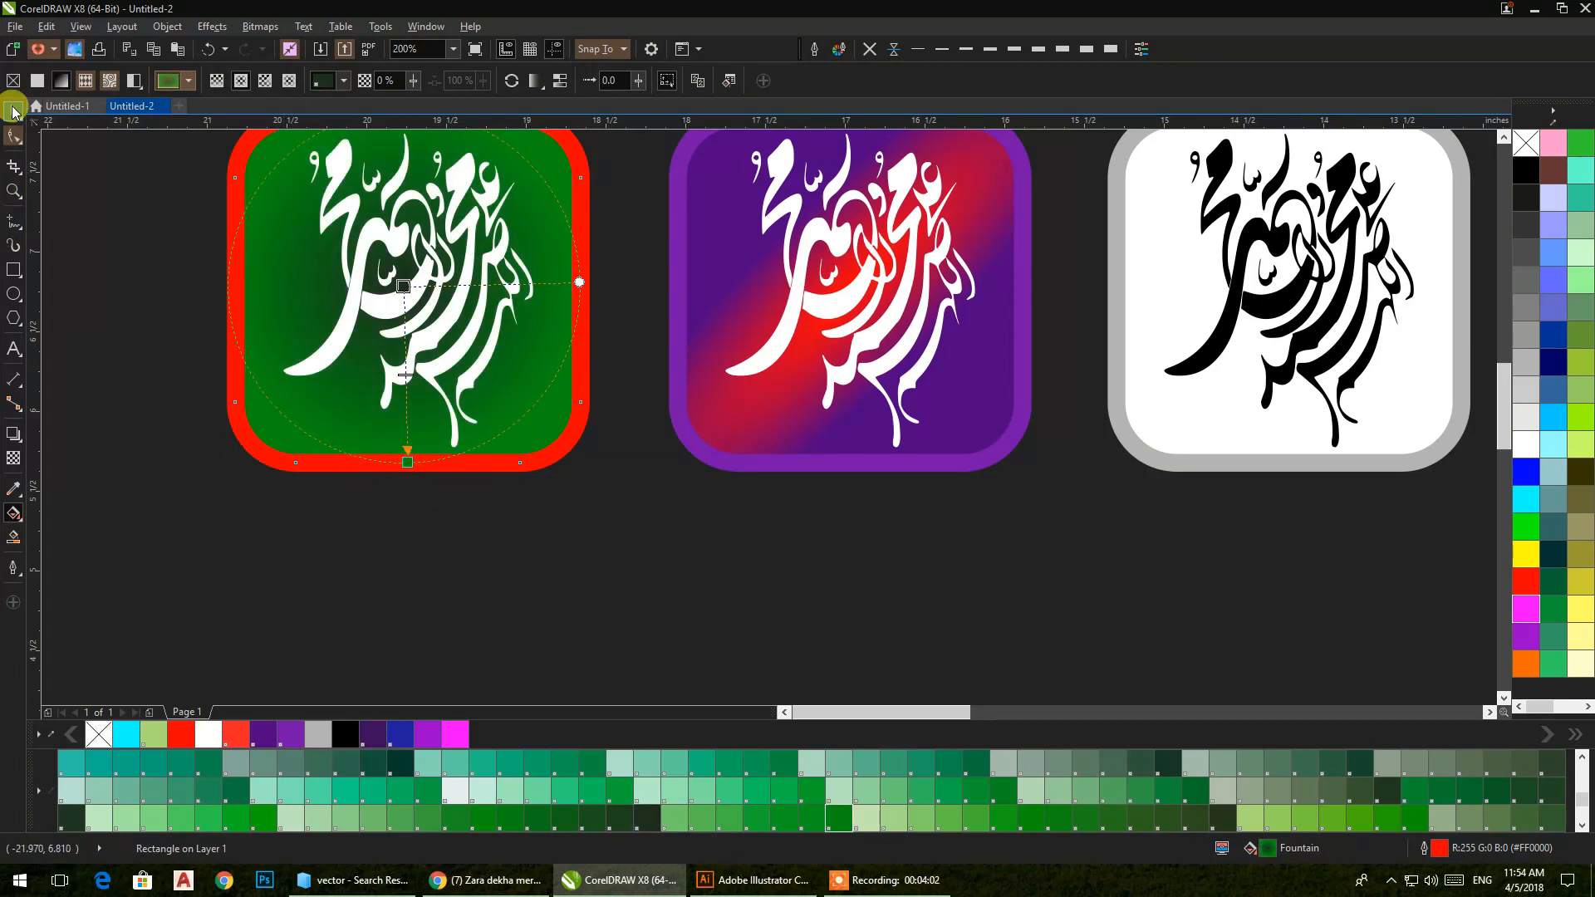
- Give the lower row's first tile a bright green #00FF00 outline
click(13, 109)
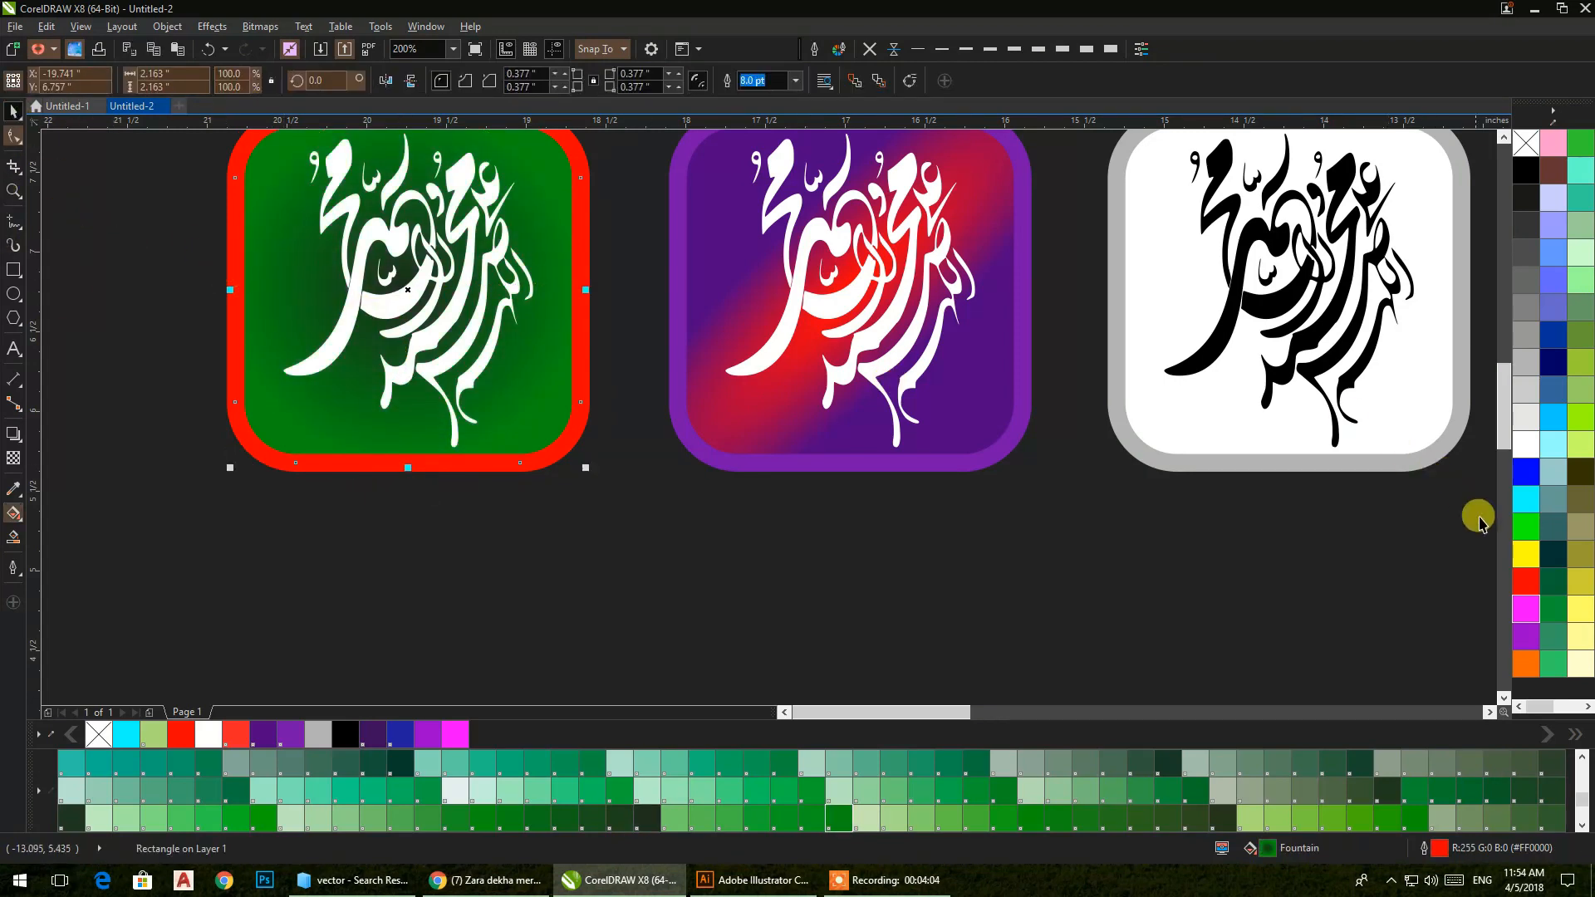
right_click(1517, 533)
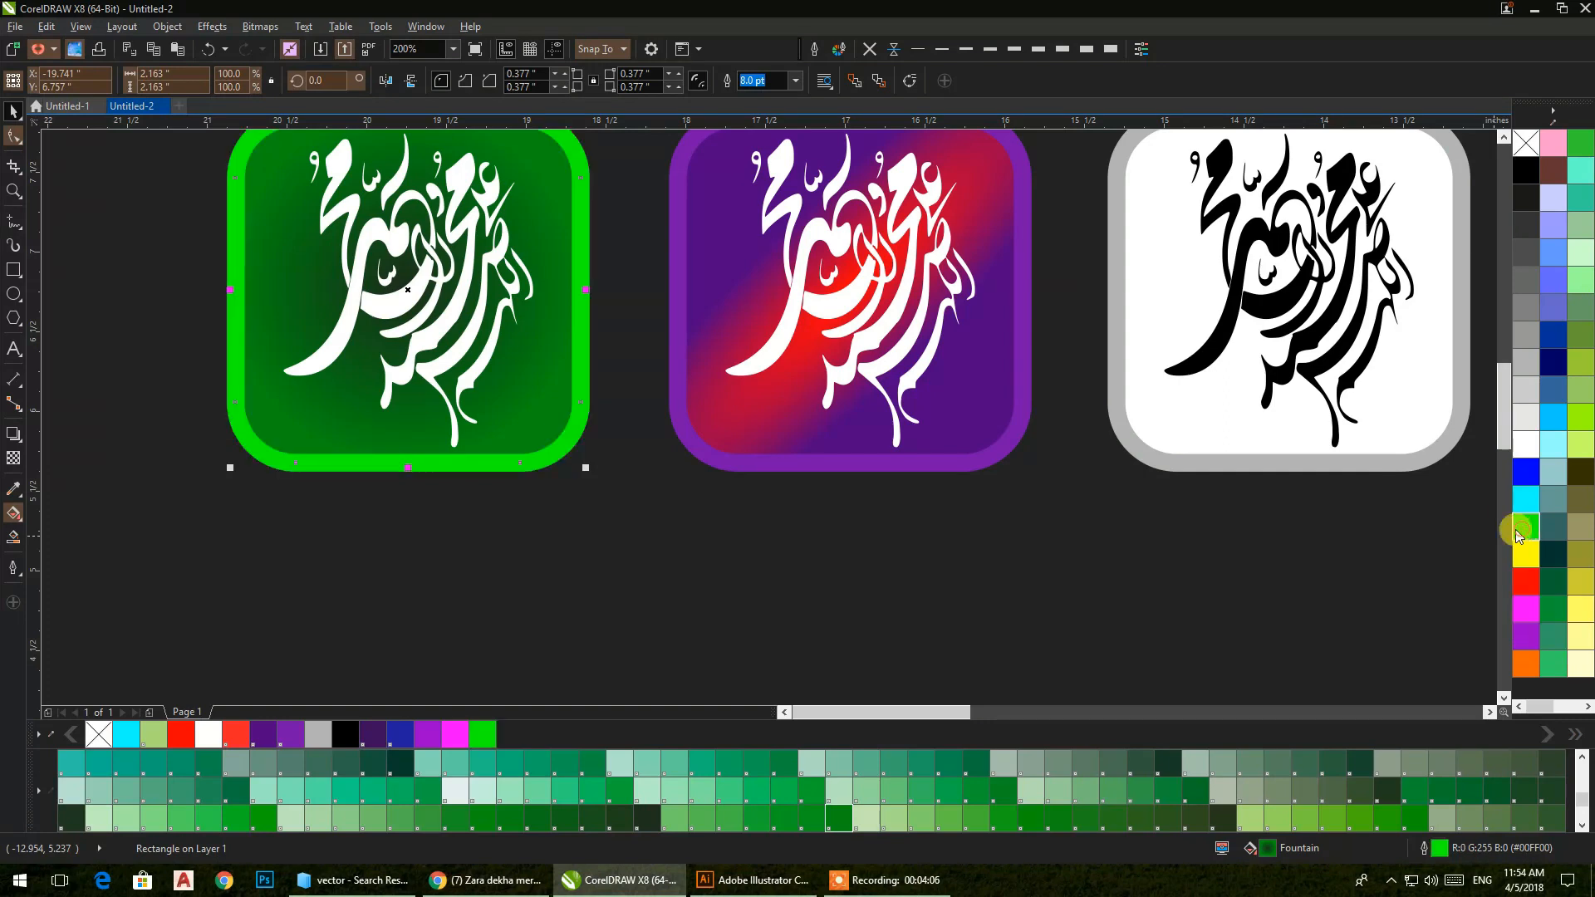
click(724, 529)
- Give the lower row's second tile a yellow #FFFF00 outline
drag(680, 443, 449, 525)
click(465, 523)
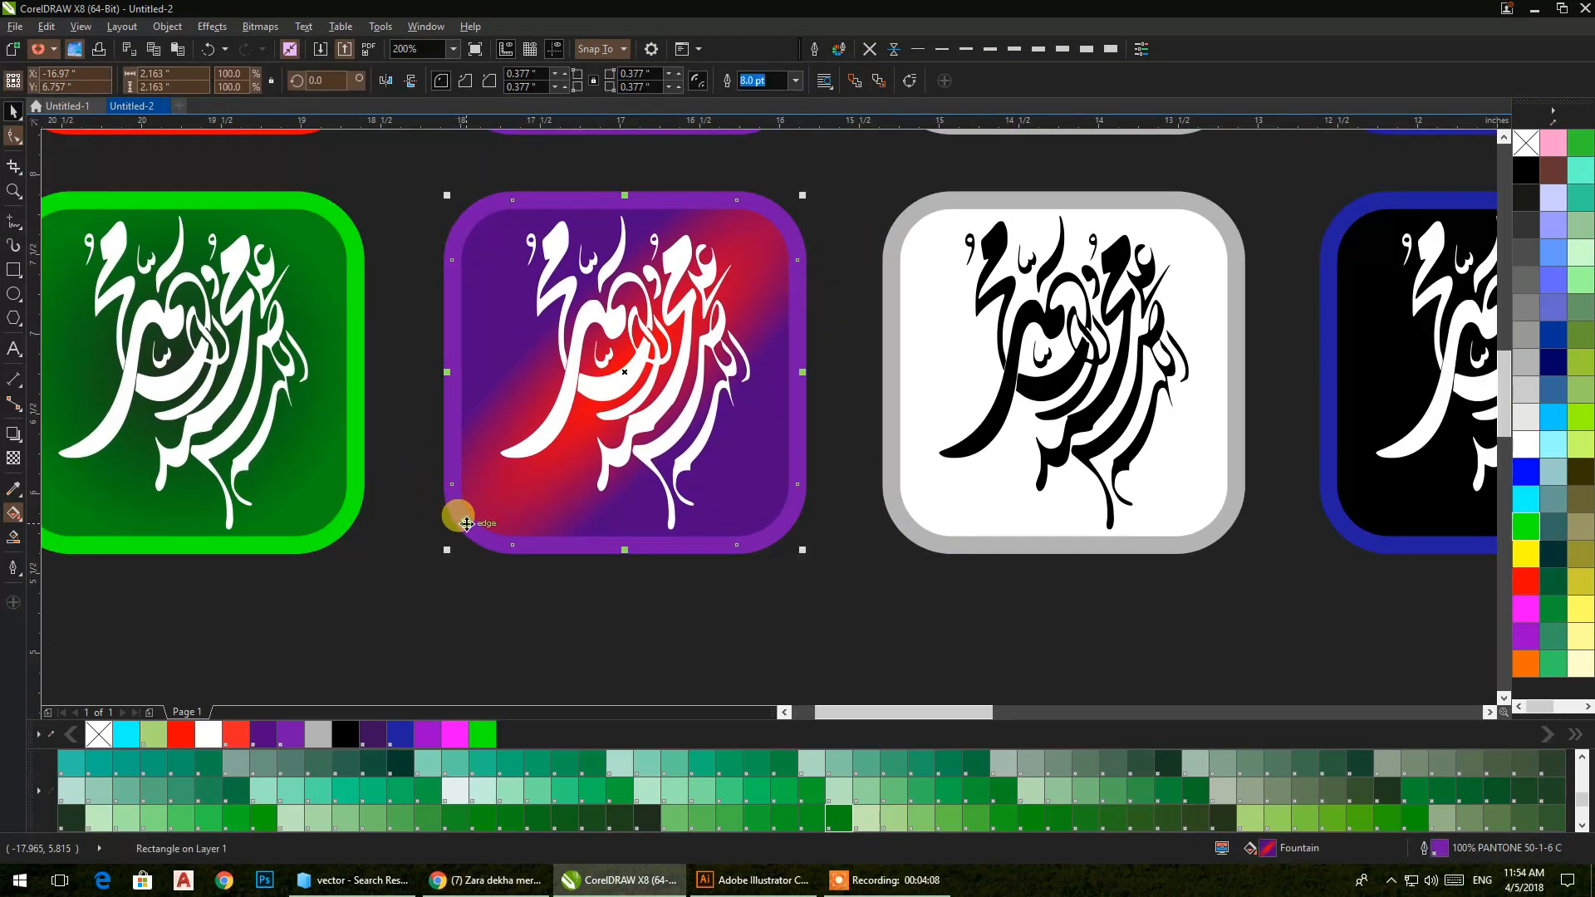
click(1526, 638)
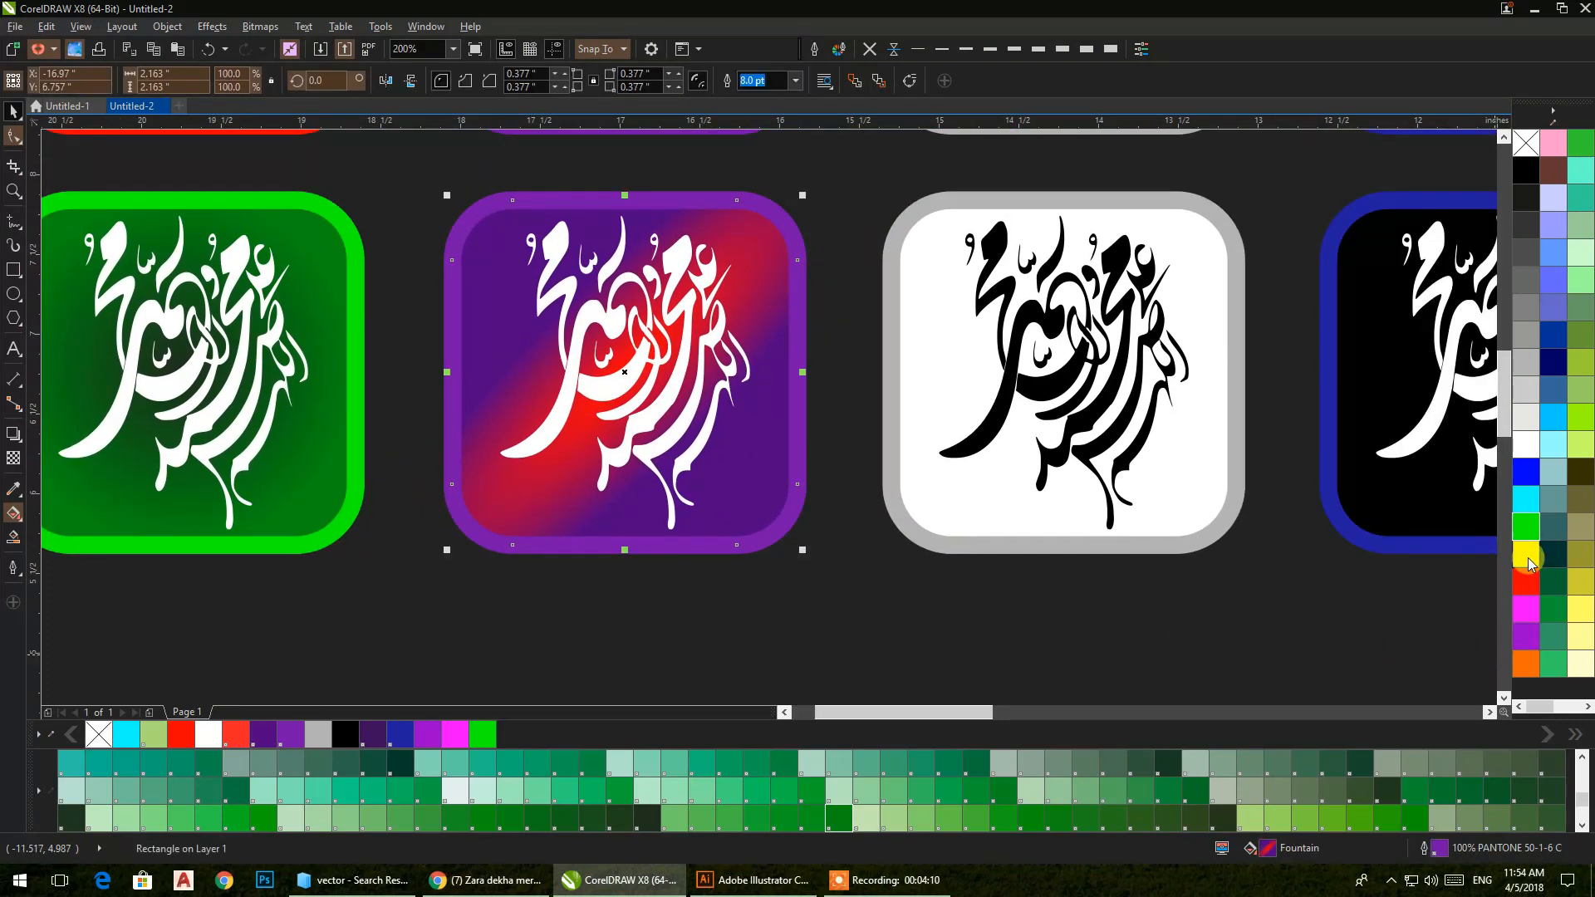
right_click(1526, 554)
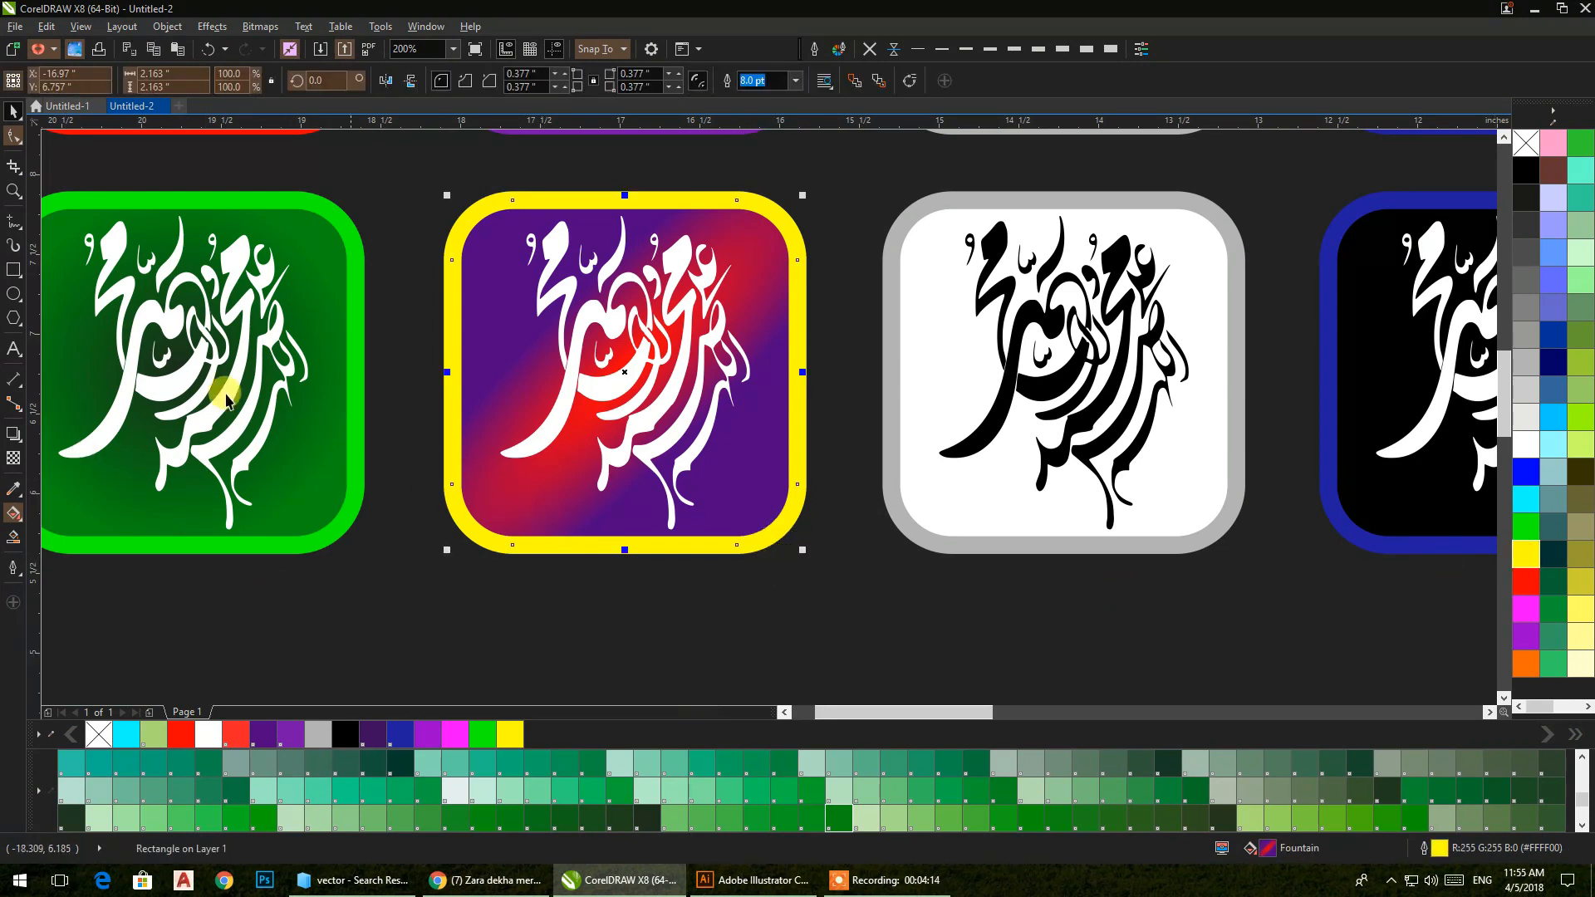
- Reshape the lower row's second tile gradient into a centered circle, red in the middle and purple near the tile's edge
click(17, 515)
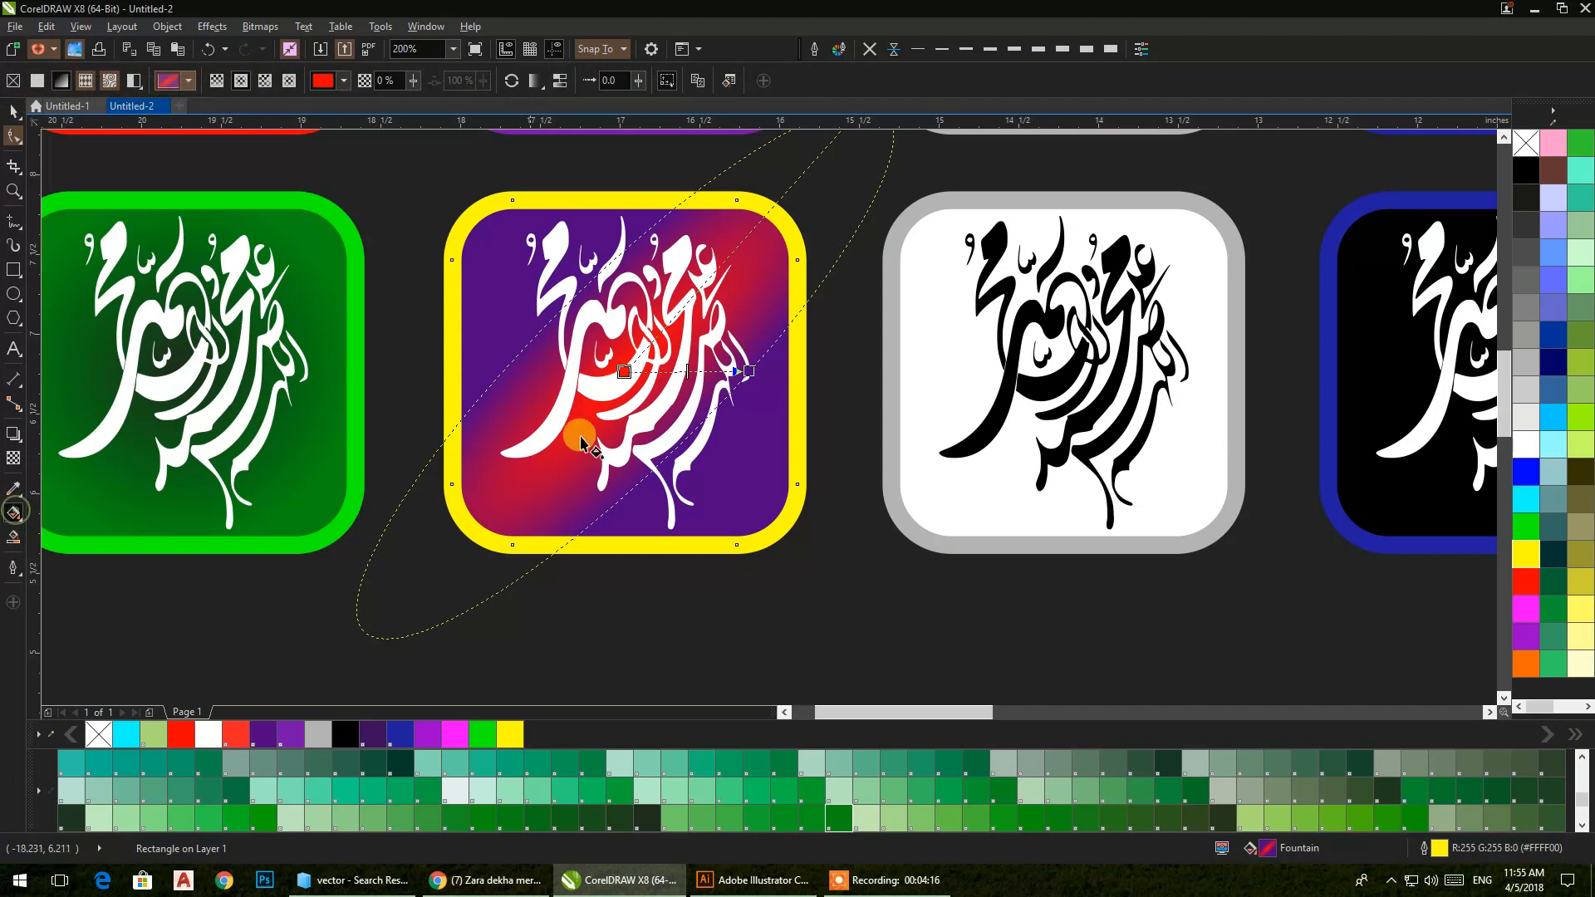
scroll(847, 235, down, 1)
drag(847, 240, 844, 255)
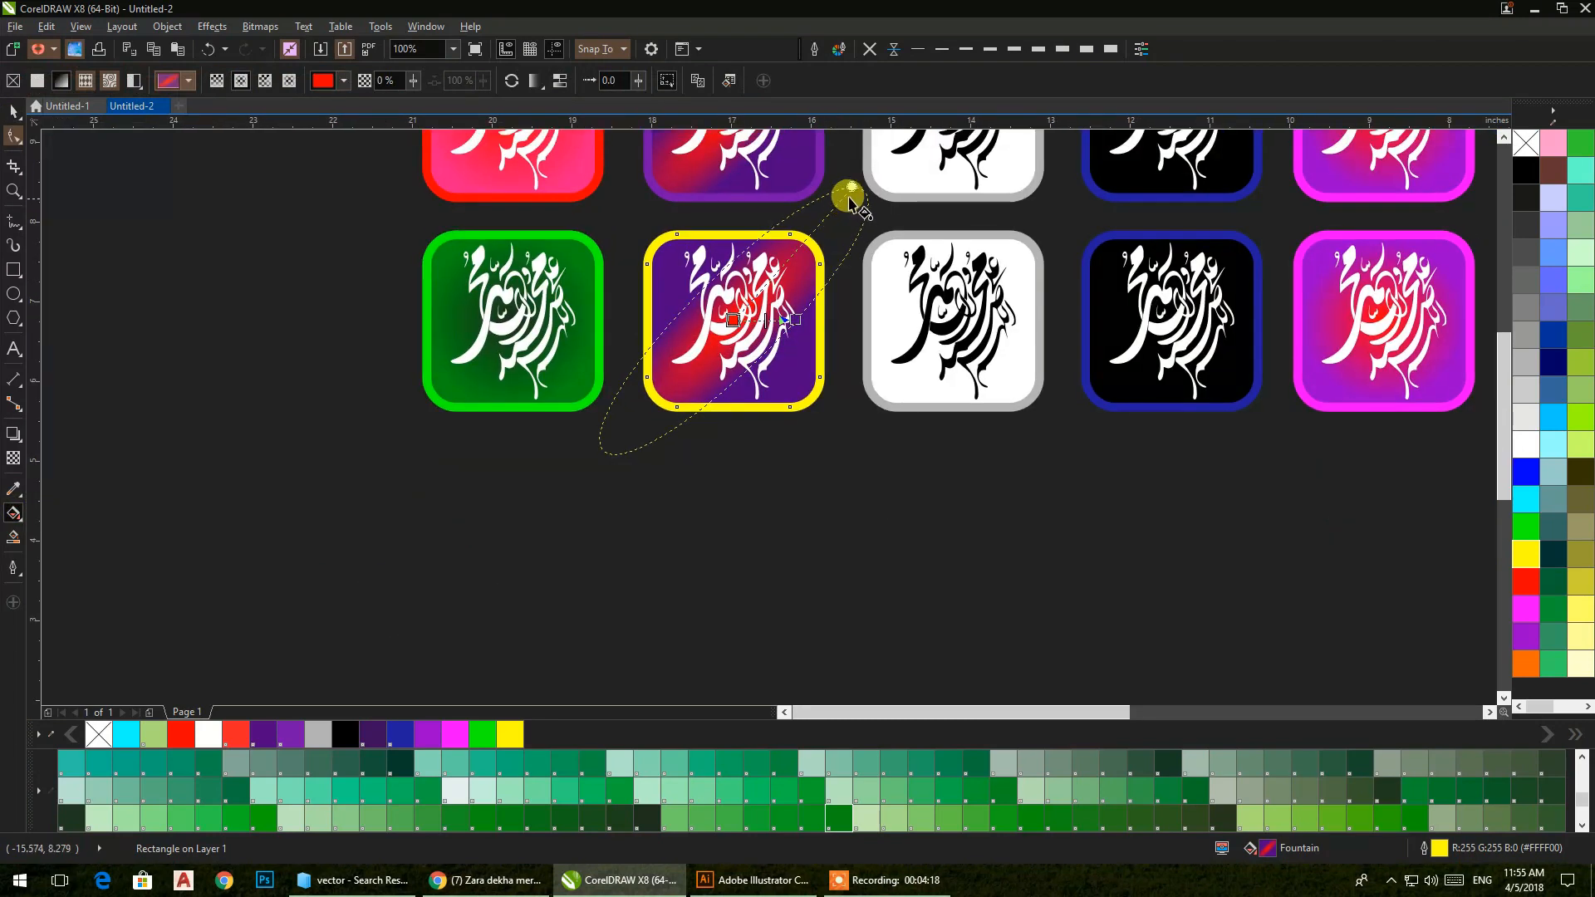
drag(852, 190, 733, 259)
scroll(785, 319, up, 1)
drag(803, 319, 843, 319)
drag(707, 325, 649, 380)
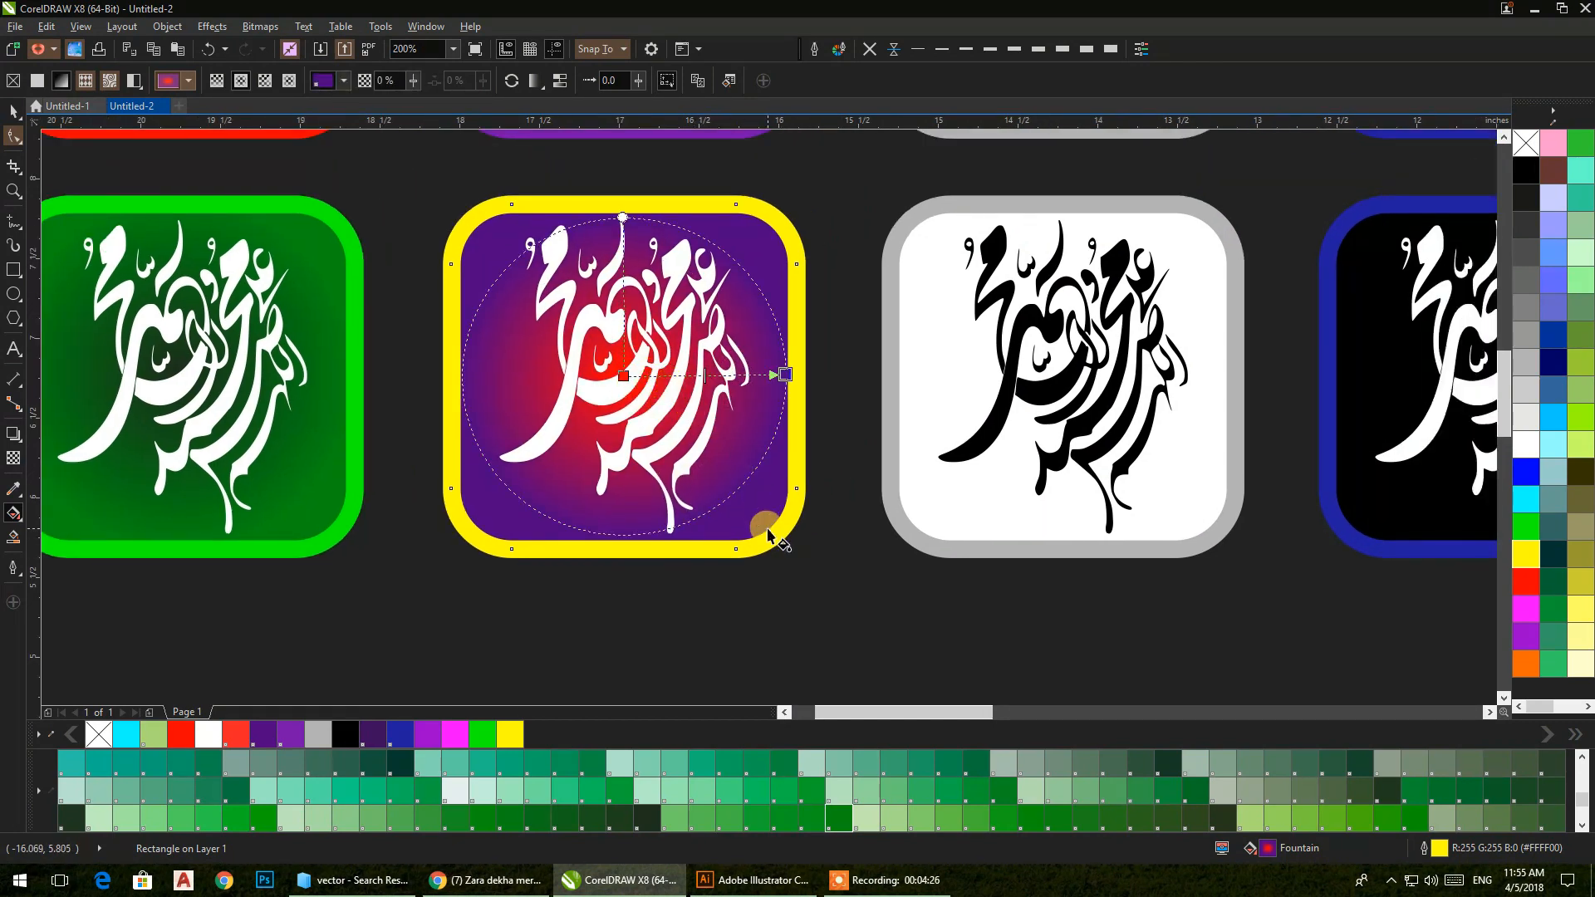
- Try dark green and teal fills on the calligraphy of the lower row's second tile
scroll(520, 793, down, 5)
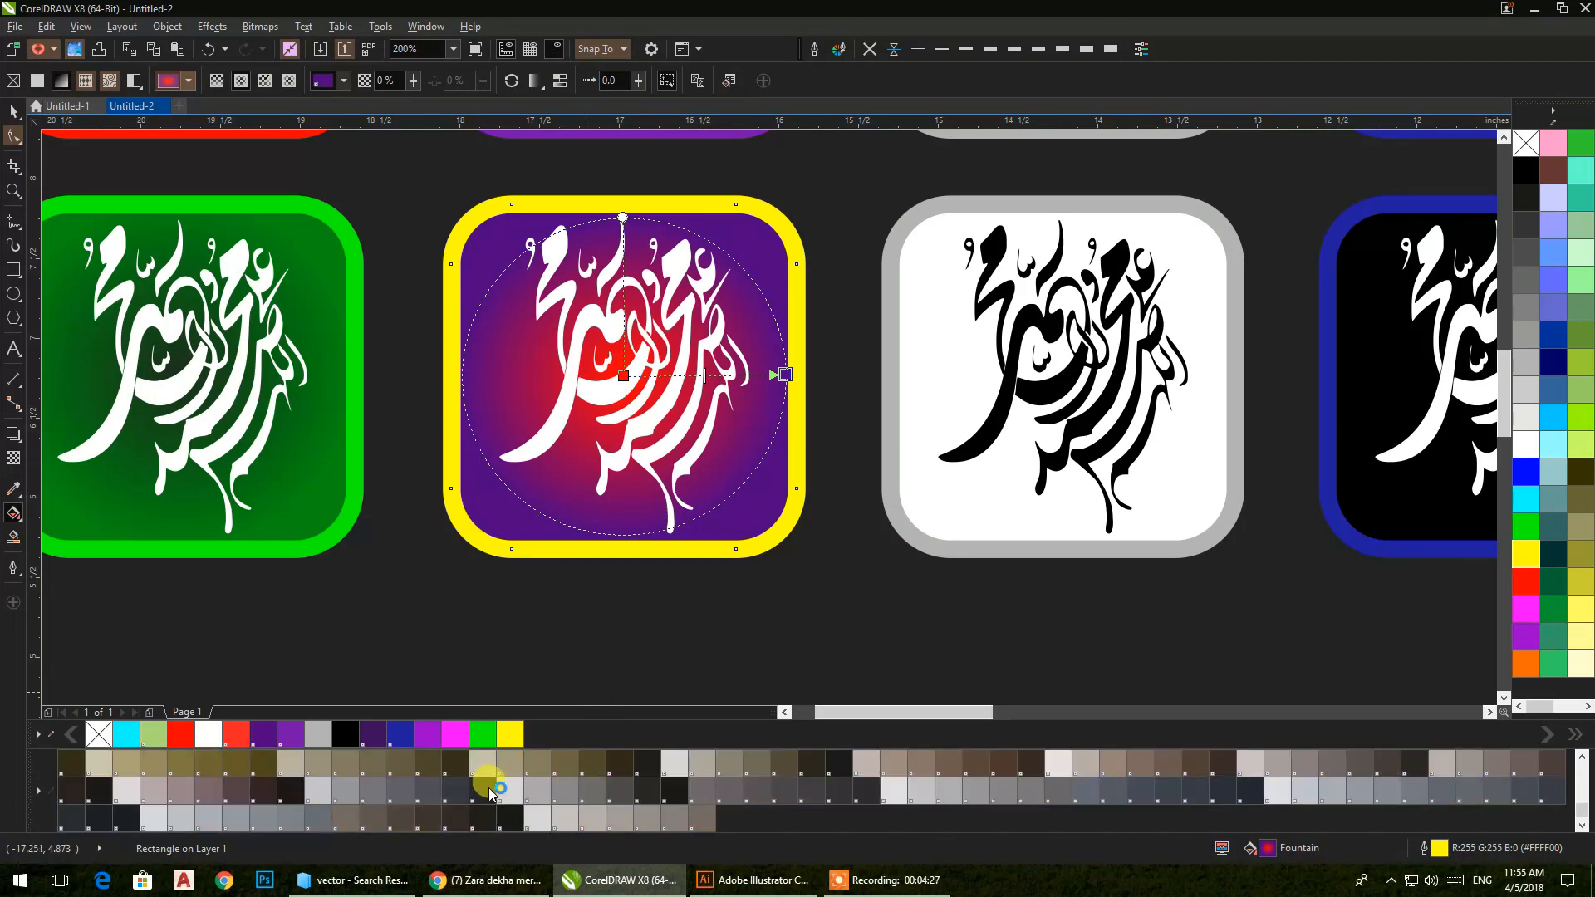
click(623, 378)
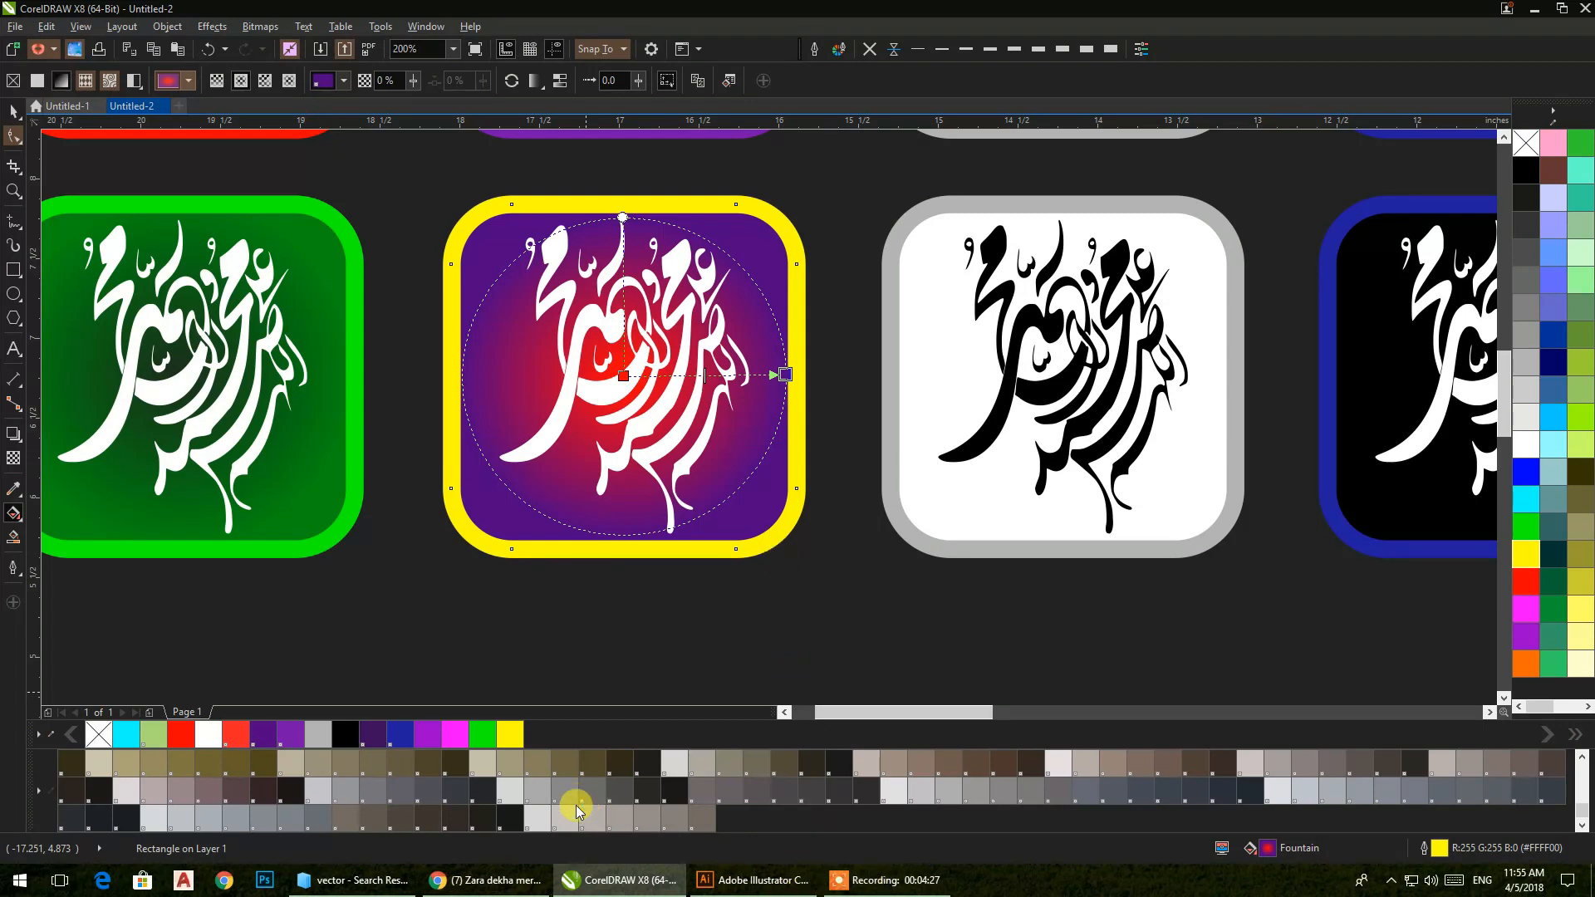
scroll(576, 811, up, 5)
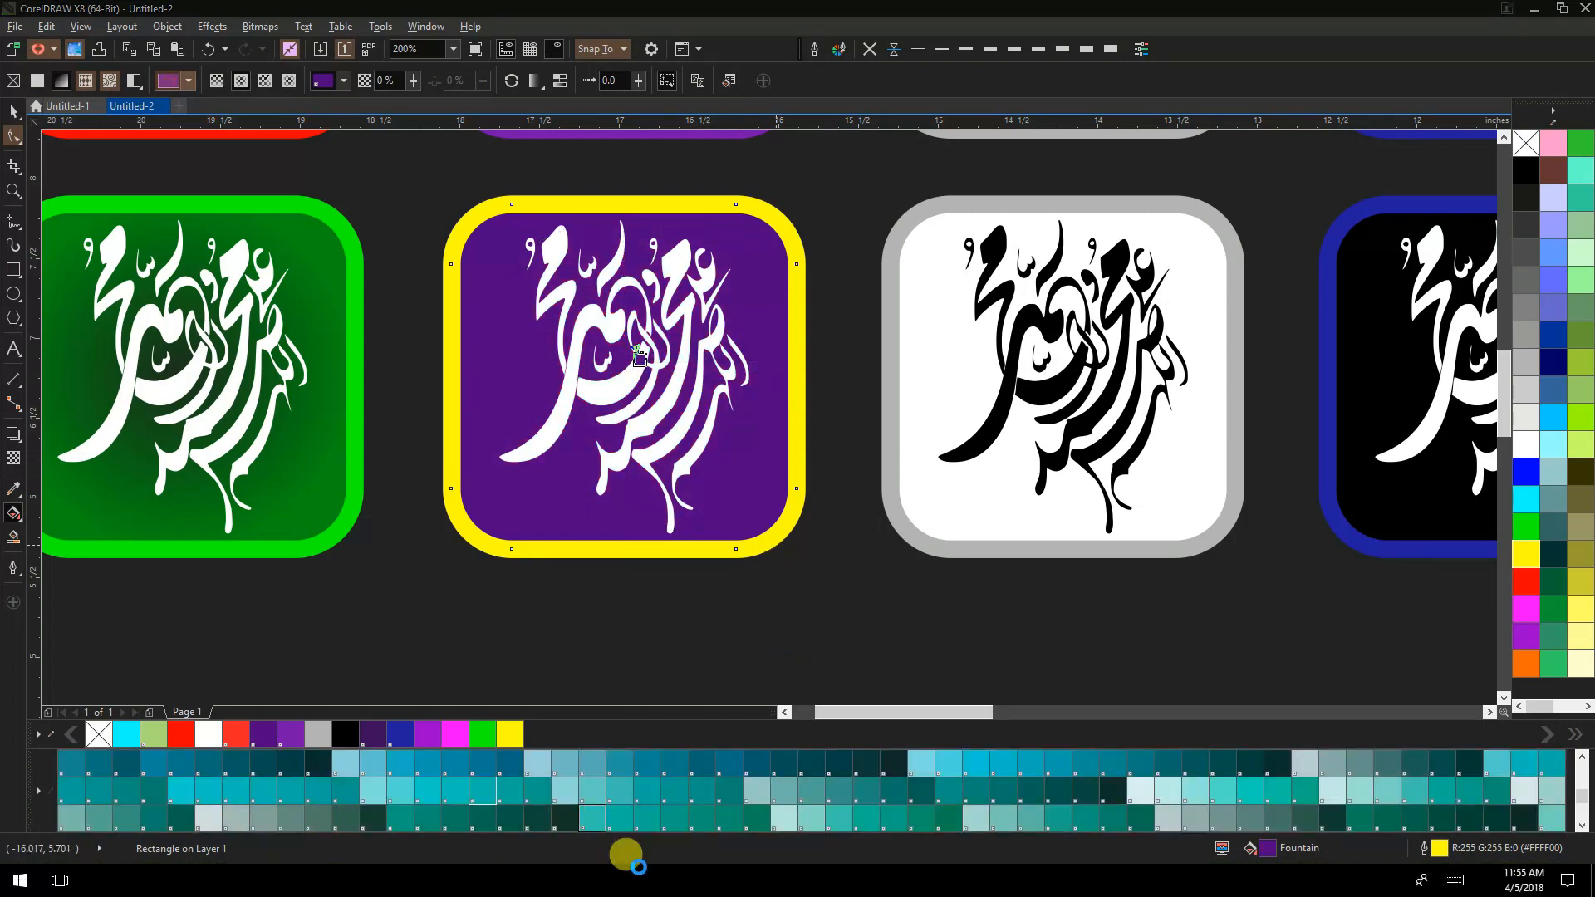
click(599, 662)
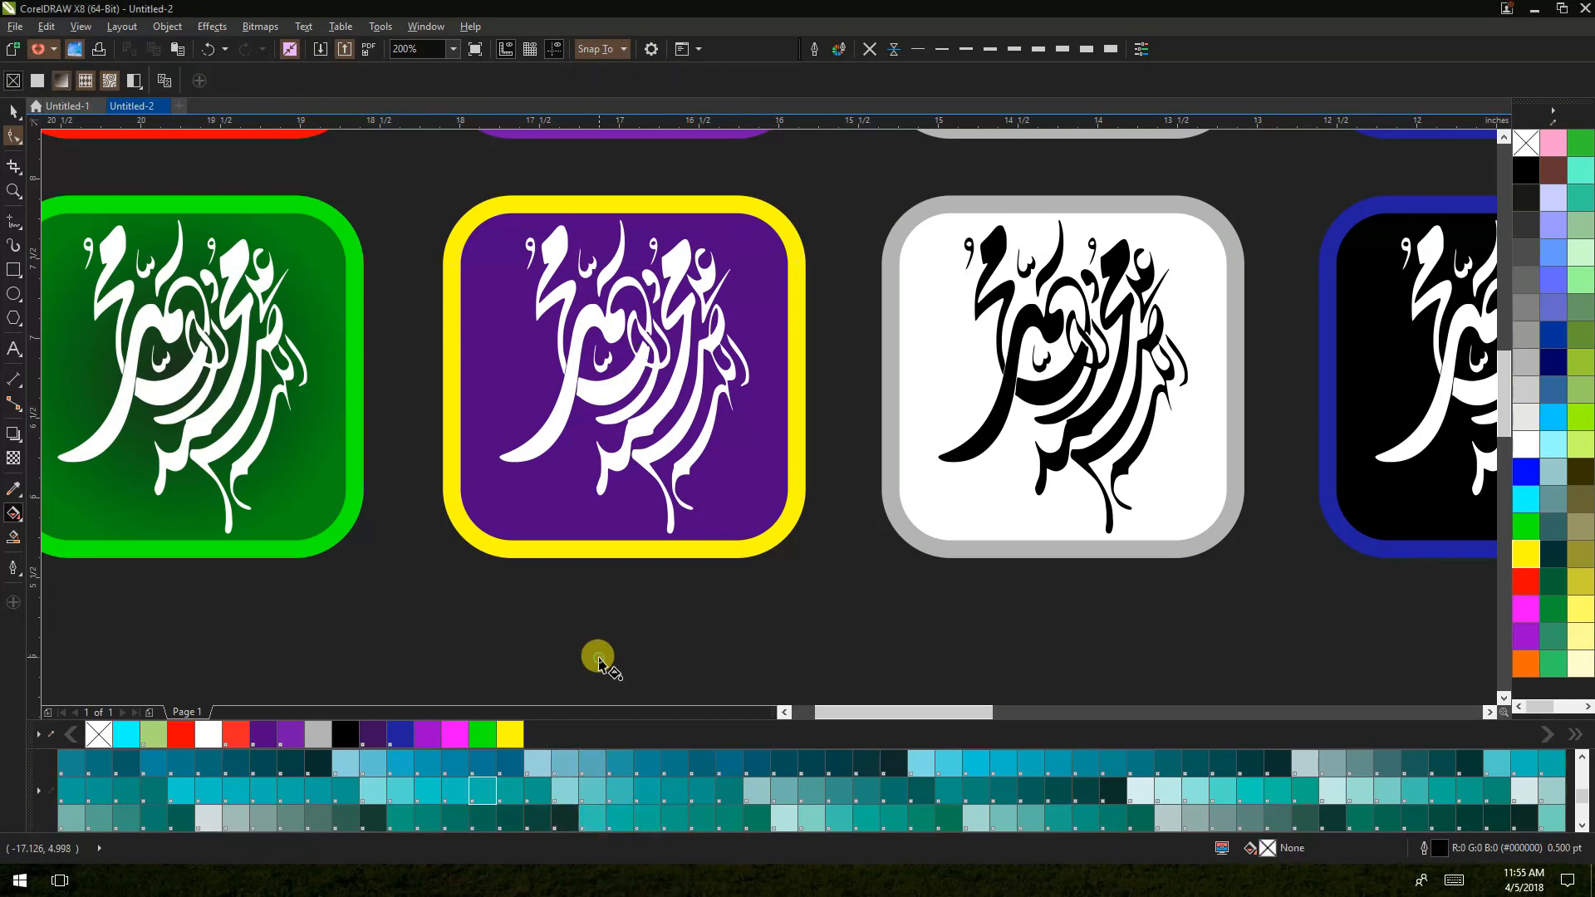
drag(563, 825, 631, 427)
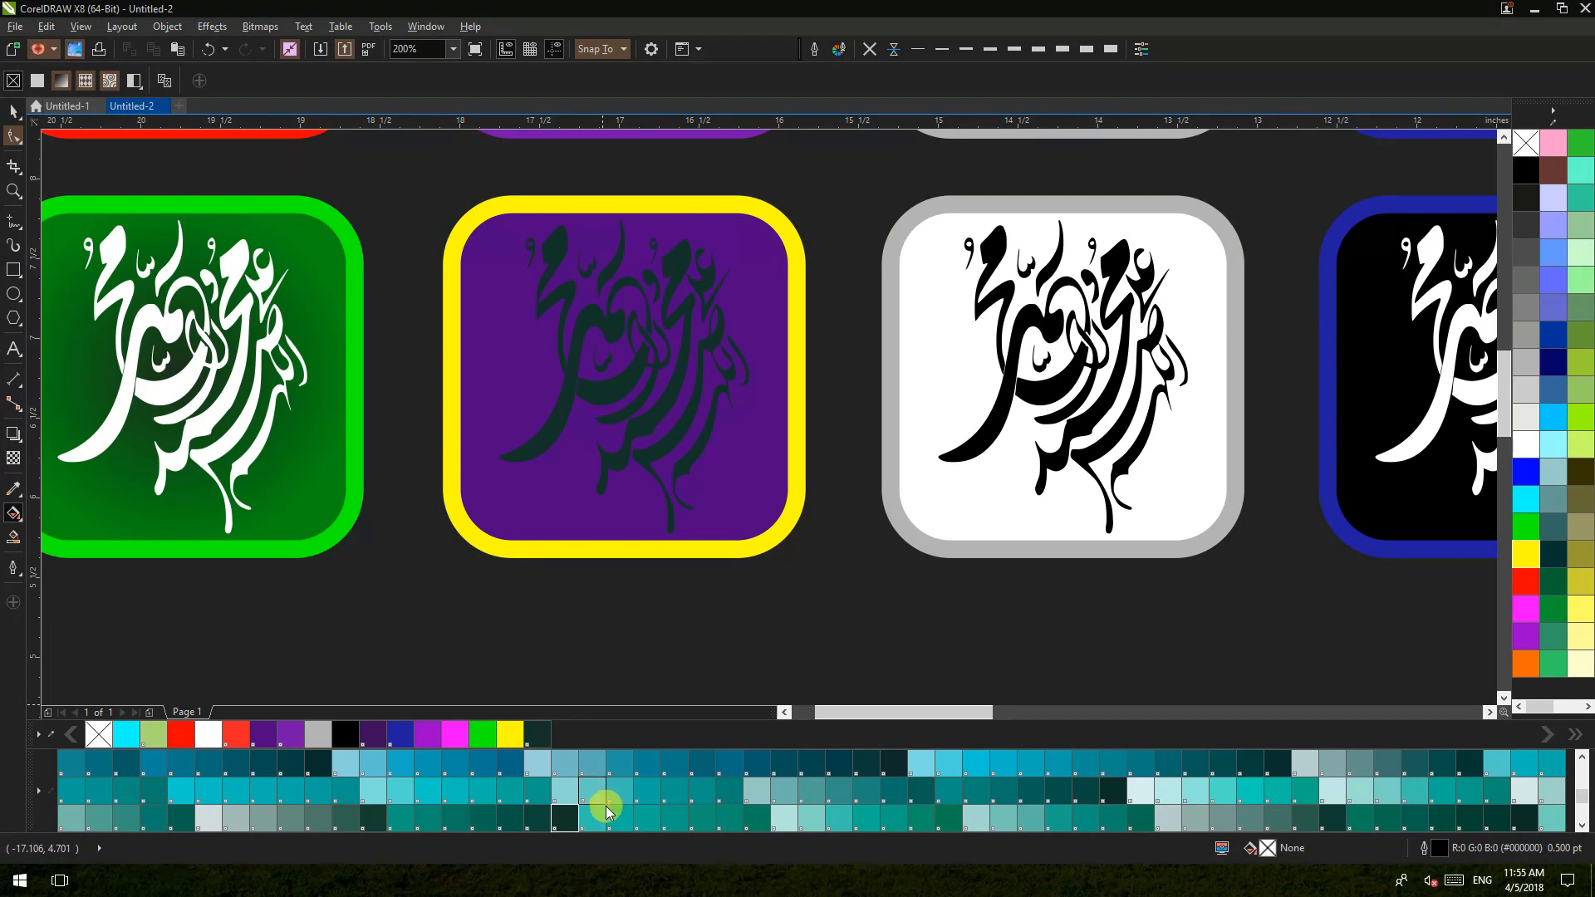
drag(592, 818, 646, 548)
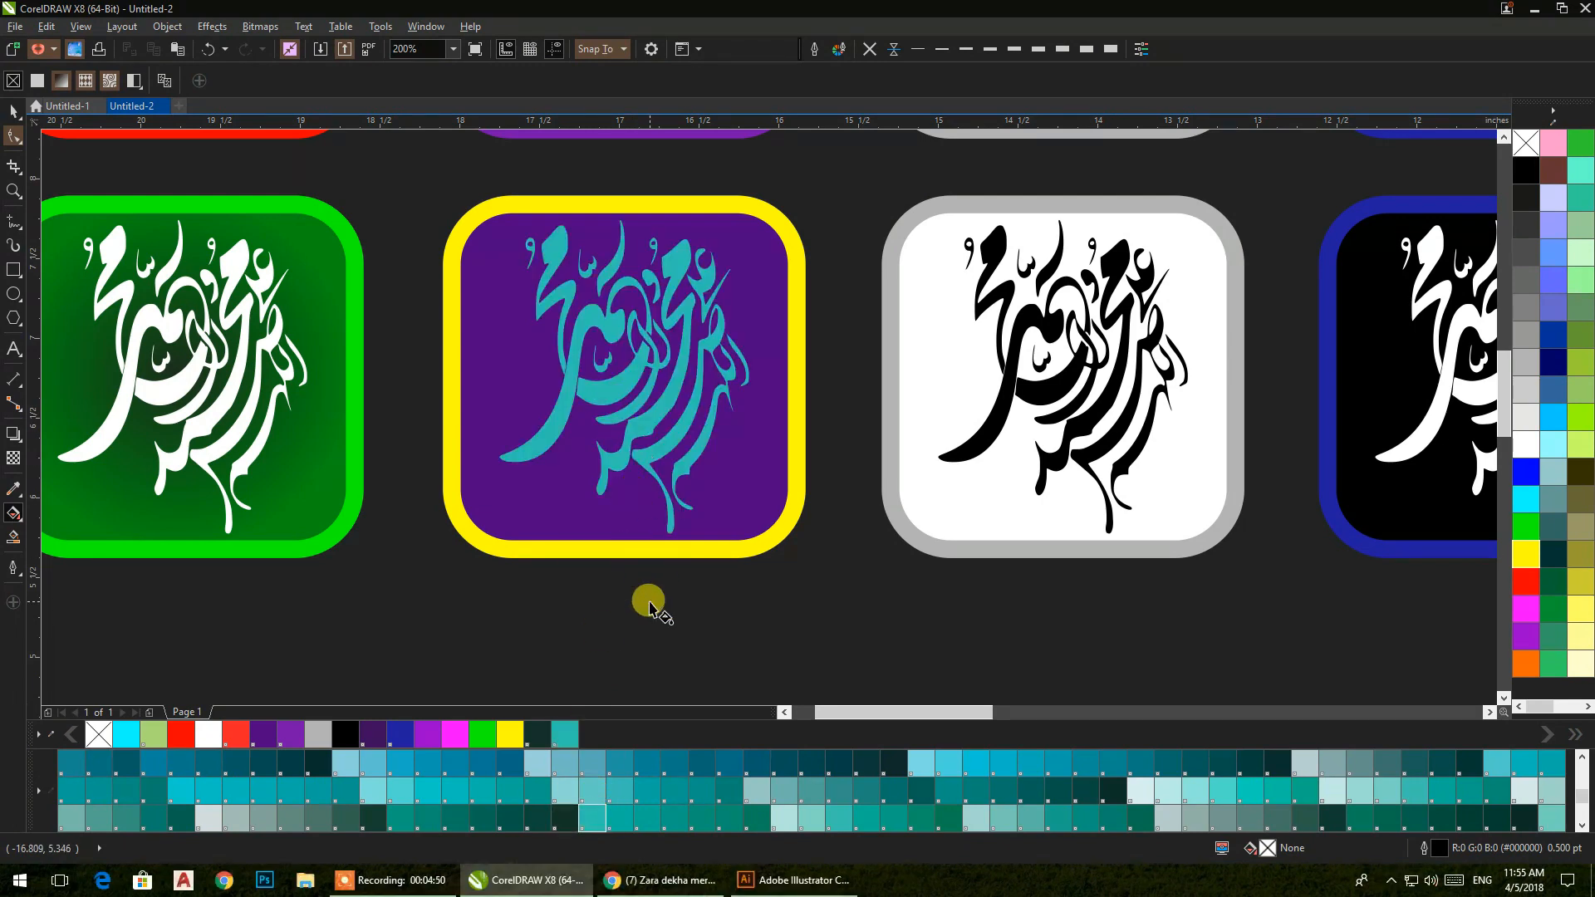
- Give the lower row's second tile a magenta #FF00FF outline and fill its calligraphy with yellow
click(627, 554)
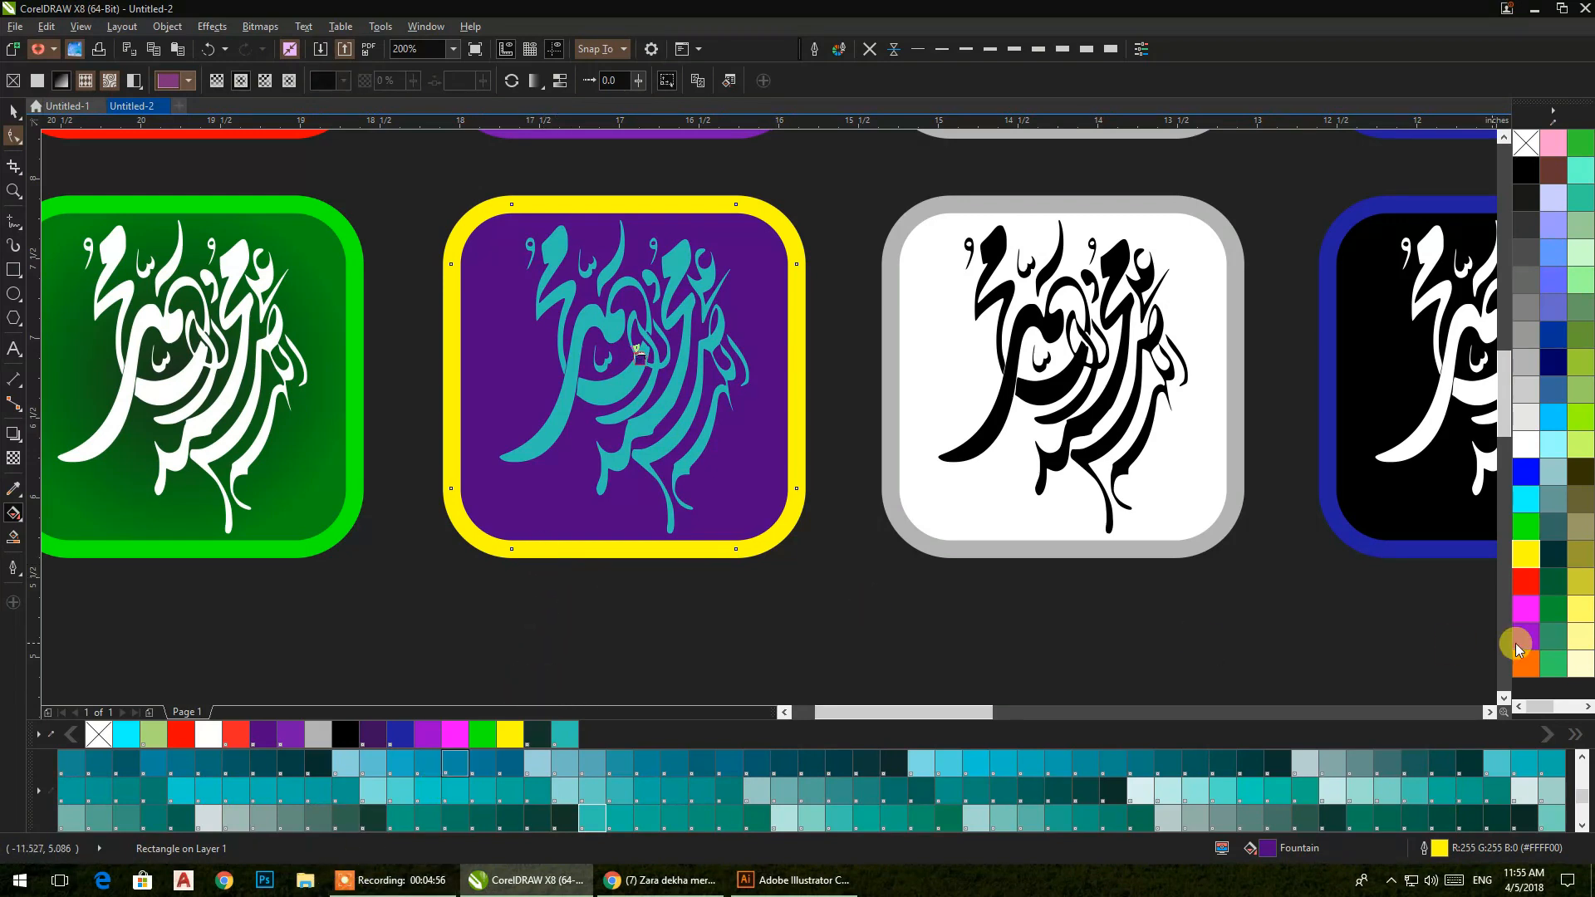
right_click(1525, 609)
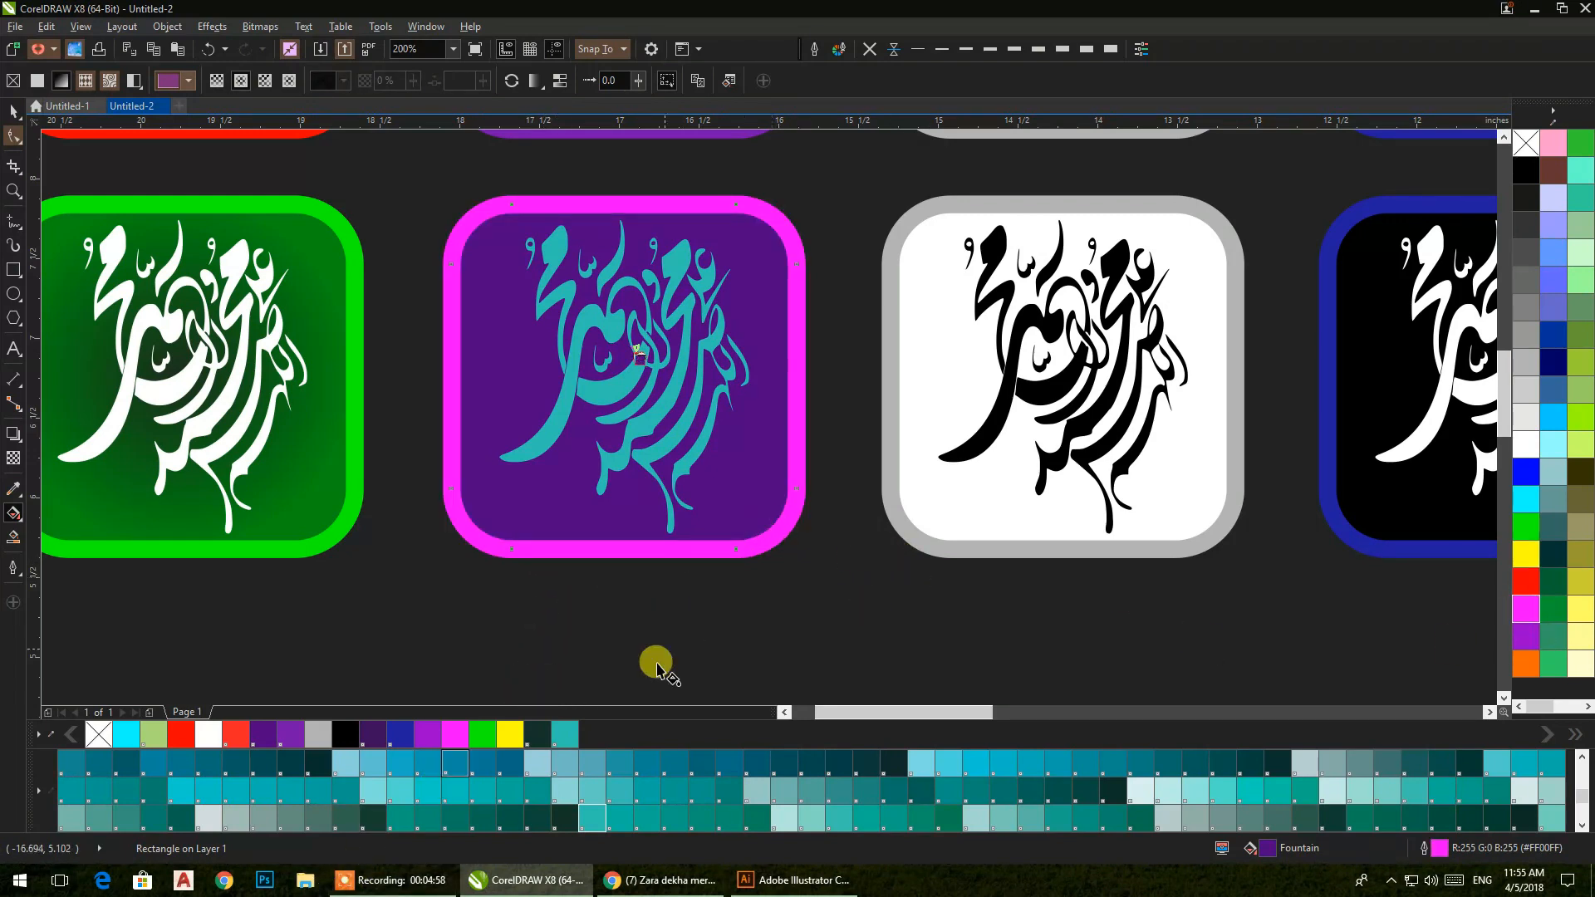
drag(510, 734, 619, 399)
click(17, 112)
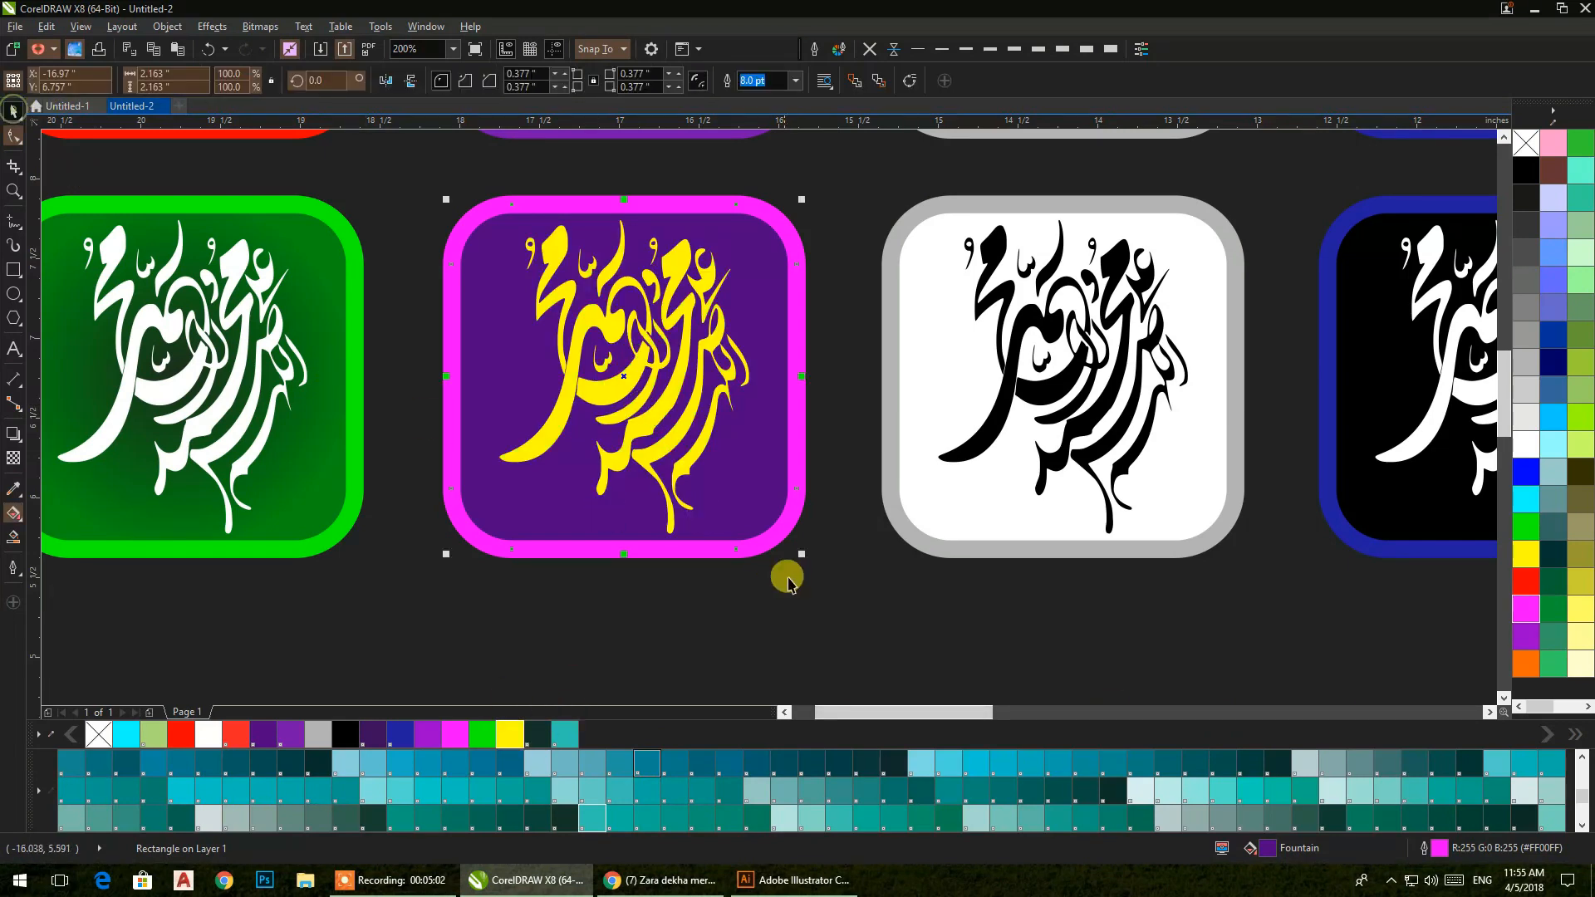
- Change the outline of the lower row's second tile to dark teal PANTONE 99-3-5 C
click(864, 527)
scroll(812, 449, up, 1)
click(802, 457)
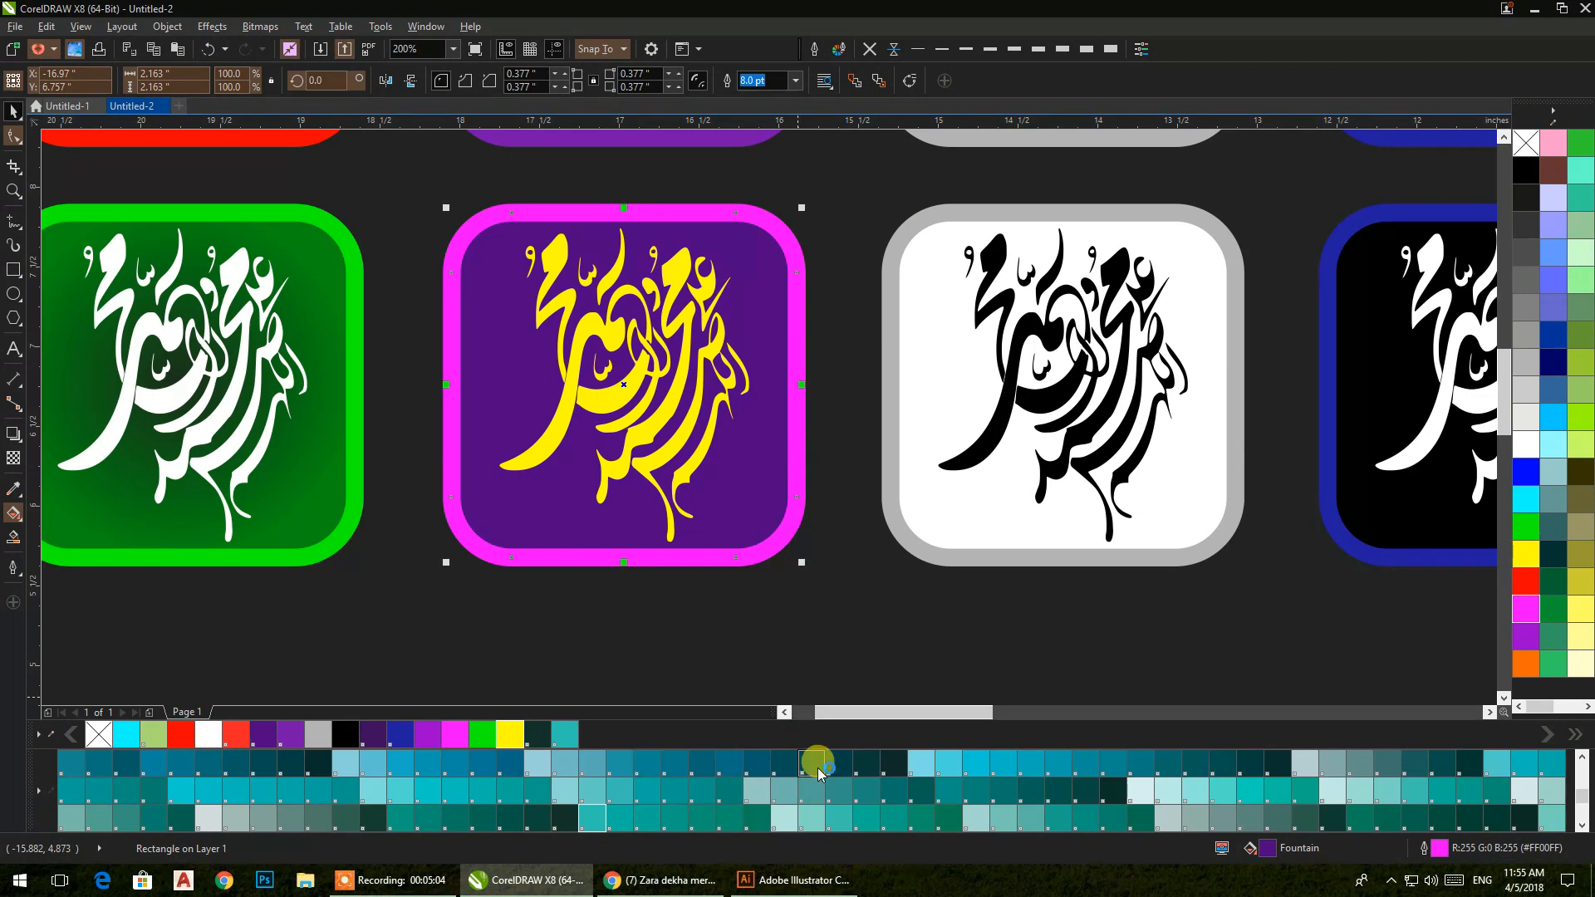
right_click(826, 764)
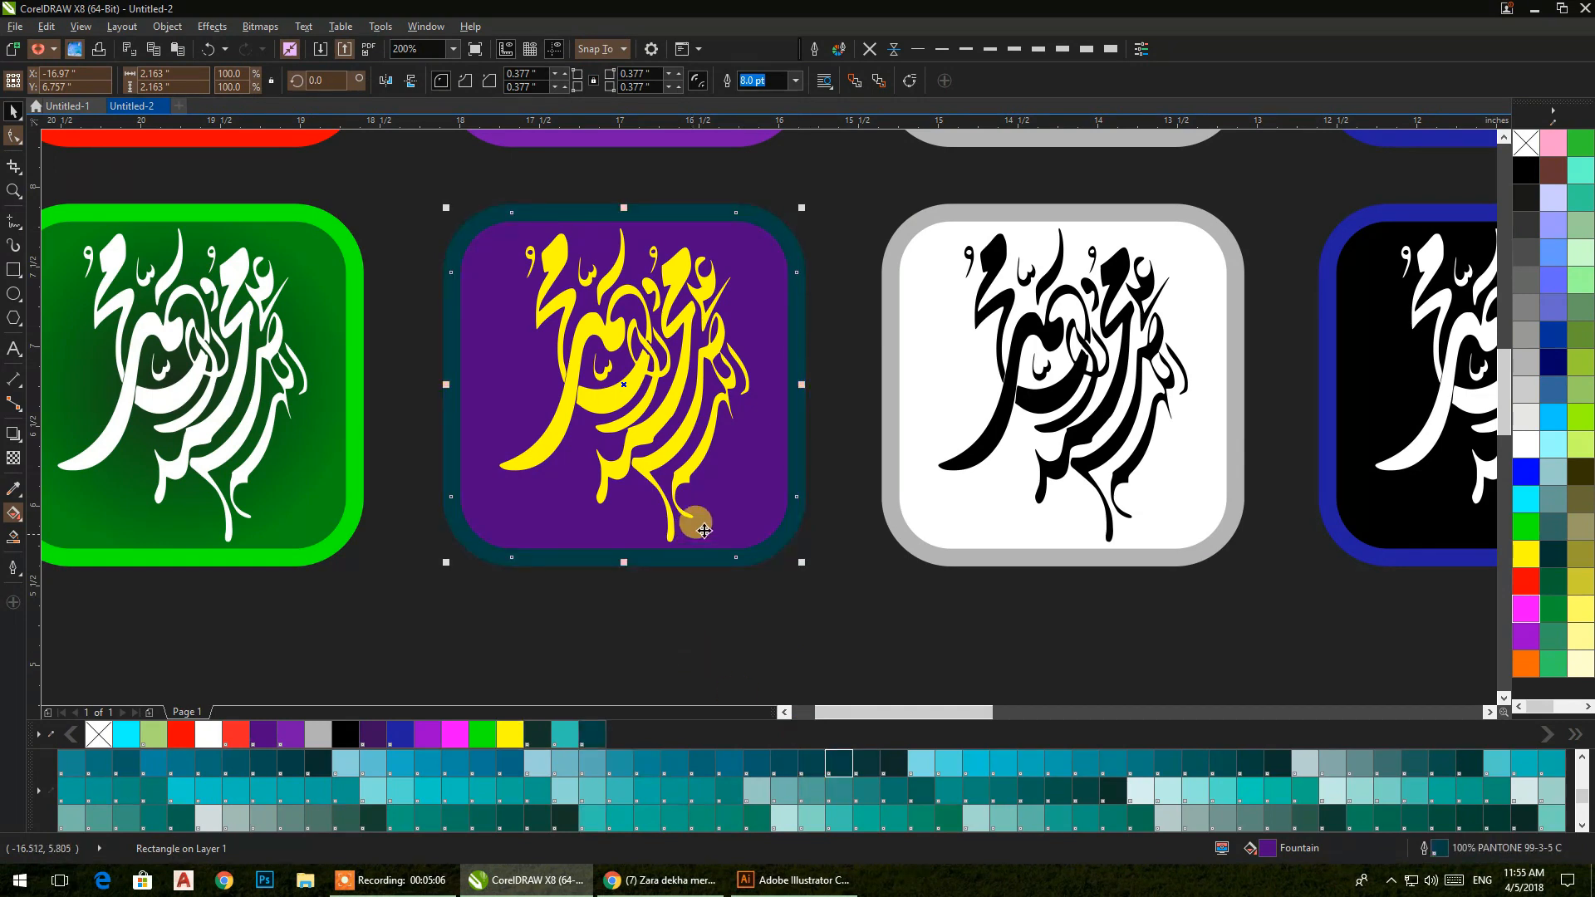
- Center the lower row's second tile gradient on the rounded square and extend it to the tile's outer edge
click(463, 523)
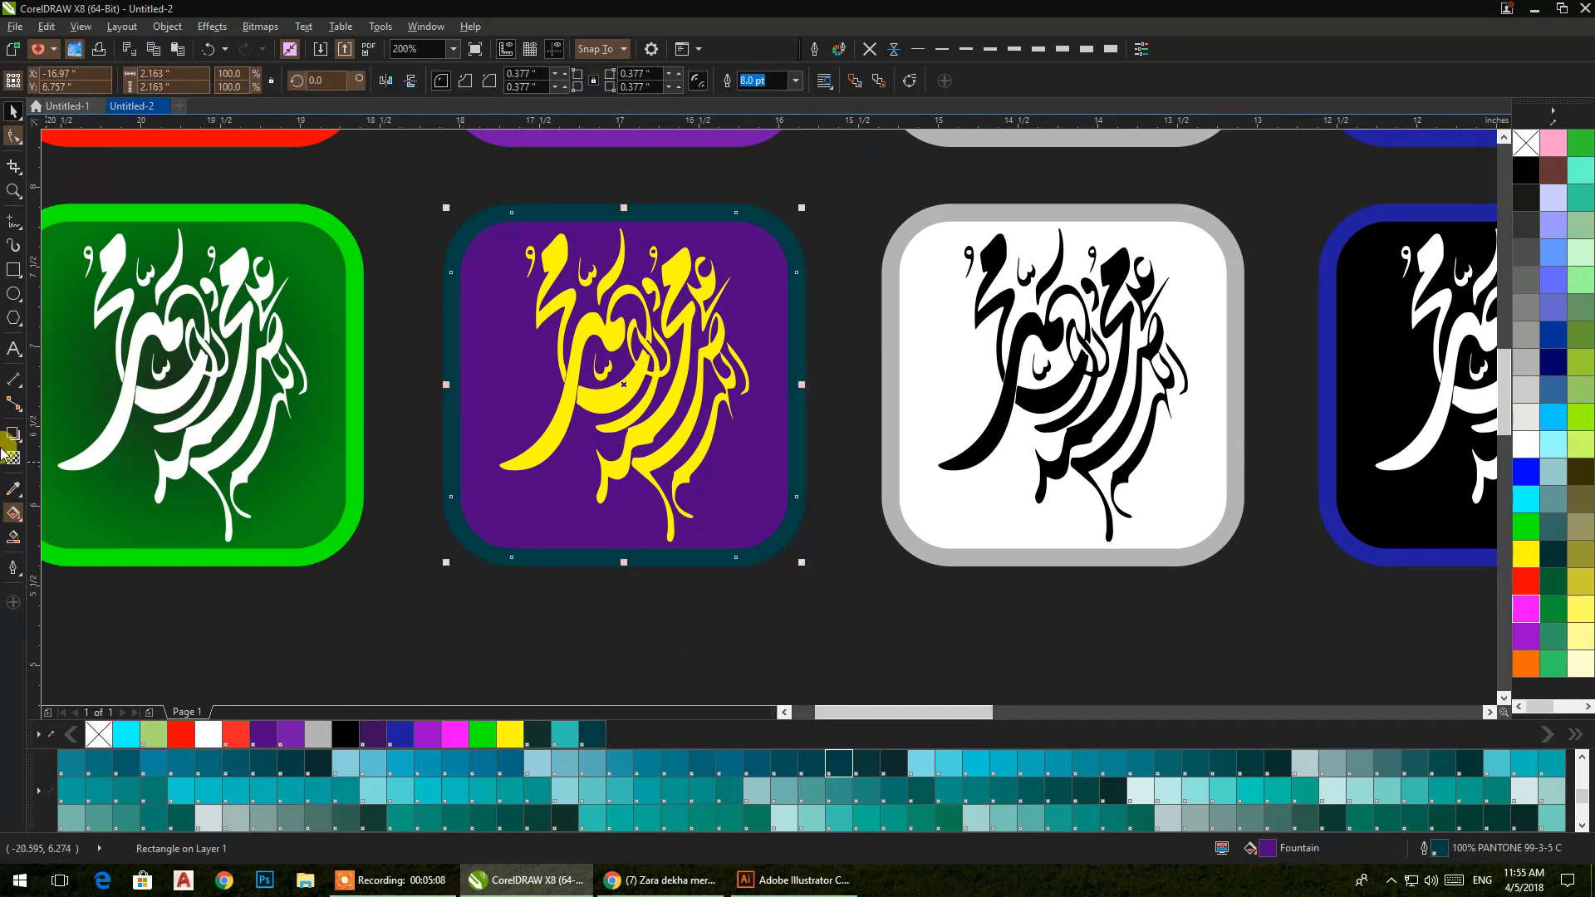
click(21, 515)
mouse_move(637, 367)
mouse_down()
mouse_move(612, 423)
mouse_move(635, 377)
mouse_up()
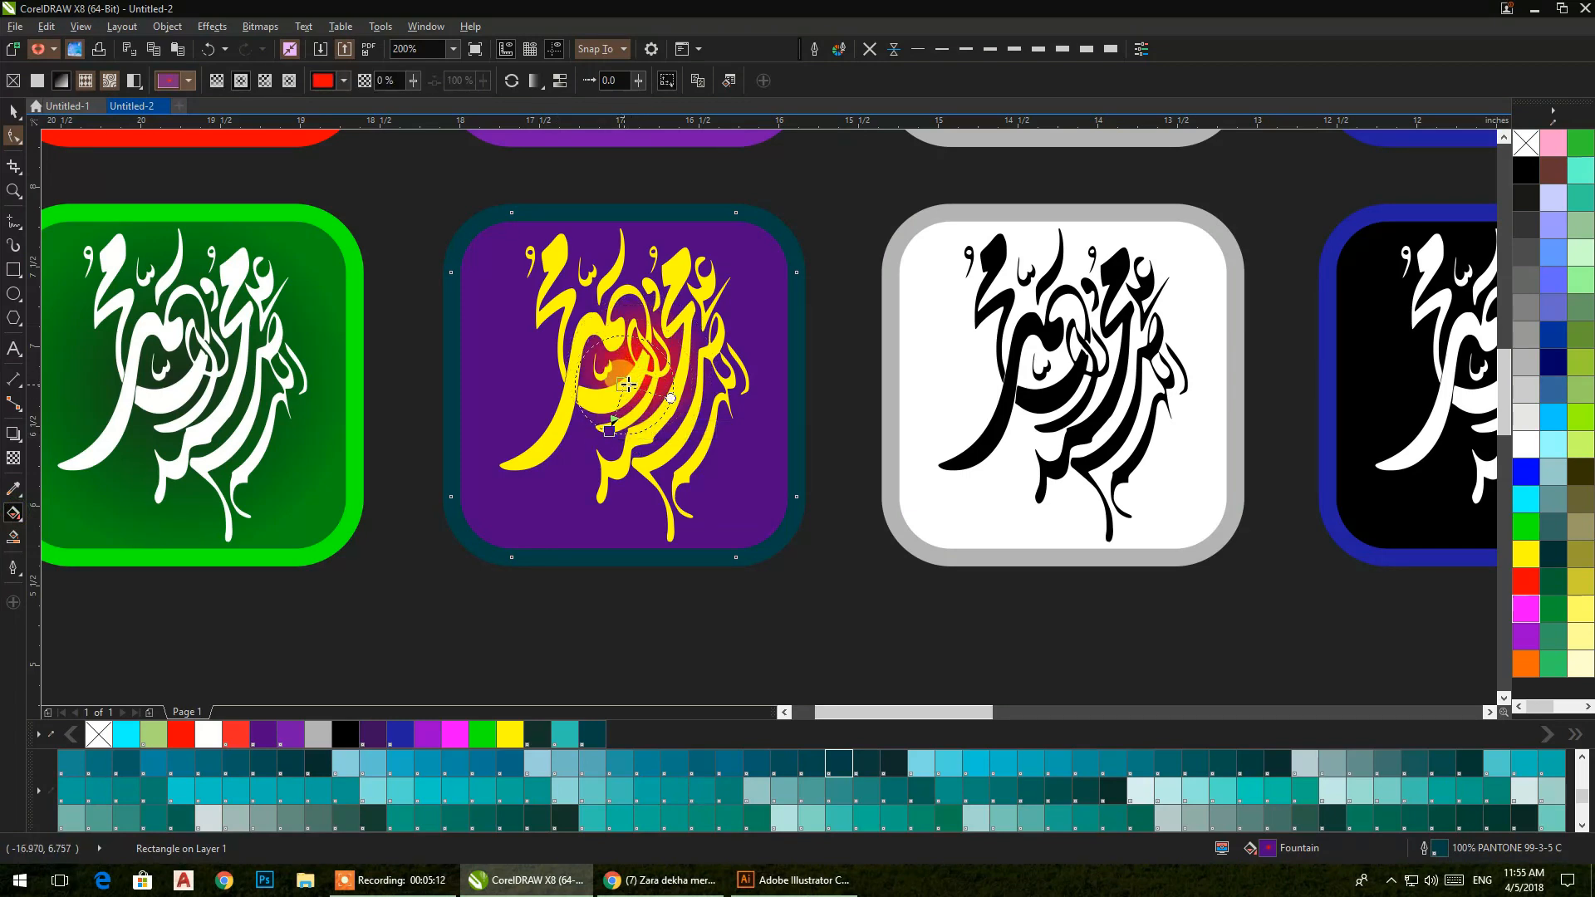
drag(609, 431, 624, 557)
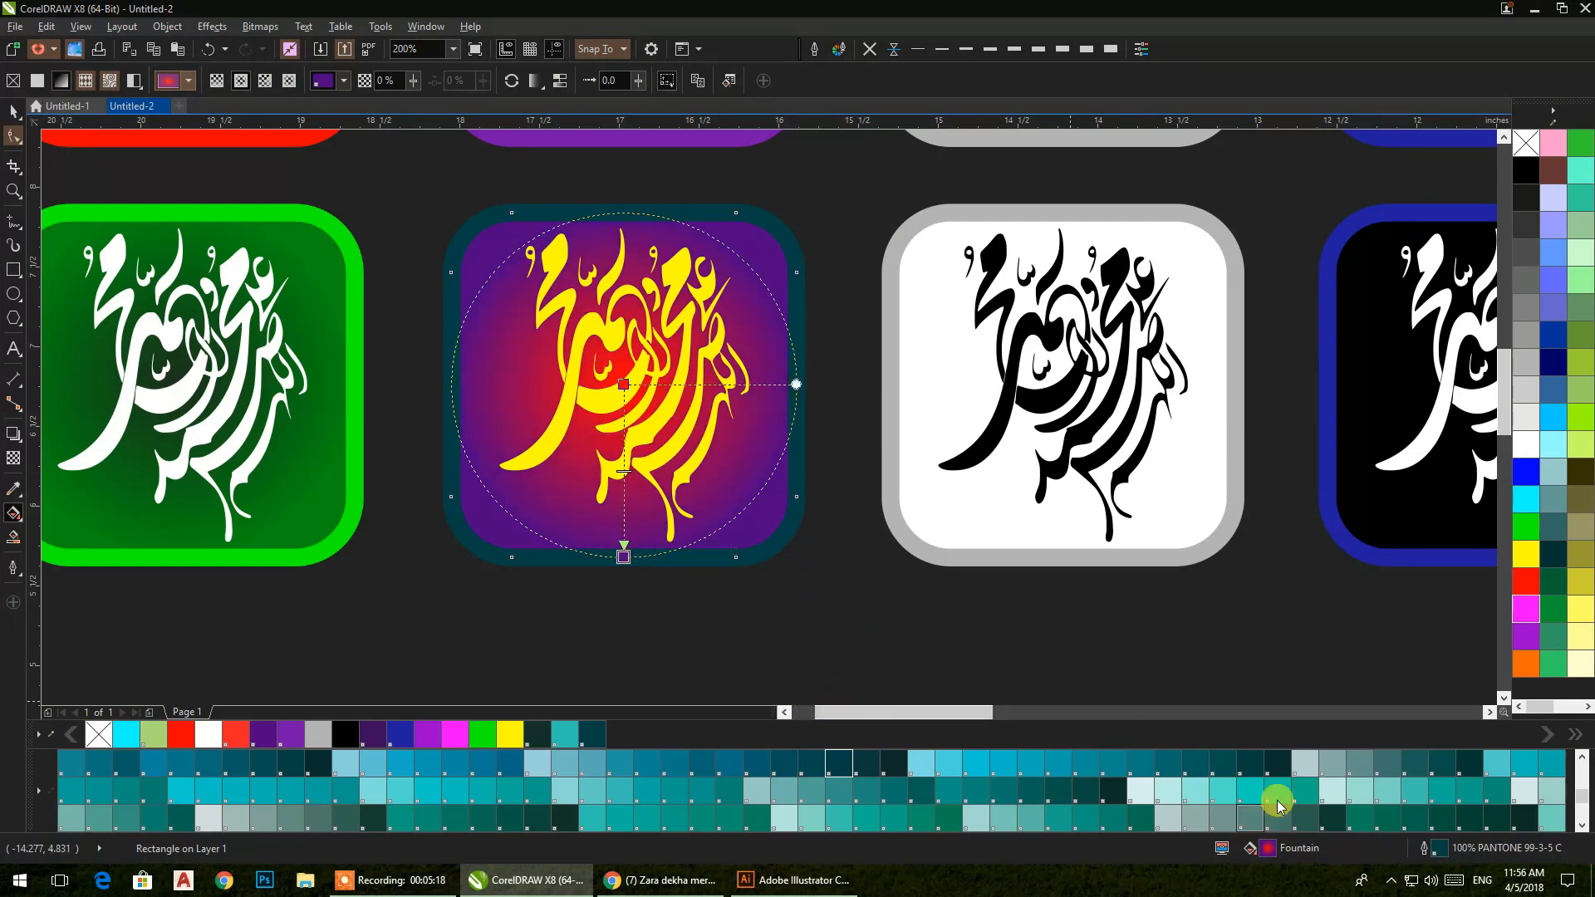
- Recolor the lower row's second tile gradient with very dark teal at the center and deep teal-green at the outer edge
drag(1283, 781, 624, 384)
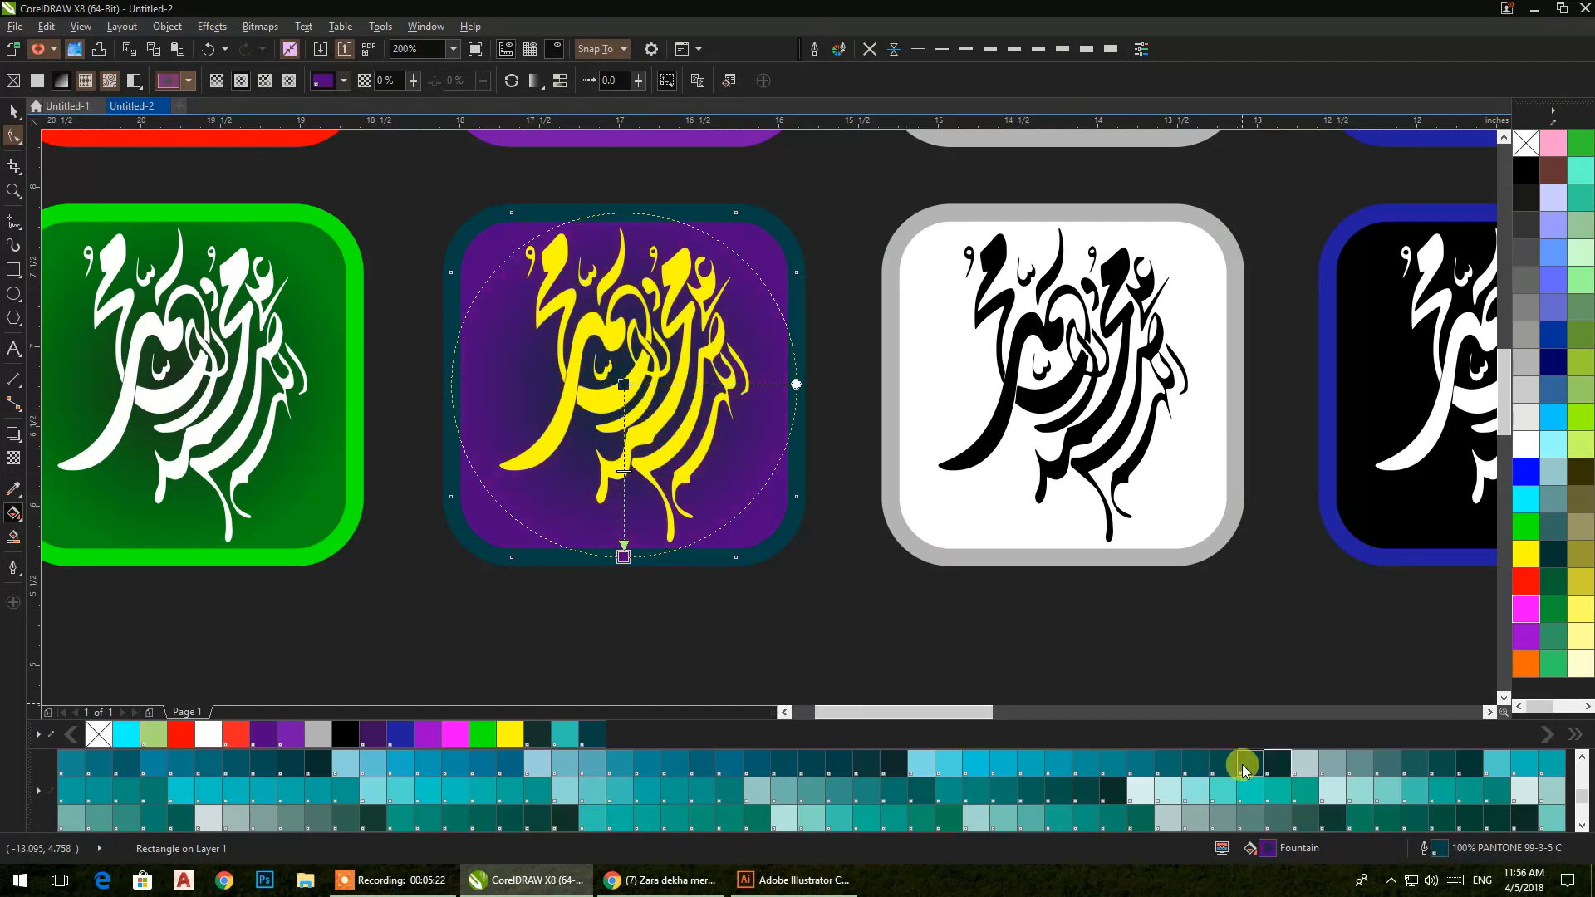
drag(1277, 797, 624, 557)
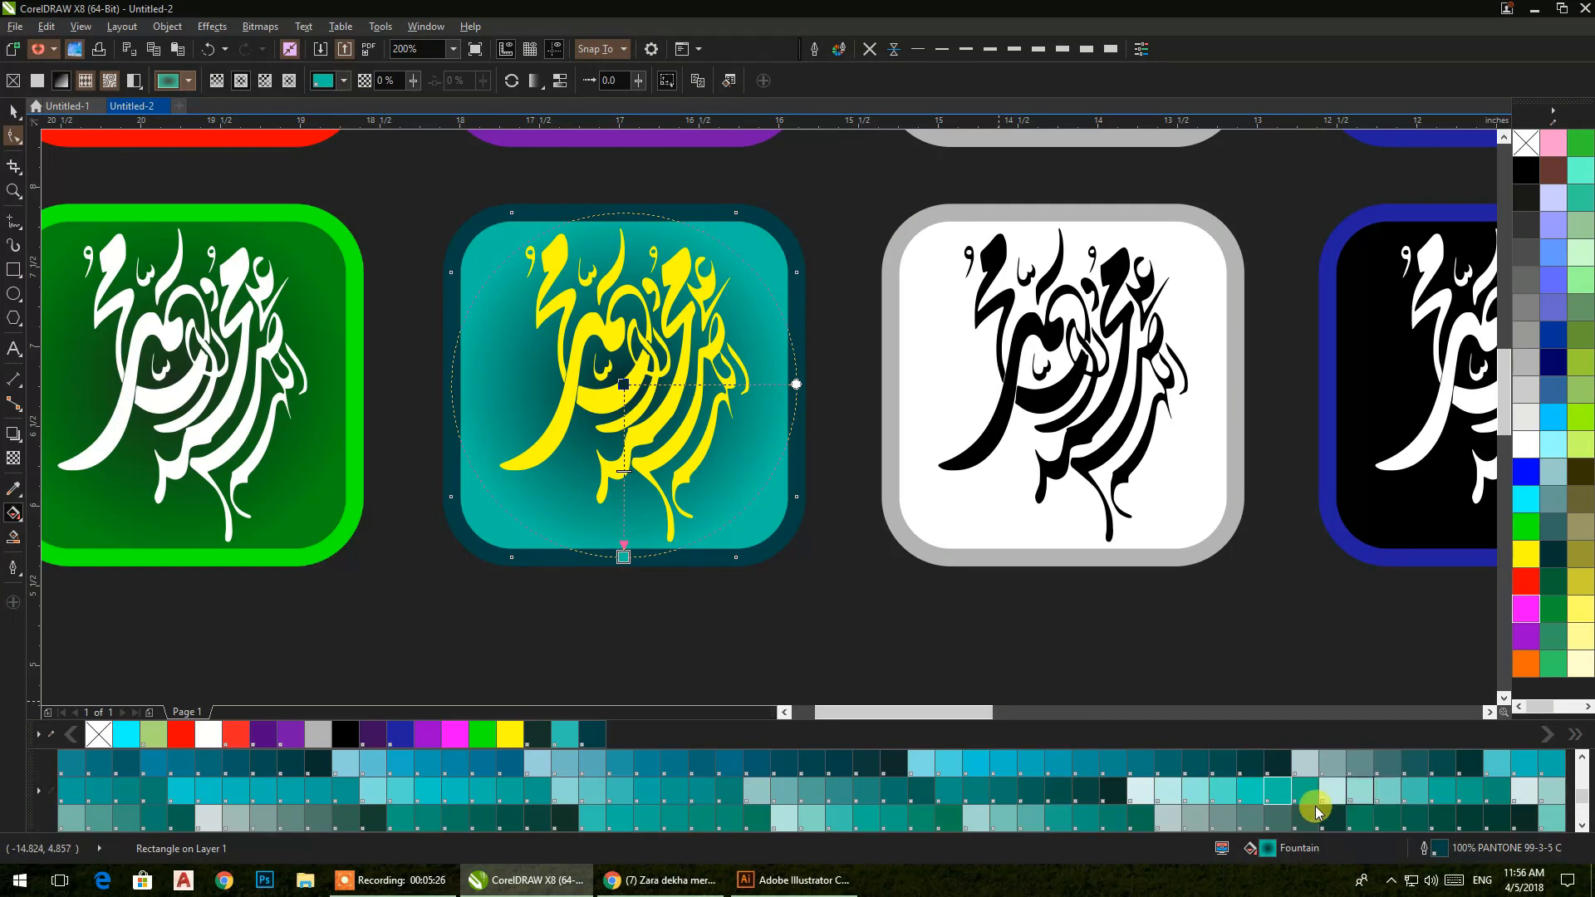
drag(949, 818, 620, 562)
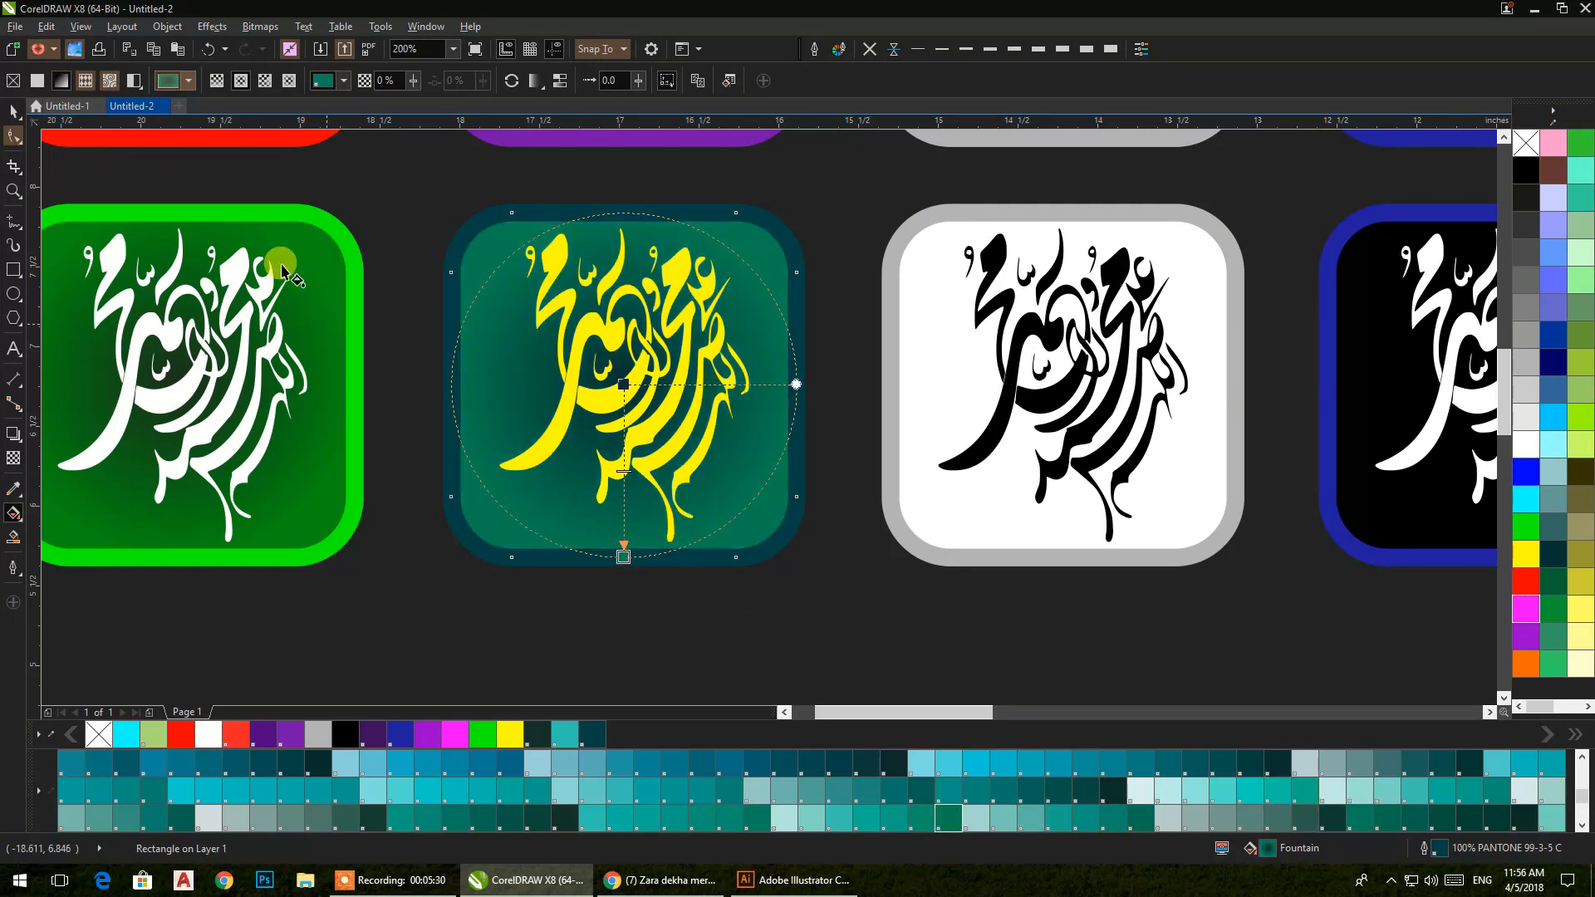
click(11, 112)
click(837, 611)
- Apply a diagonal gradient to the lower row's third tile, from white at its upper-left corner to dark gray at its lower-right corner
scroll(820, 518, down, 2)
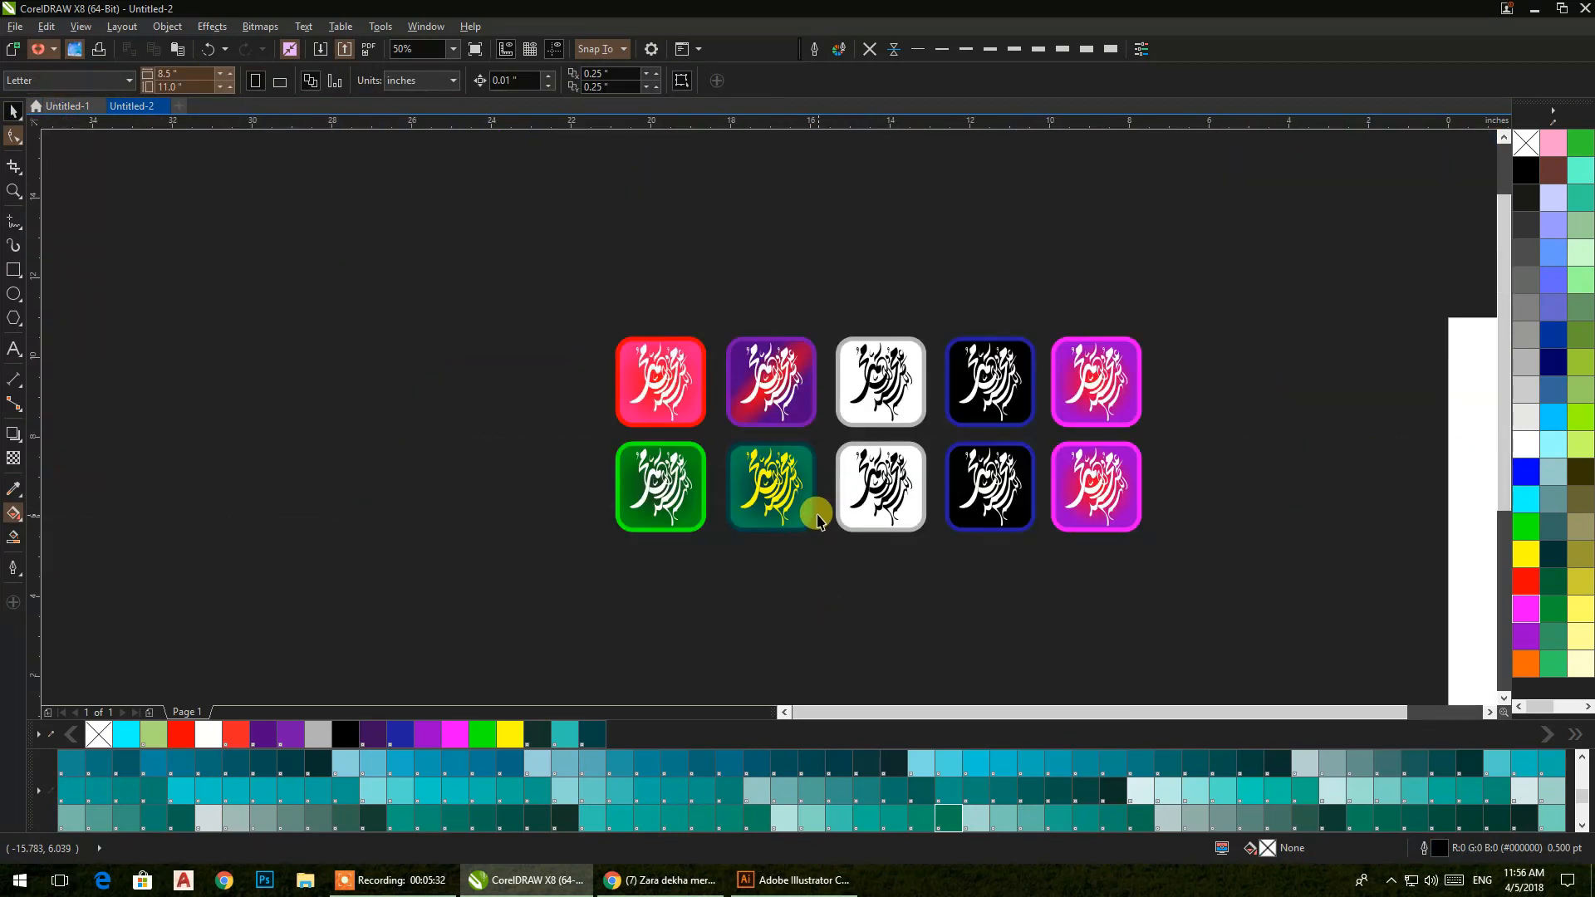
drag(820, 518, 656, 505)
scroll(699, 495, up, 2)
drag(691, 319, 686, 336)
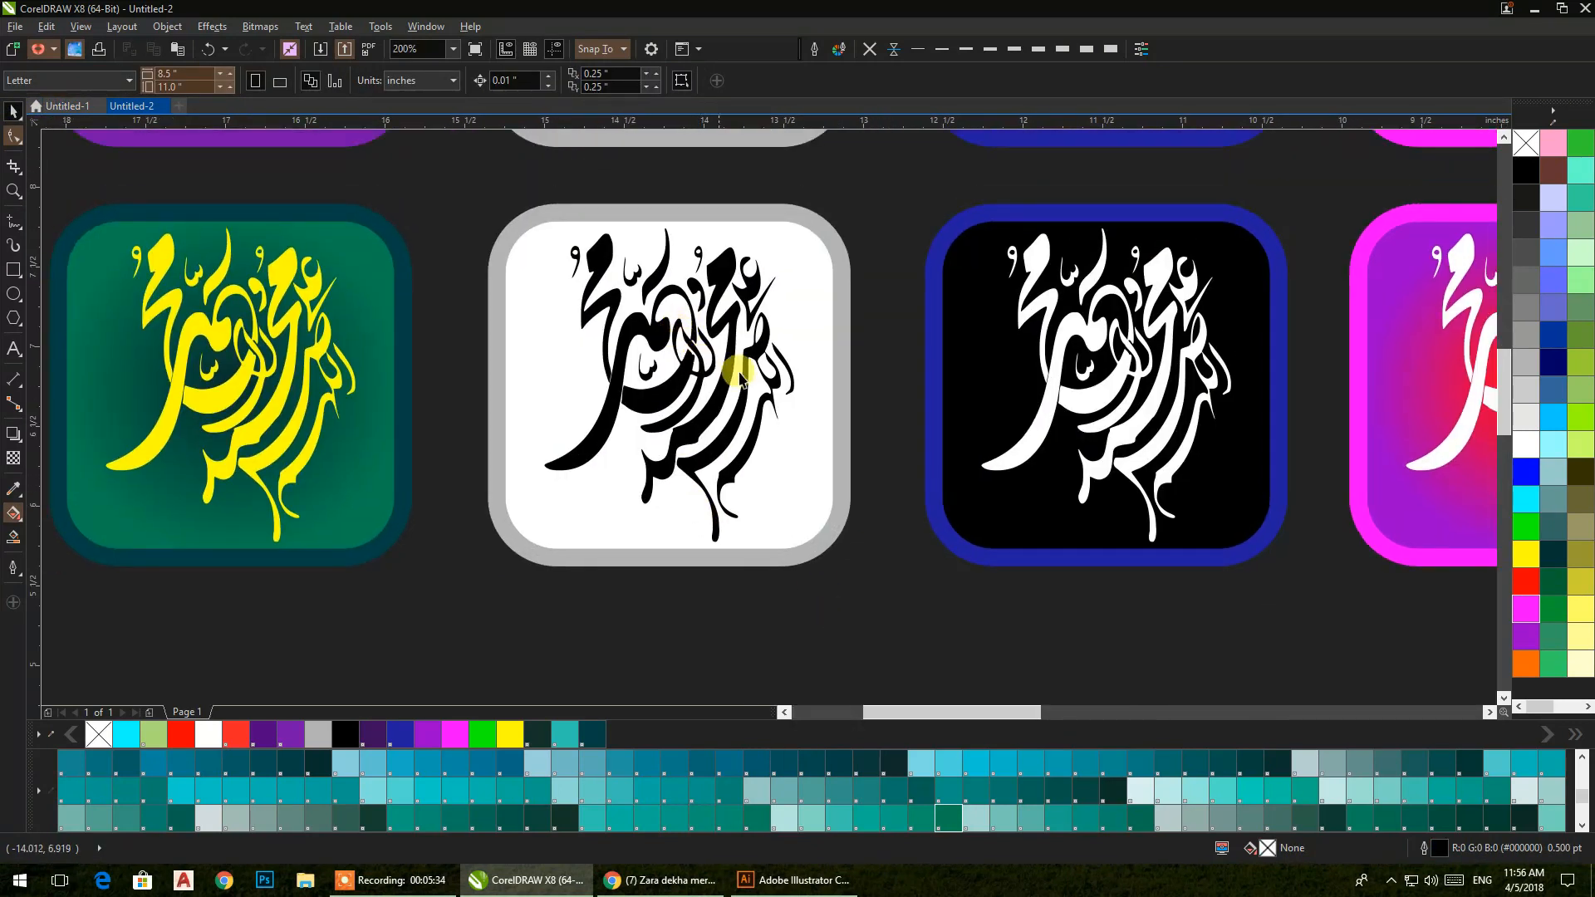
click(806, 443)
click(14, 512)
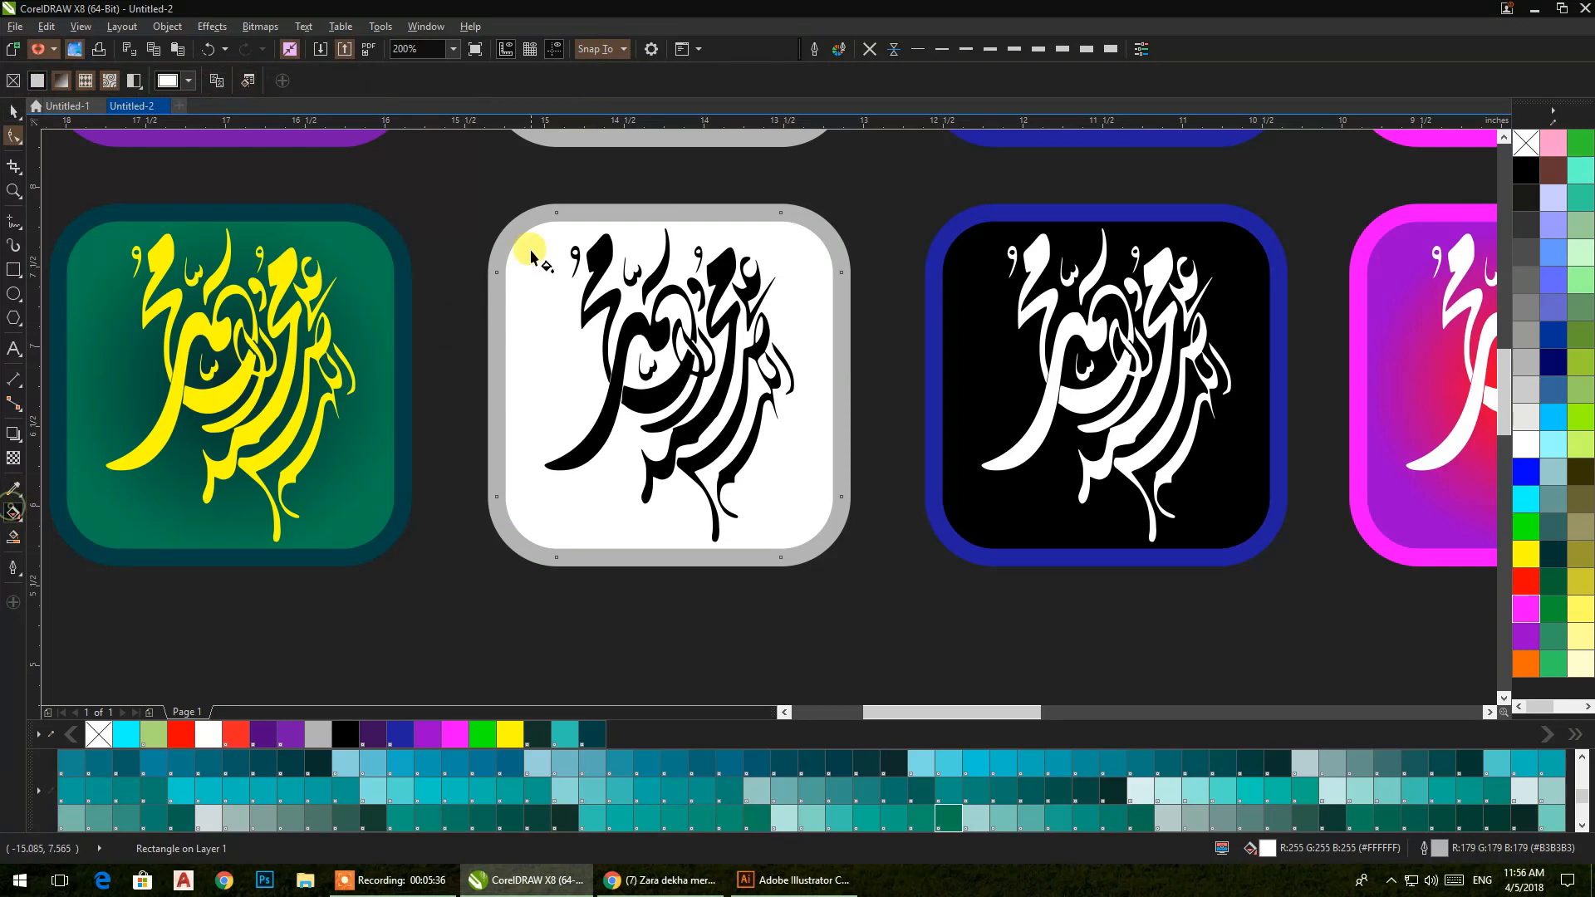
drag(739, 492, 829, 564)
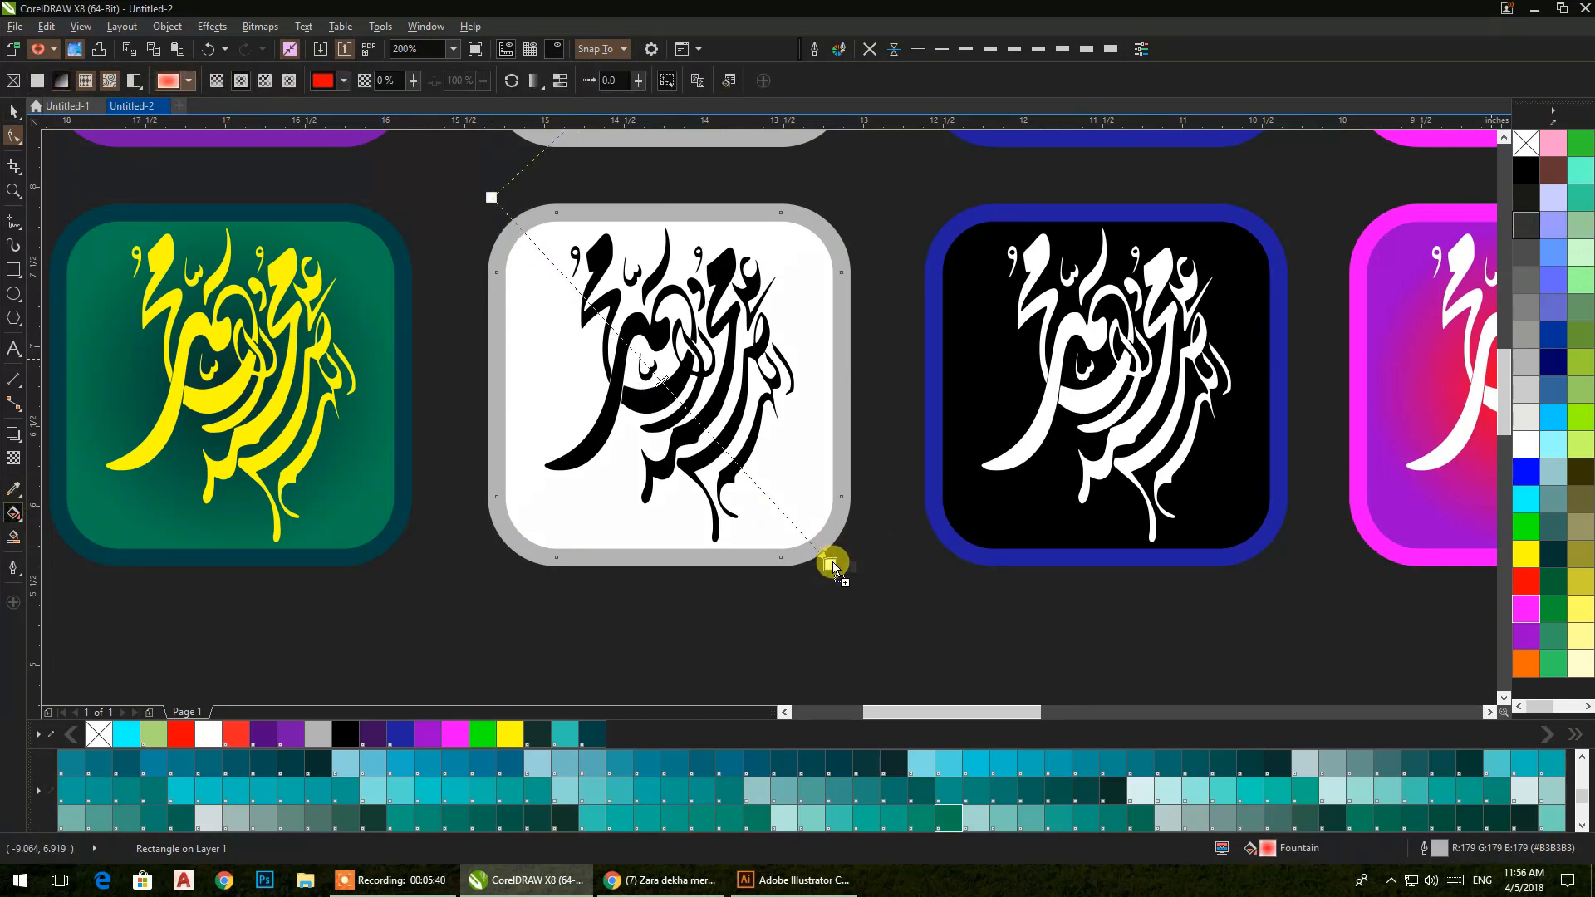
drag(833, 565, 831, 565)
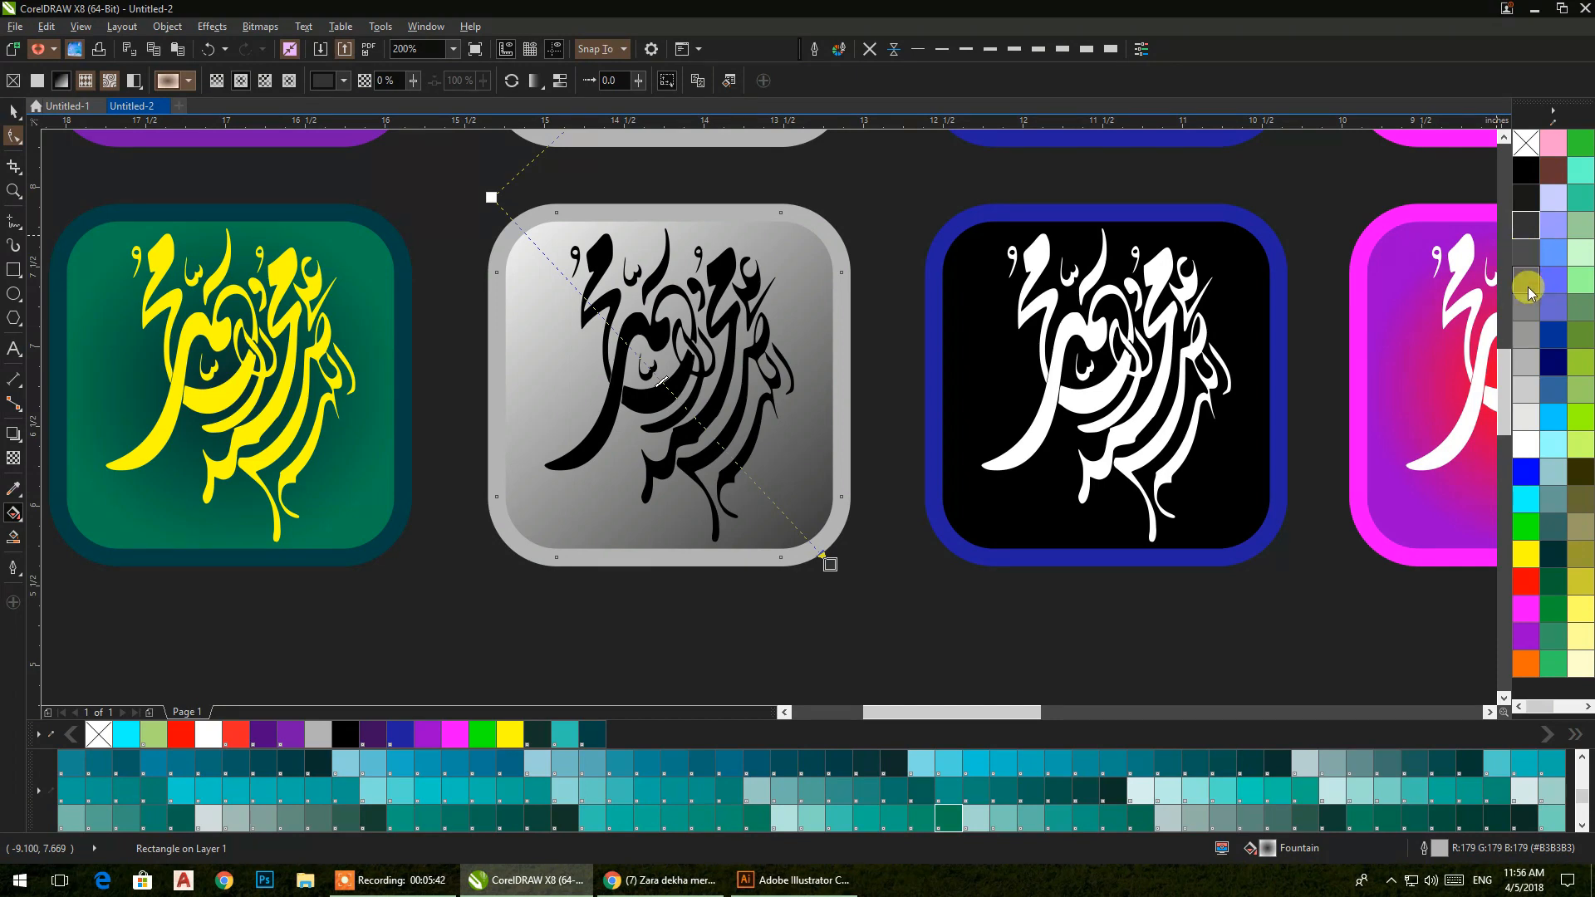
- Set the gradient start of the lower row's third tile to gray and add a gray color stop about 65% along the diagonal
drag(1527, 365, 625, 413)
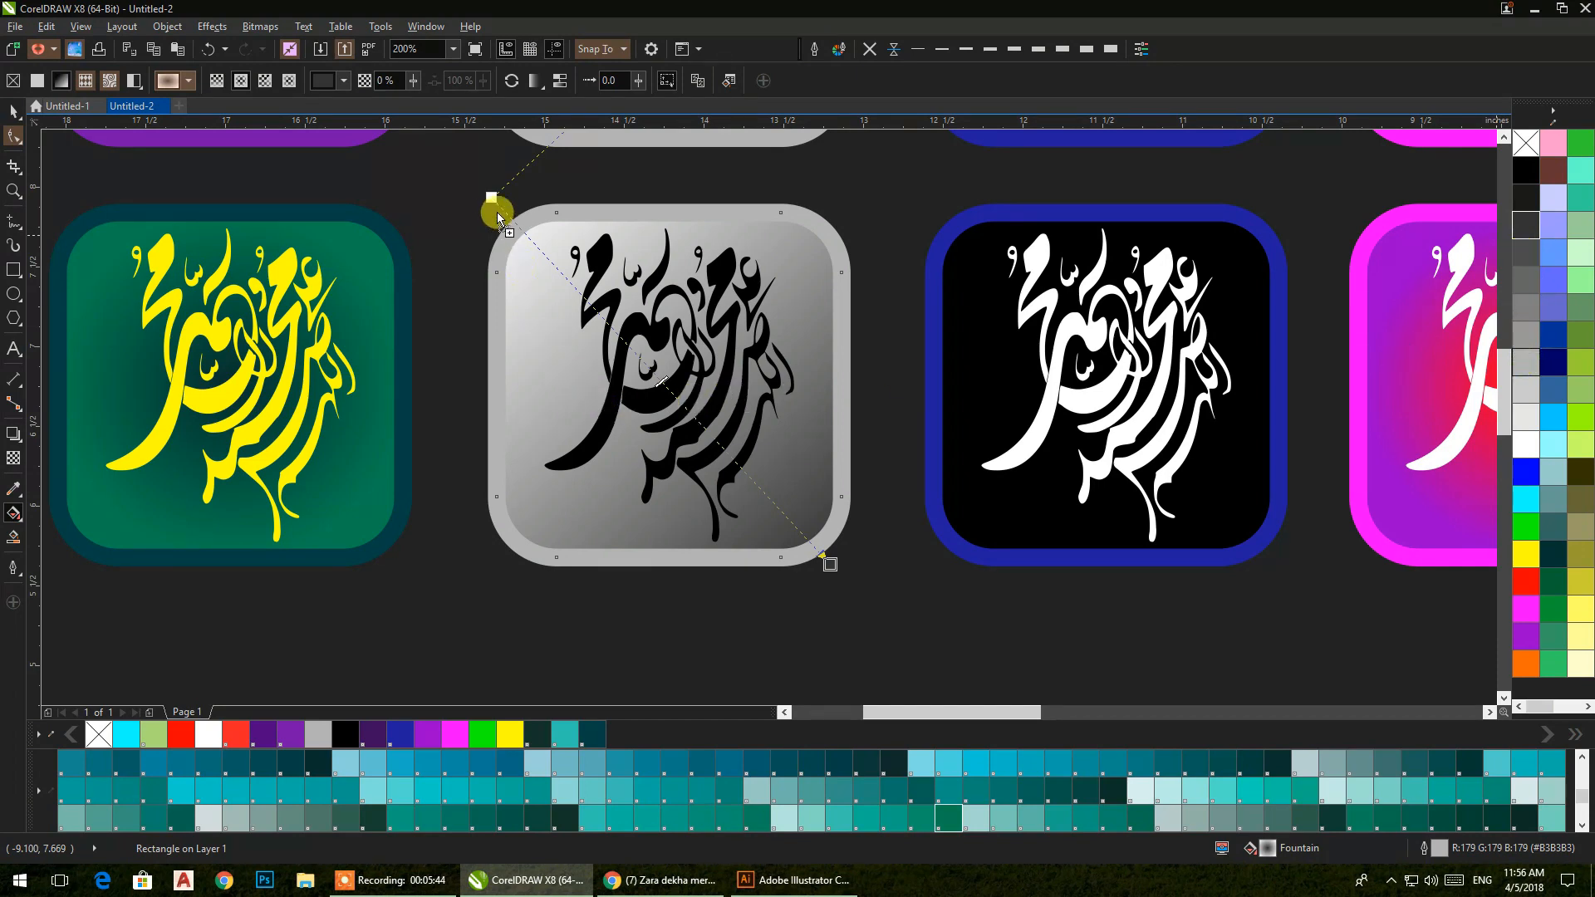
drag(492, 201, 491, 199)
double_click(664, 386)
drag(664, 386, 713, 438)
drag(1527, 308, 1179, 400)
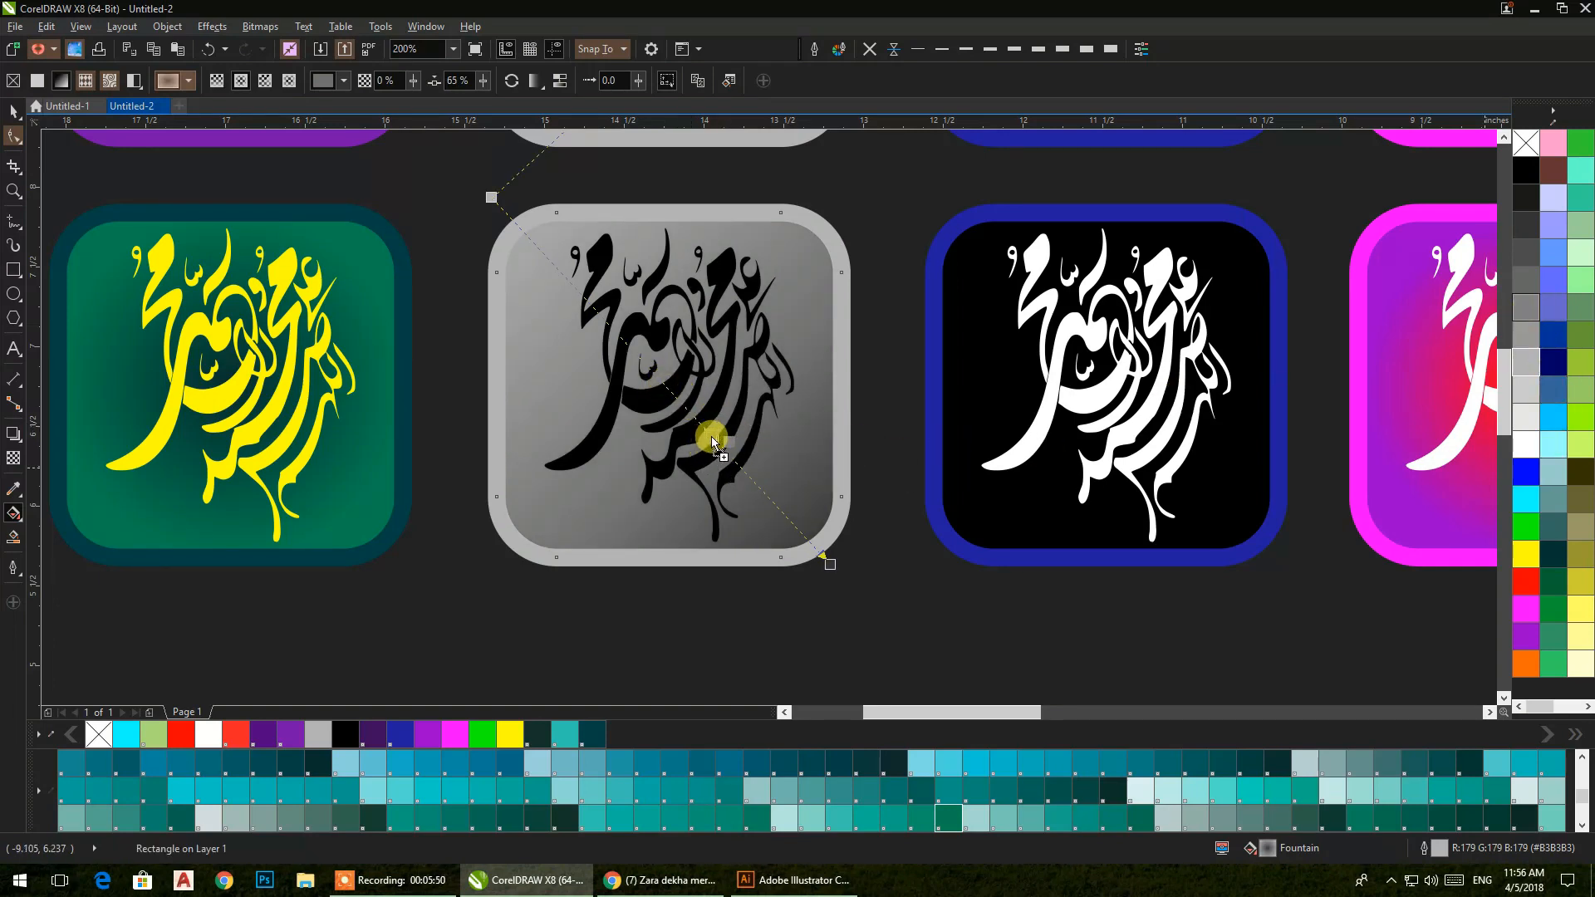
drag(713, 441, 713, 440)
- Add a light stop near the middle of the third tile's gradient and a dark gray stop at about 20%
double_click(664, 387)
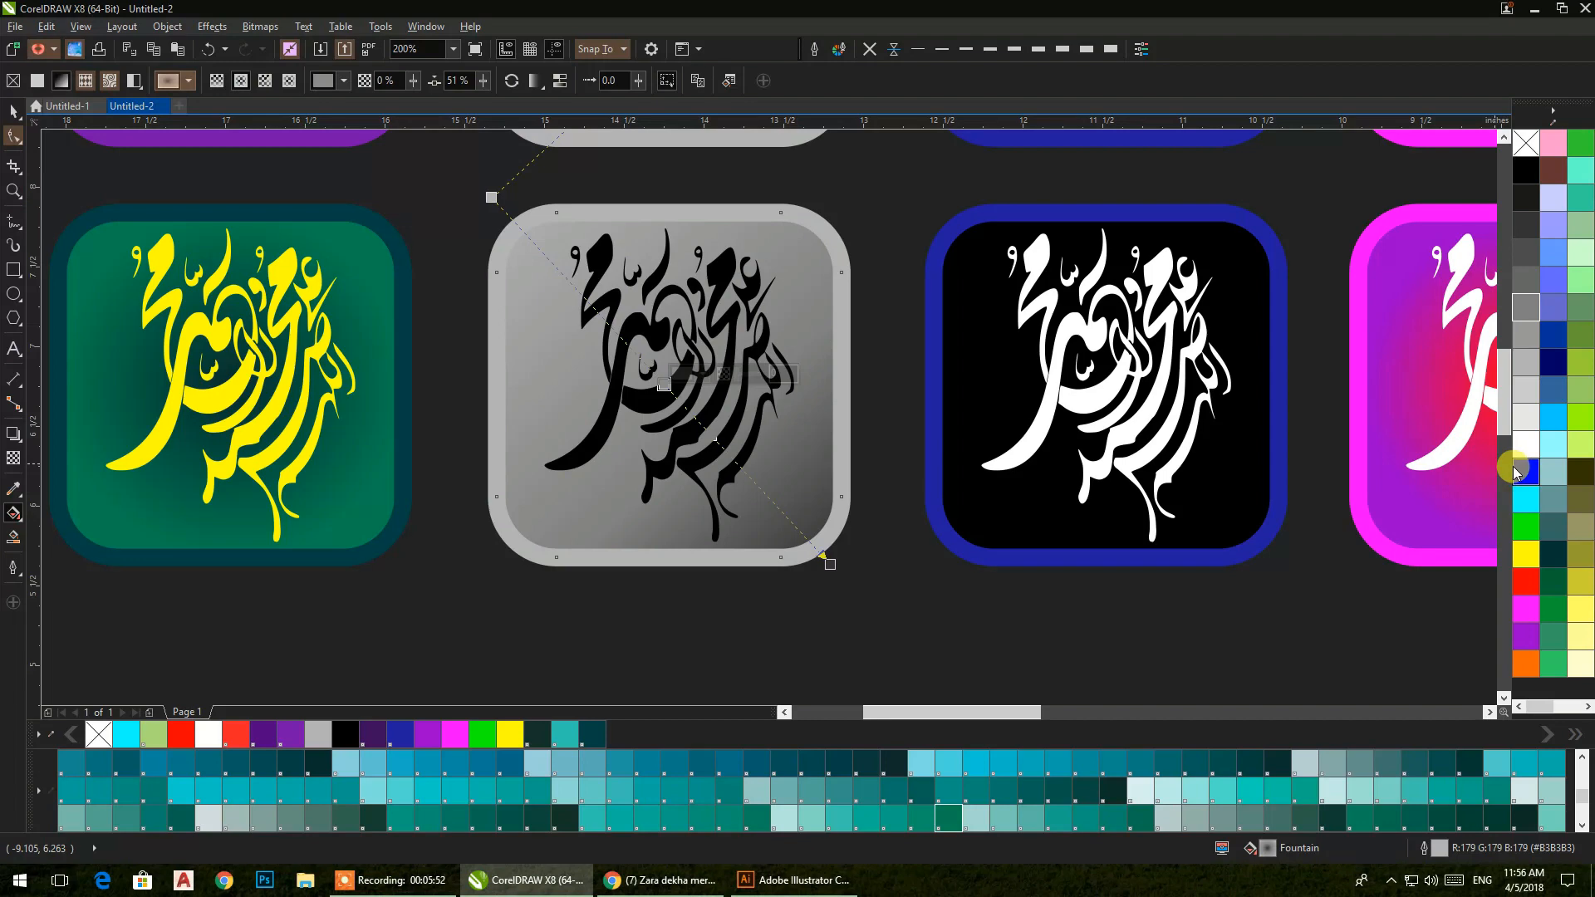
drag(1517, 401, 895, 373)
drag(674, 399, 661, 385)
double_click(561, 270)
drag(1532, 260, 552, 272)
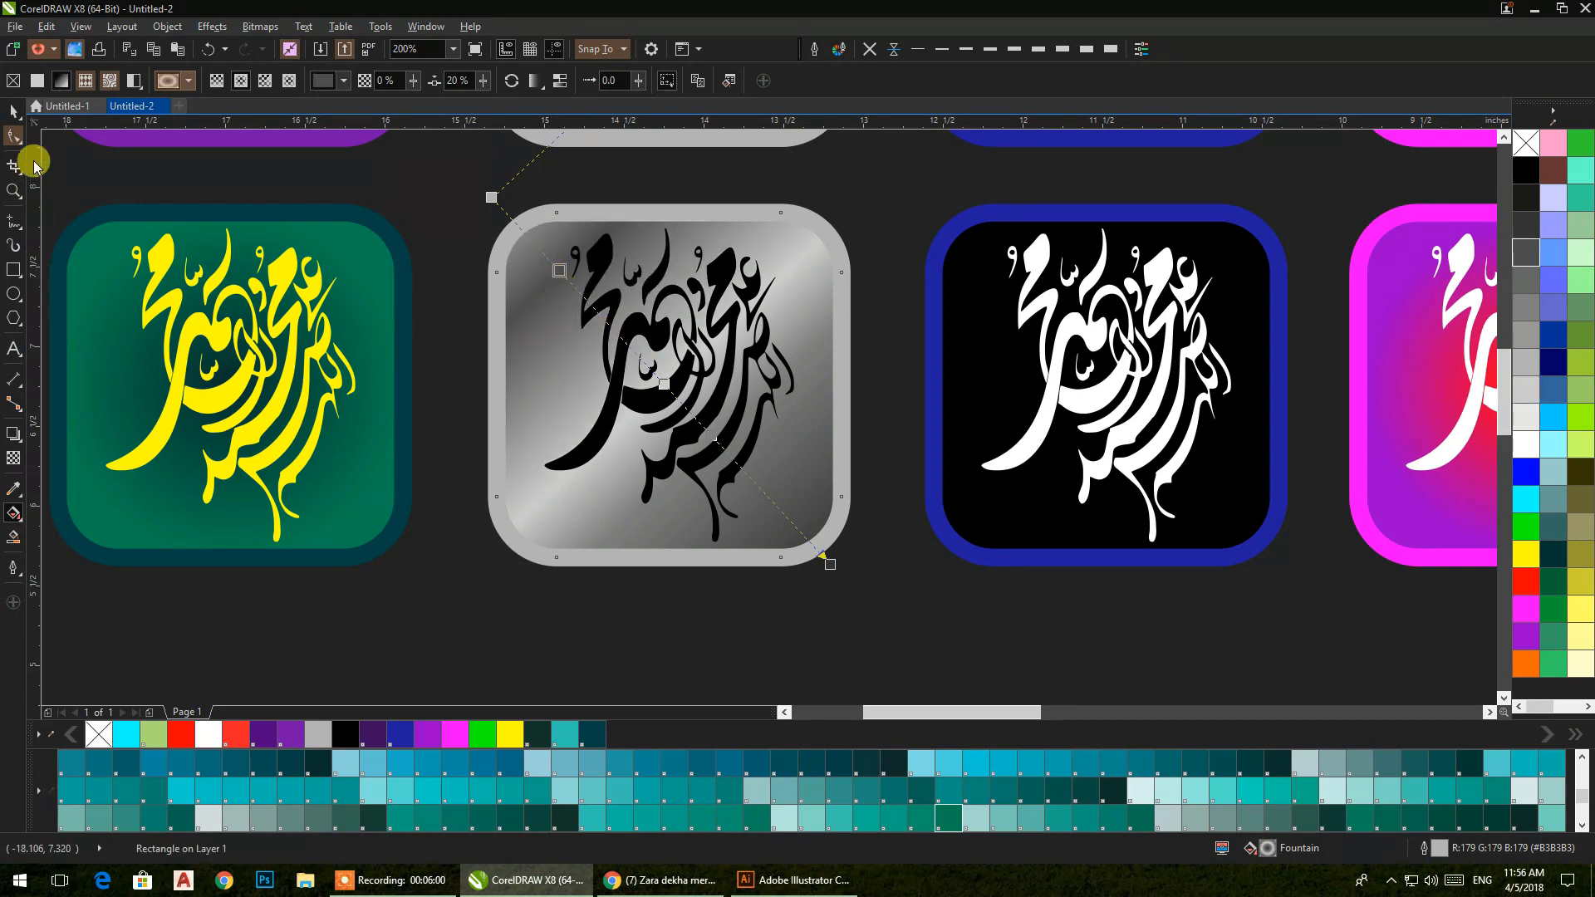
click(12, 115)
click(686, 591)
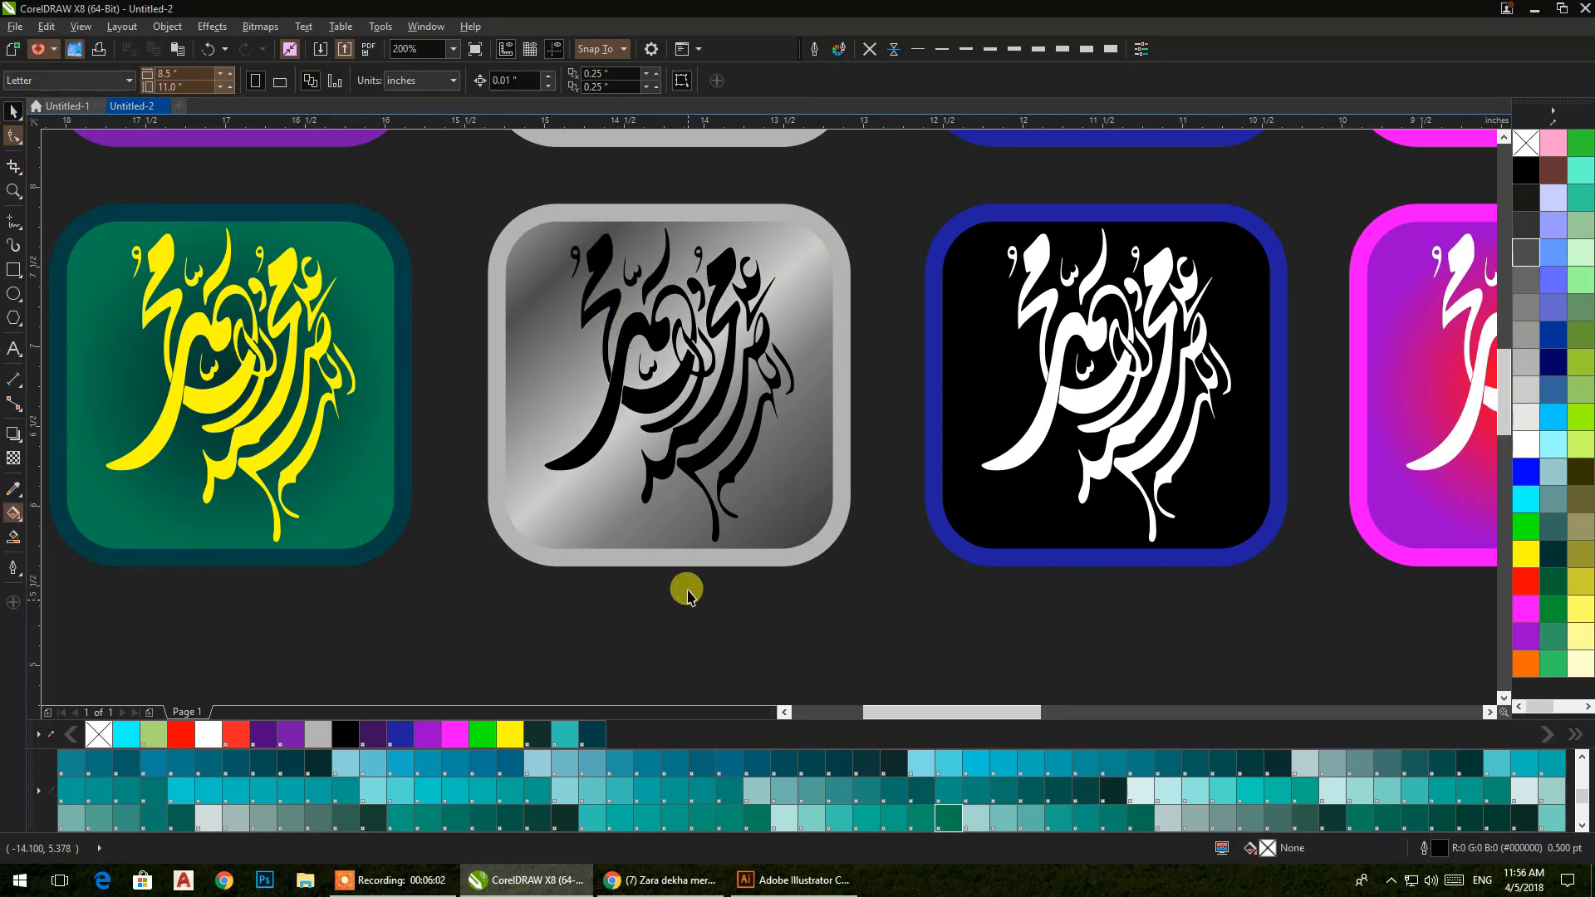
- Recolor the calligraphy on the lower row's third tile white
click(676, 564)
scroll(679, 440, down, 2)
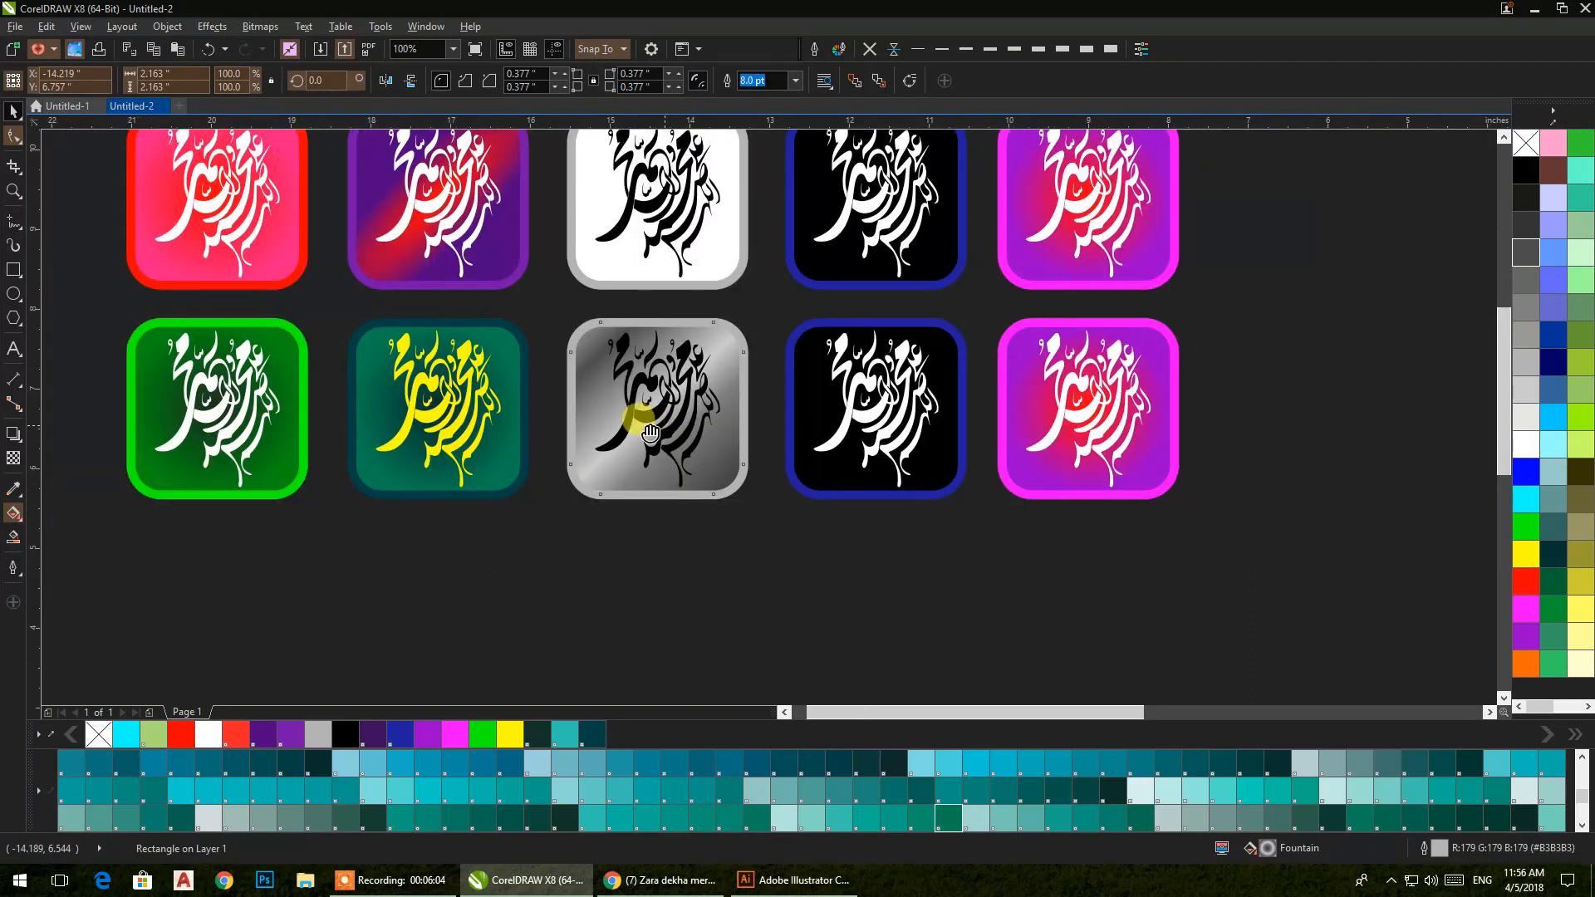
click(615, 507)
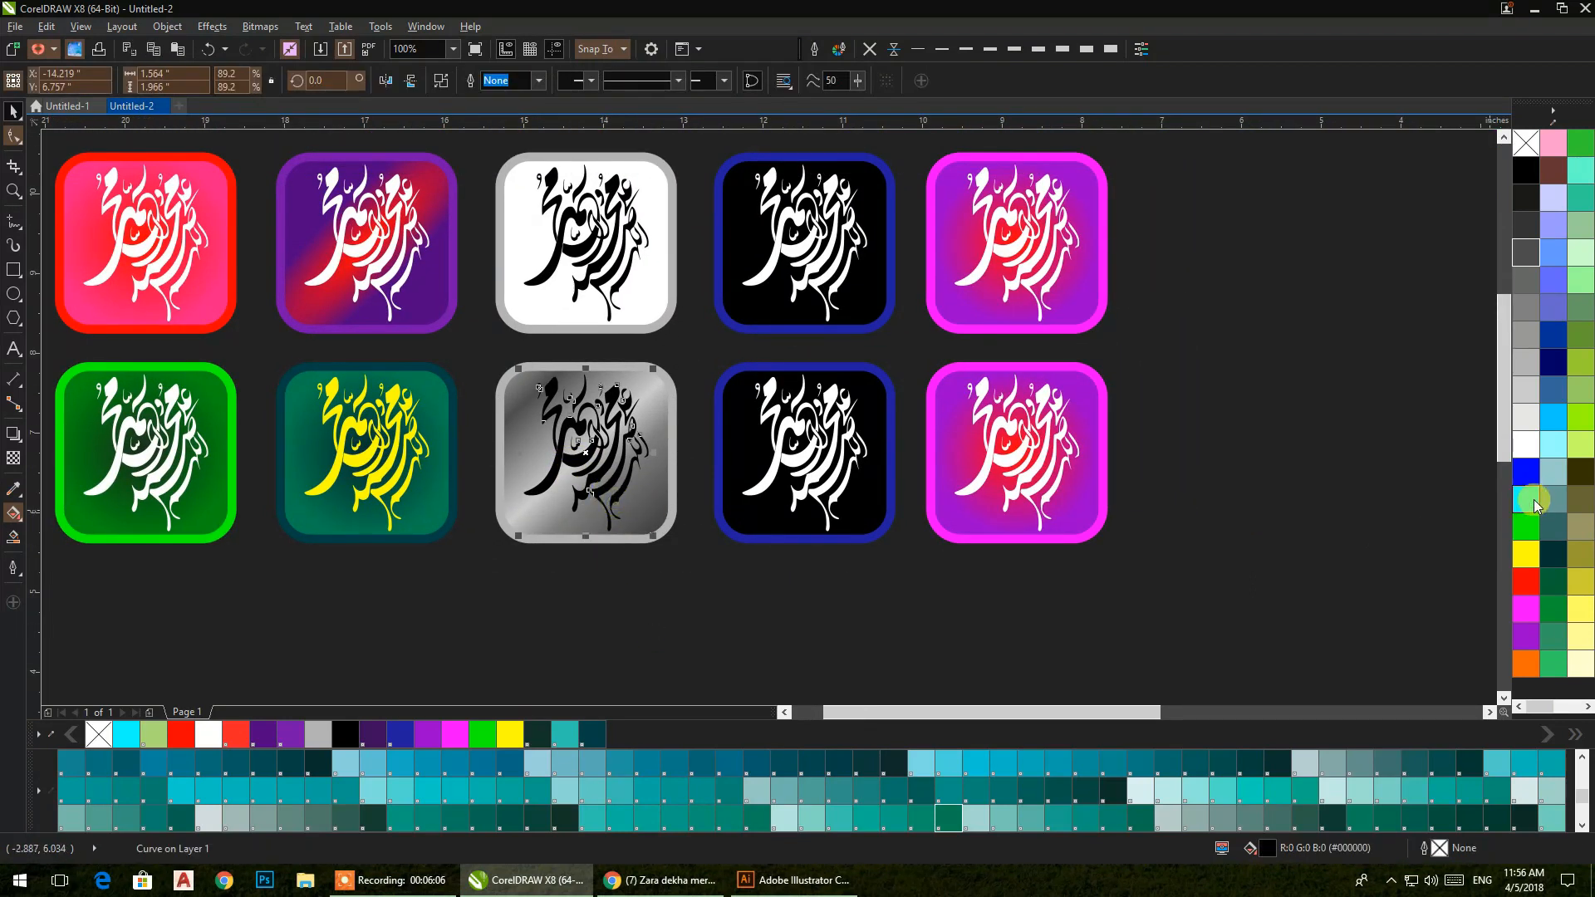
click(1525, 444)
click(737, 605)
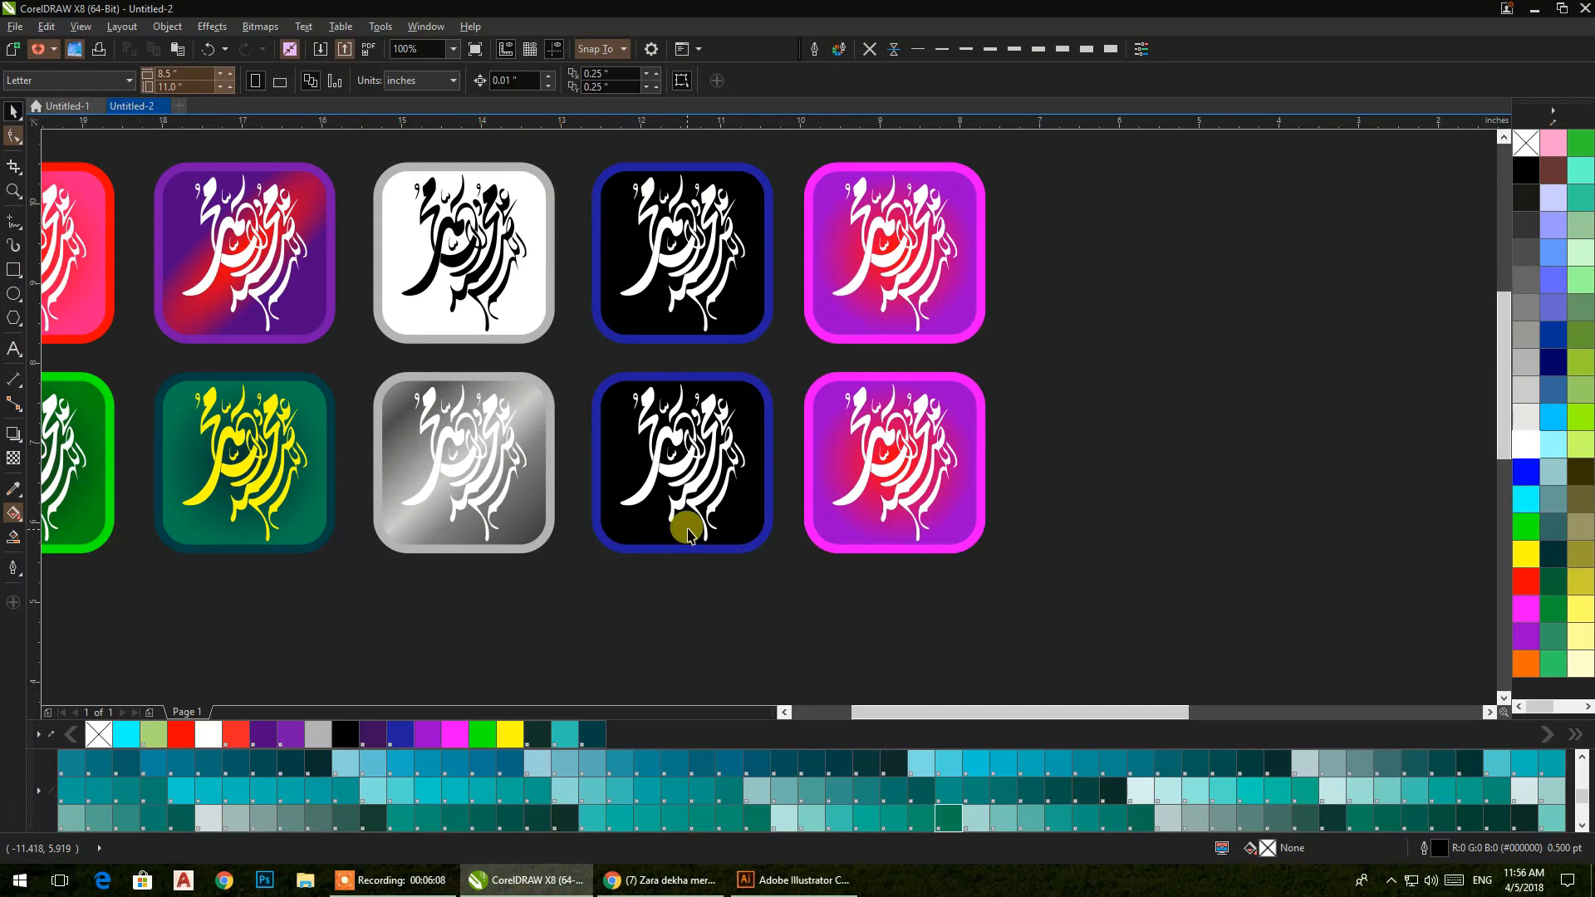
- Apply an elliptical gradient to the lower row's fourth tile, with red at the center and black at the outer edge
scroll(680, 528, up, 2)
click(661, 536)
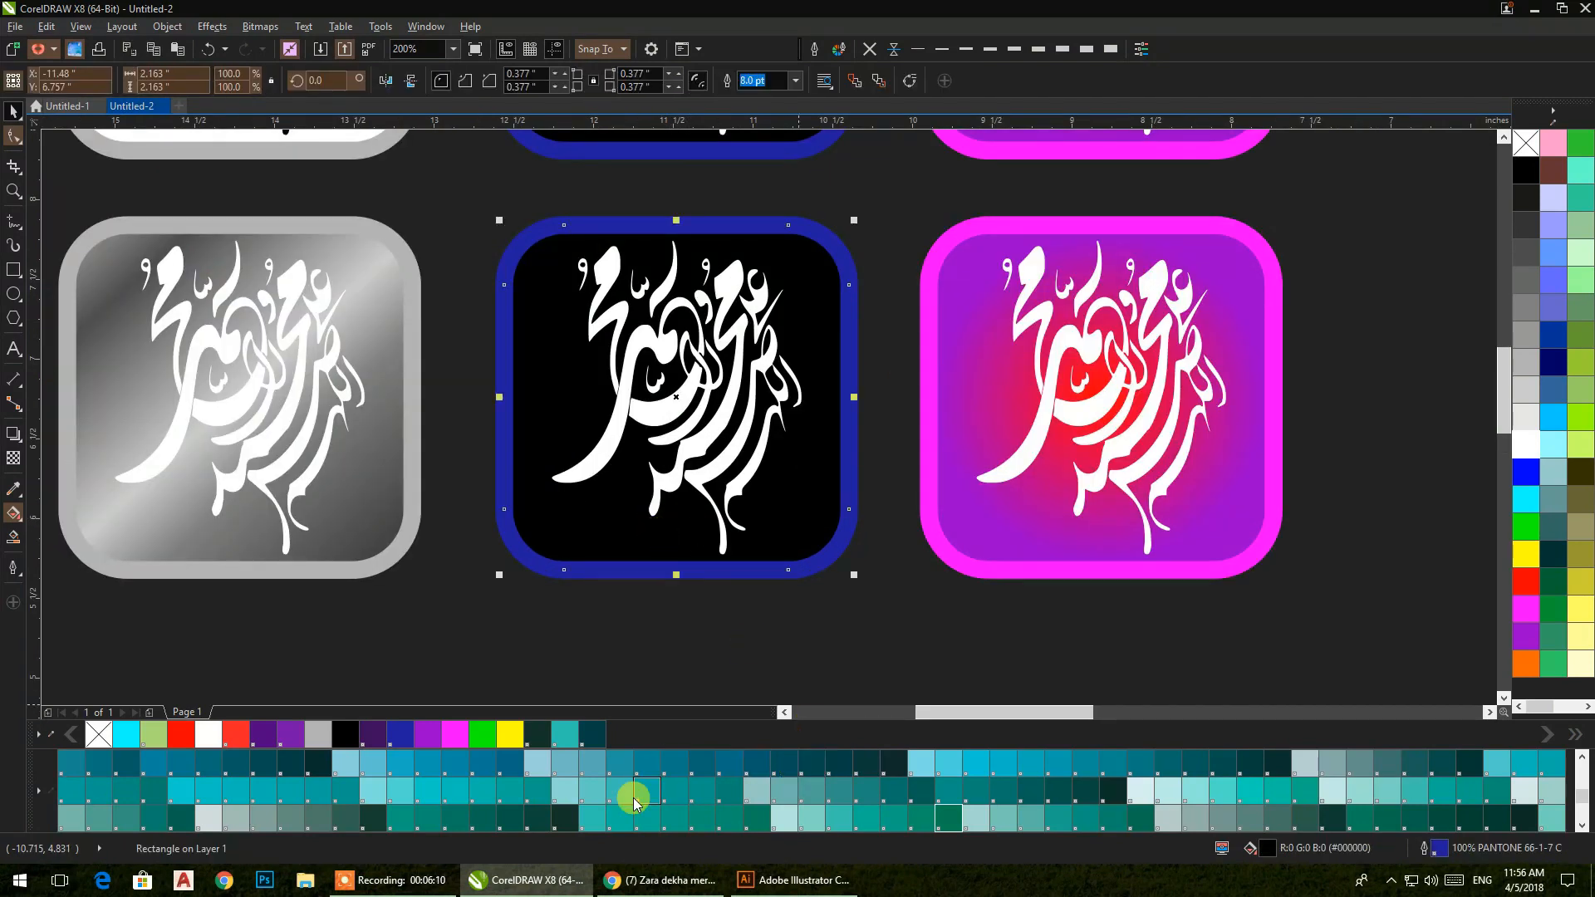
scroll(633, 801, down, 3)
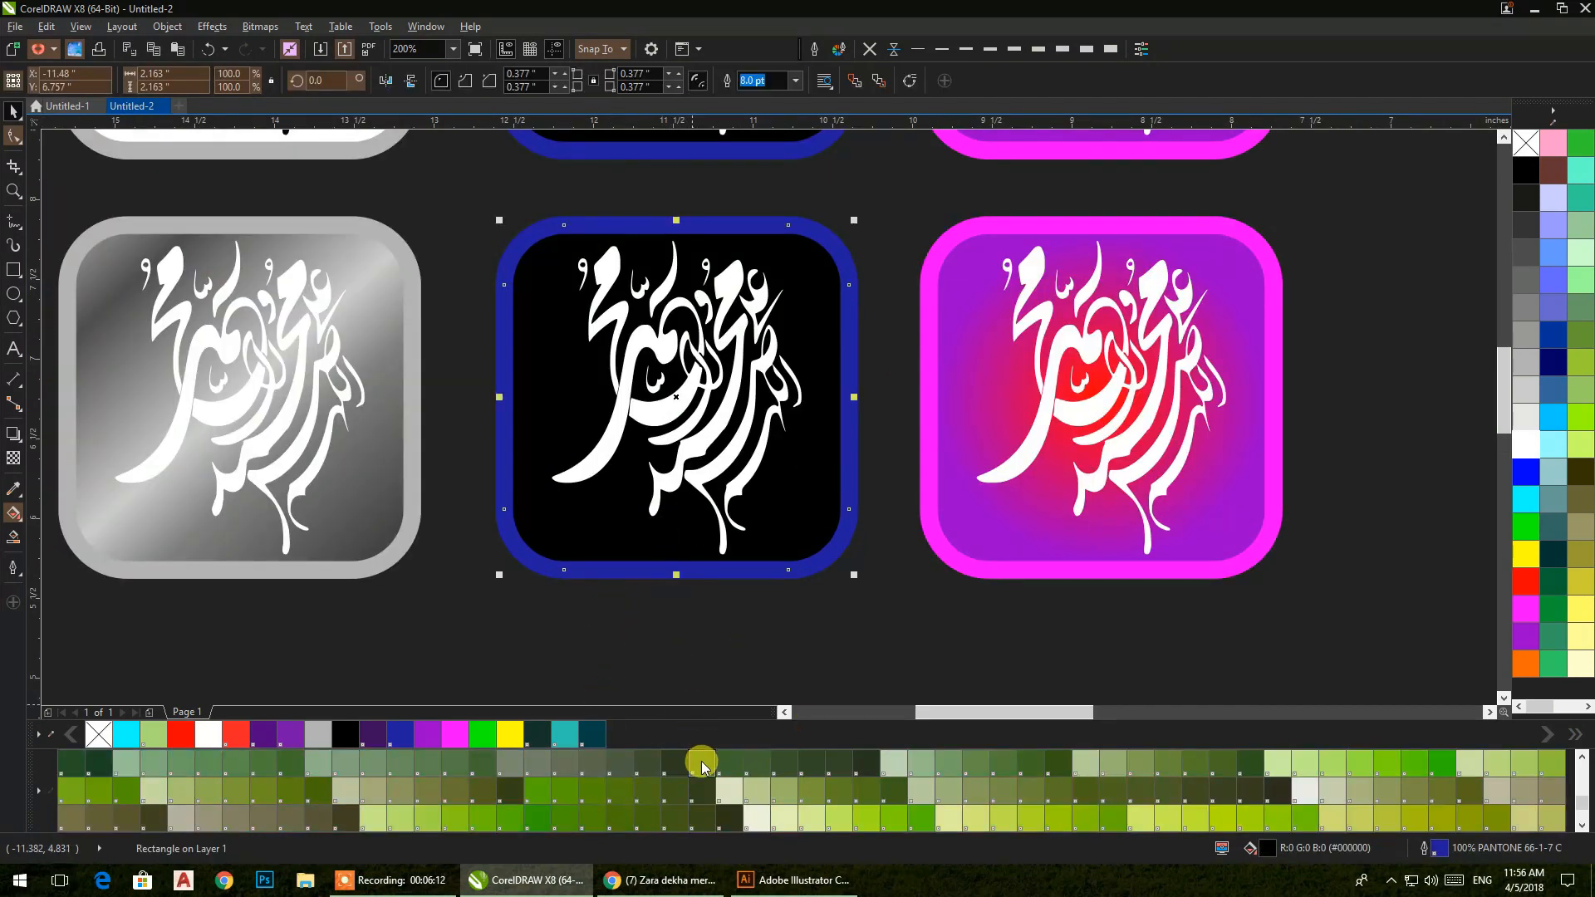
scroll(702, 764, down, 2)
scroll(700, 772, down, 4)
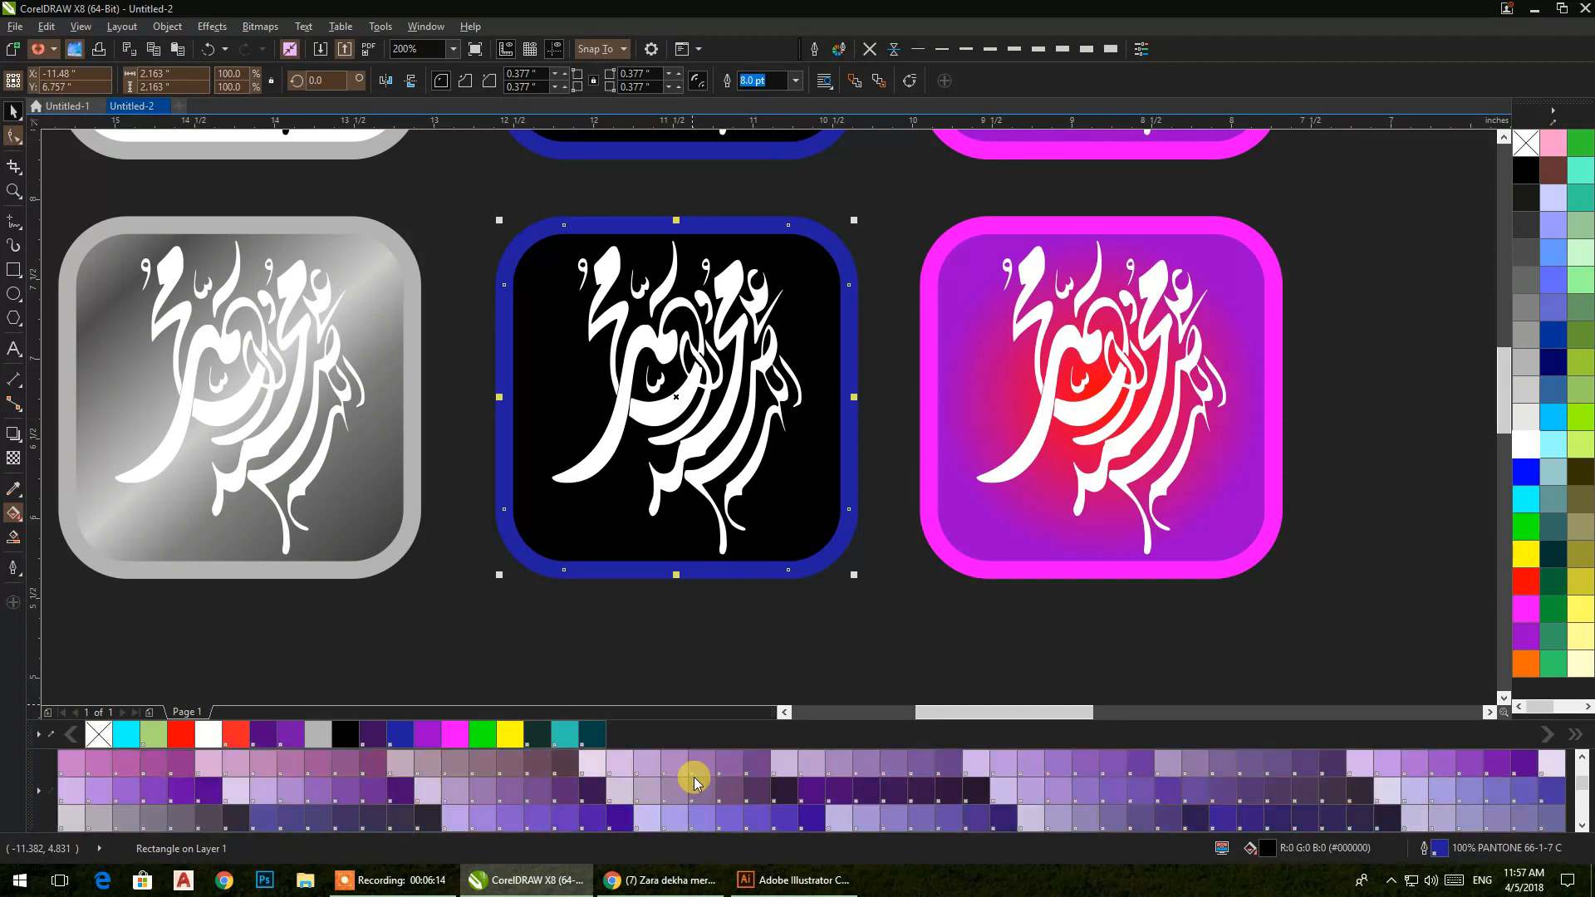
scroll(694, 783, down, 3)
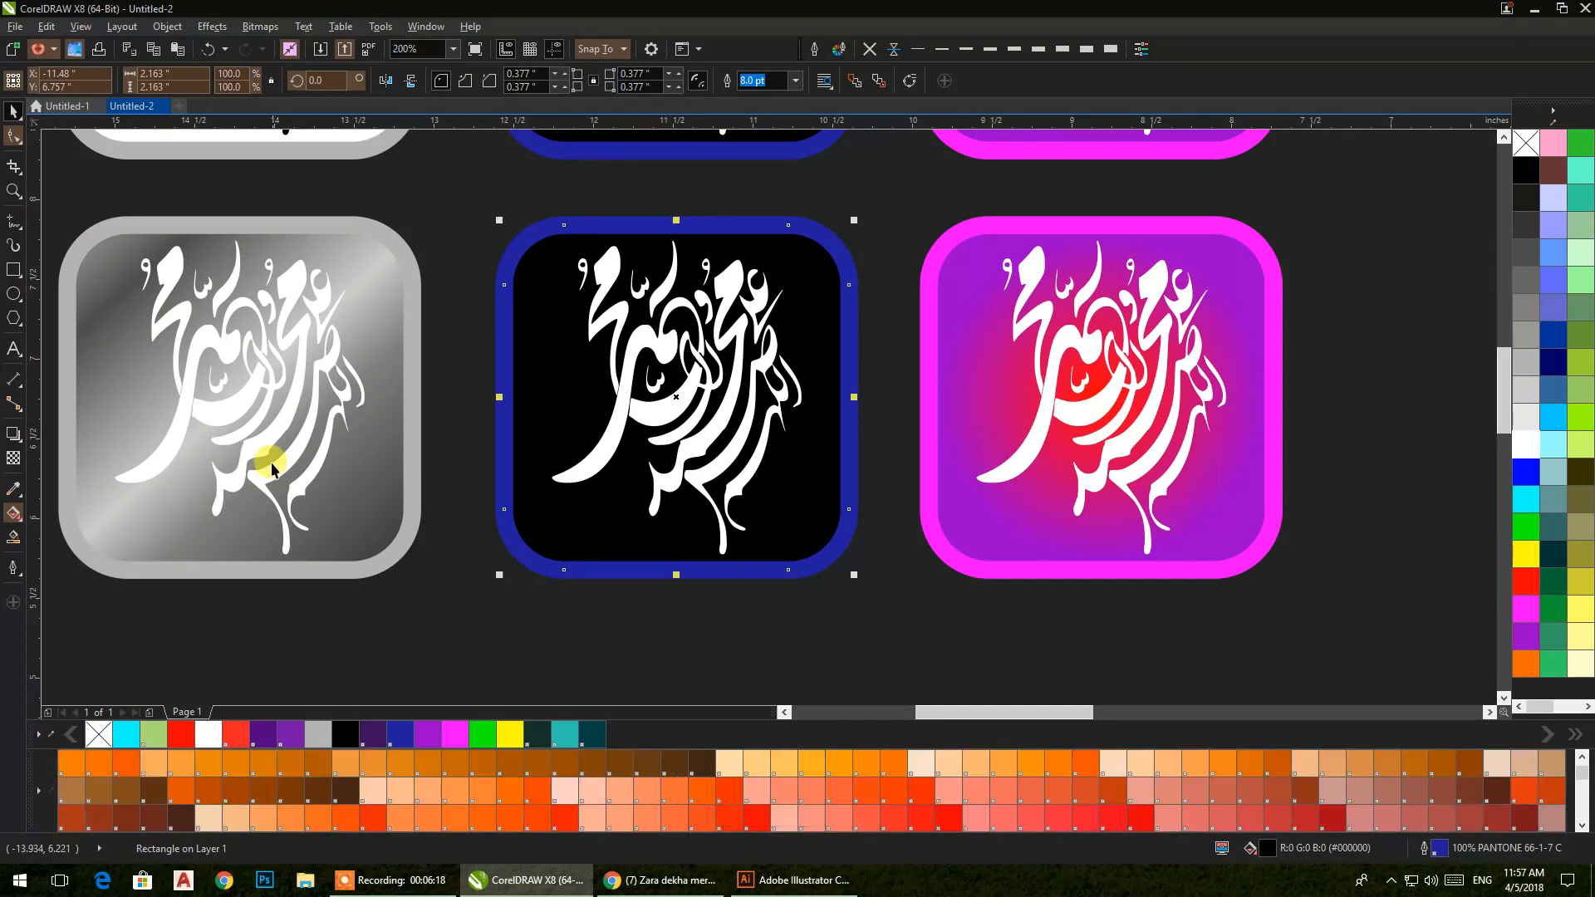
click(13, 514)
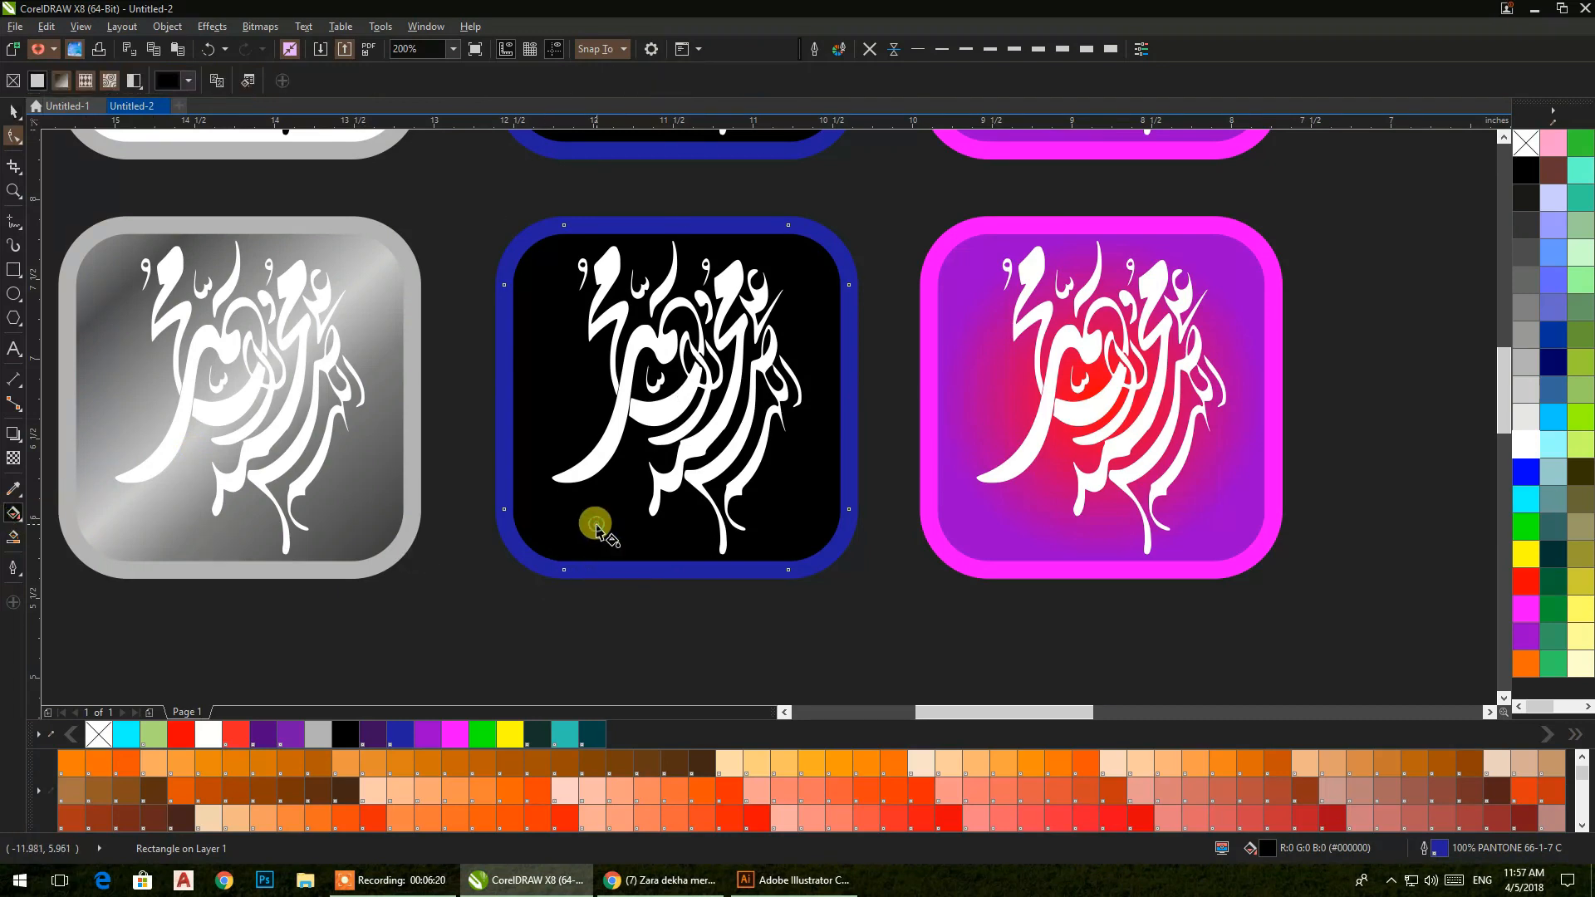
drag(671, 394, 570, 553)
click(241, 83)
drag(623, 475, 676, 396)
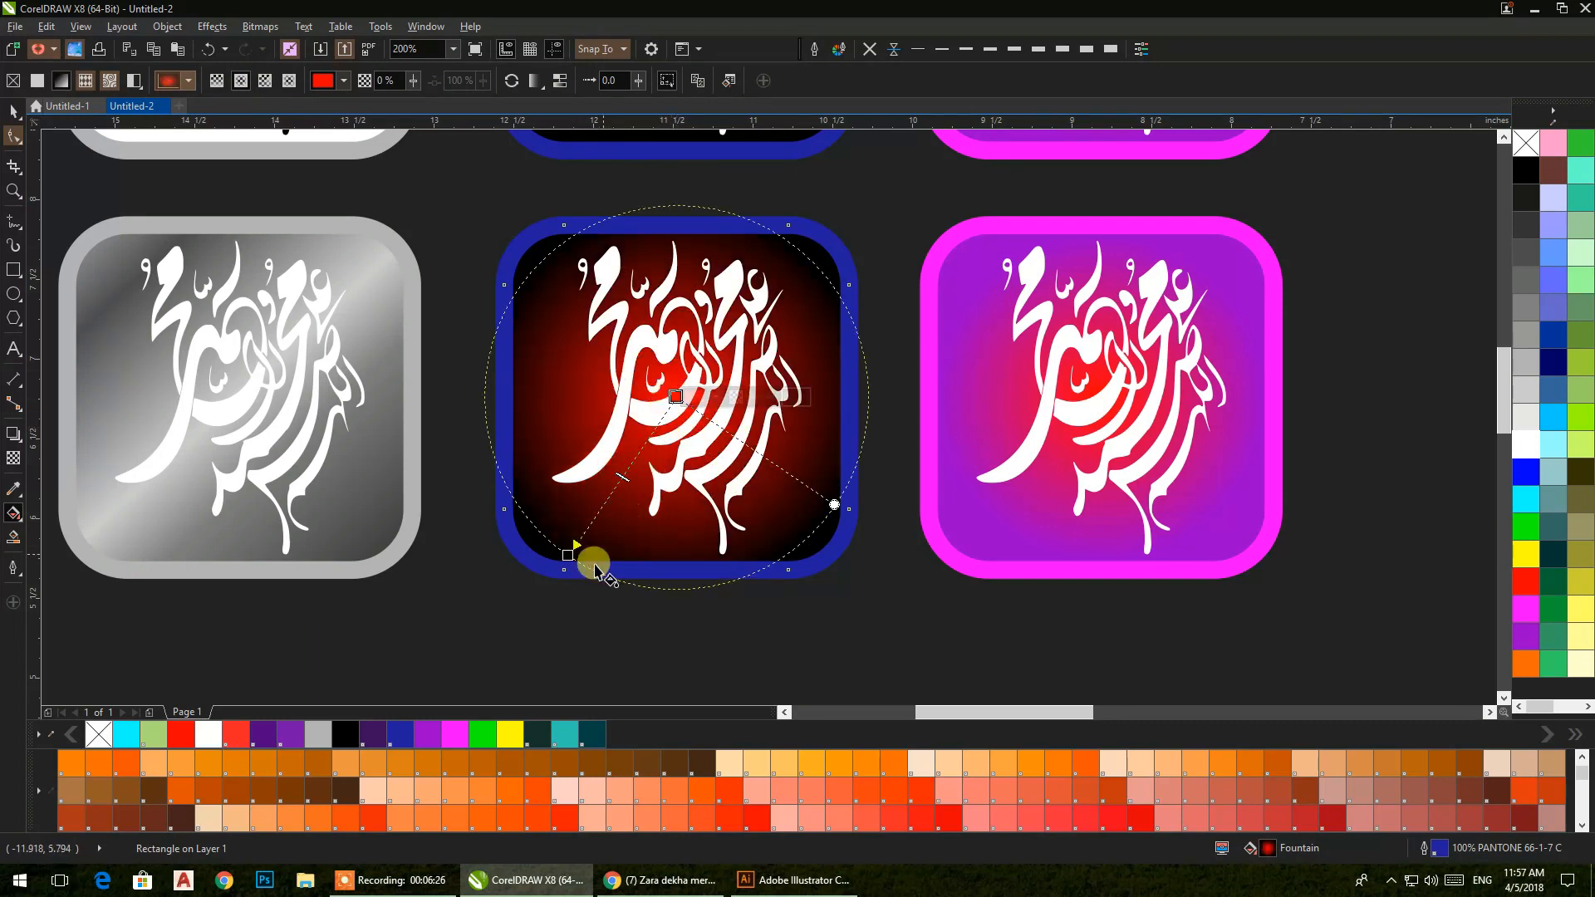
- Align the fourth tile's gradient straight down to its lower edge and recolor it dark brown at the center and bright red outside
drag(567, 555, 674, 570)
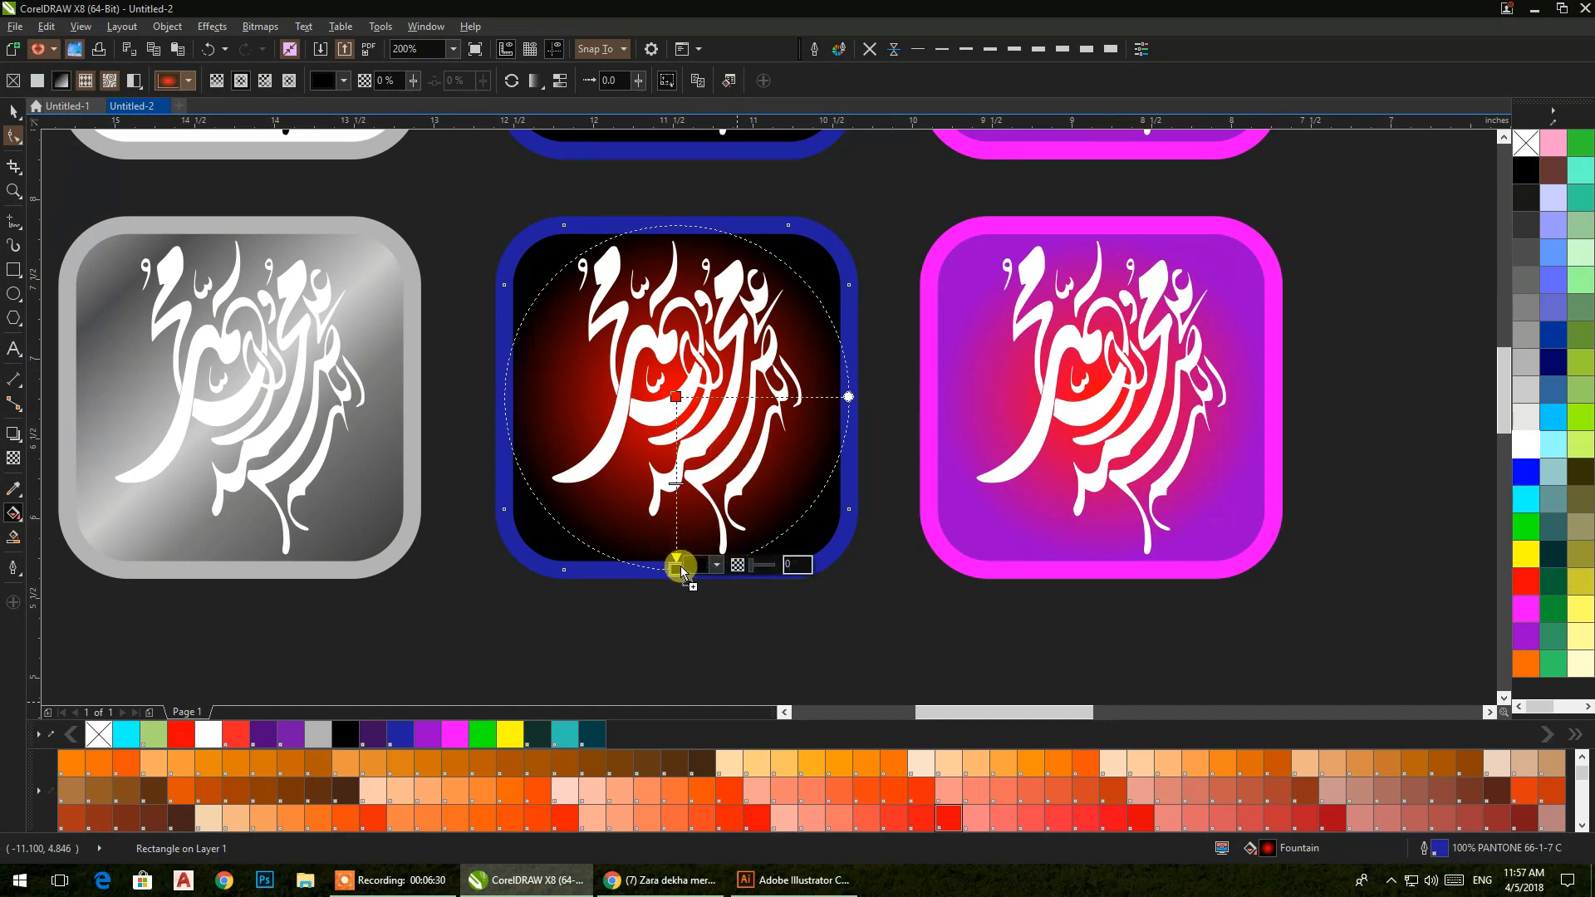
drag(678, 573, 676, 571)
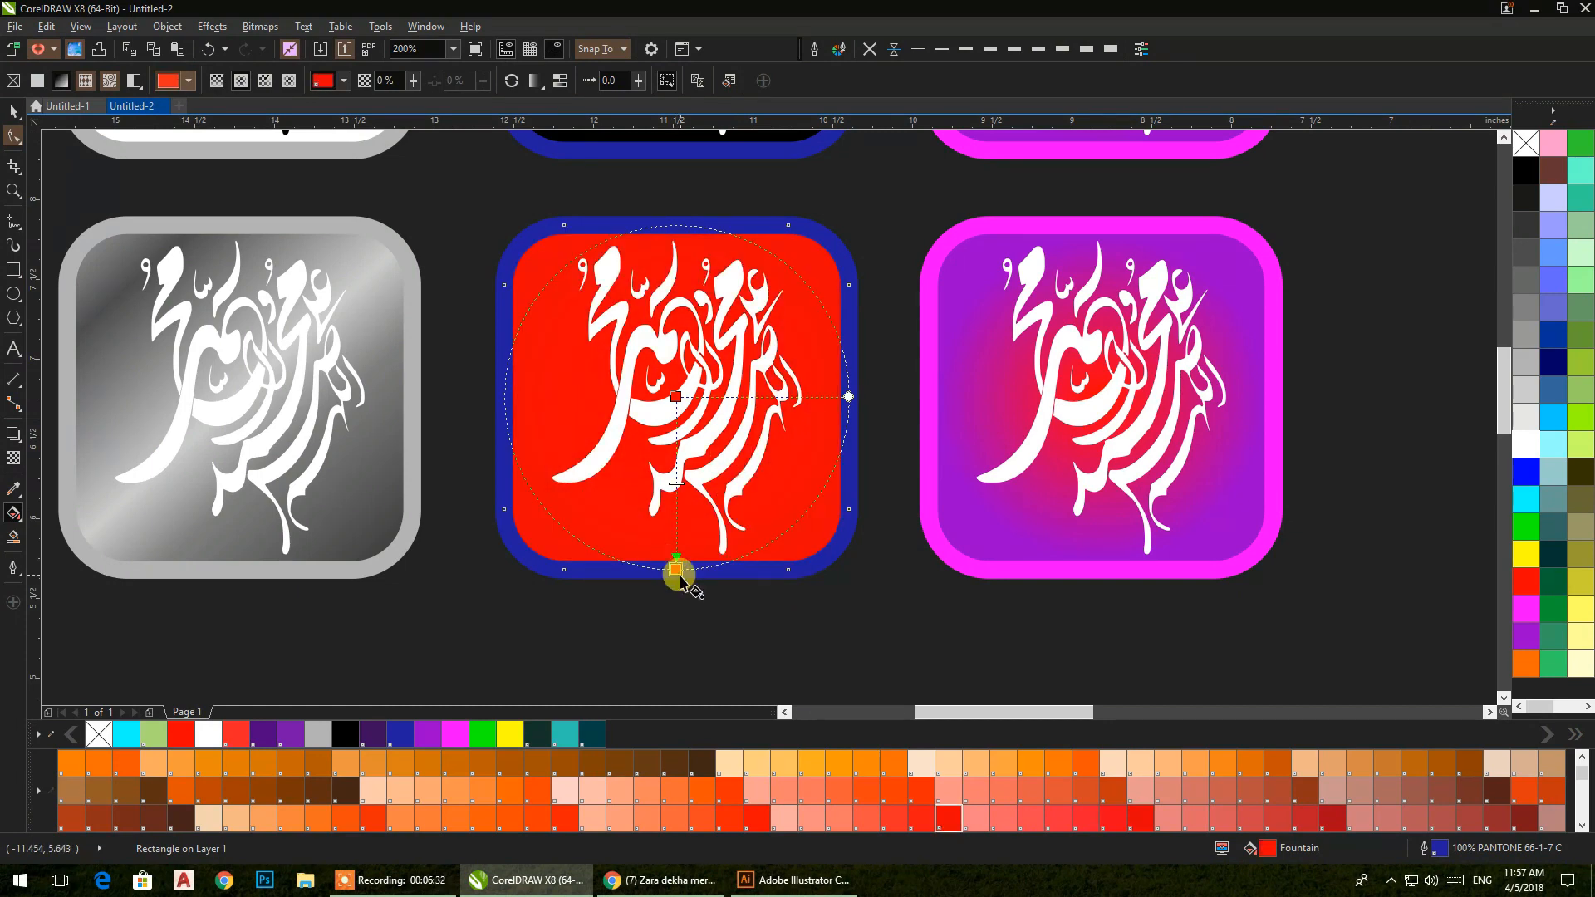
drag(581, 826, 677, 398)
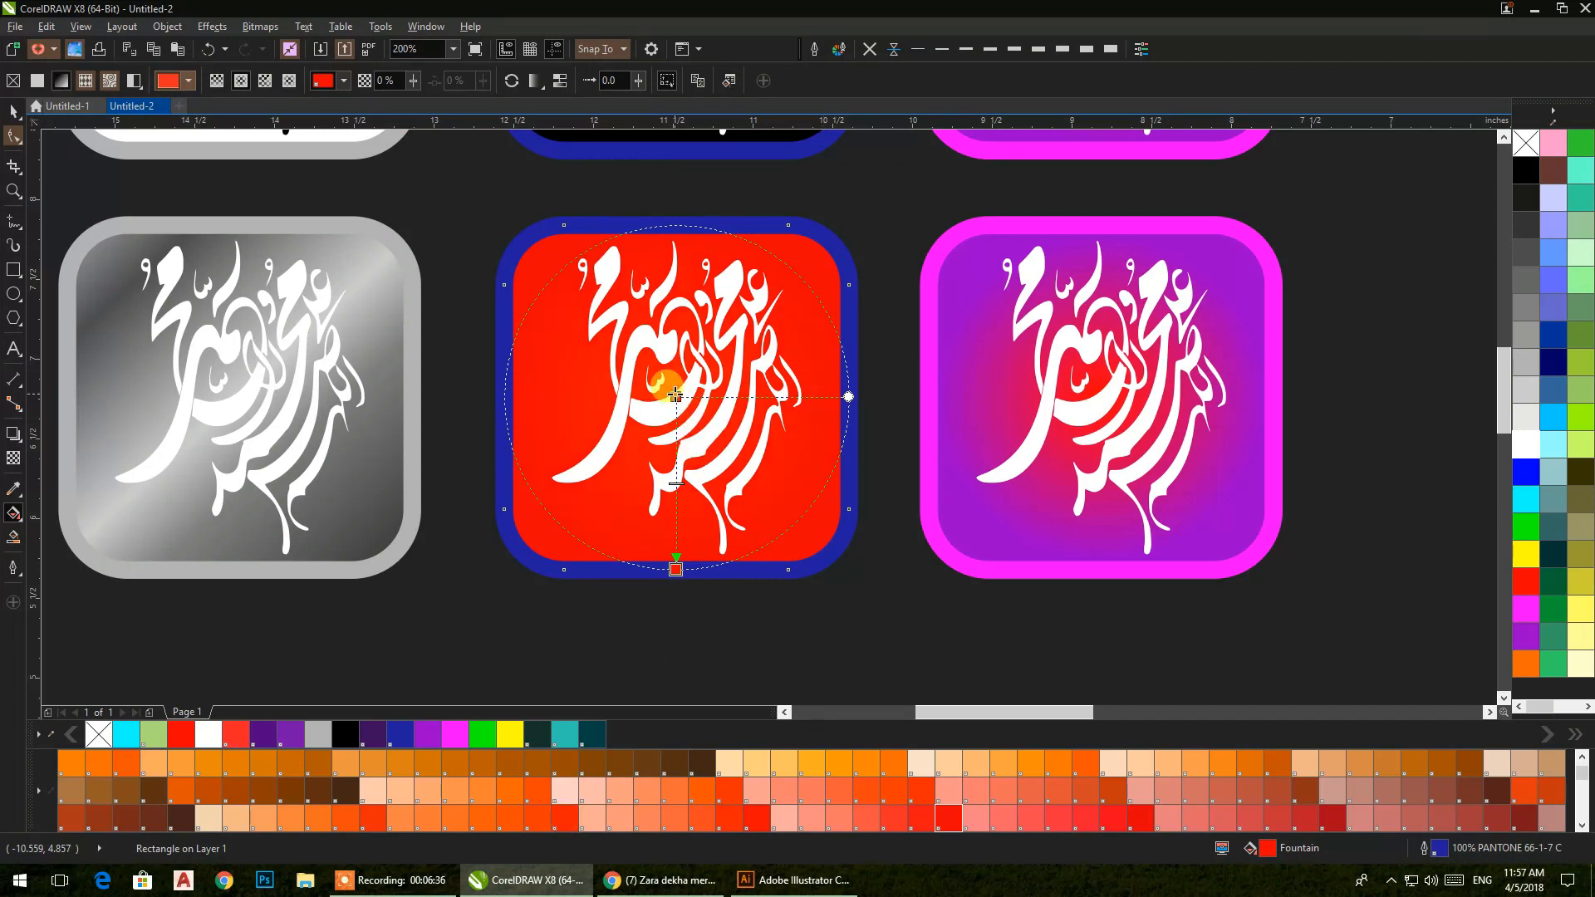
drag(352, 805, 677, 397)
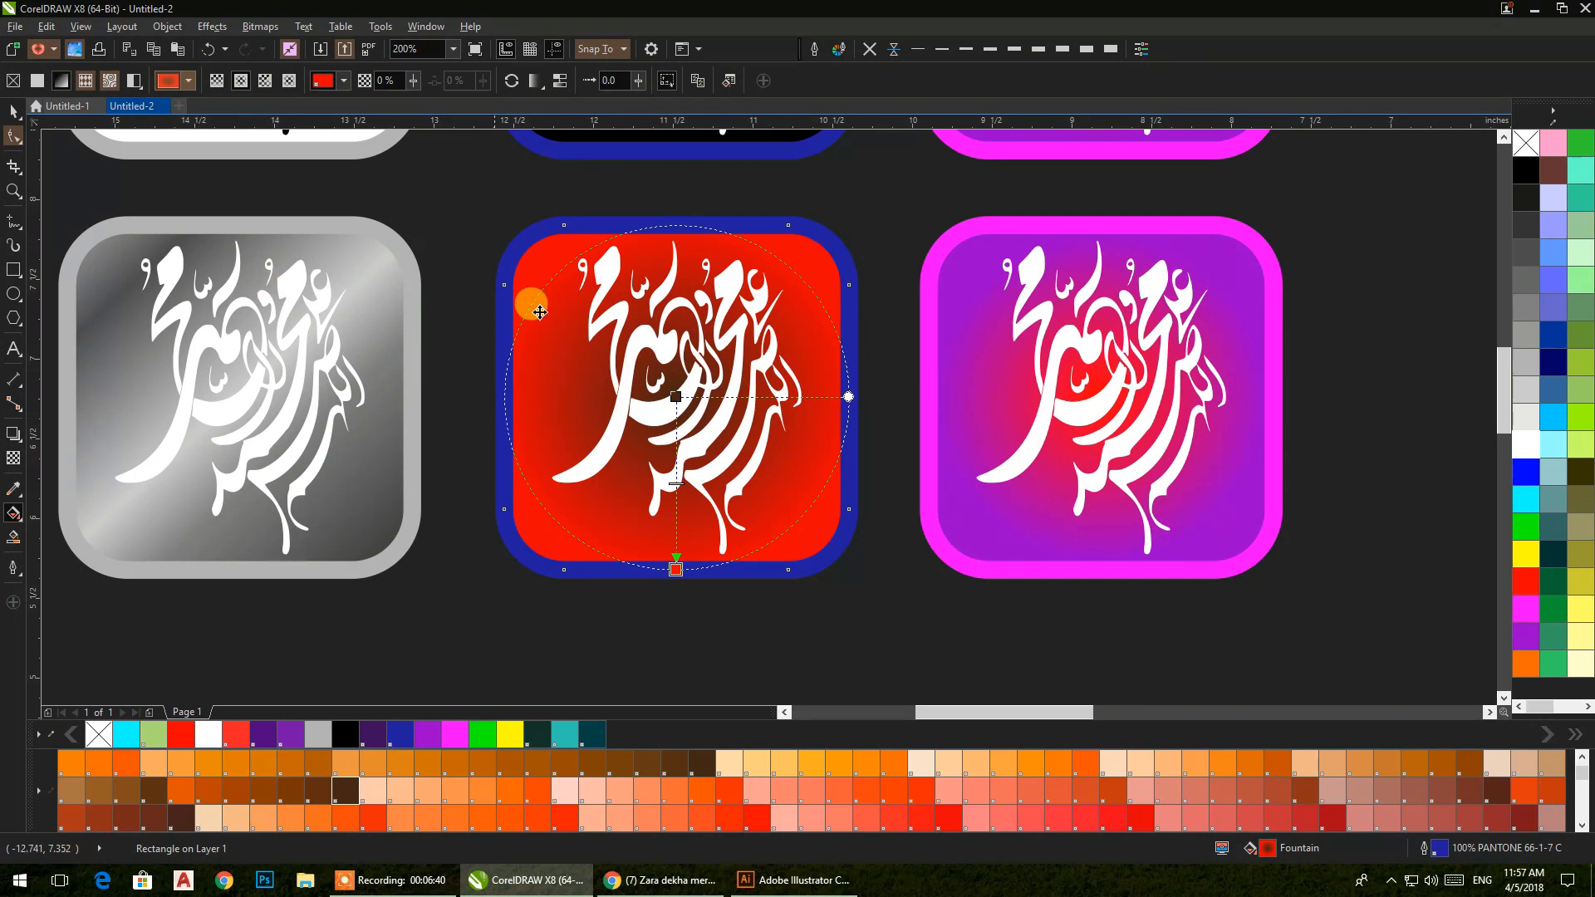
- Change the outline of the lower row's fourth tile to light red PANTONE 20-1-4 C
click(516, 280)
right_click(948, 818)
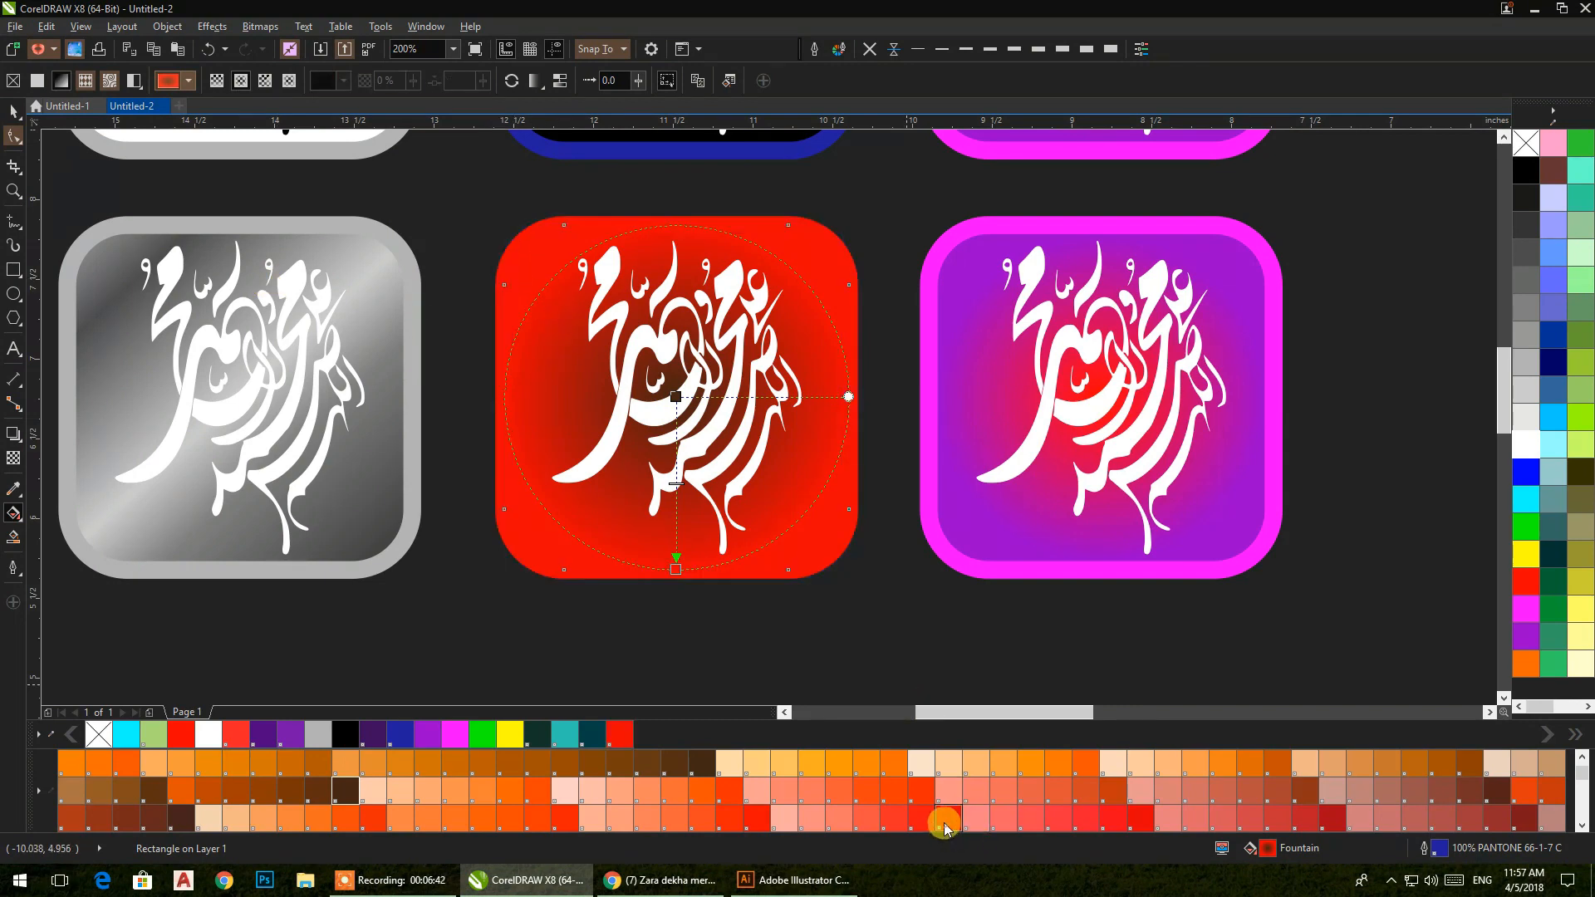
right_click(863, 818)
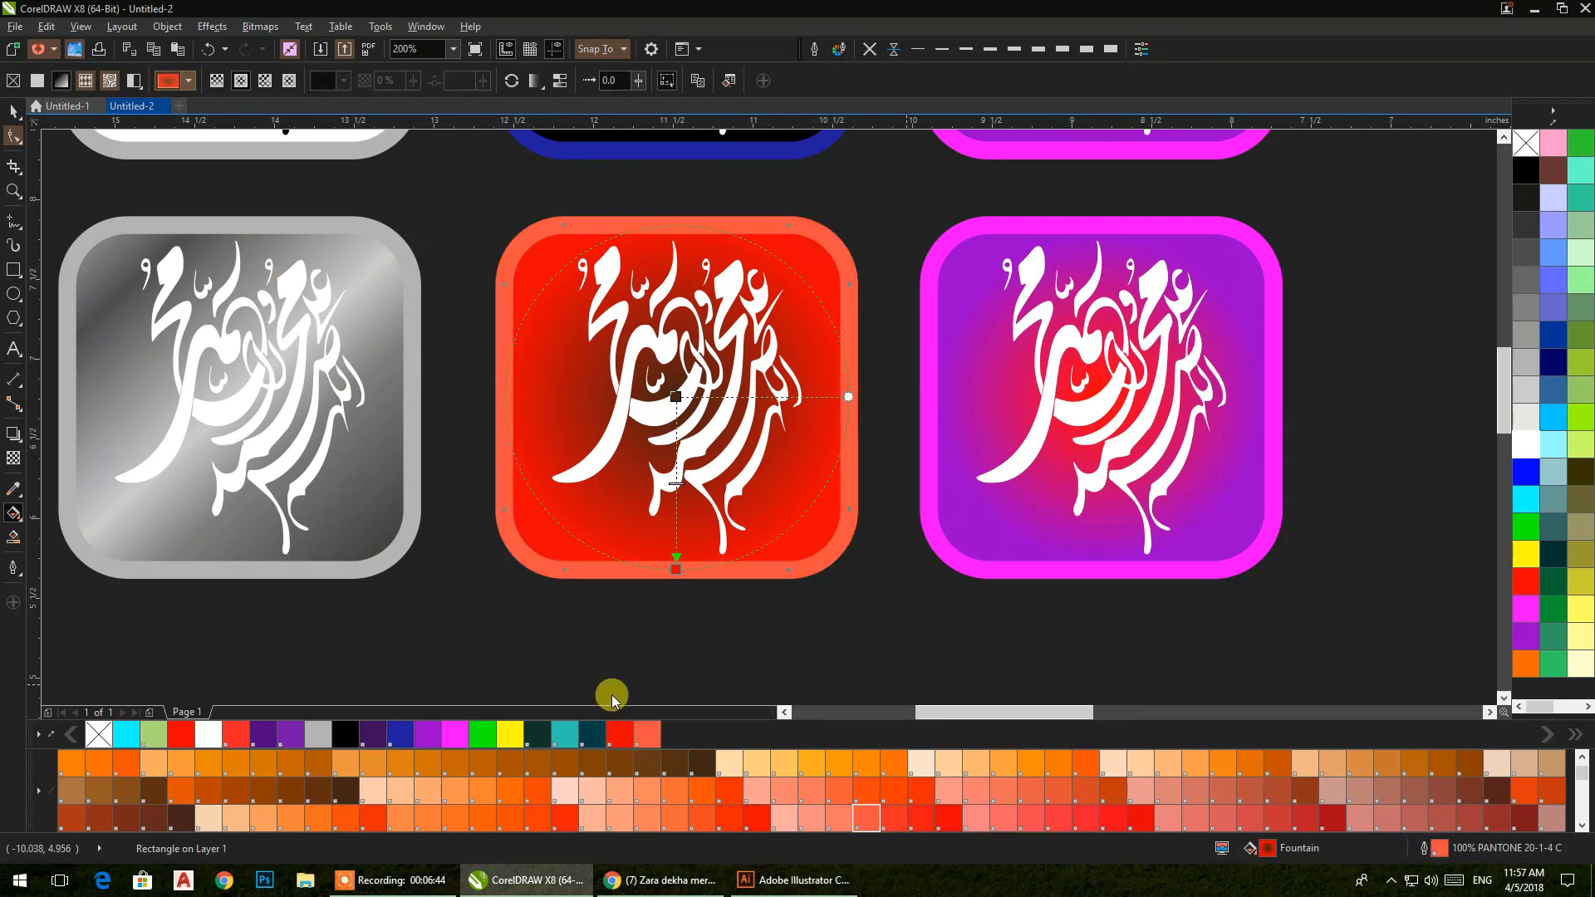
click(13, 110)
click(912, 606)
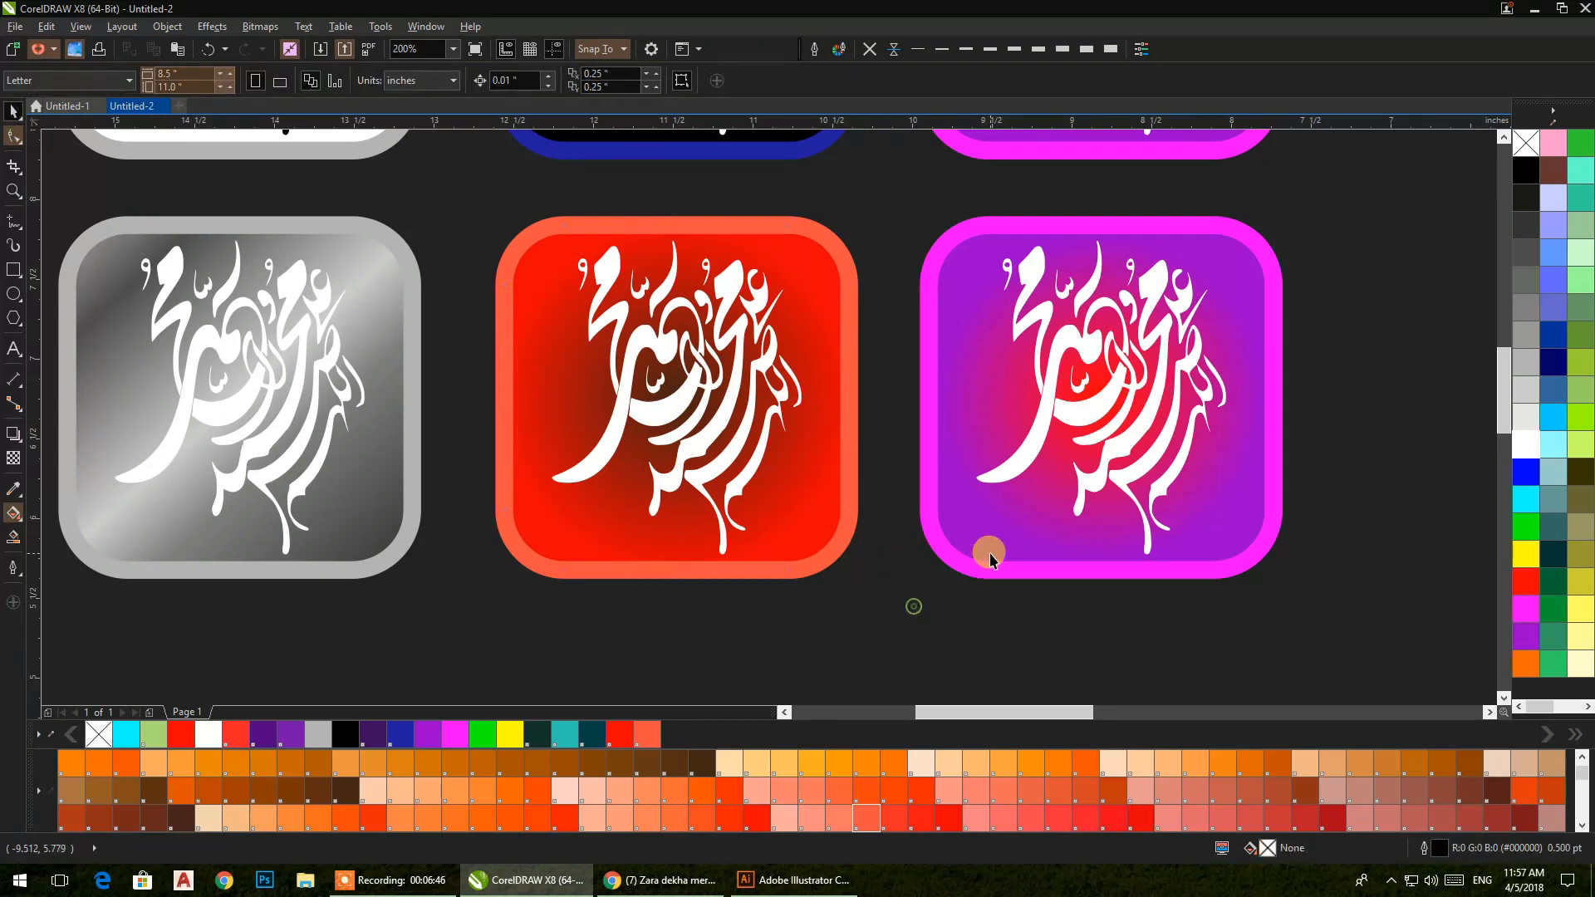
- Fill the lower row's fifth tile with solid dark red PANTONE 21-3-7 C and set its outline to red PANTONE 21-1-7 C
drag(1035, 528, 769, 526)
click(779, 535)
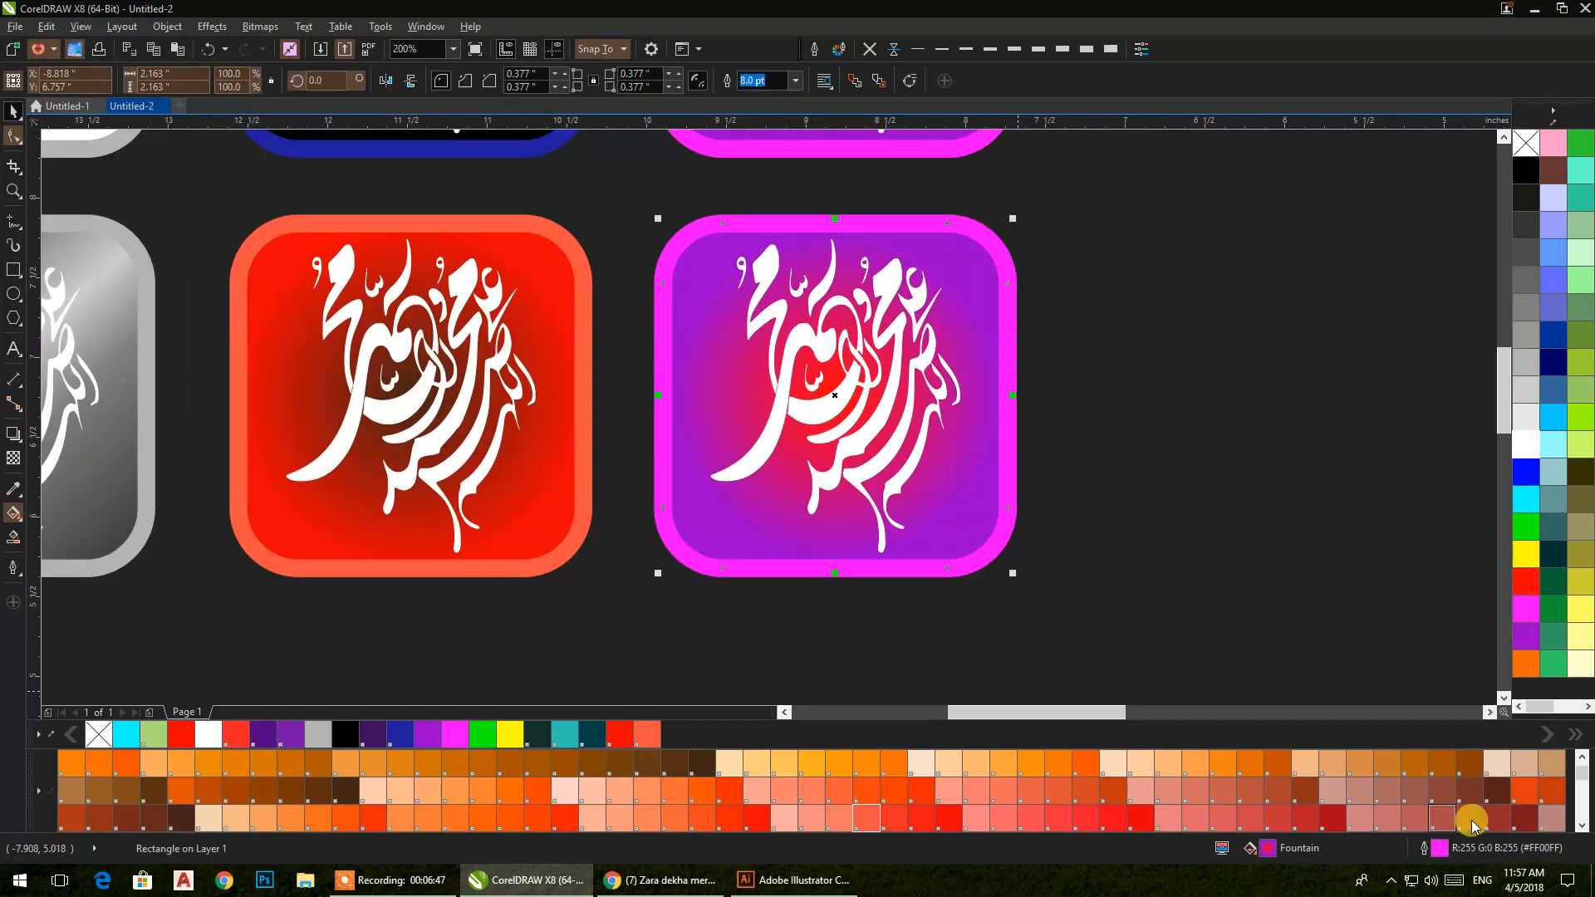
click(1524, 818)
click(1178, 555)
click(1009, 495)
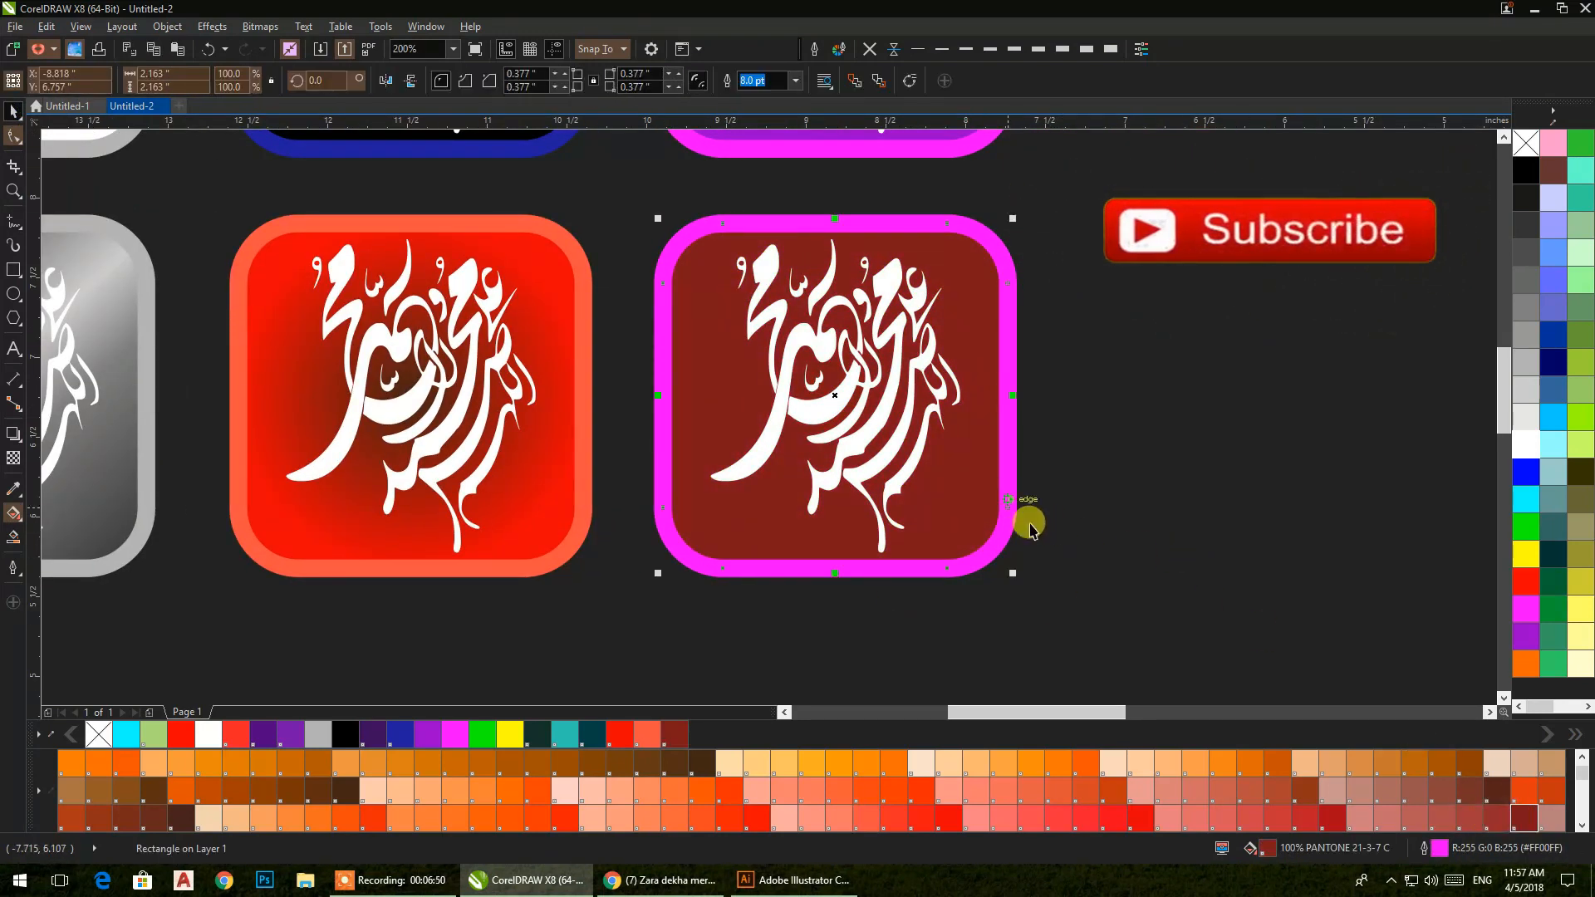
right_click(1145, 818)
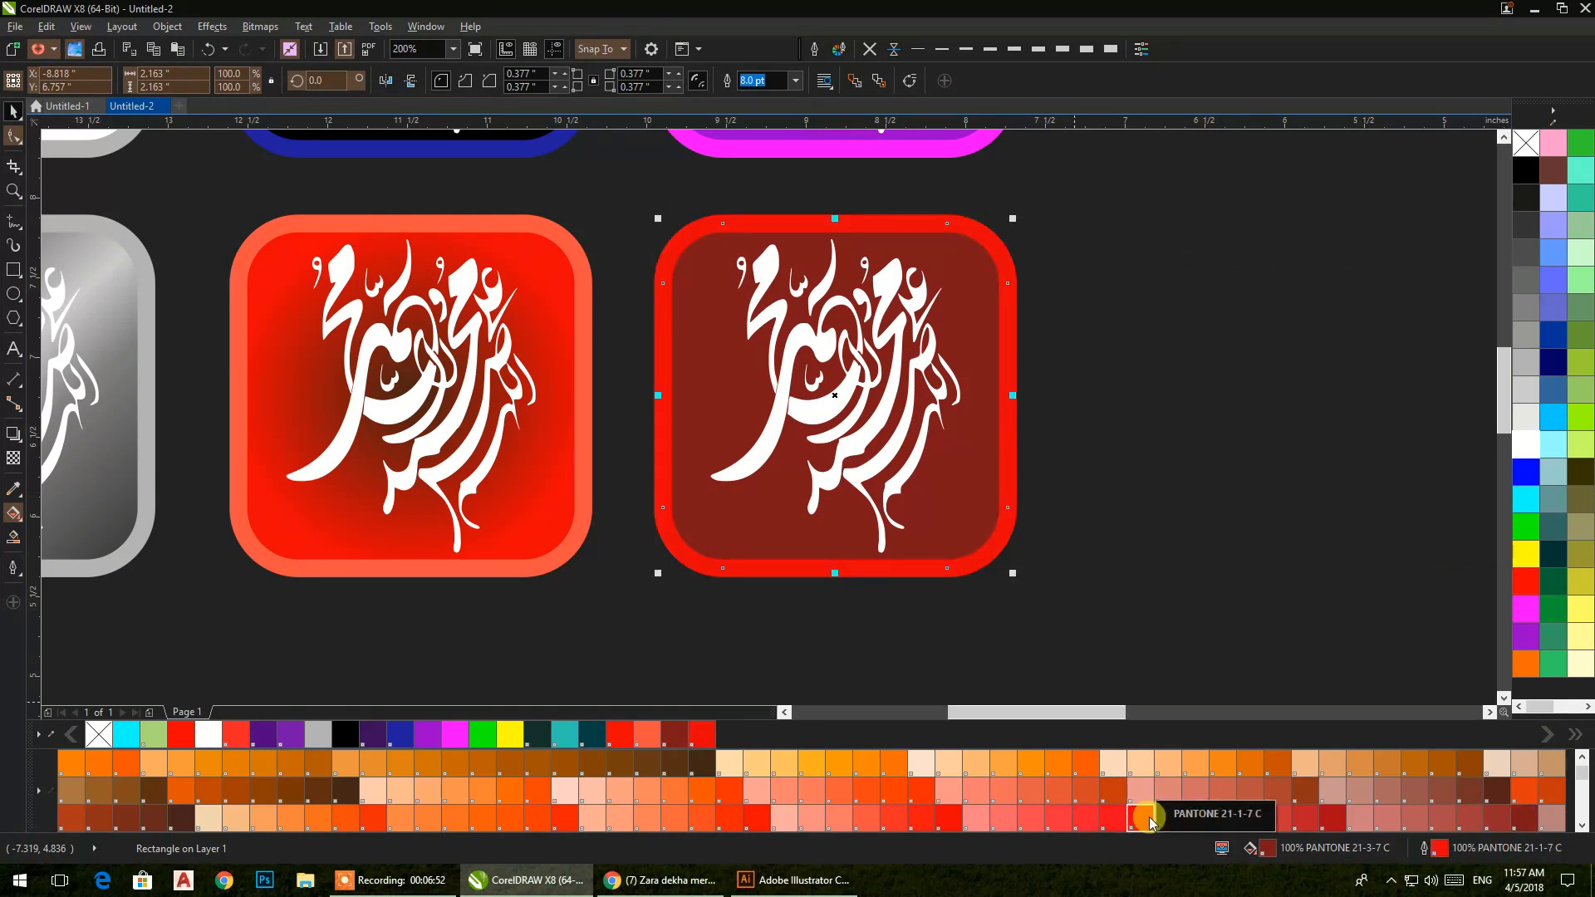
- Duplicate the whole lower row of five tiles directly beneath it as a third row
scroll(1113, 619, down, 1)
scroll(1113, 619, down, 1)
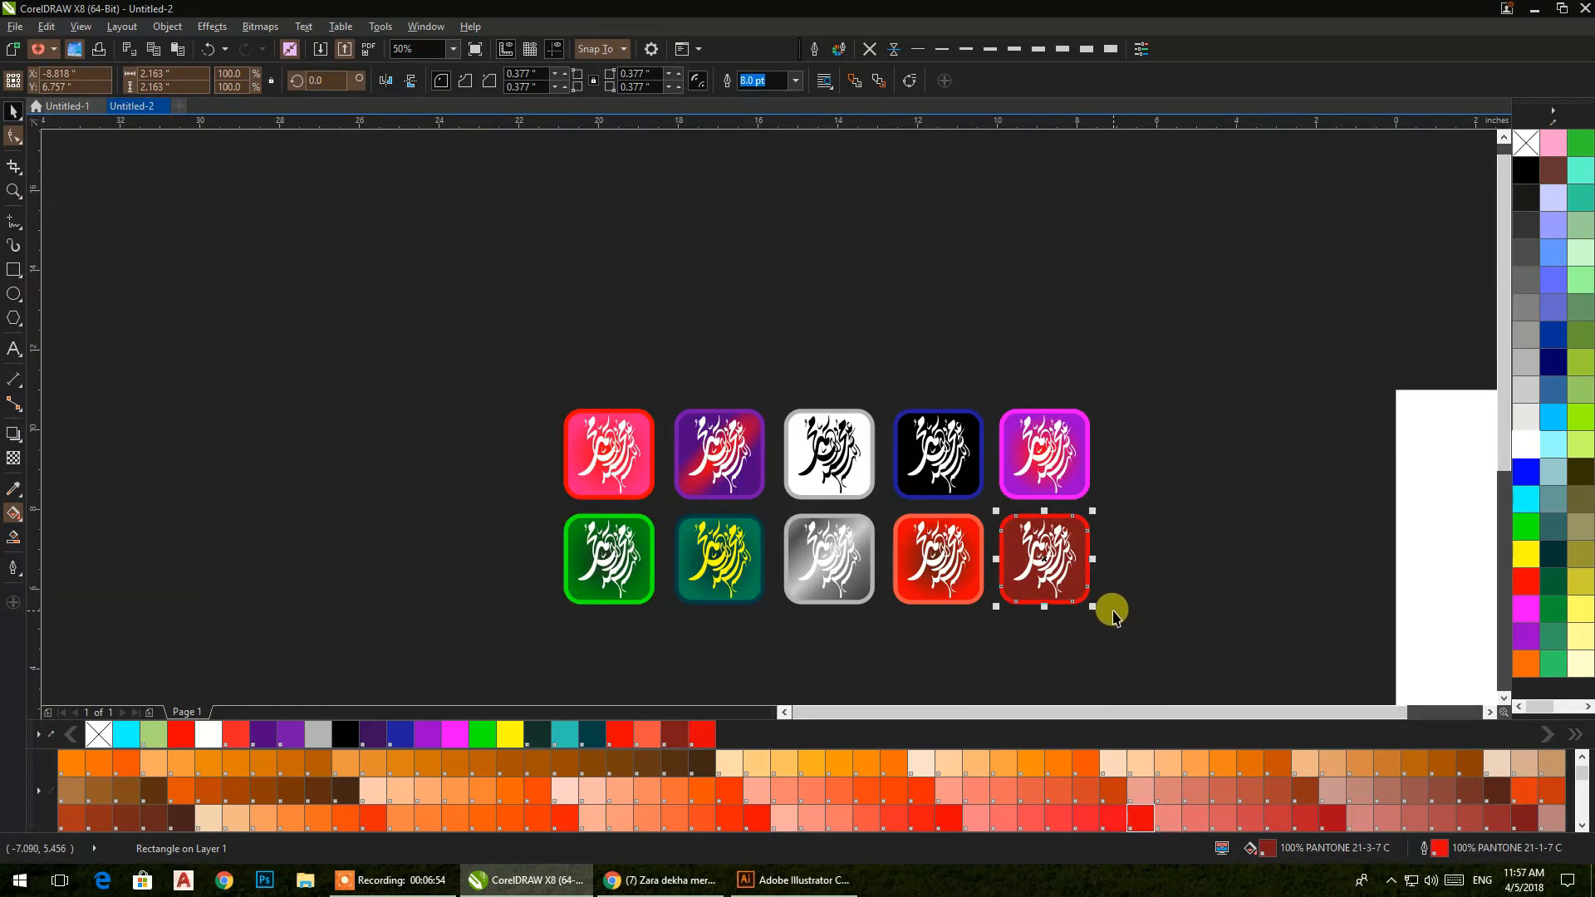
click(1046, 509)
drag(1046, 509, 1018, 443)
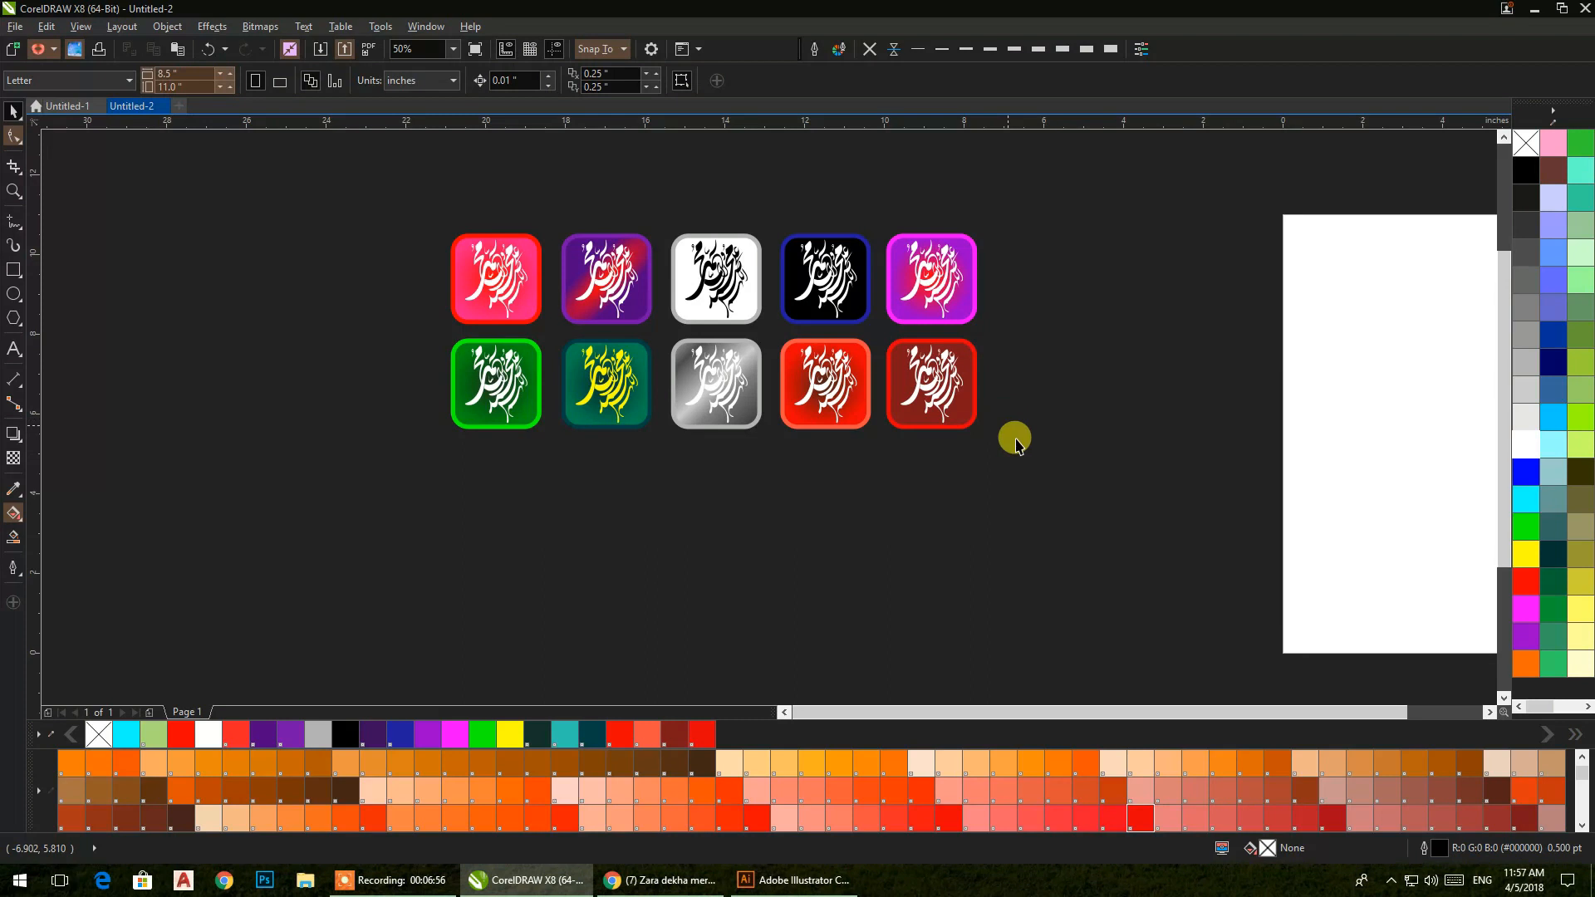
drag(473, 516, 464, 481)
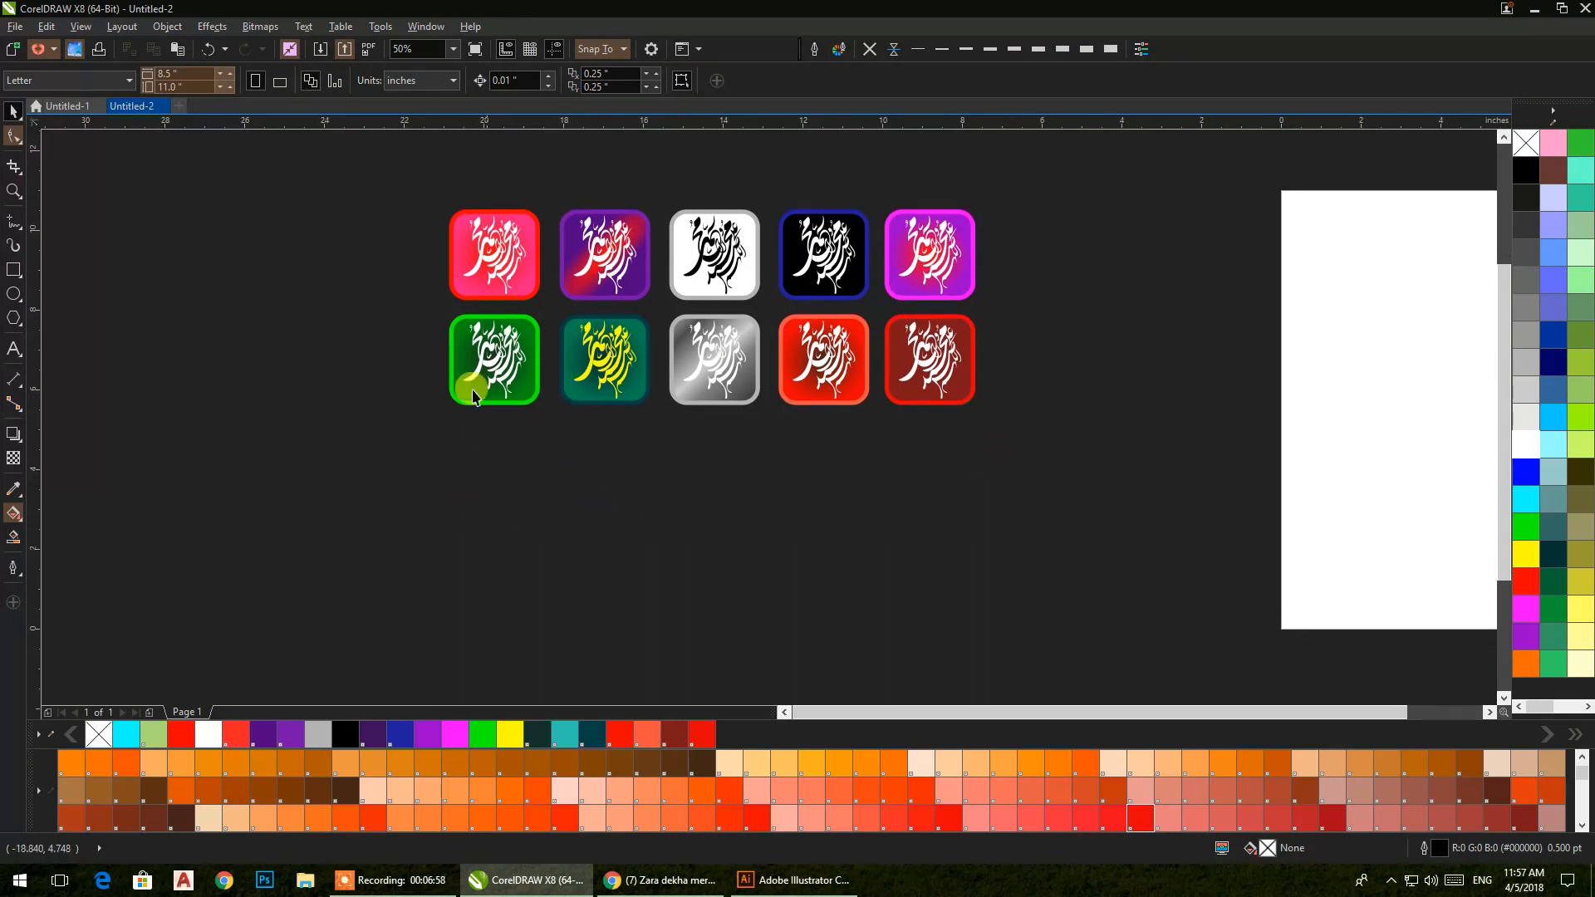
drag(441, 314, 1022, 452)
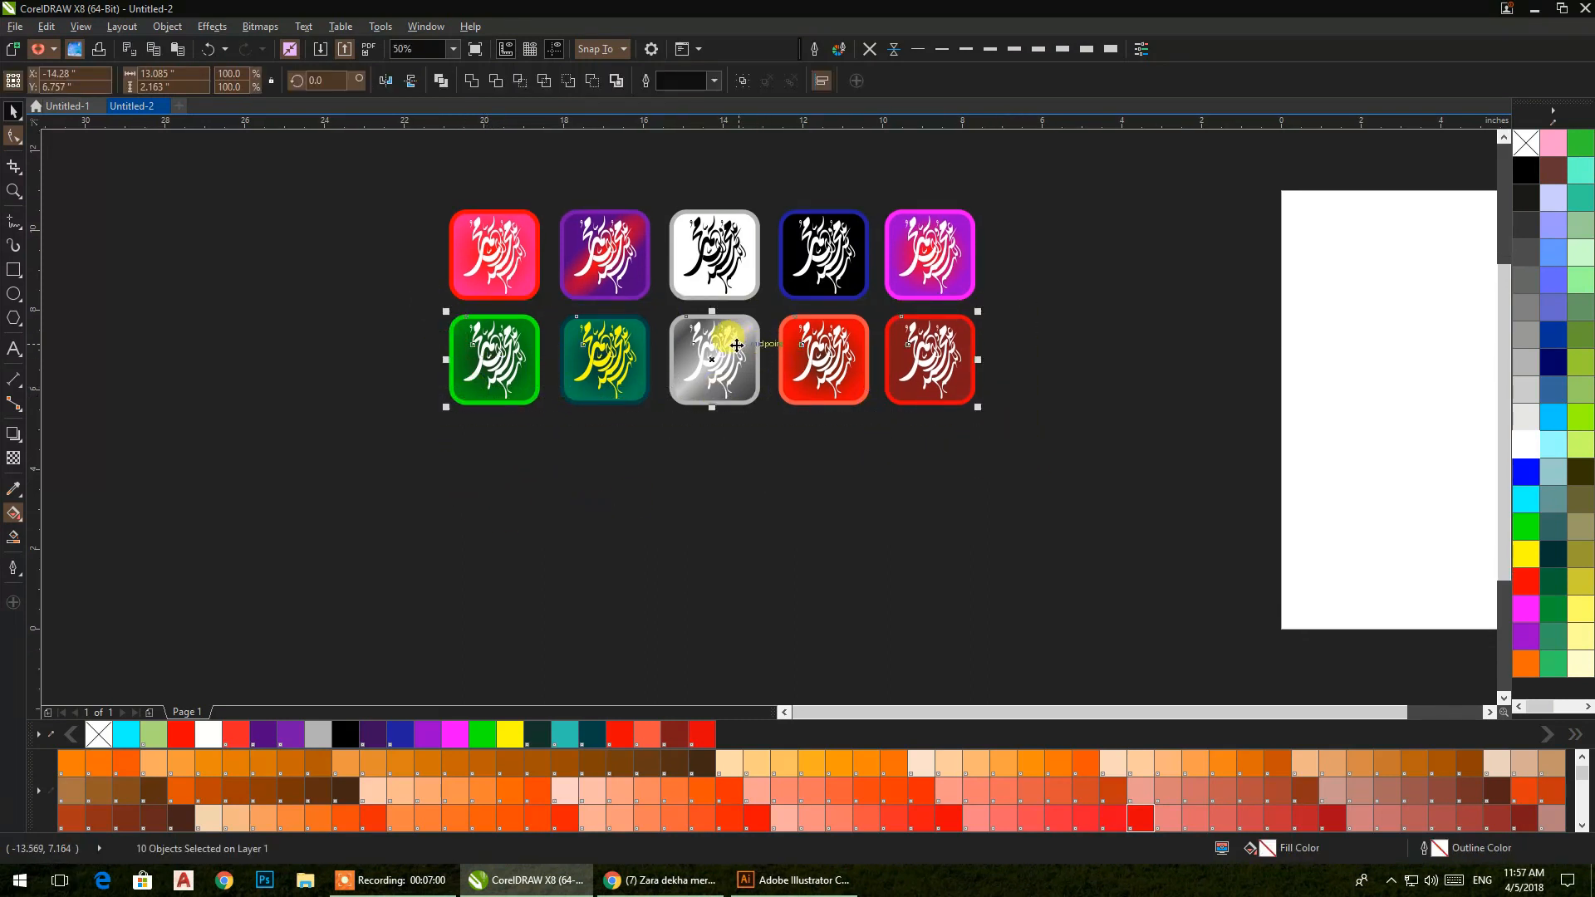
drag(719, 457, 719, 462)
click(487, 534)
- Recolor the third row's first tile gradient bright blue at the center and darker blue outside, and set its outline to cyan
scroll(490, 508, up, 1)
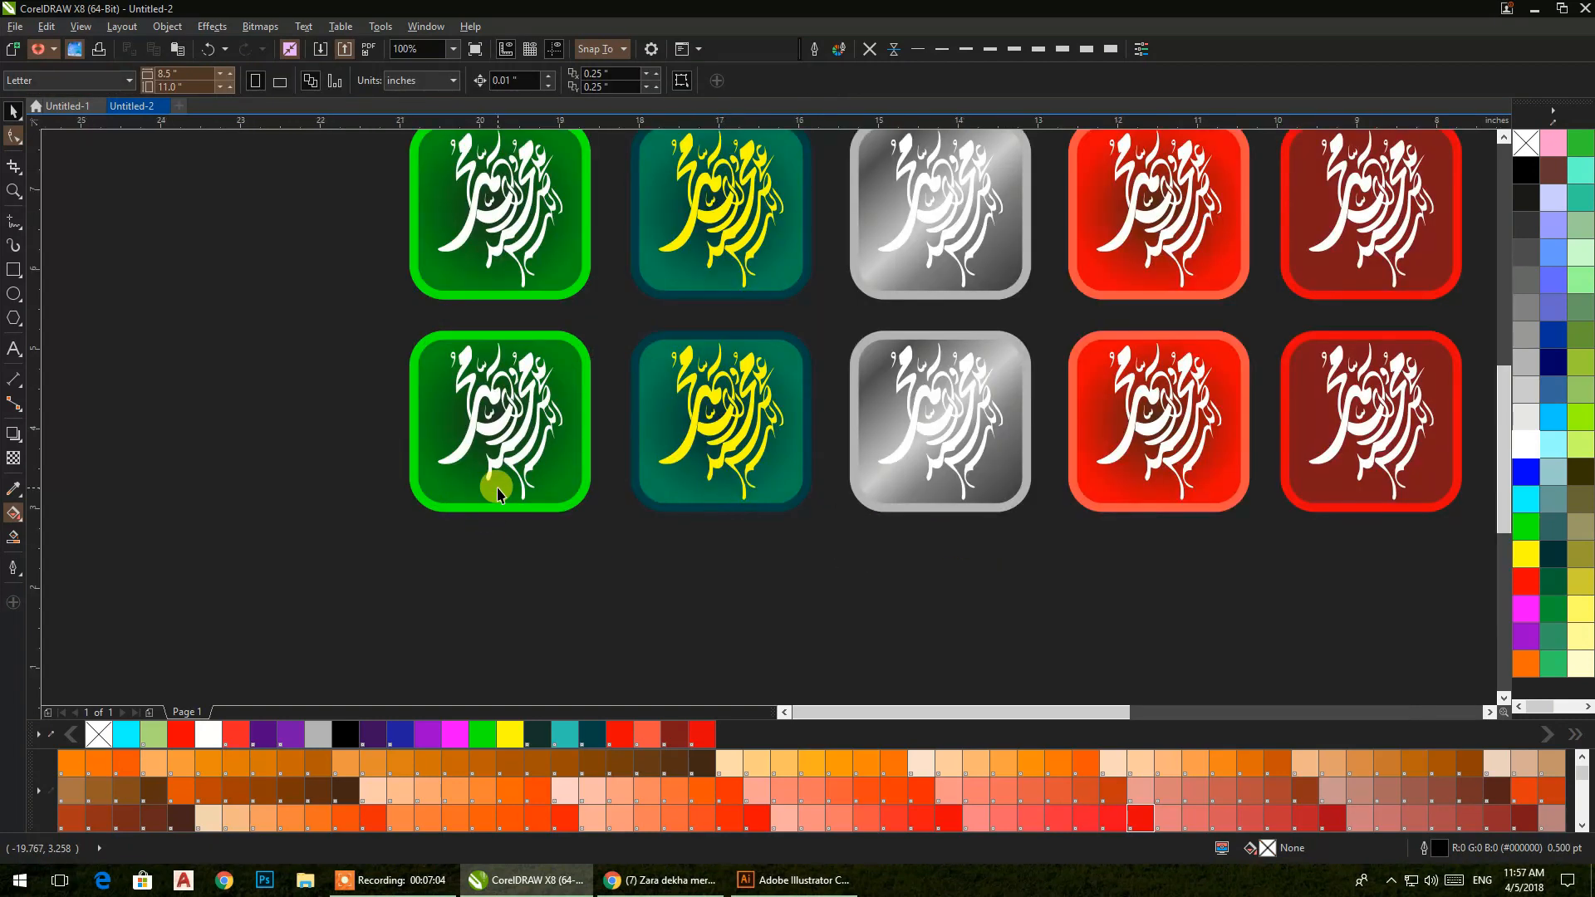
scroll(497, 495, up, 1)
click(491, 531)
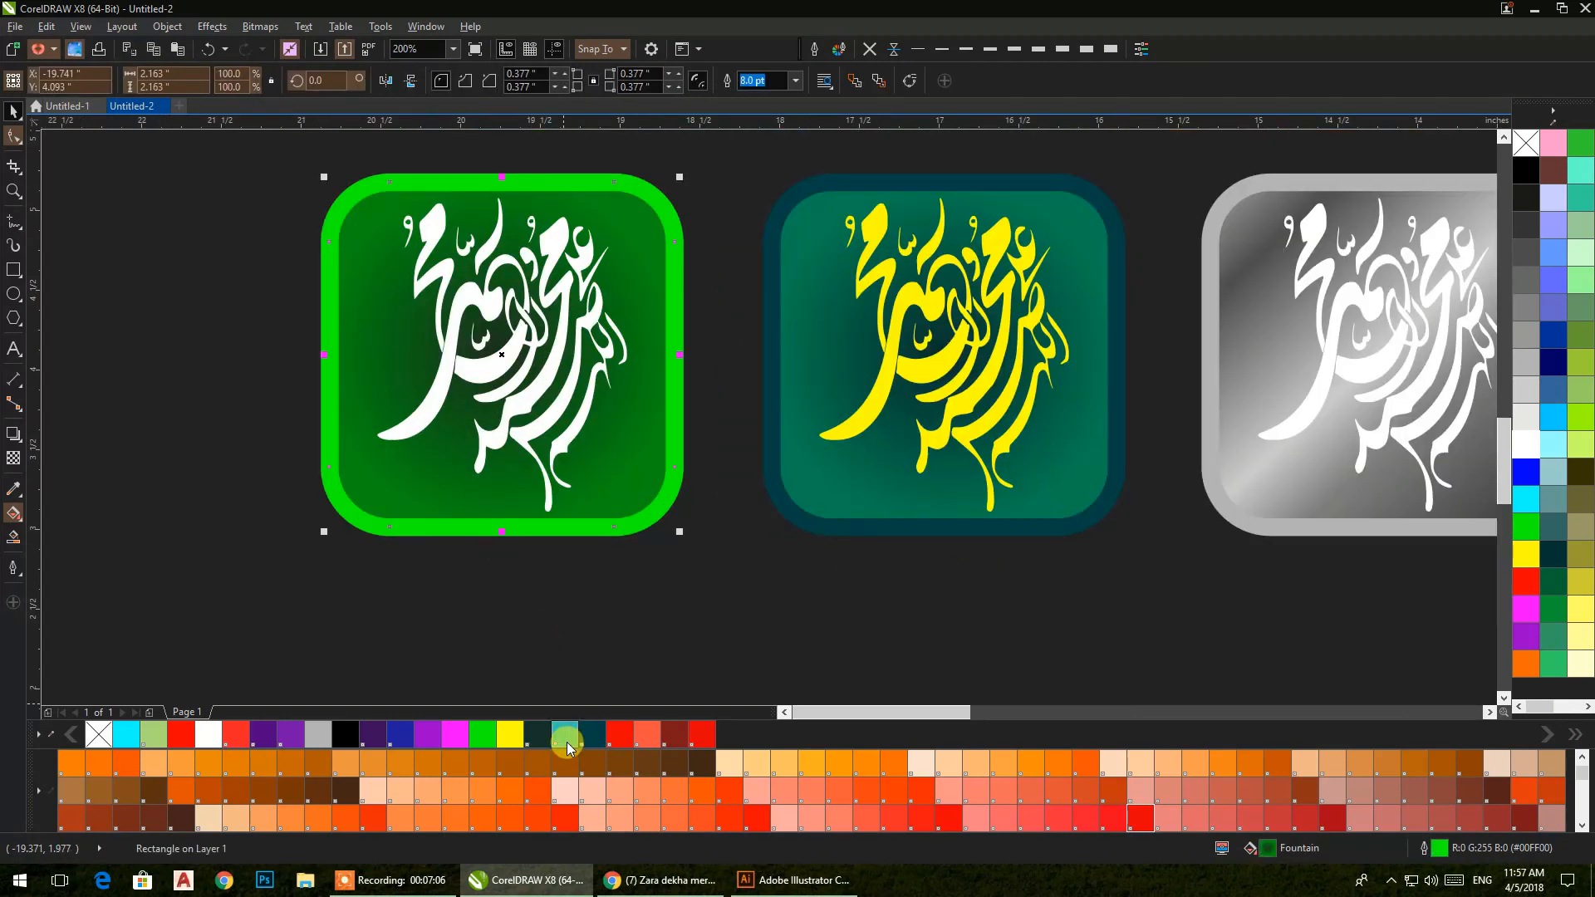
scroll(581, 760, down, 3)
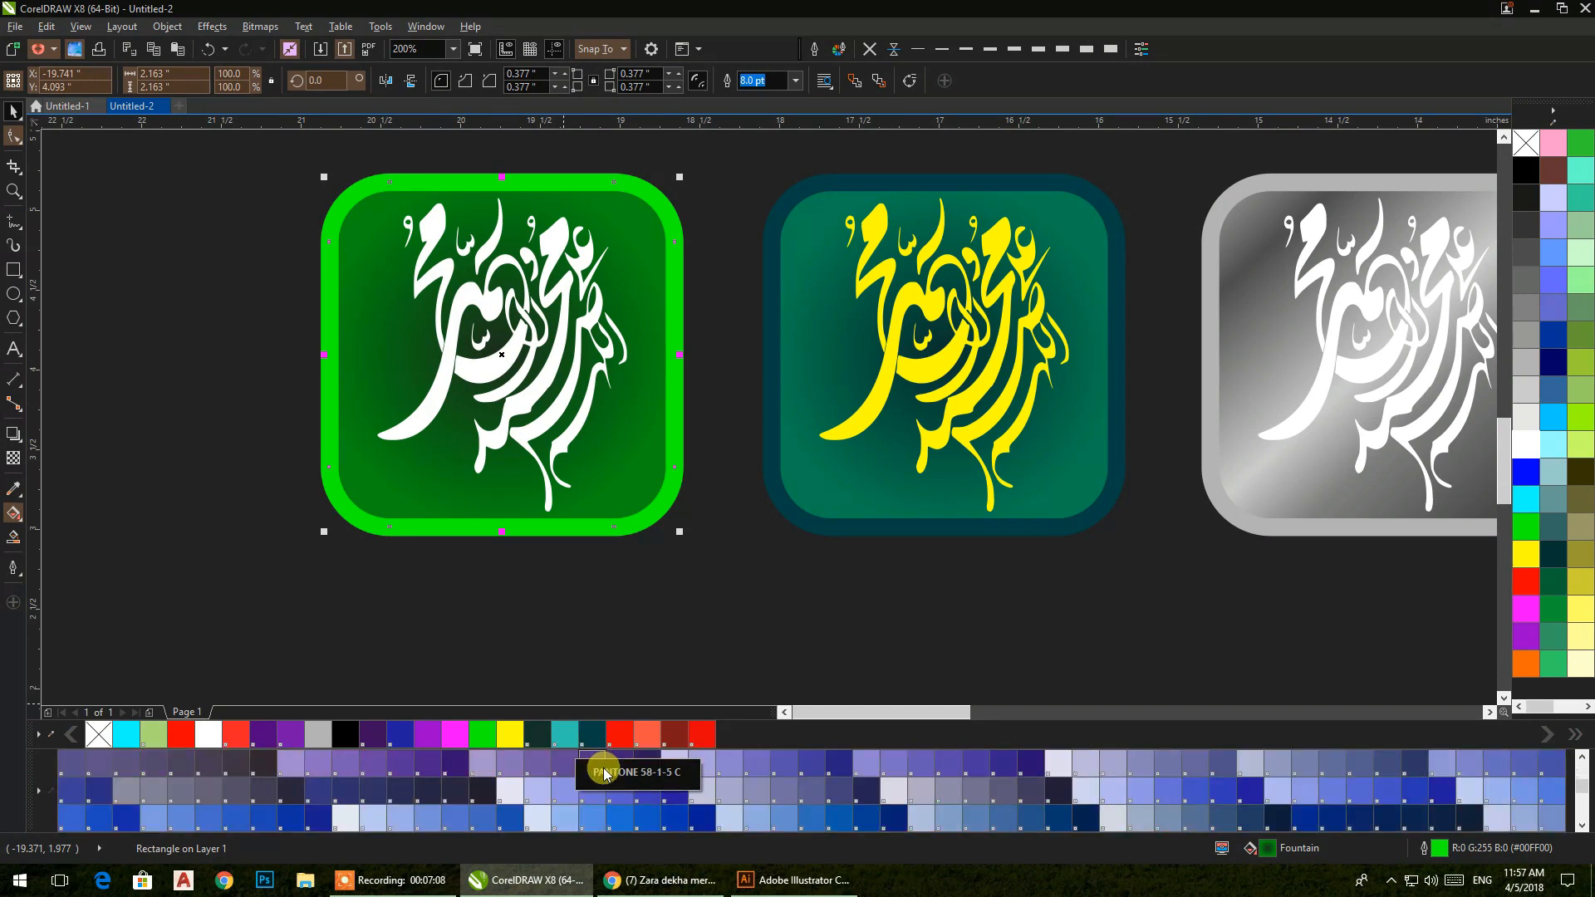
scroll(601, 812, up, 2)
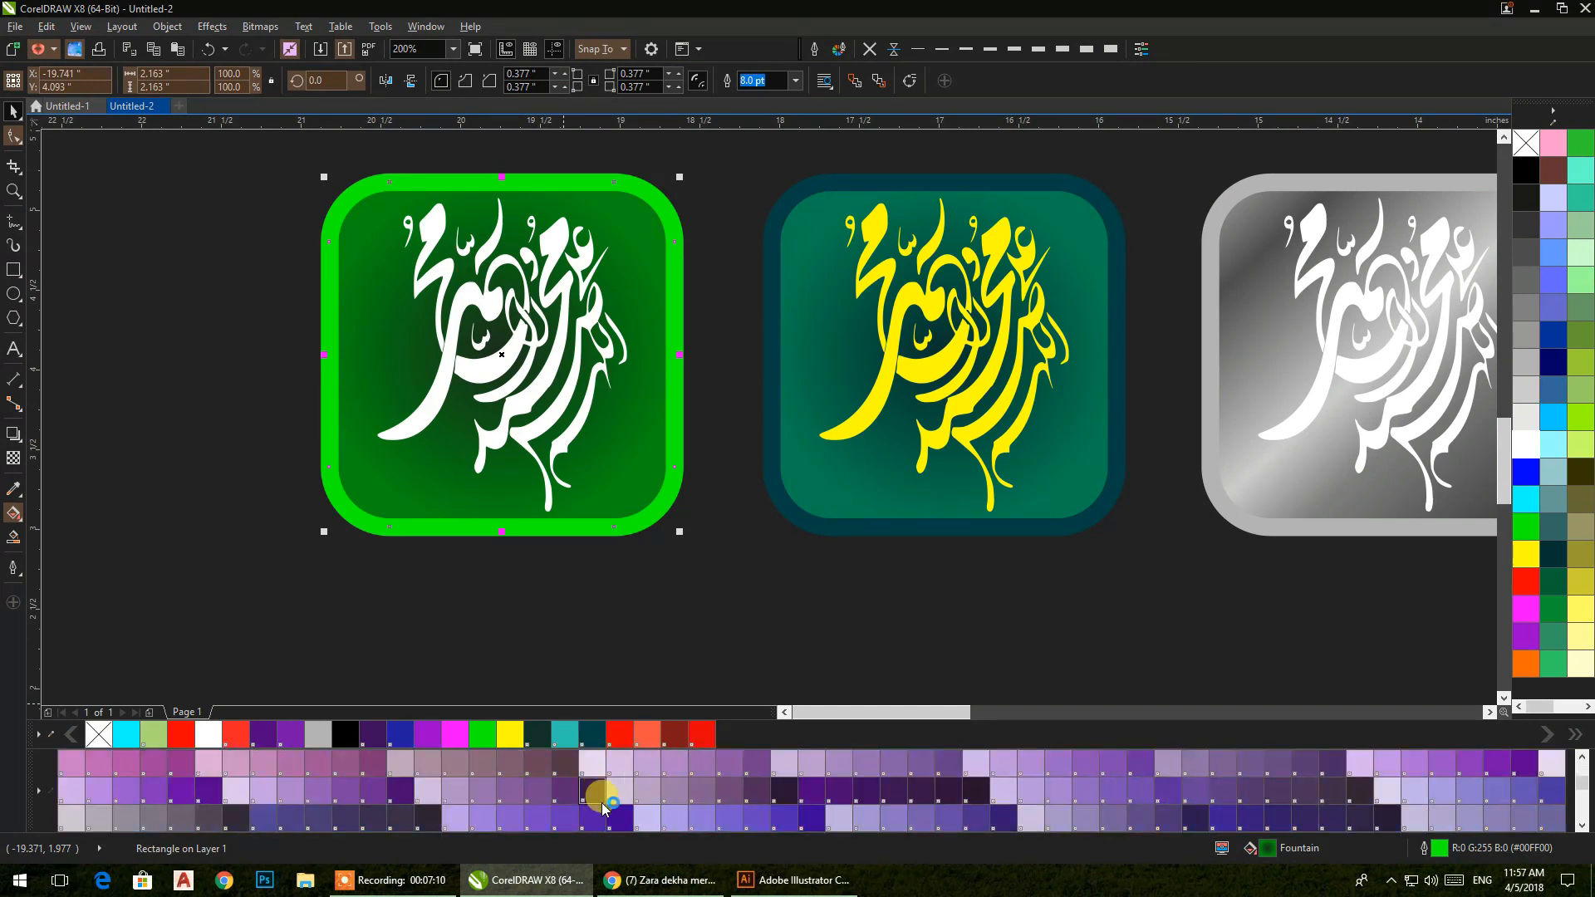
scroll(603, 806, down, 2)
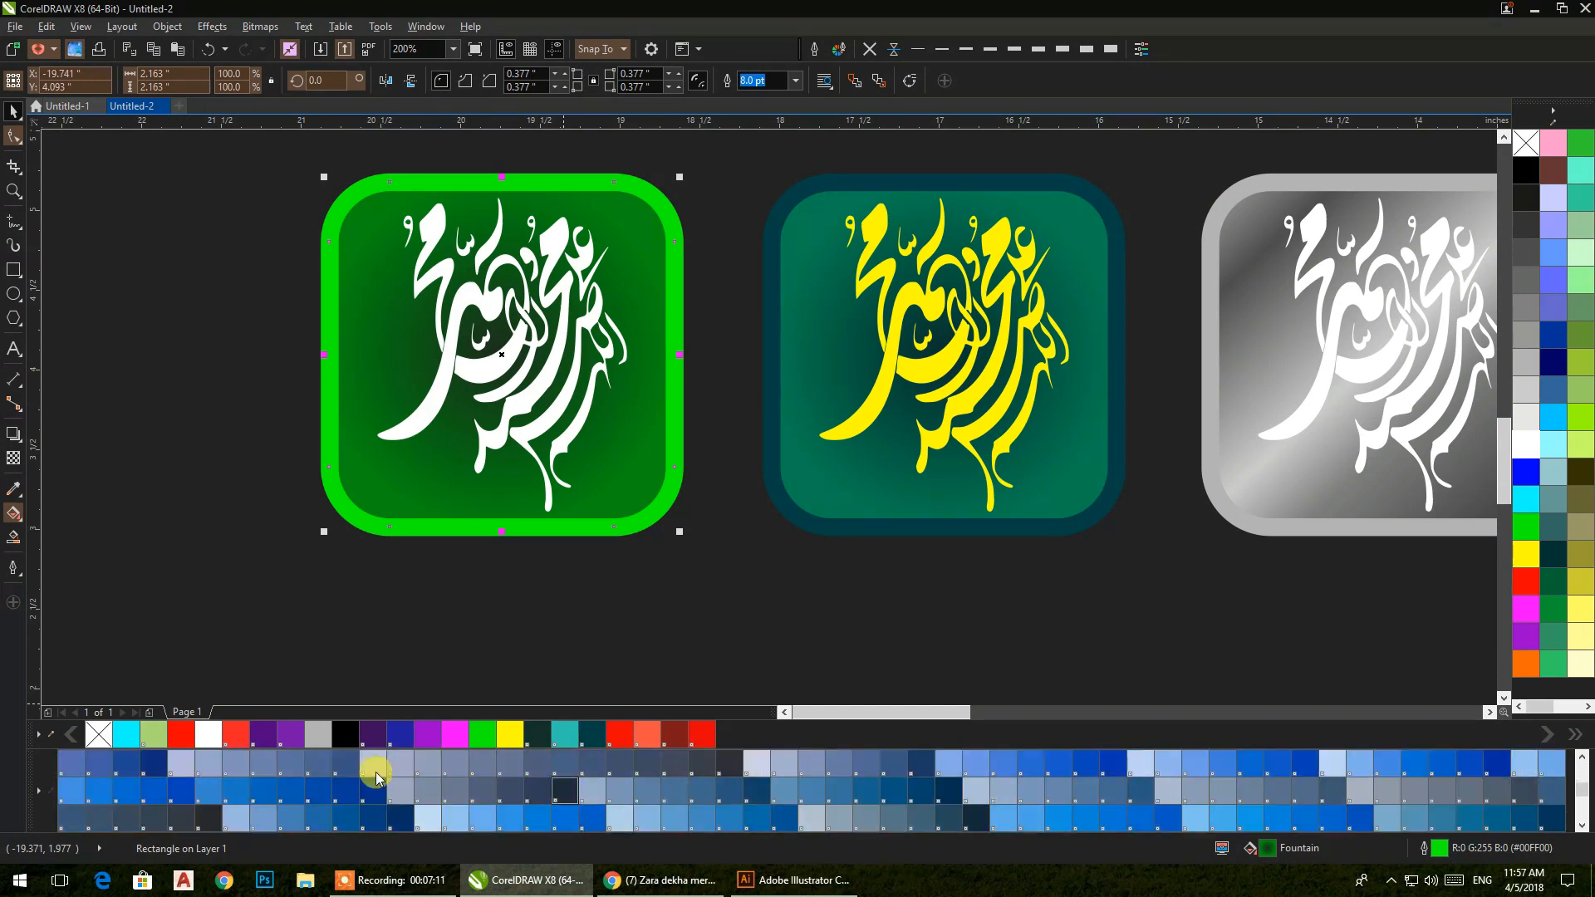
click(12, 515)
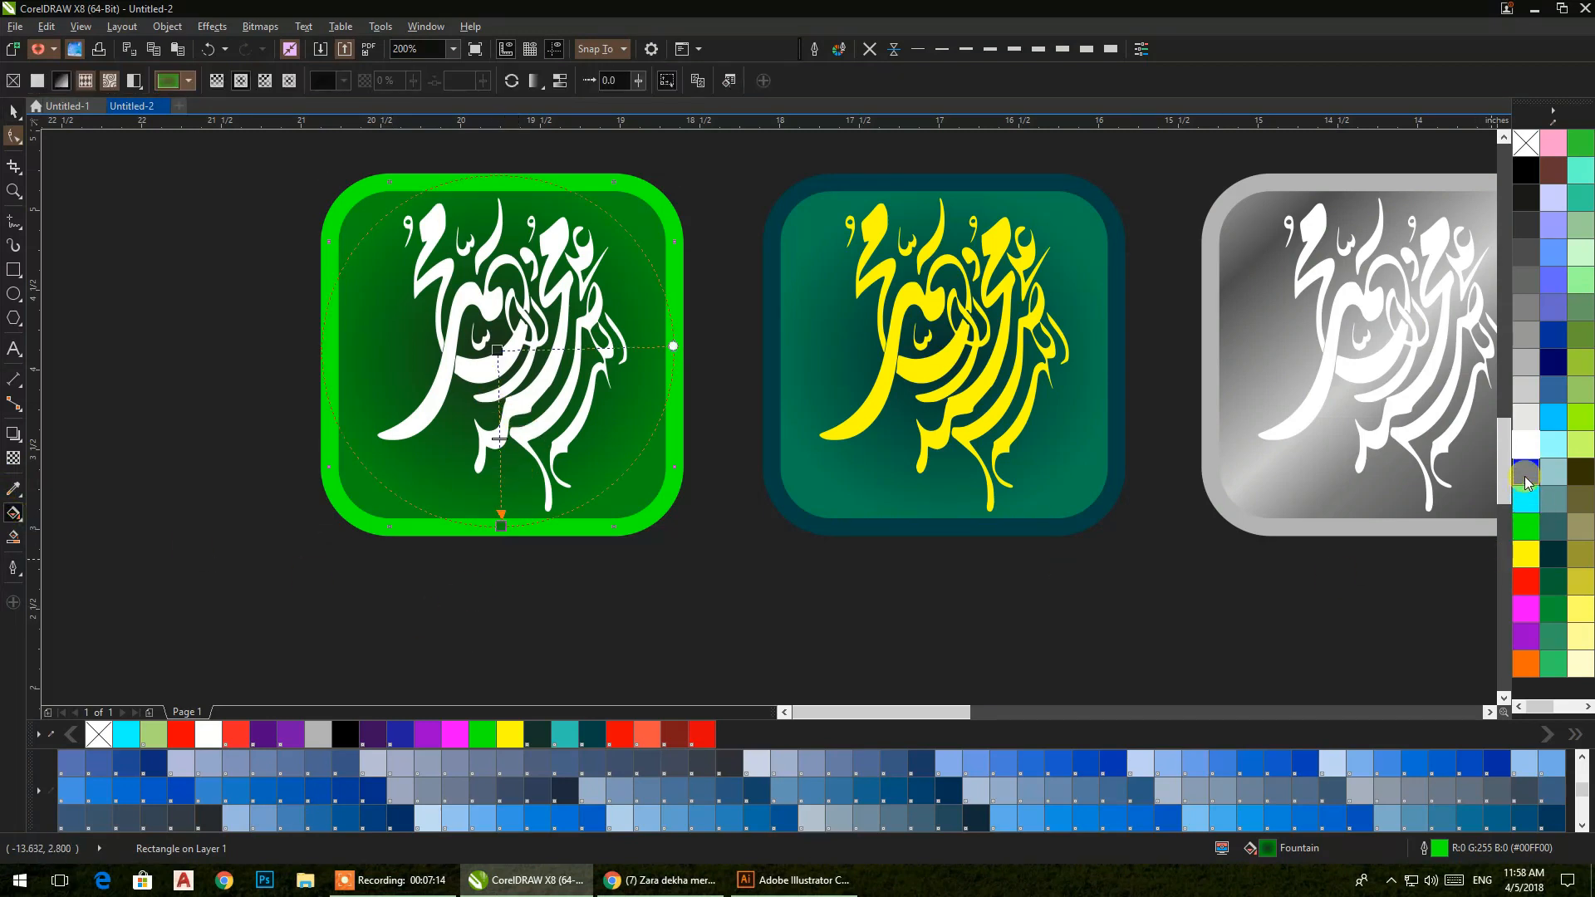
drag(568, 402, 497, 350)
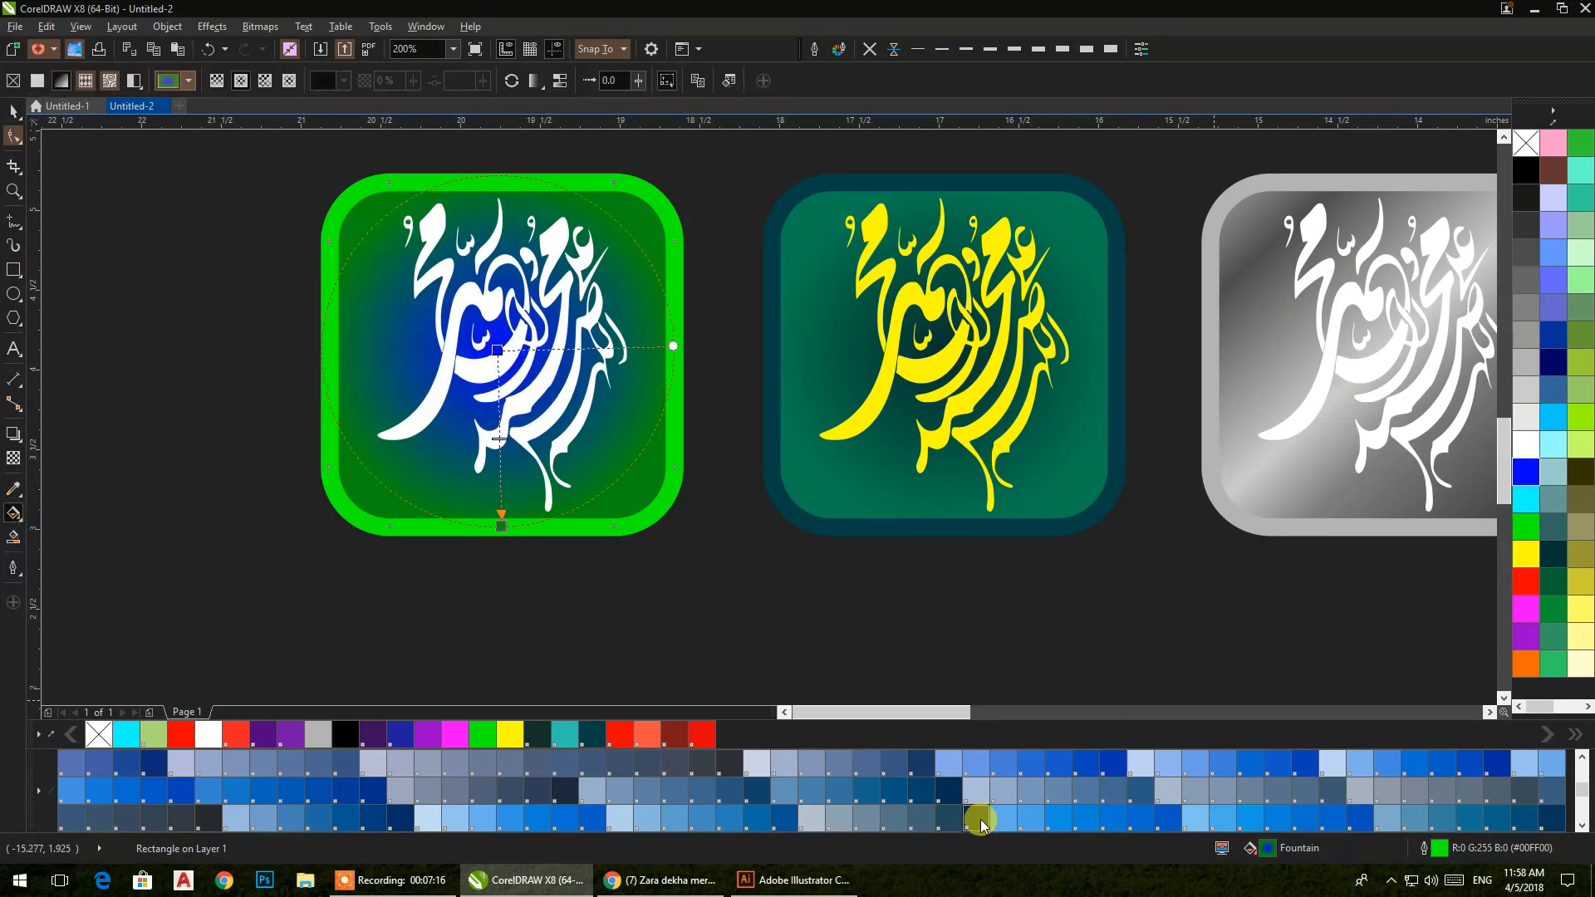
click(1114, 766)
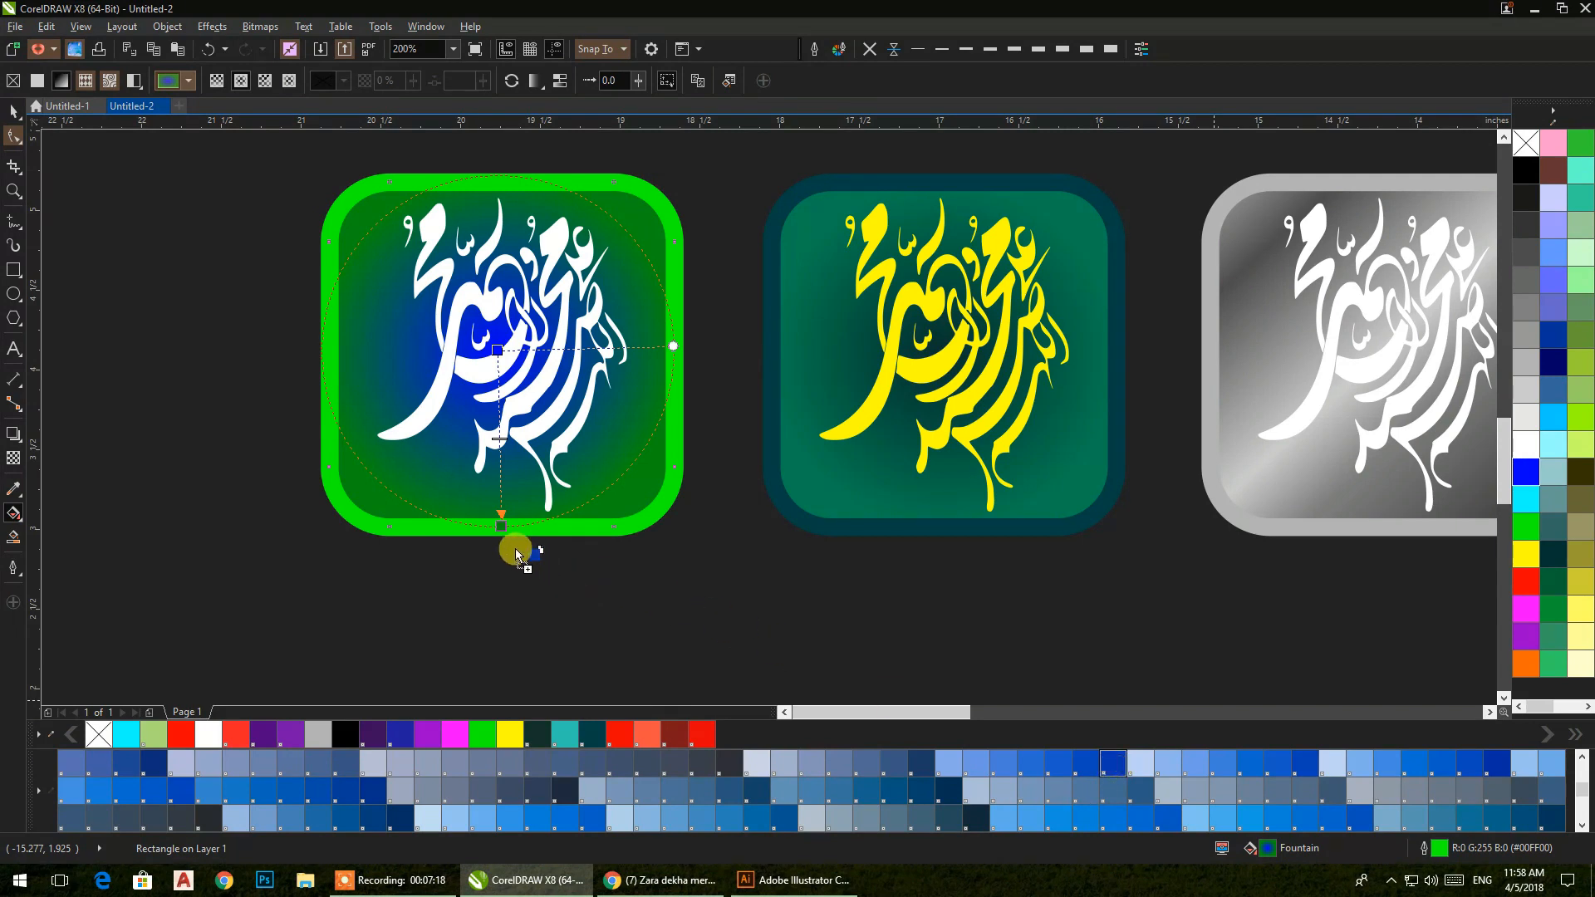
drag(501, 528, 501, 529)
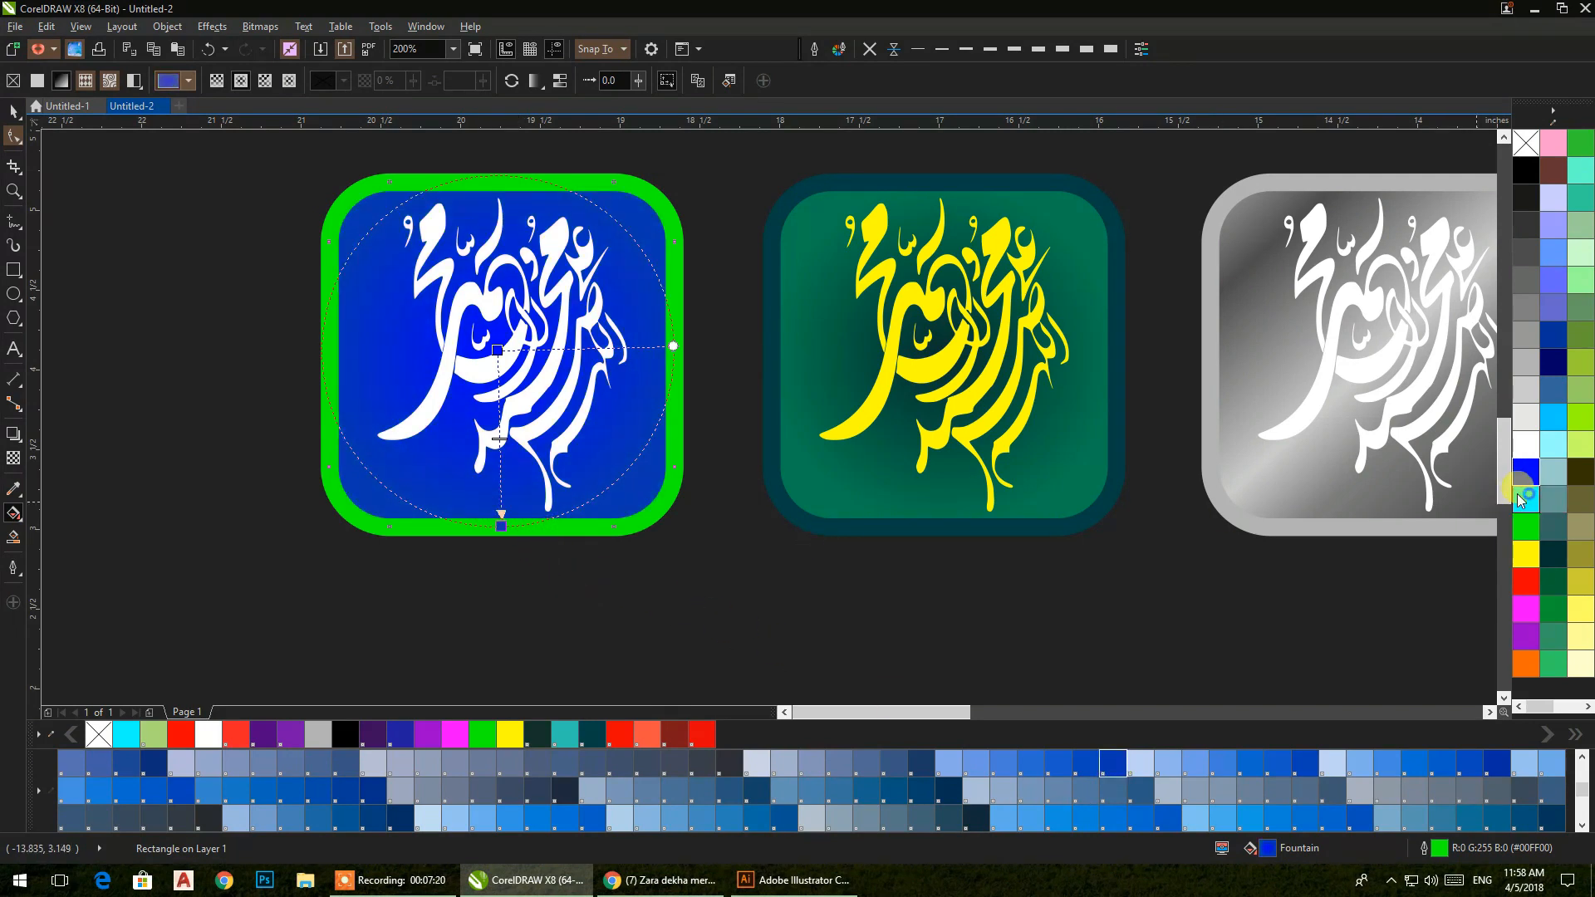
right_click(1520, 498)
- Recolor the third row's second tile gradient magenta at the center and purple outside, and set its outline to magenta
scroll(831, 539, right, 3)
click(588, 505)
scroll(989, 793, down, 6)
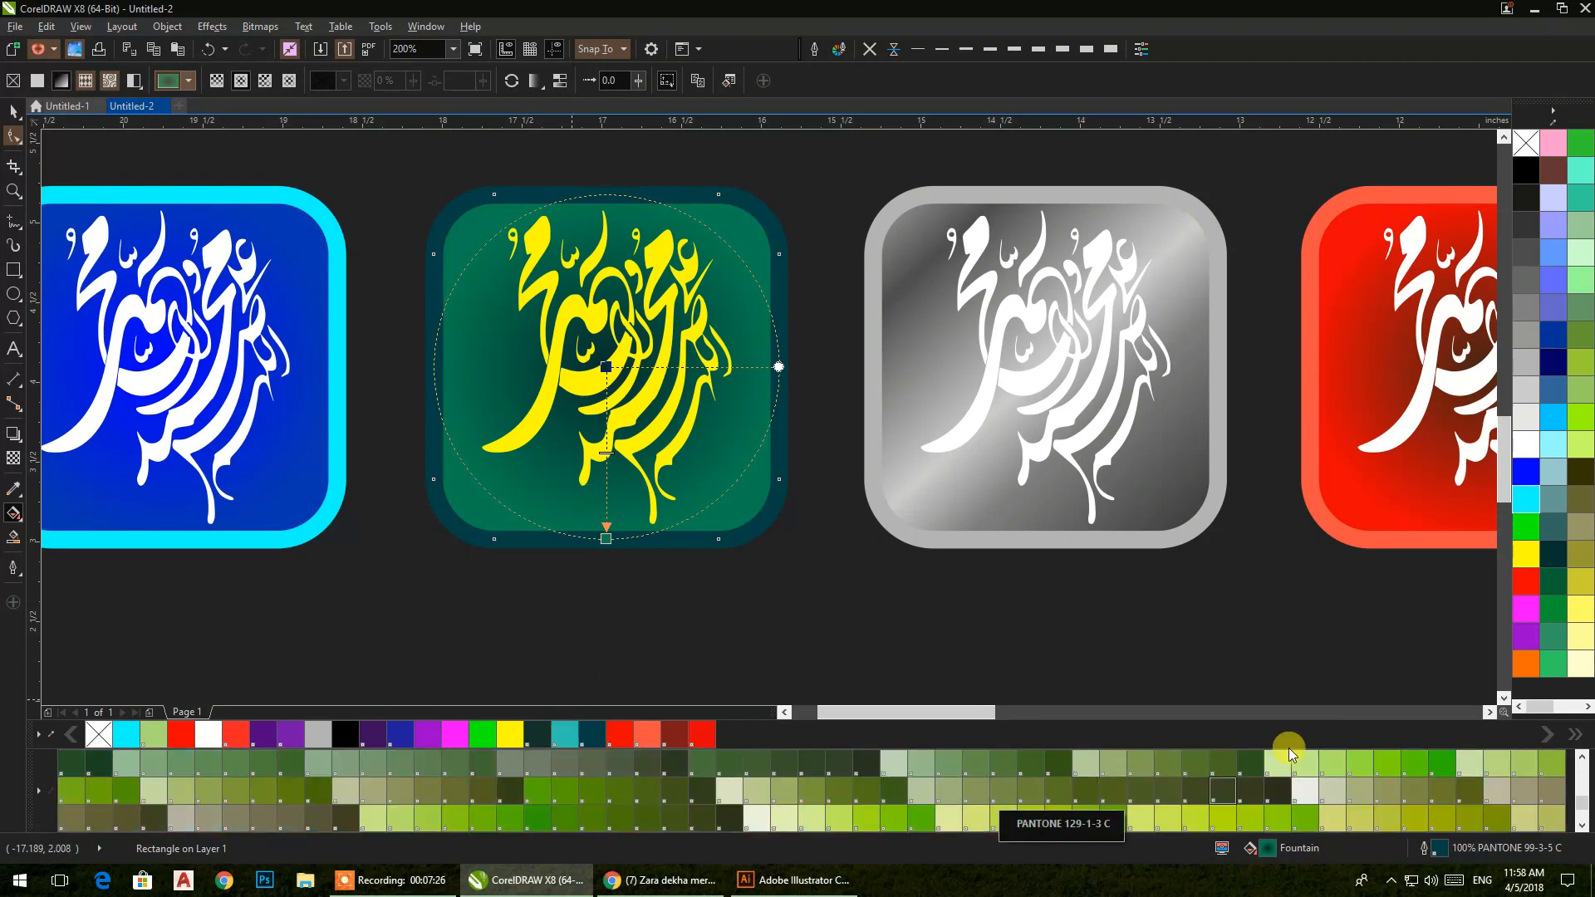
drag(1525, 614, 605, 367)
drag(1512, 634, 606, 538)
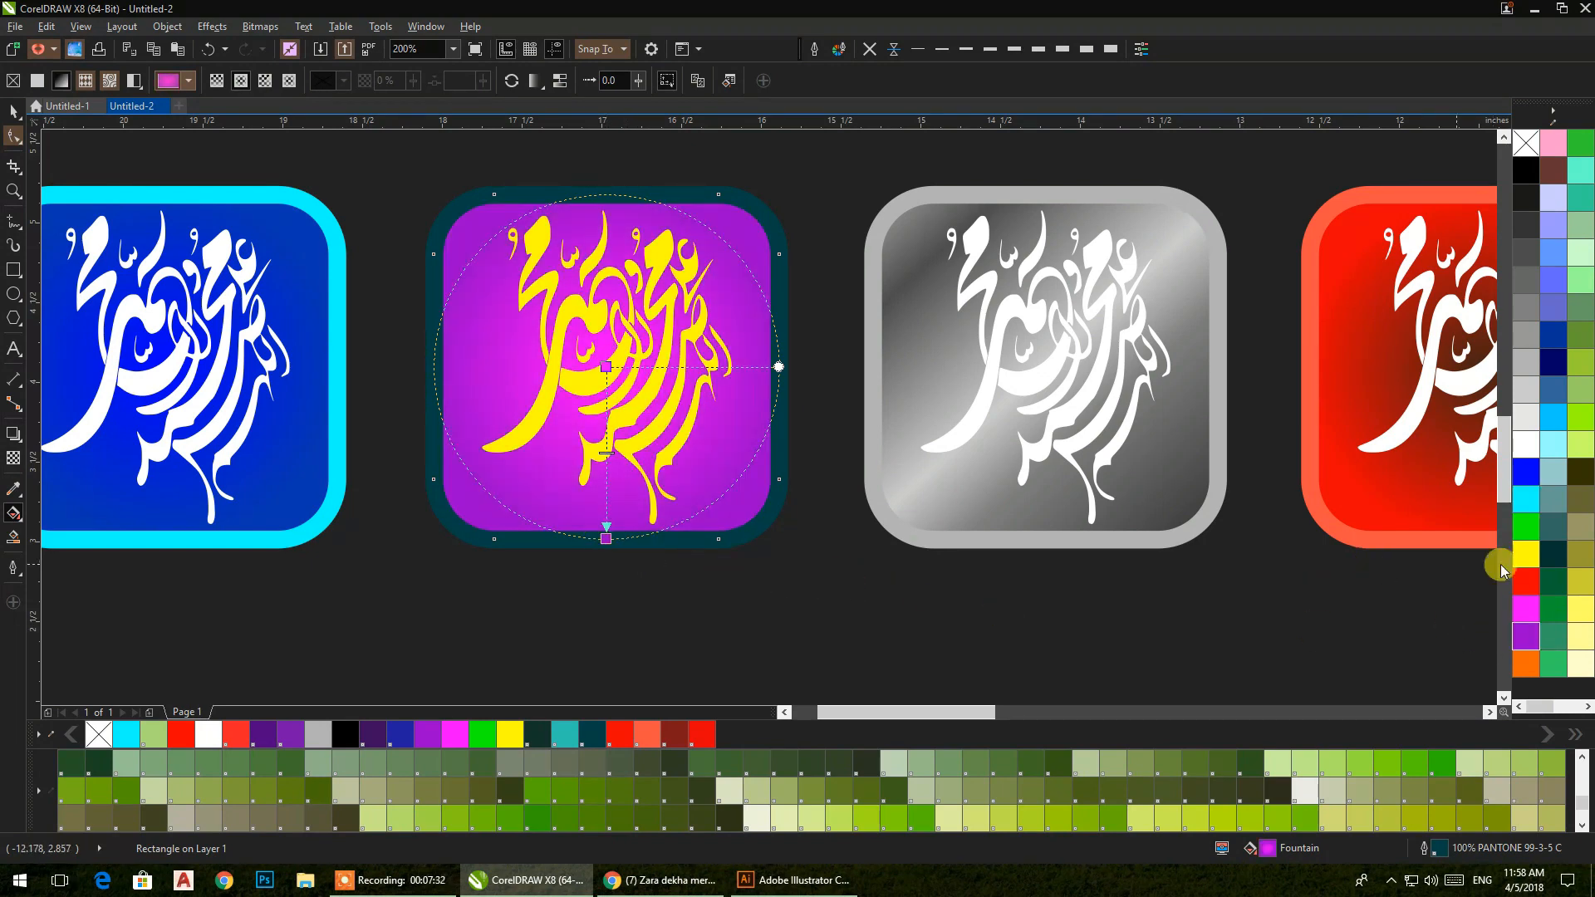
right_click(1525, 609)
- Change the yellow calligraphy on the third row's second tile to white
scroll(659, 541, right, 5)
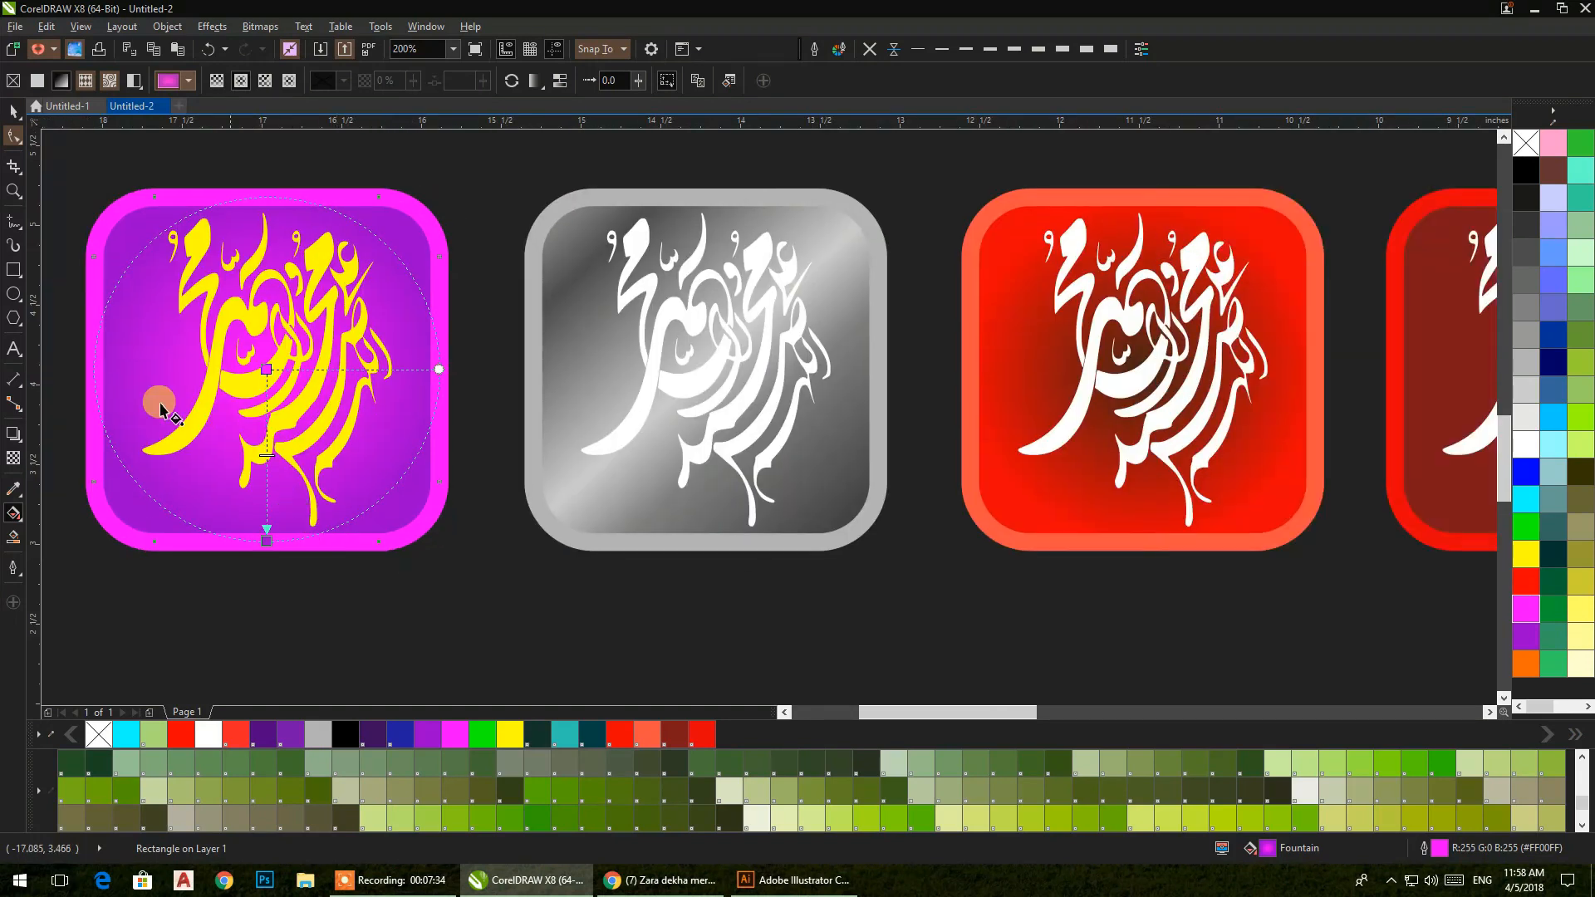
click(10, 114)
click(257, 289)
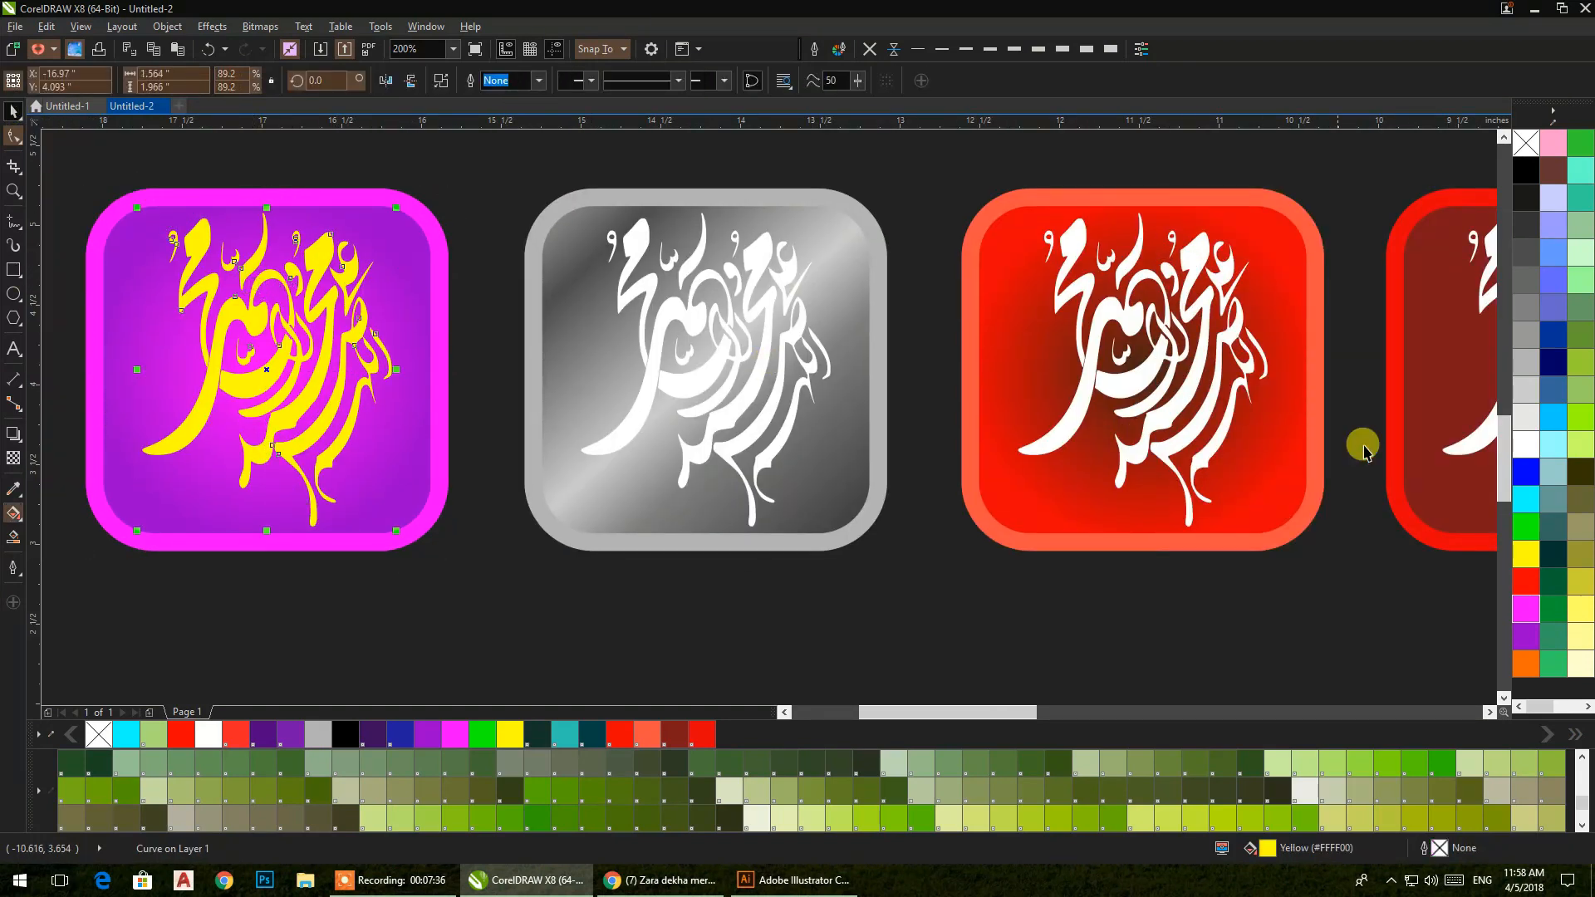
click(1525, 445)
click(868, 584)
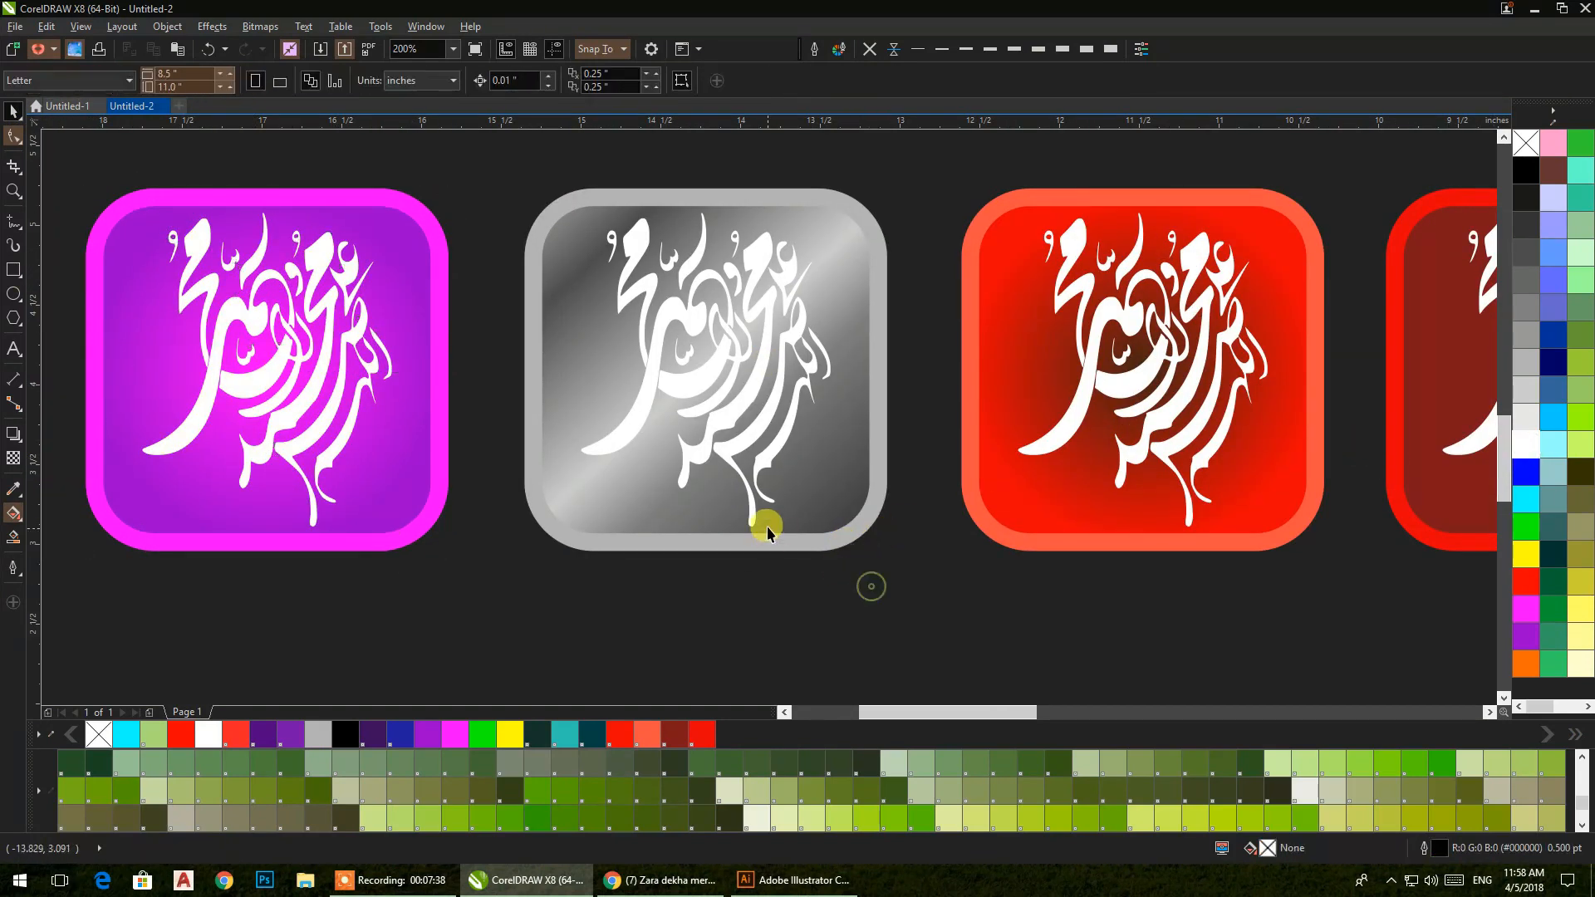
- Fill the third row's third tile with solid yellow and set its outline to orange #FF6600
click(837, 504)
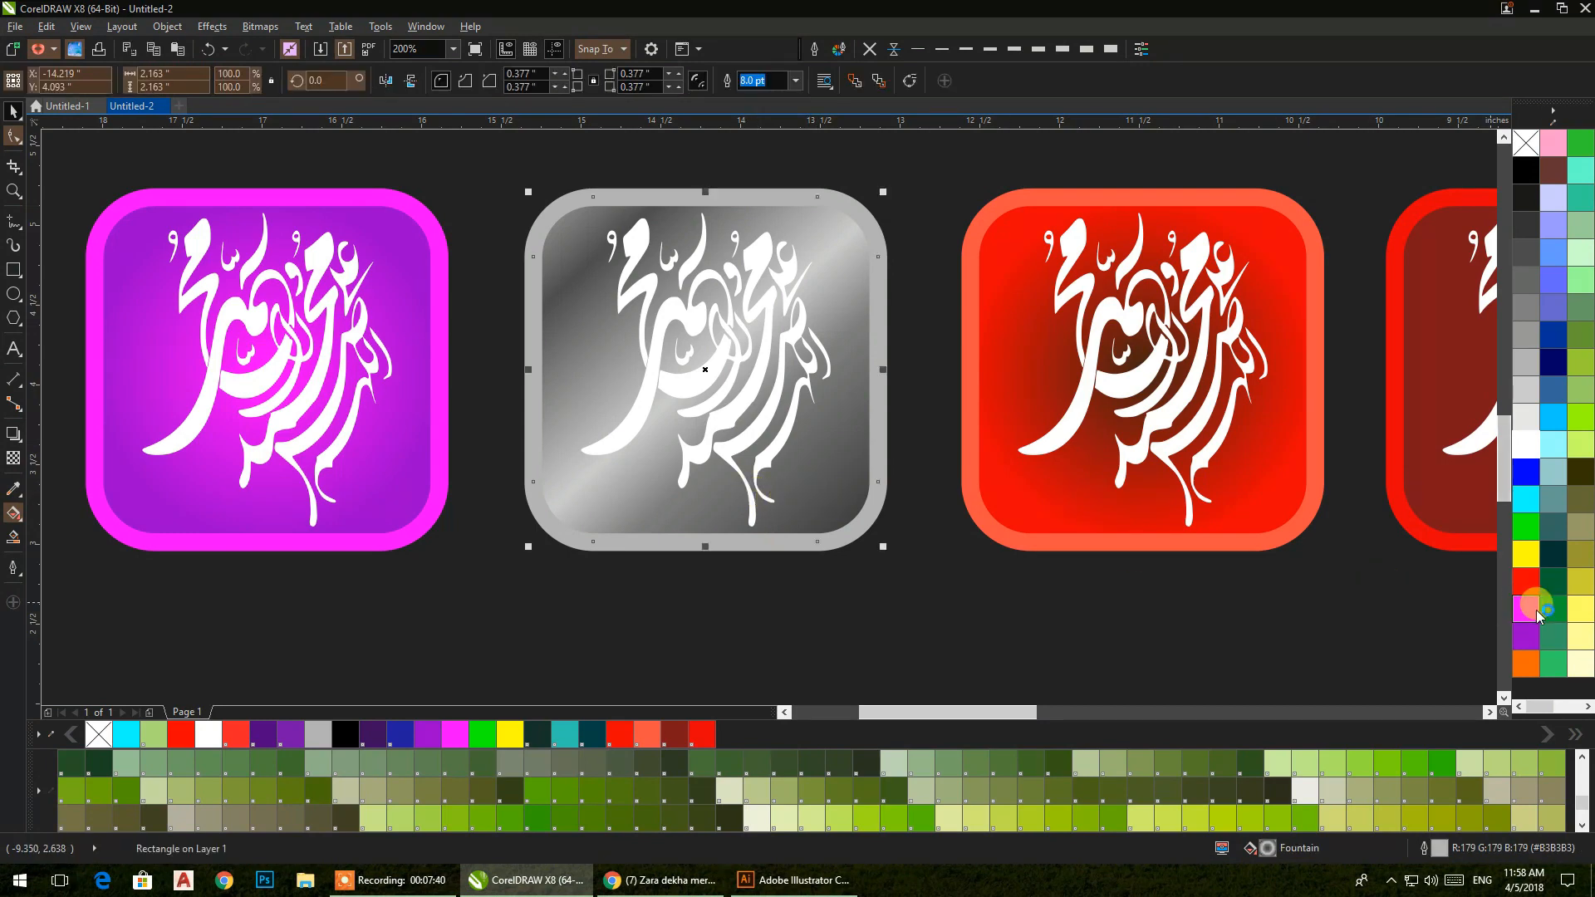
click(1528, 610)
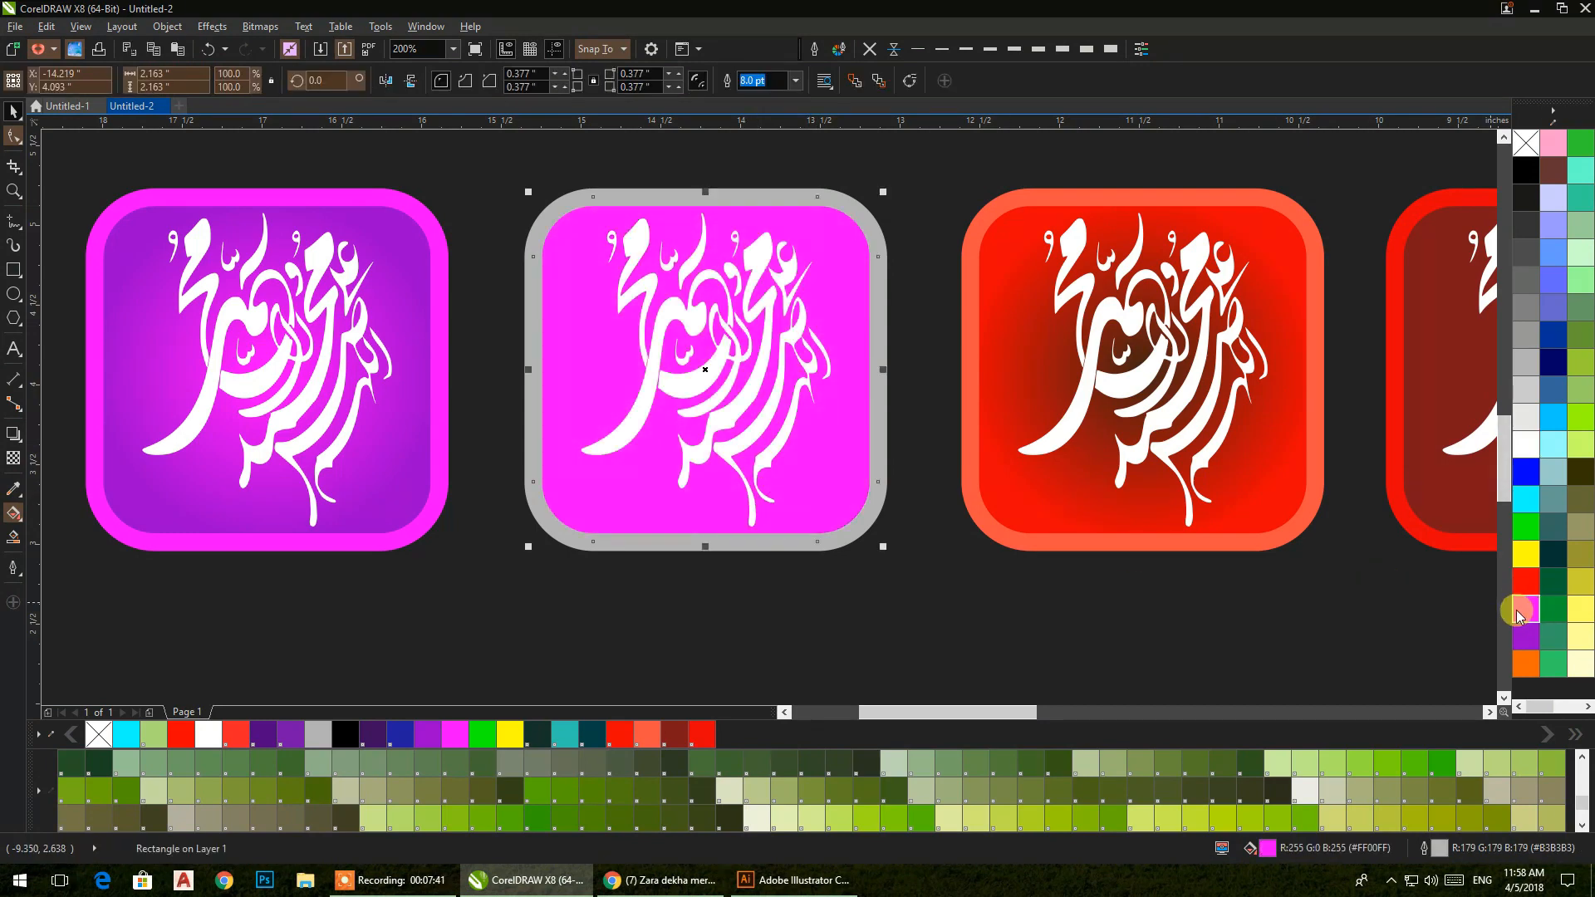
right_click(1527, 664)
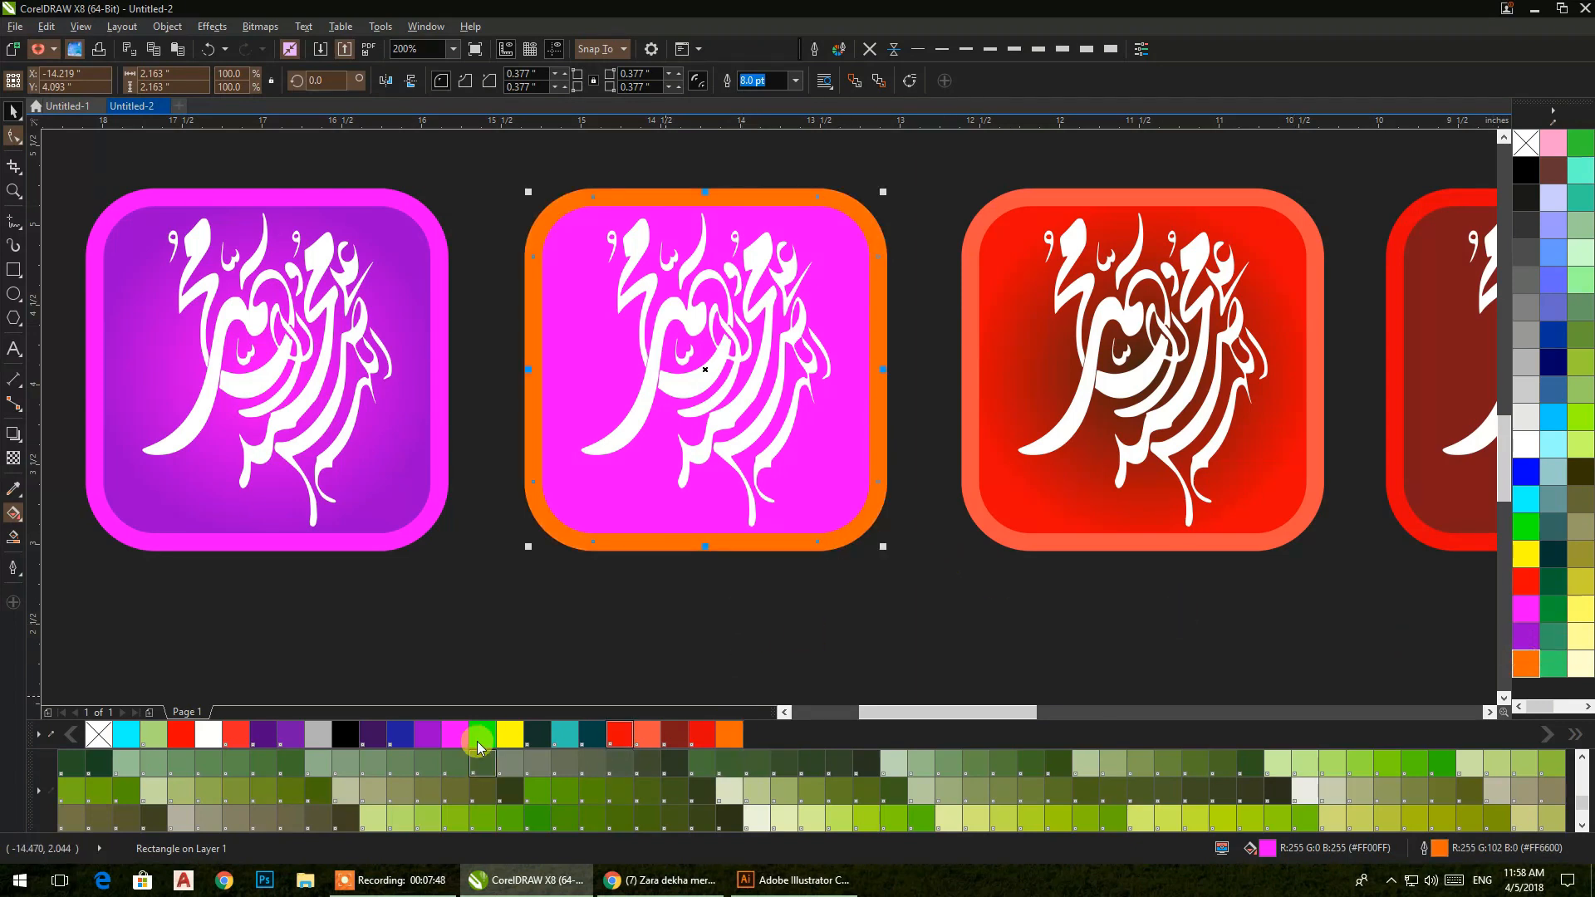
click(510, 734)
- Recolor the calligraphy on the third row's third tile black
click(753, 435)
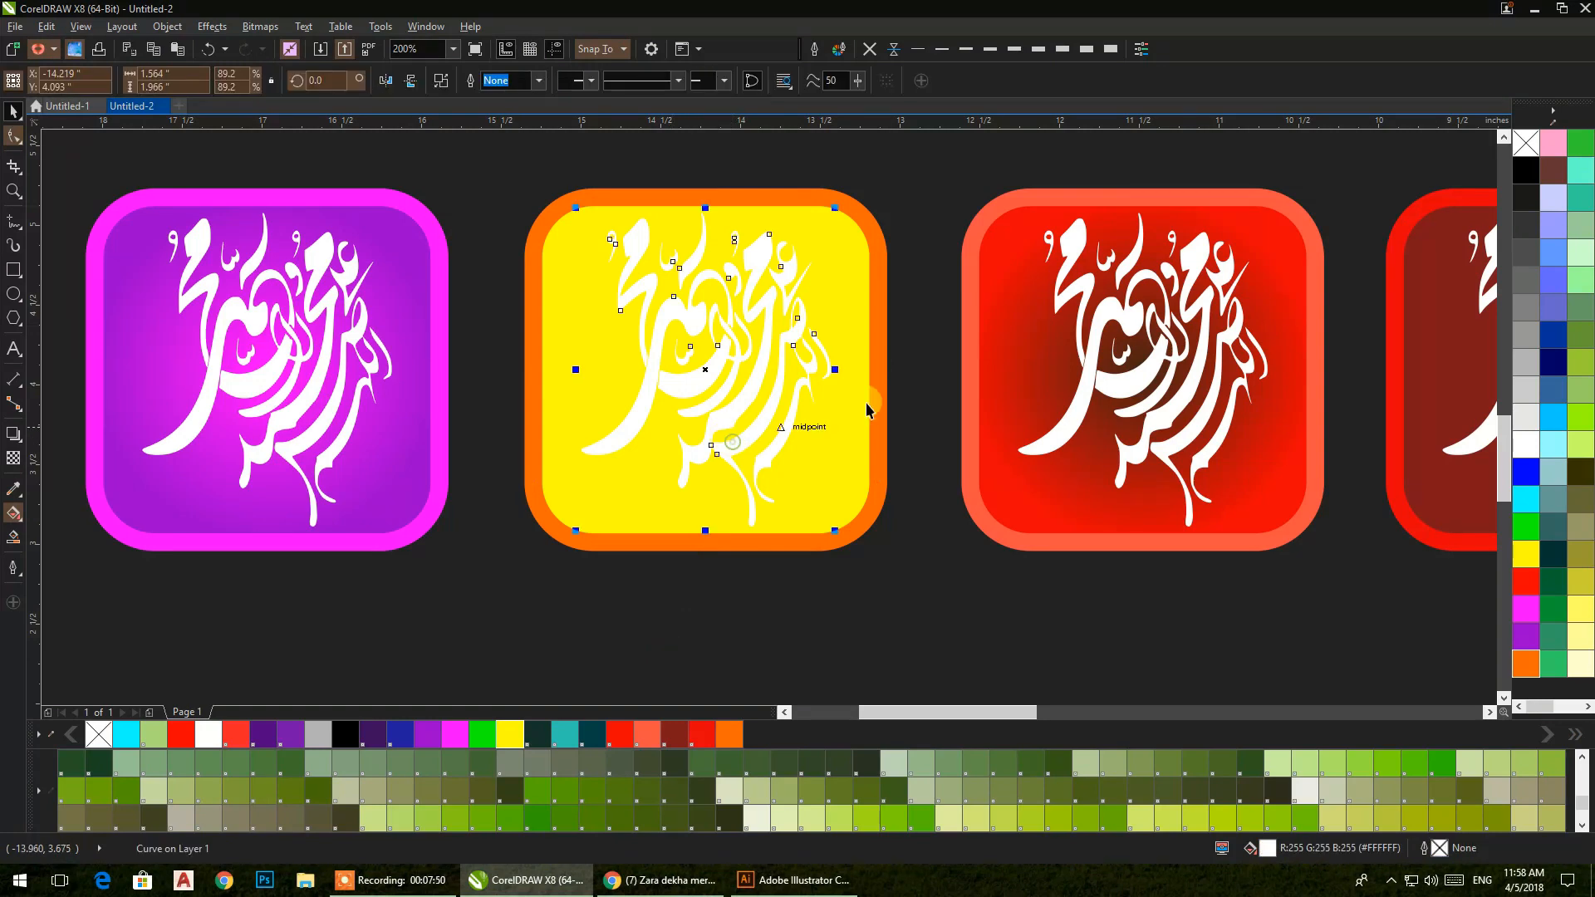
click(1523, 168)
click(1001, 600)
- Fill the third row's fourth tile with solid sky blue #00CCFF and set its outline to blue
drag(1001, 600, 515, 609)
click(579, 516)
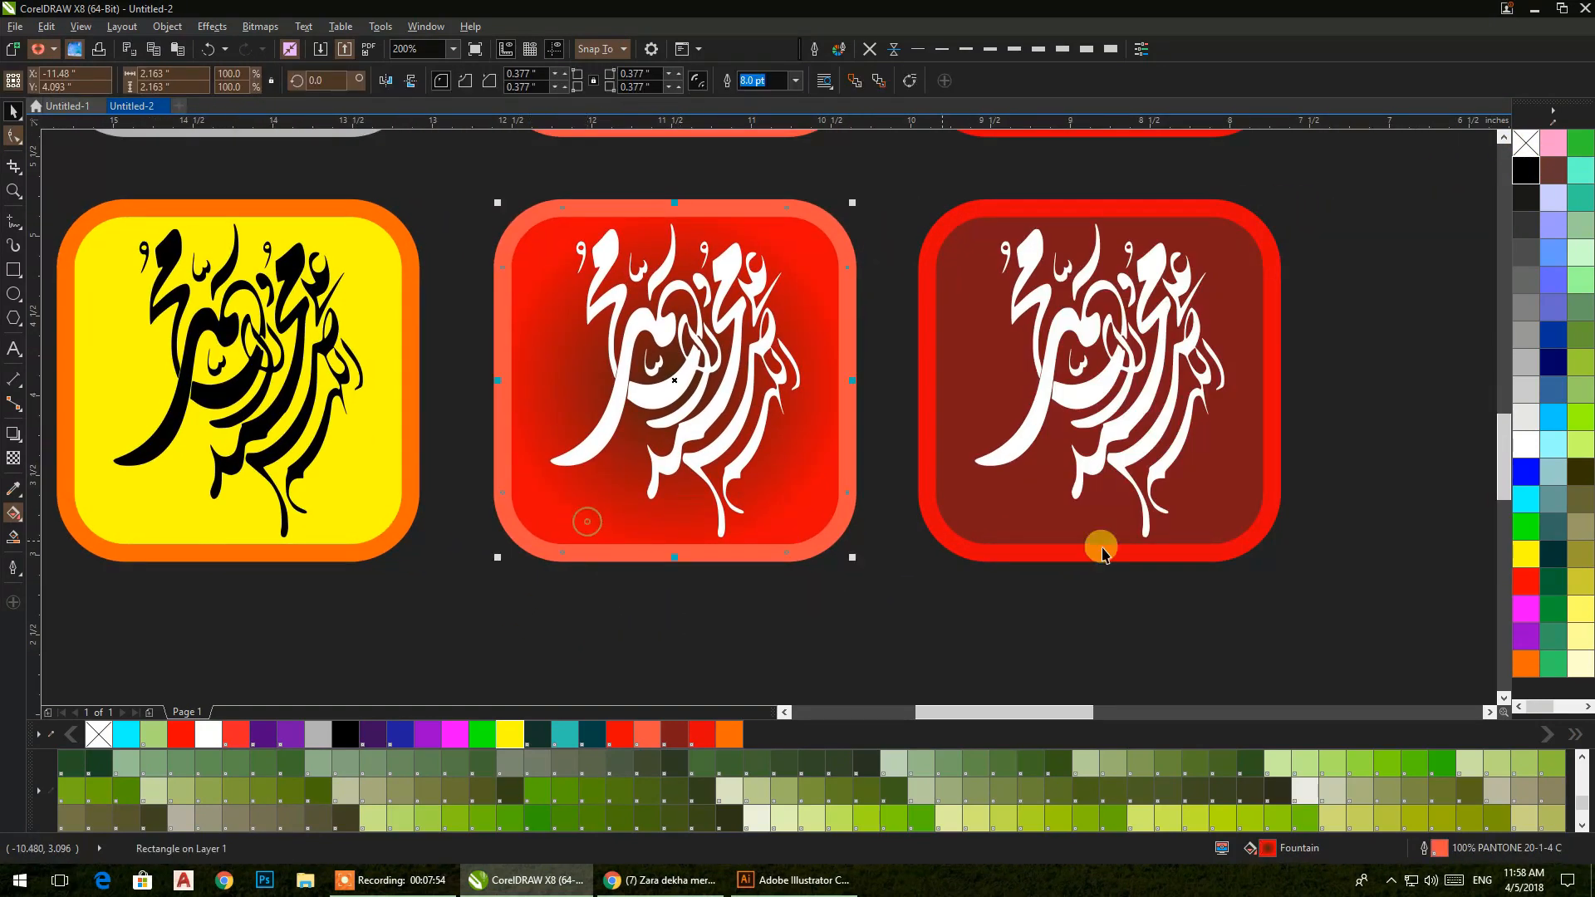
click(1552, 448)
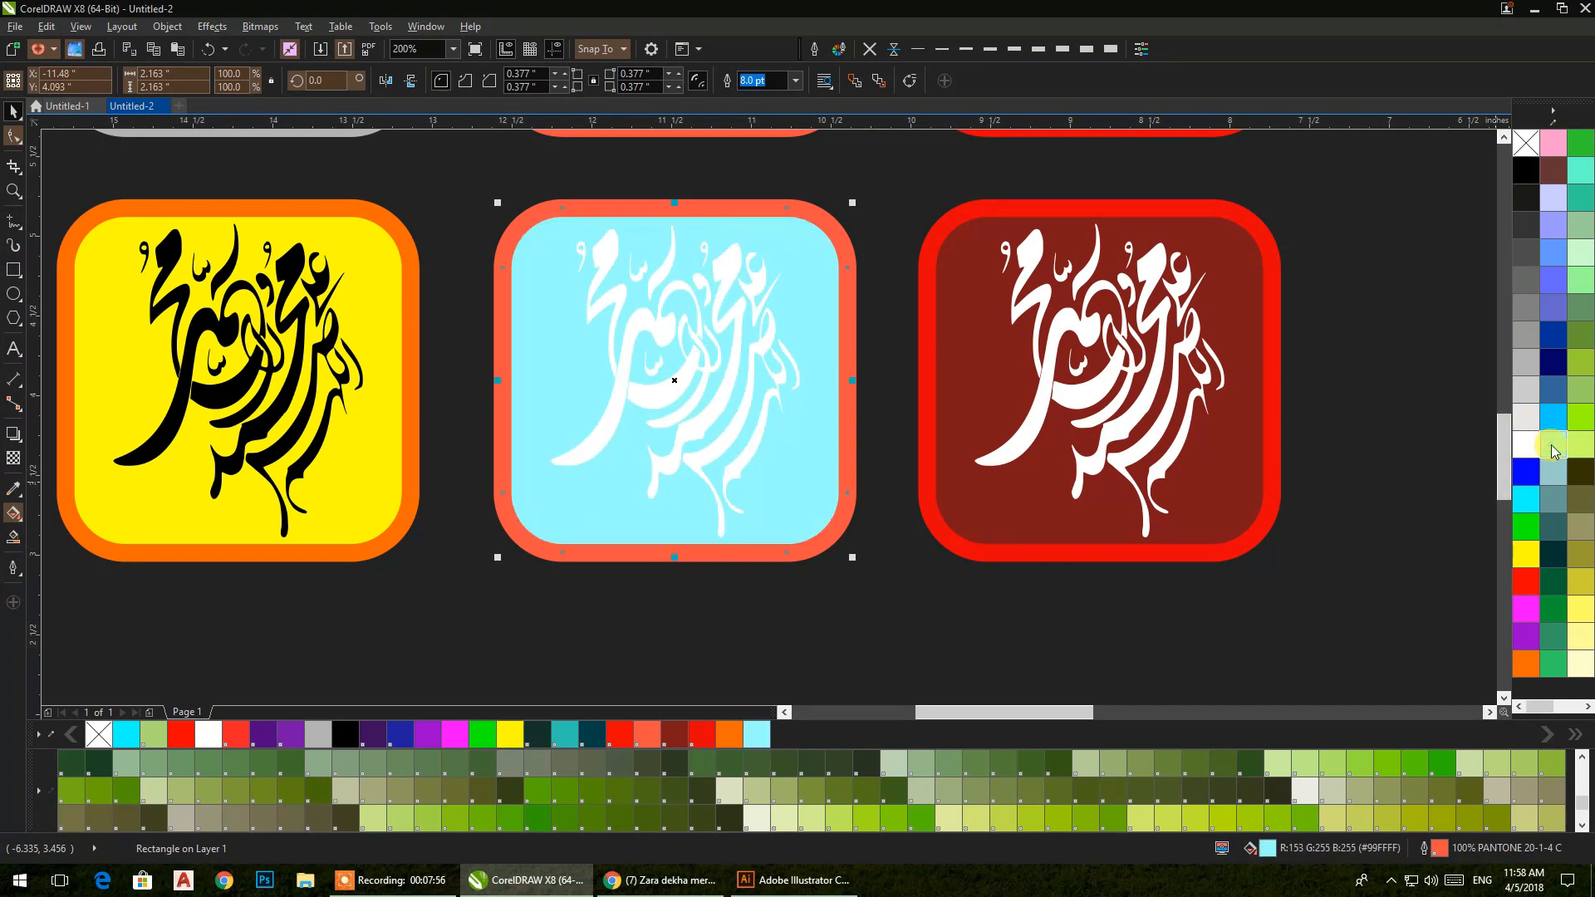
click(1562, 415)
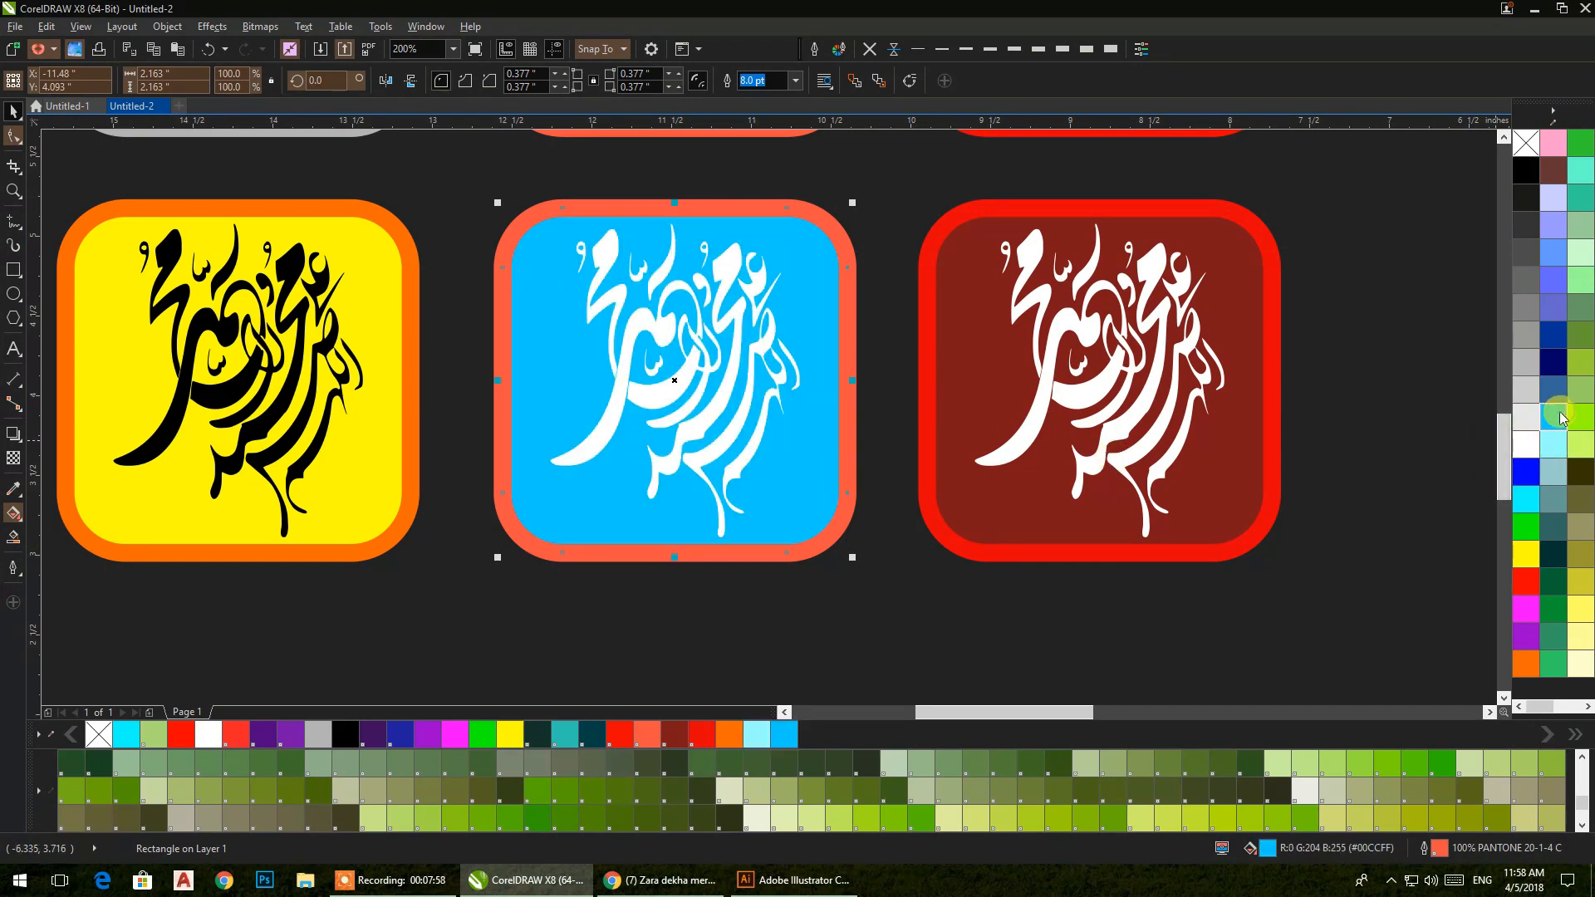
click(830, 540)
click(897, 614)
click(814, 552)
right_click(1516, 475)
- Fill the third row's fifth tile with solid purple #9900CC and set its outline to yellow #FFFF00
click(1048, 554)
drag(1017, 567, 663, 602)
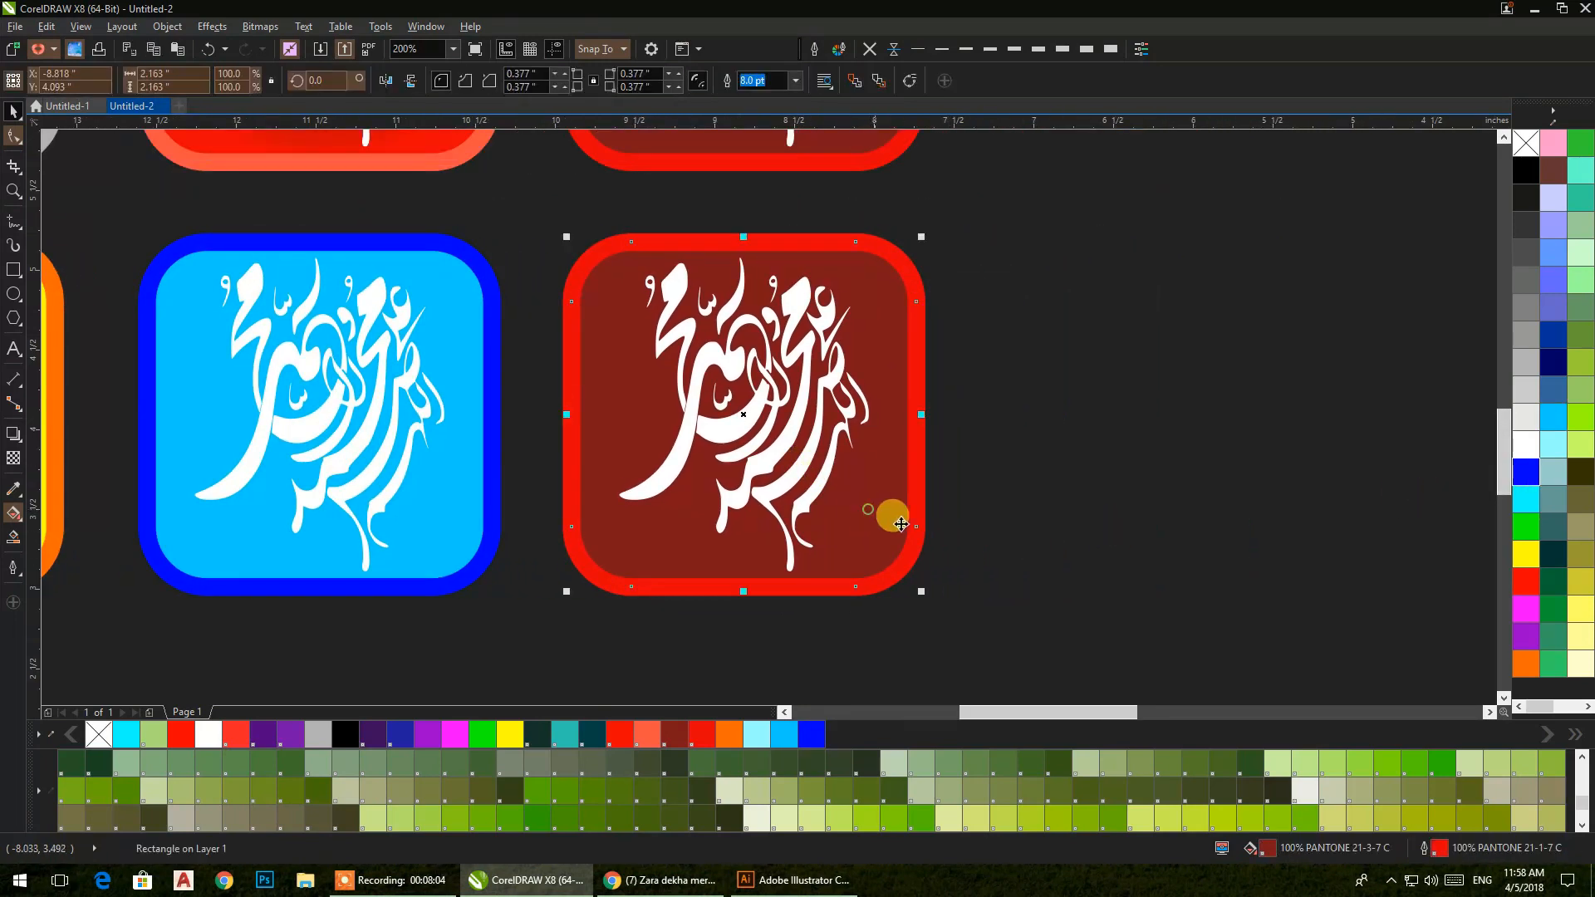
click(1533, 640)
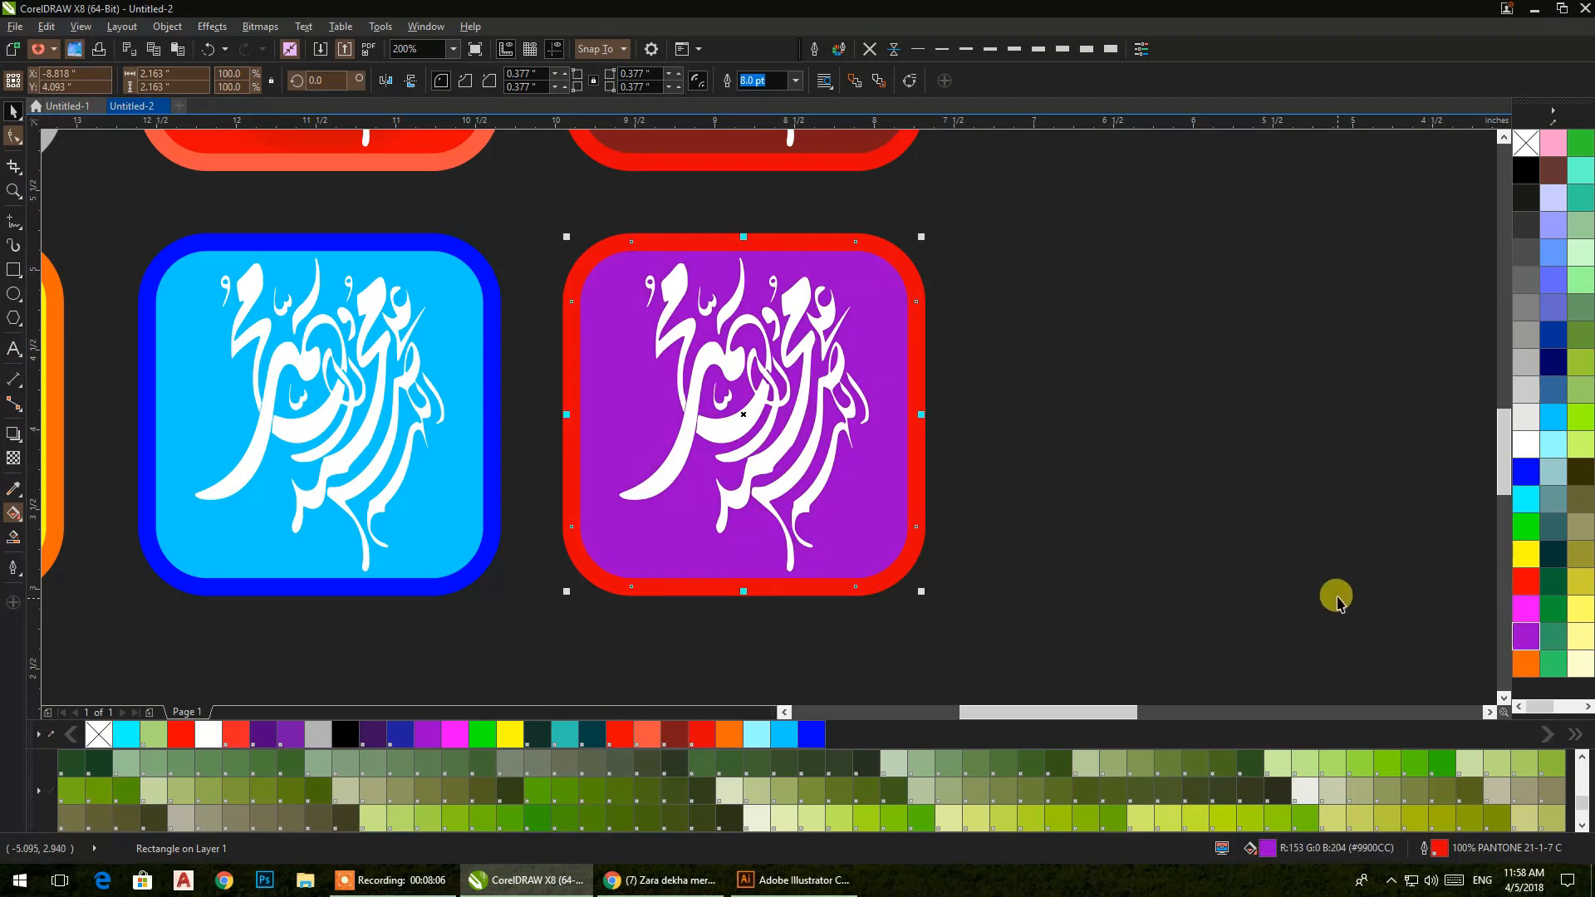
right_click(1533, 613)
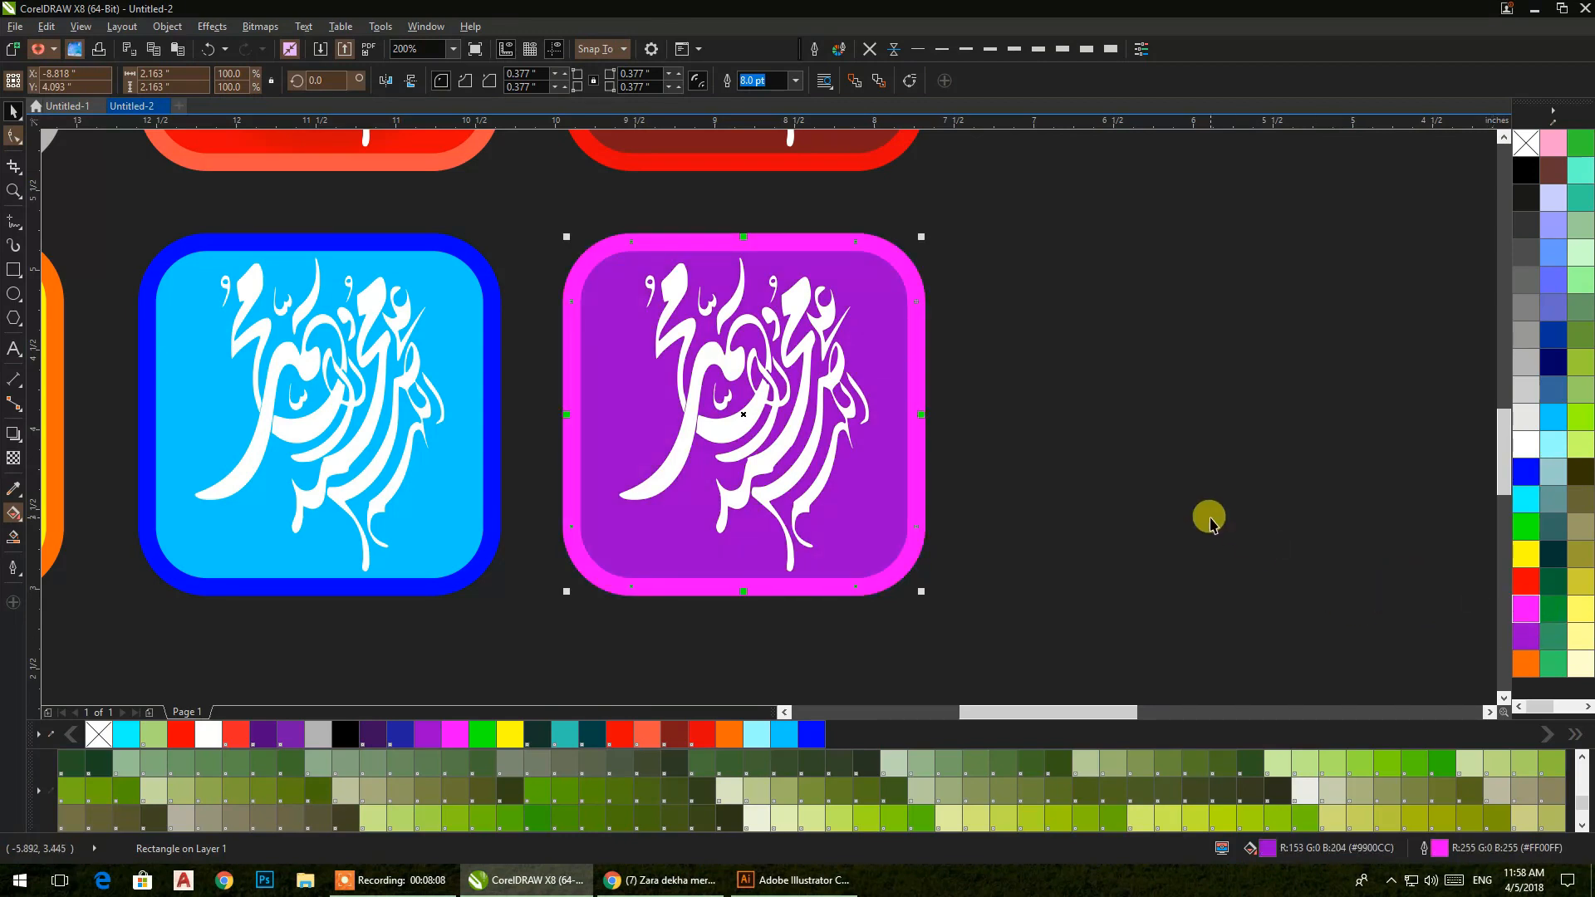
right_click(1525, 554)
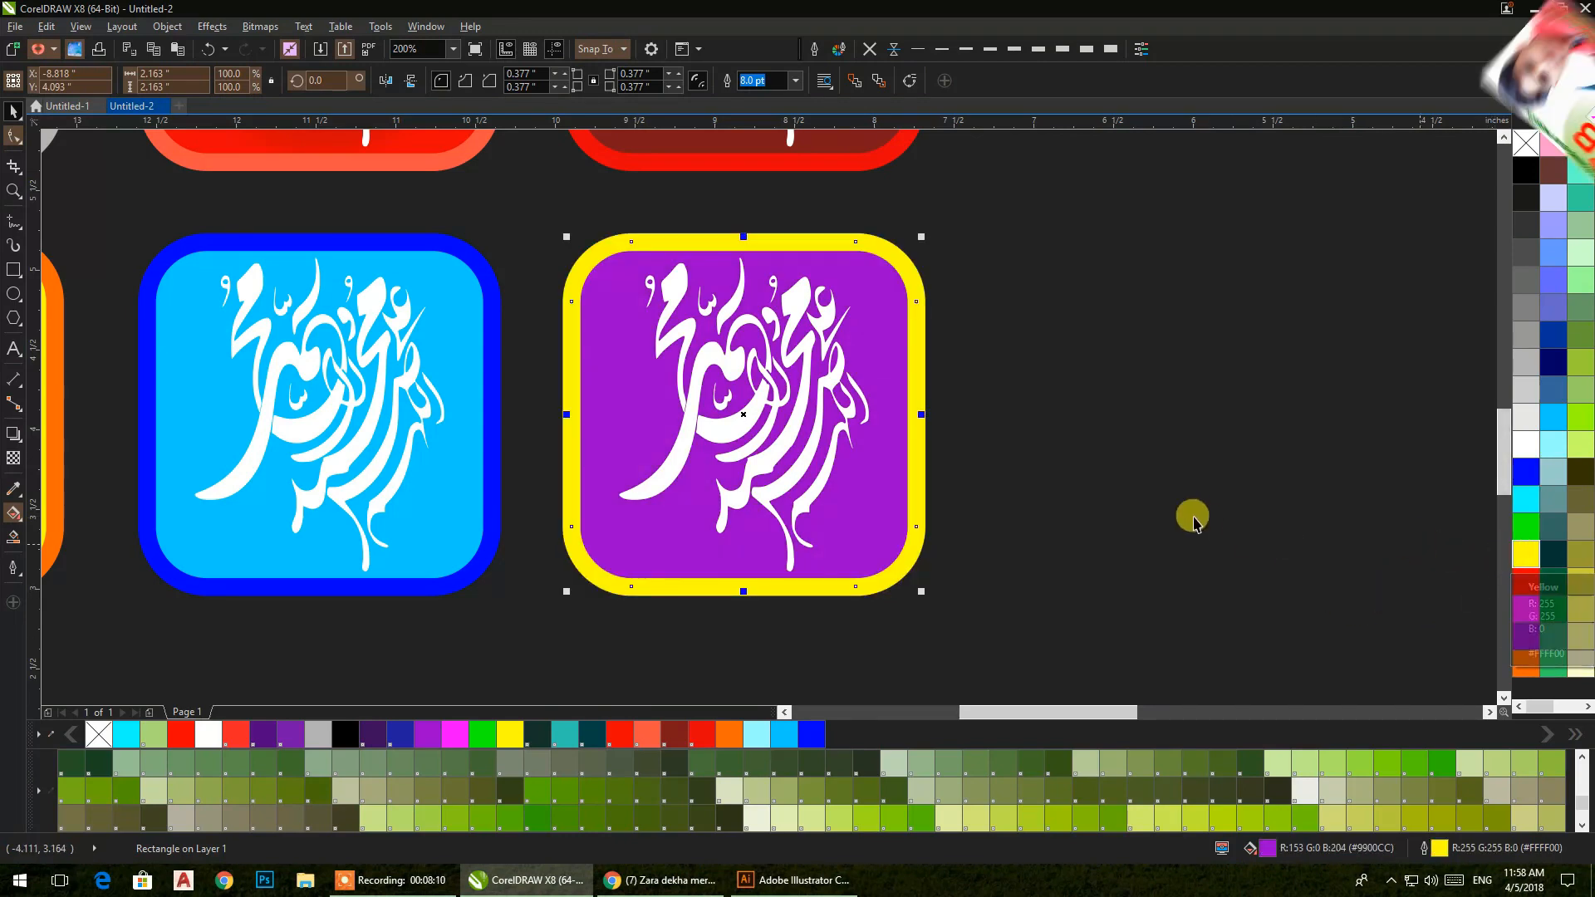
click(1055, 558)
- Draw a six-sided polygon about 2.47 by 2.85 inches in the empty area to the left of the tile grid
scroll(1055, 558, down, 2)
drag(1055, 555, 1065, 568)
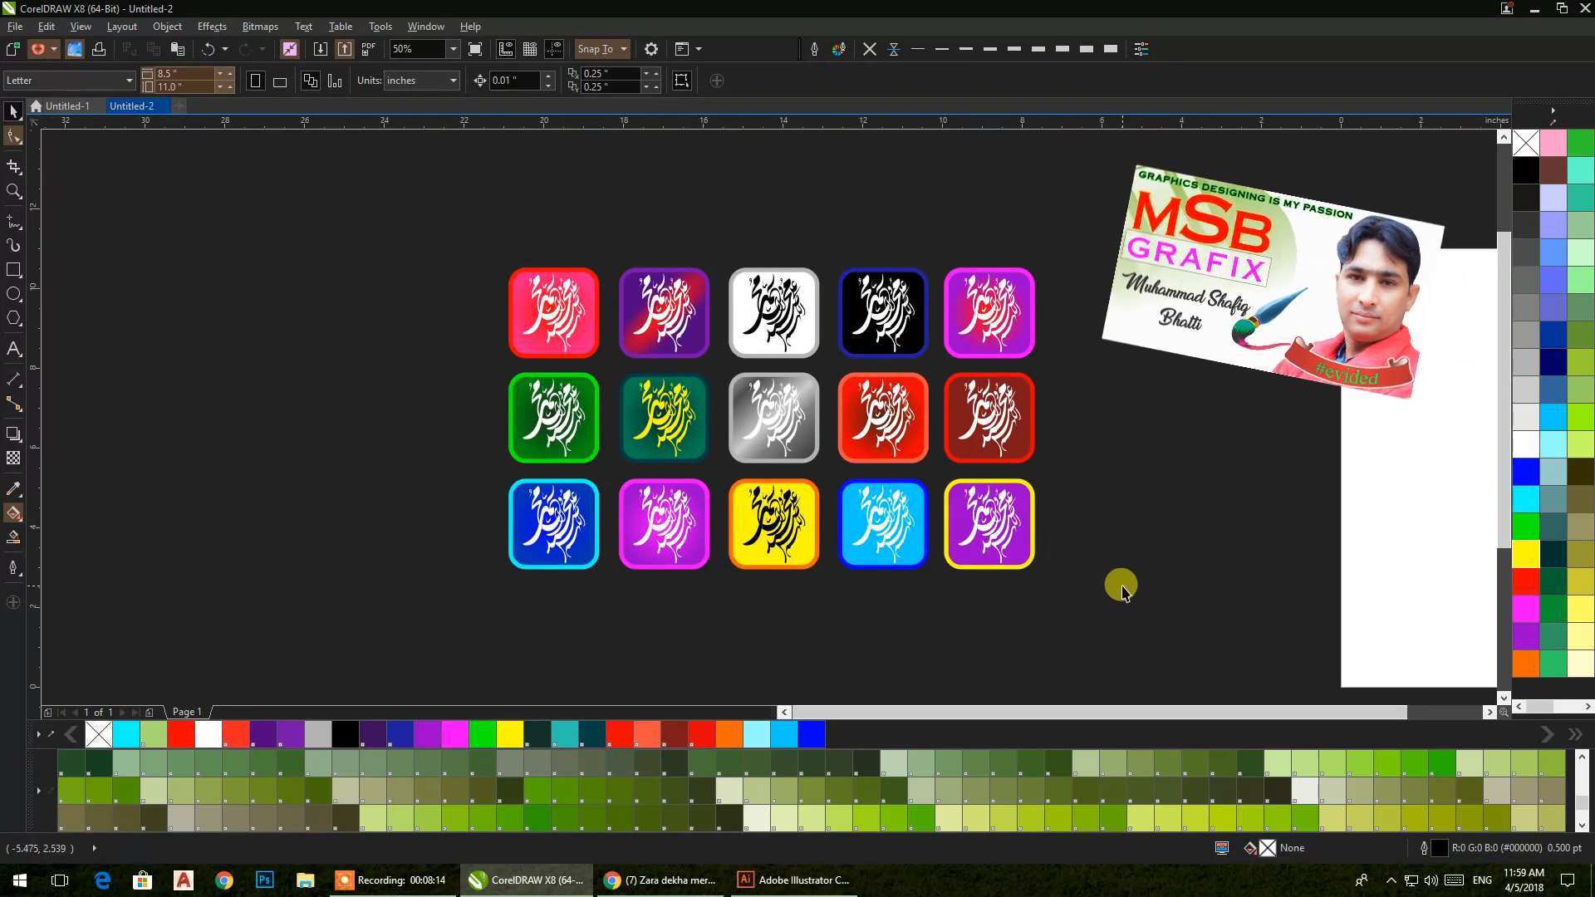
drag(996, 416, 941, 367)
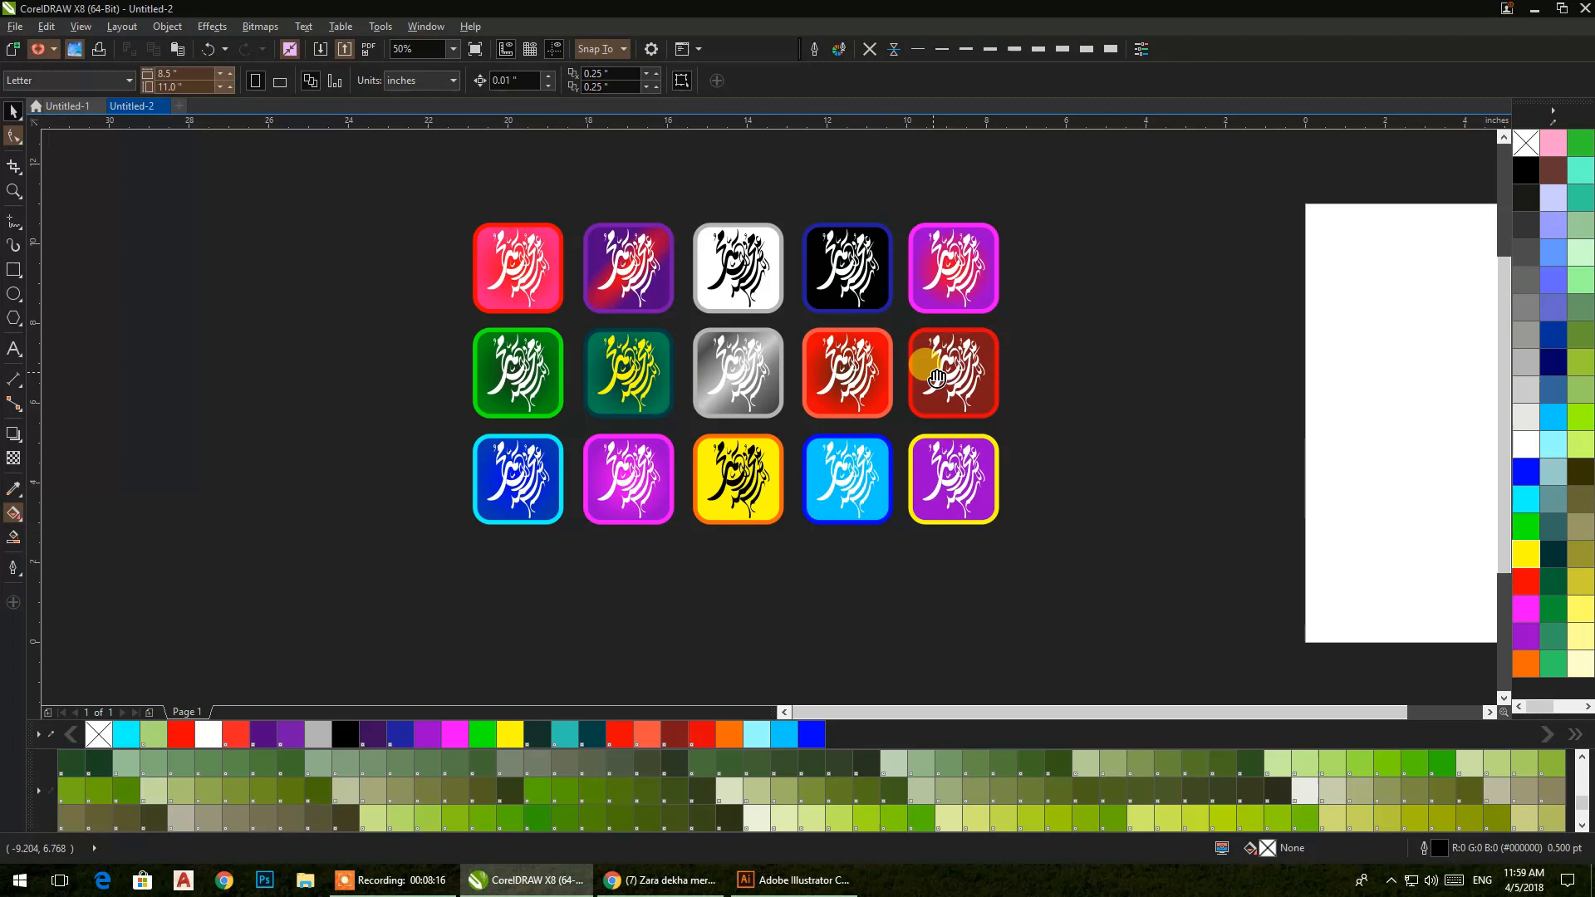
drag(673, 413, 967, 436)
click(13, 319)
mouse_move(409, 303)
mouse_down()
mouse_move(570, 481)
mouse_move(507, 417)
mouse_up()
click(395, 362)
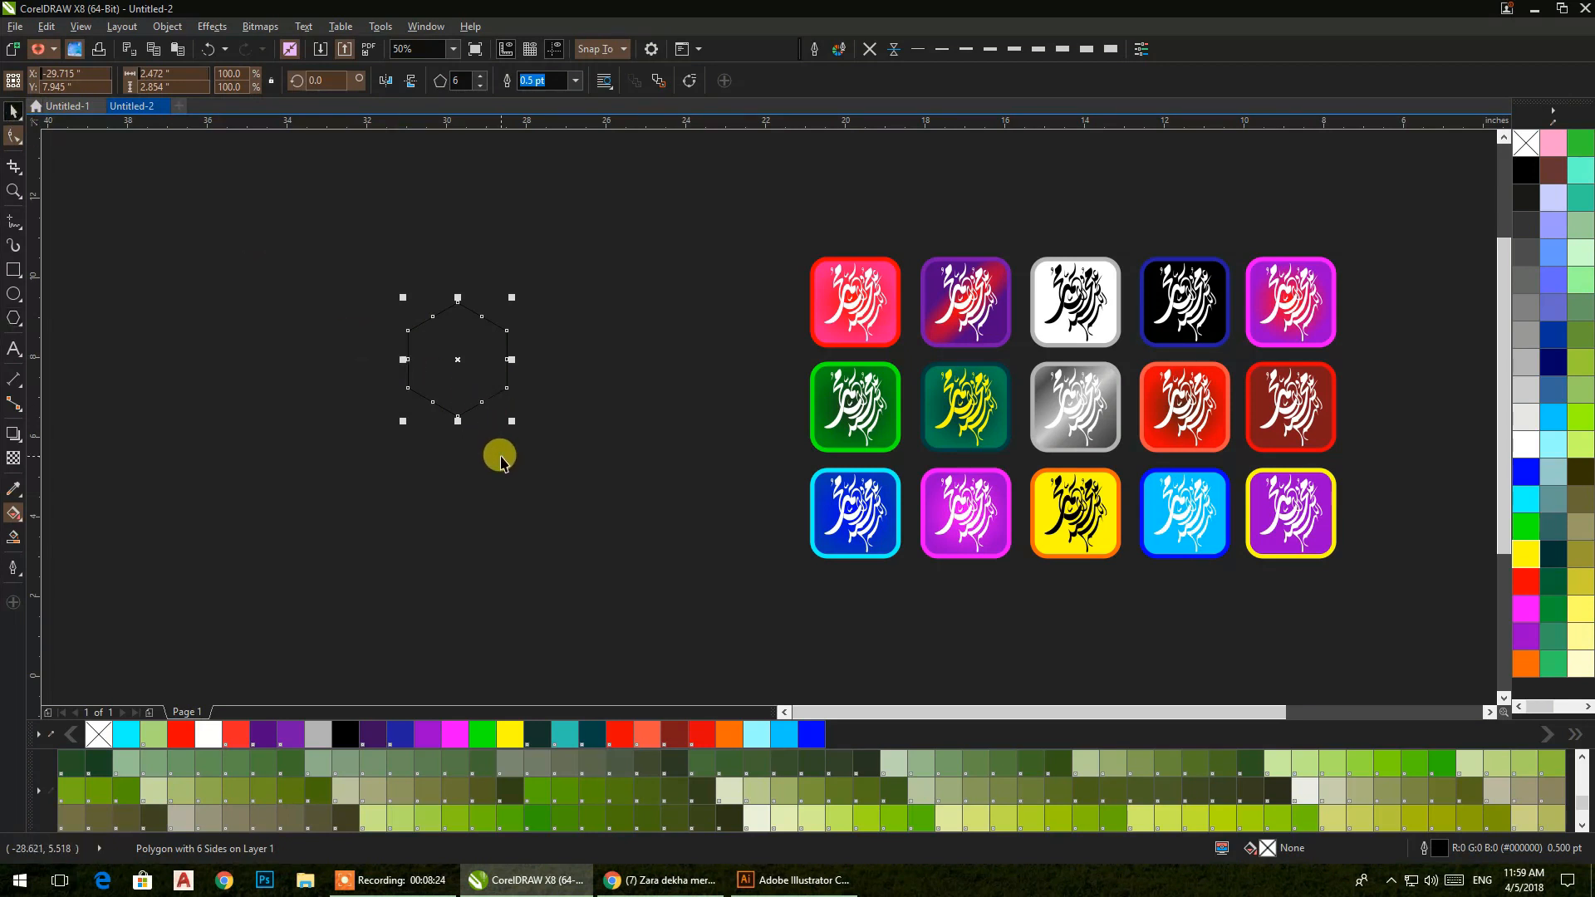
- Give the hexagon an 8 pt blue outline and a solid sky blue #00CCFF fill
drag(392, 361, 407, 365)
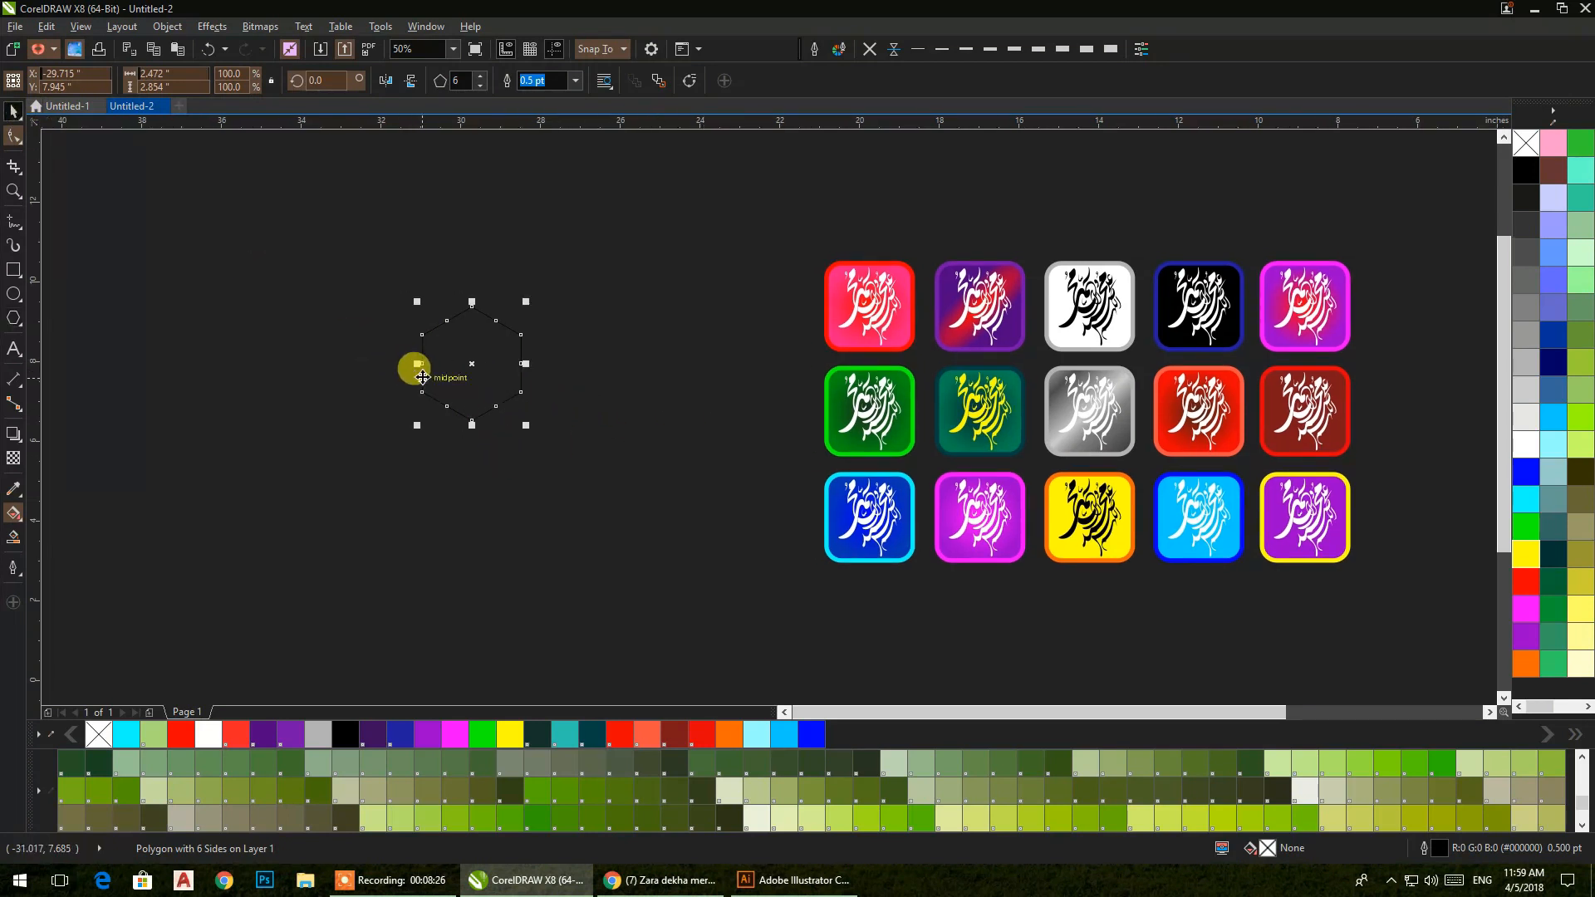
scroll(460, 338, up, 4)
drag(445, 353, 453, 374)
click(1063, 48)
click(1084, 48)
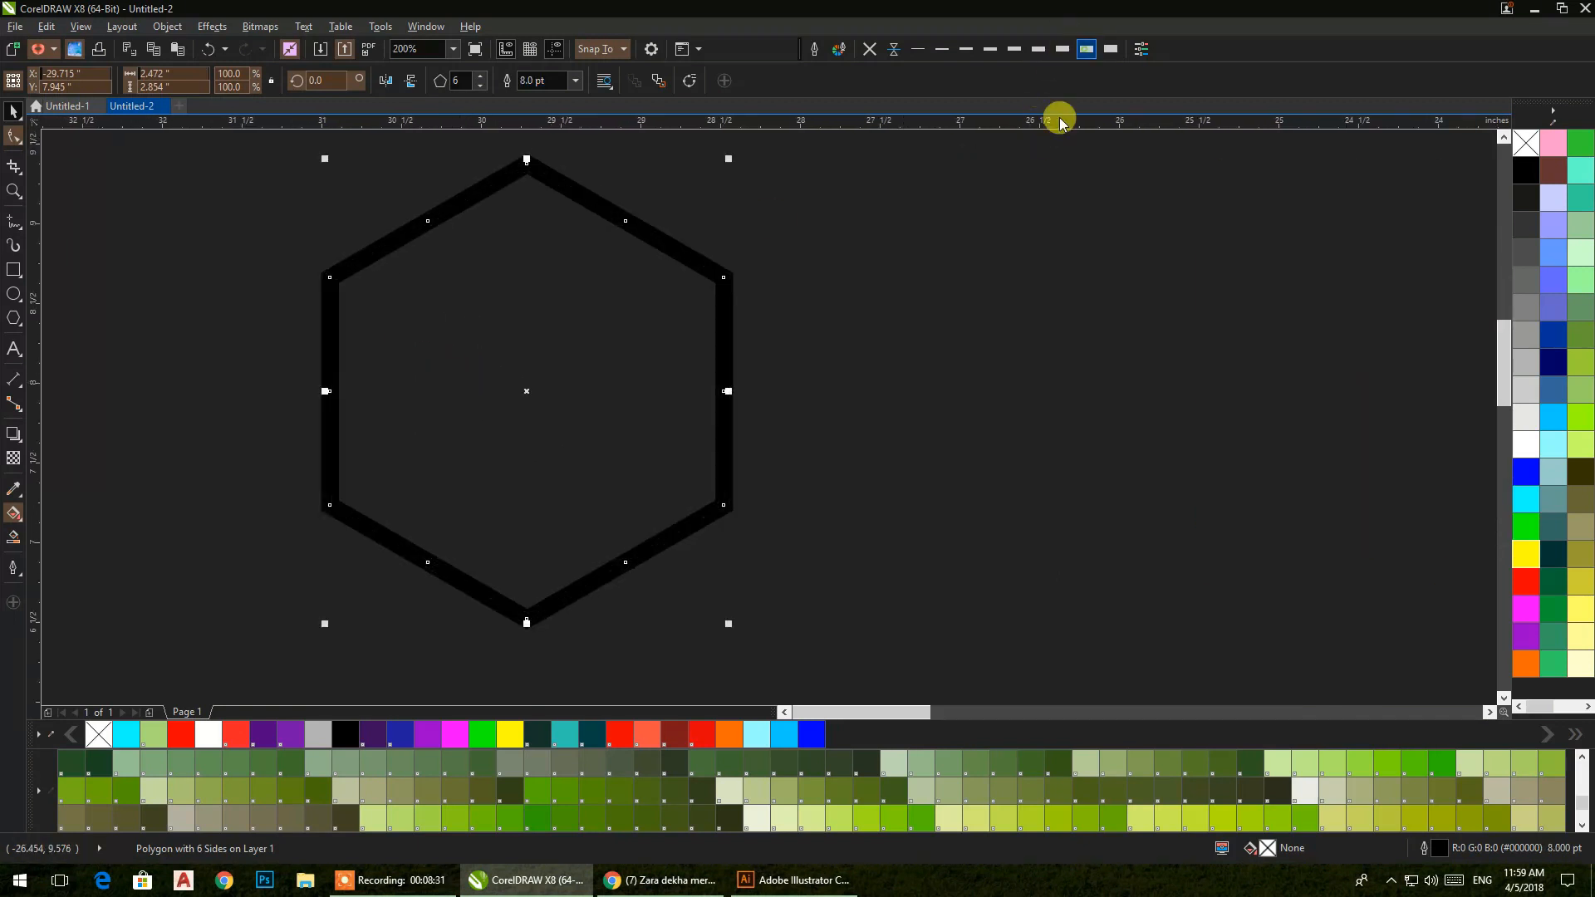
right_click(811, 733)
click(783, 734)
click(808, 493)
- Copy the white calligraphy from the green tile and center it horizontally and vertically on the hexagon
scroll(808, 487, down, 1)
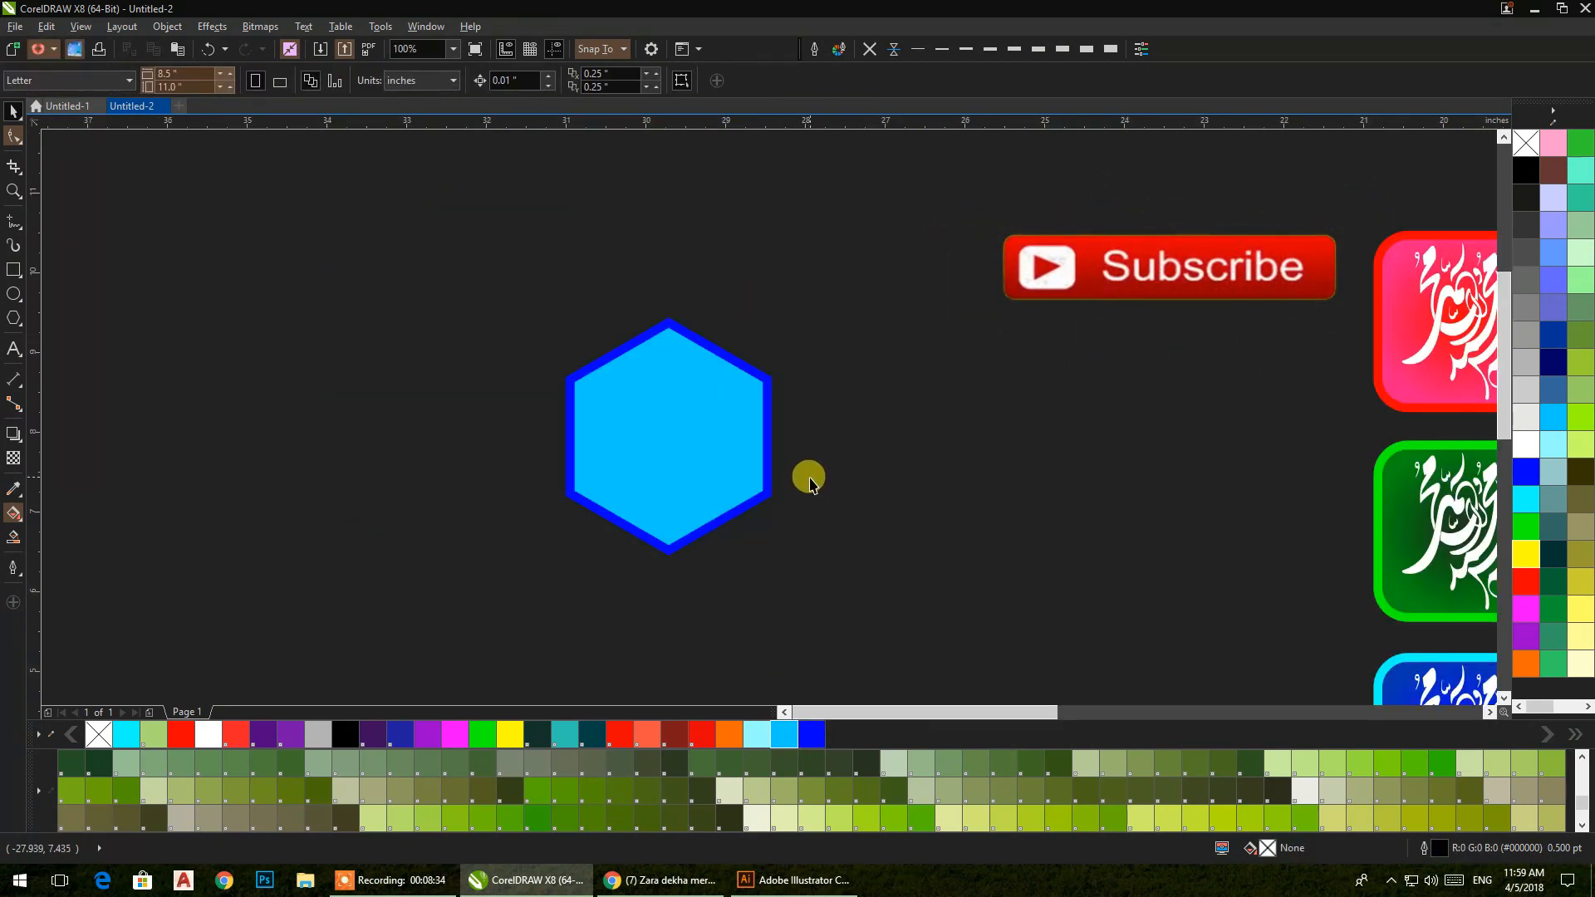
drag(808, 475, 678, 439)
drag(1313, 486, 846, 475)
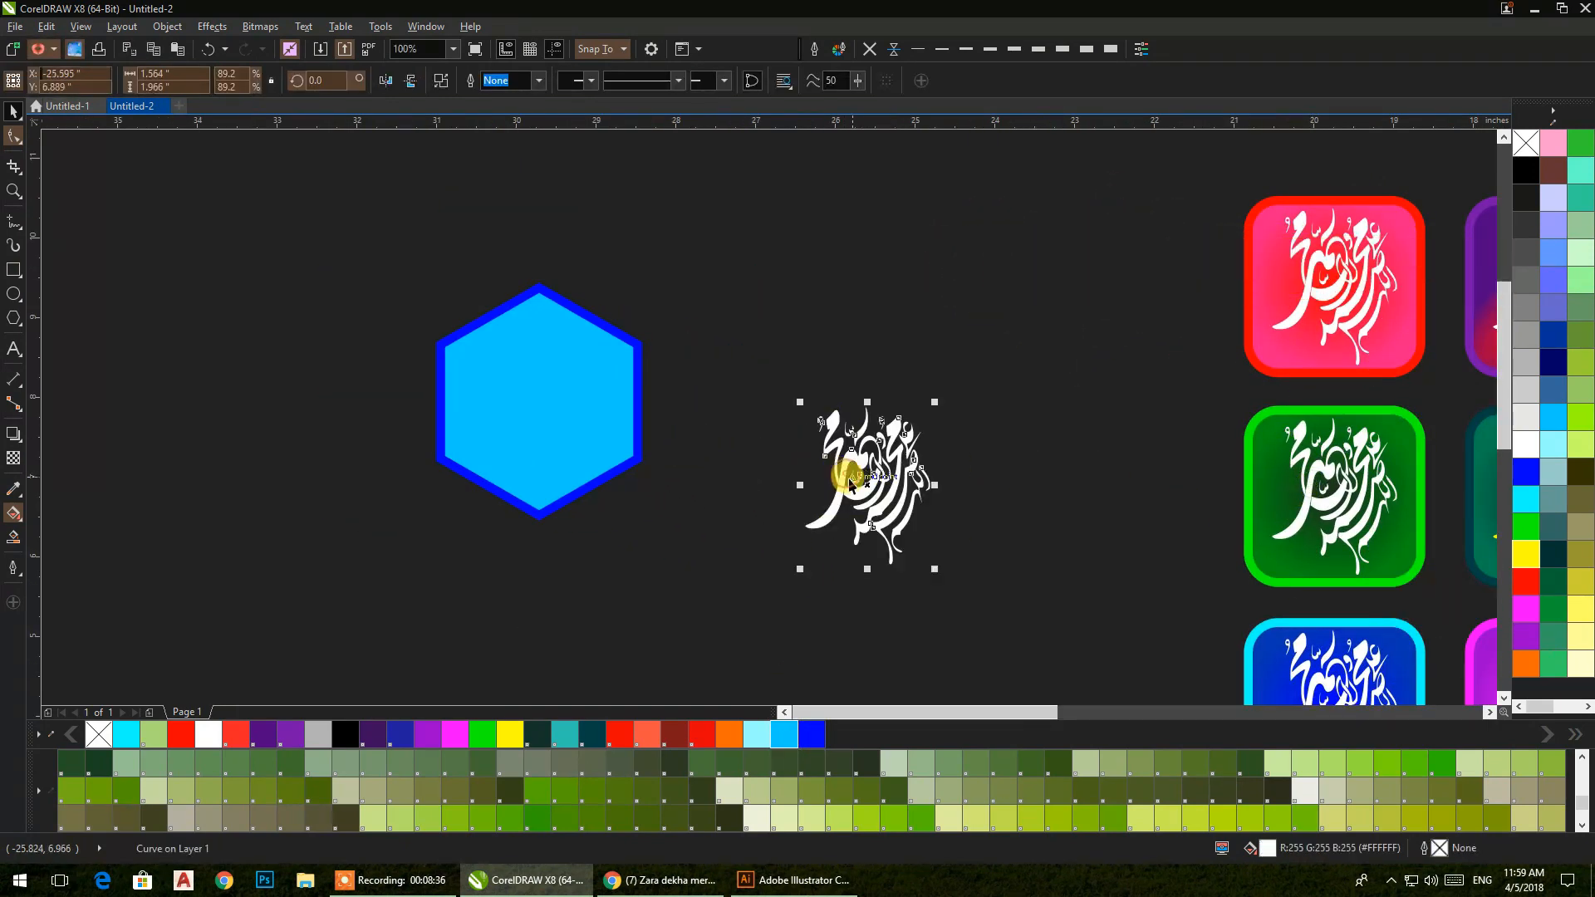
shift+click(585, 422)
key(e)
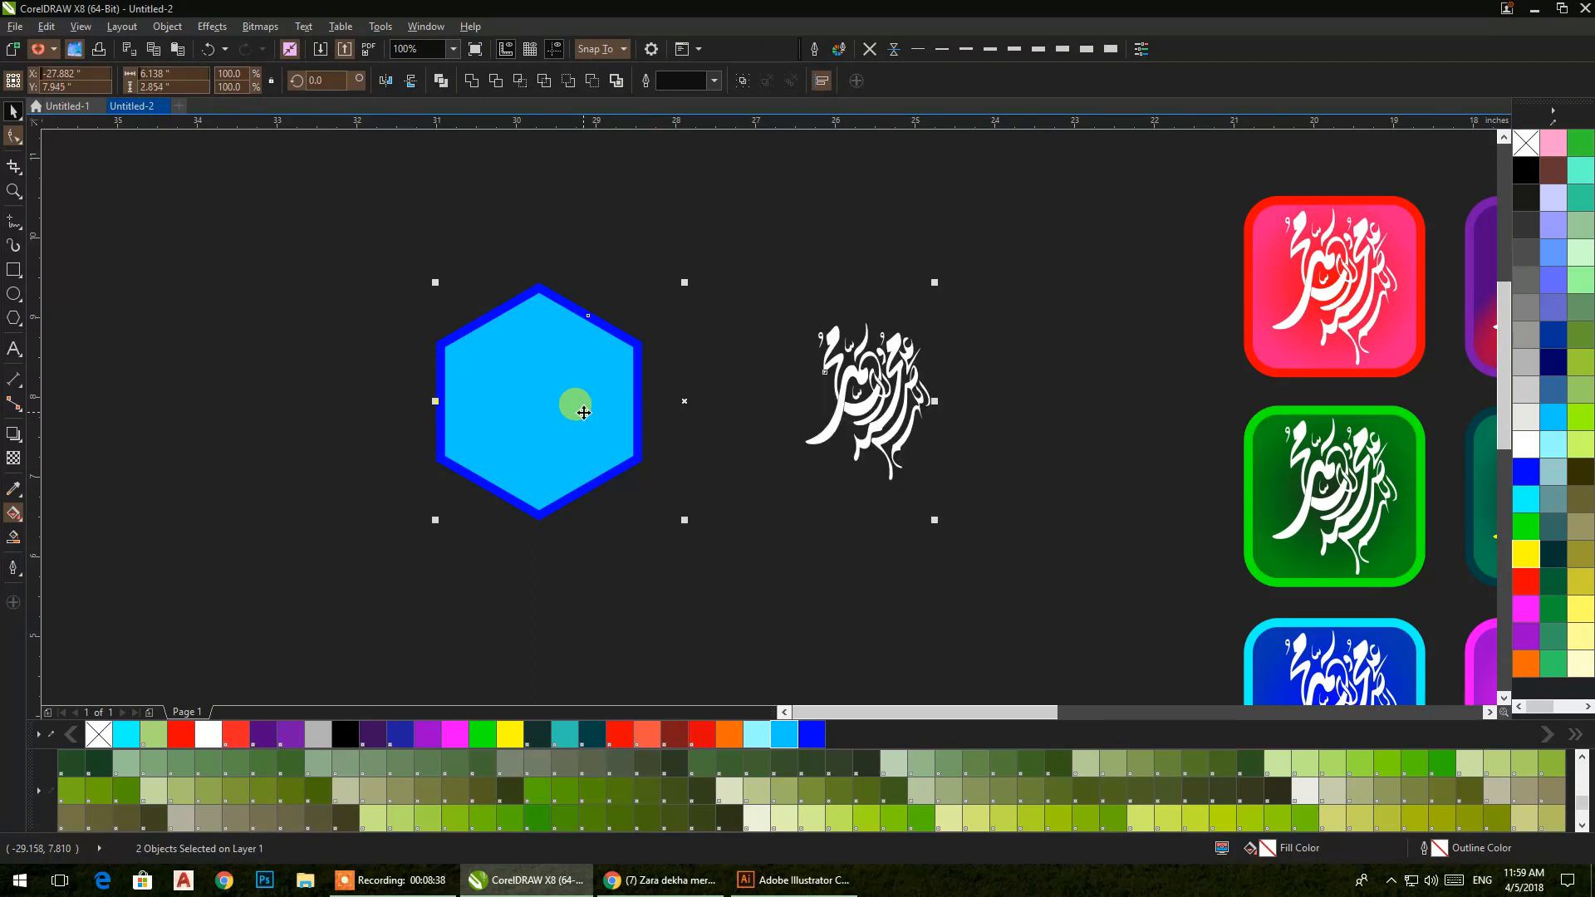
key(c)
click(765, 395)
- Duplicate the hexagon with its calligraphy twice, nesting one copy below and one beside the original in a honeycomb arrangement
drag(374, 243, 756, 539)
drag(591, 458, 759, 418)
scroll(876, 515, down, 1)
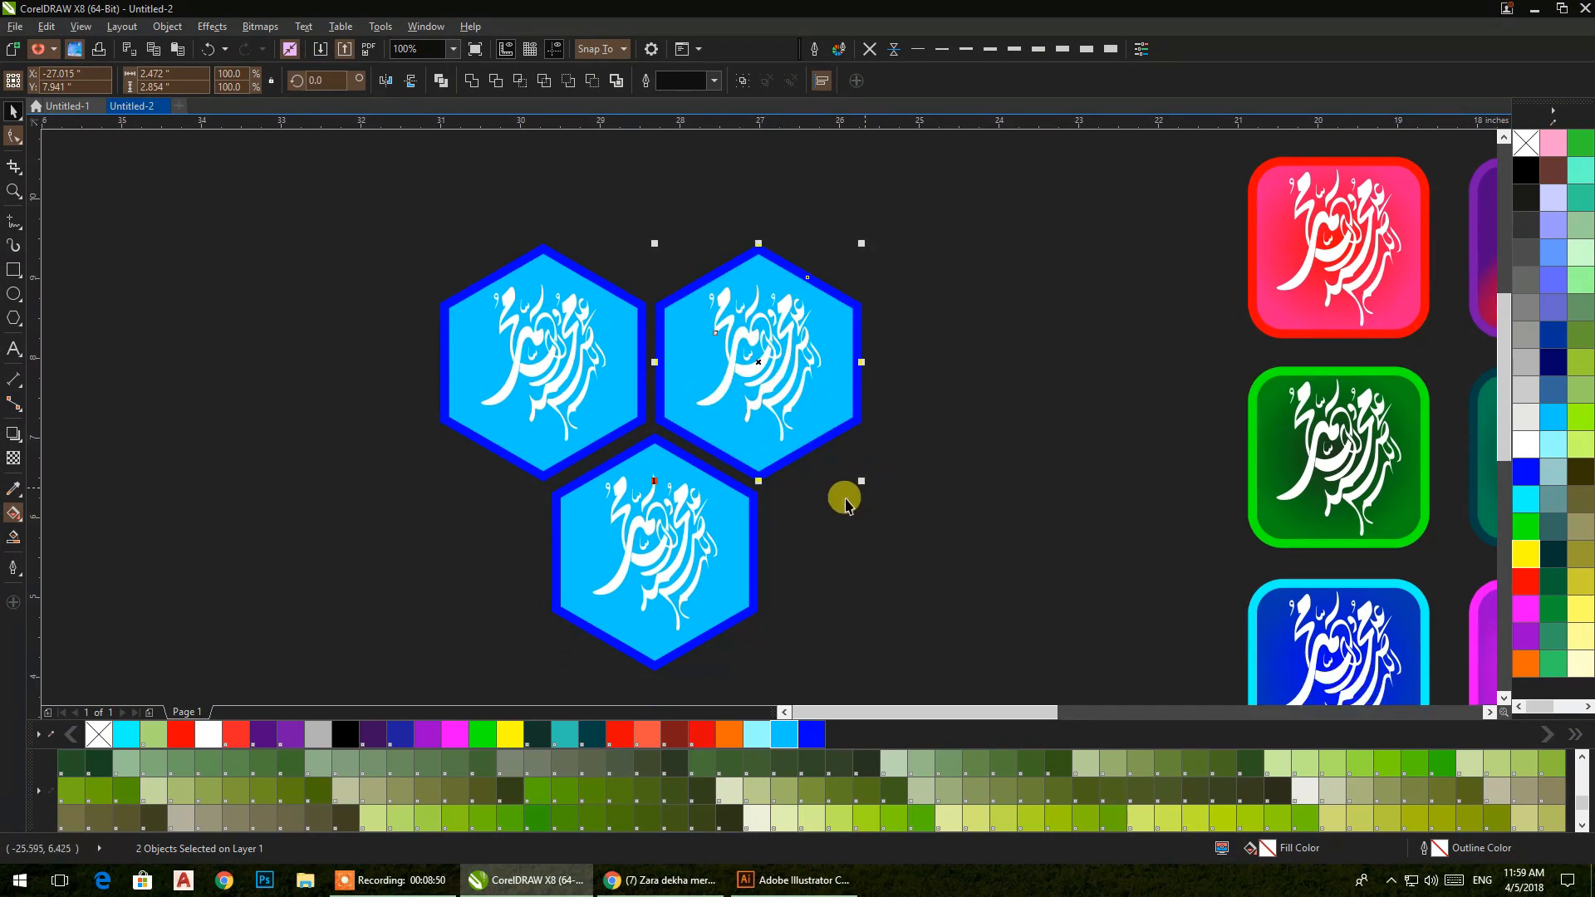
scroll(880, 402, down, 3)
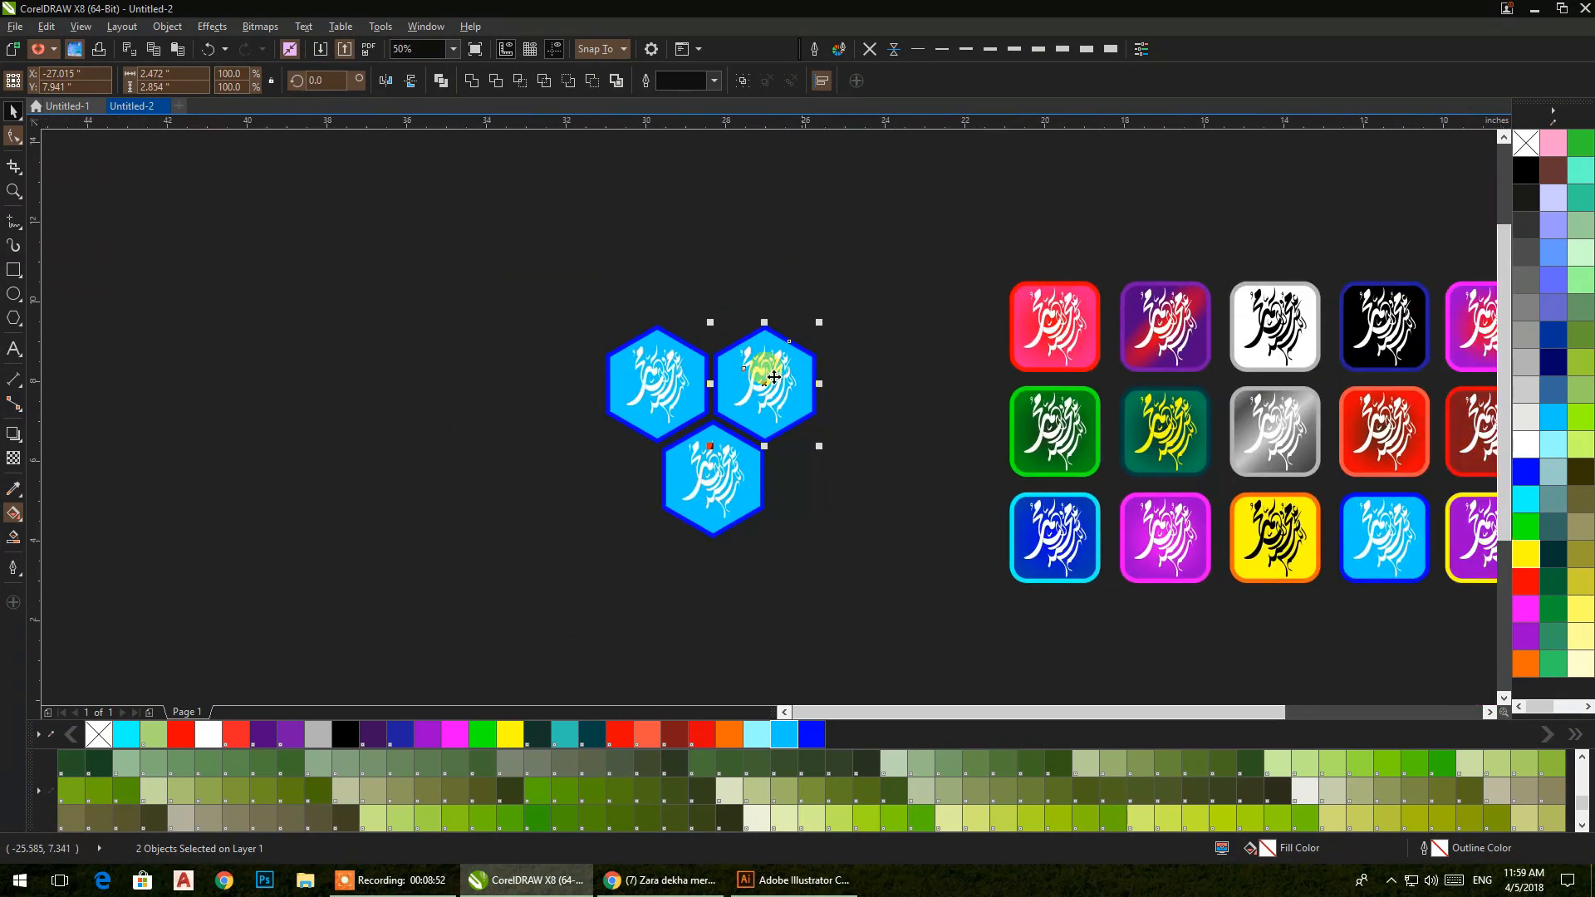
- Duplicate the three-hexagon cluster with its calligraphy, nesting the copy against its upper right side to extend the honeycomb
drag(778, 480, 893, 571)
drag(752, 450, 924, 355)
drag(900, 523, 785, 558)
click(786, 558)
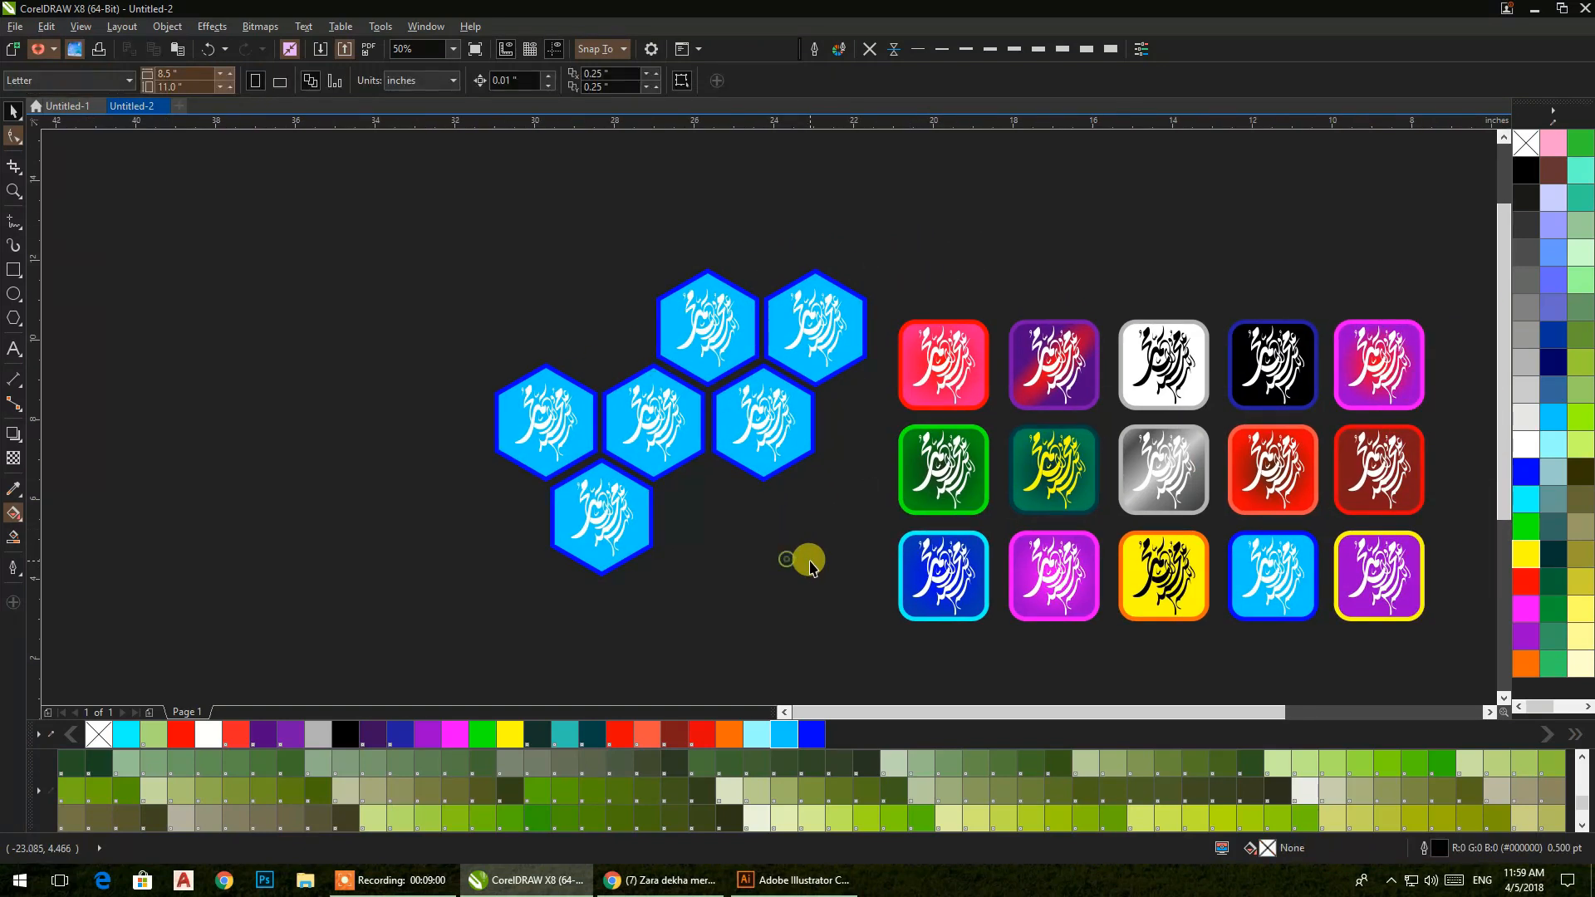
- Fill the upper right hexagon with dark green PANTONE 126-1-7 C and outline it in green PANTONE 127-1-7 C
scroll(669, 461, up, 1)
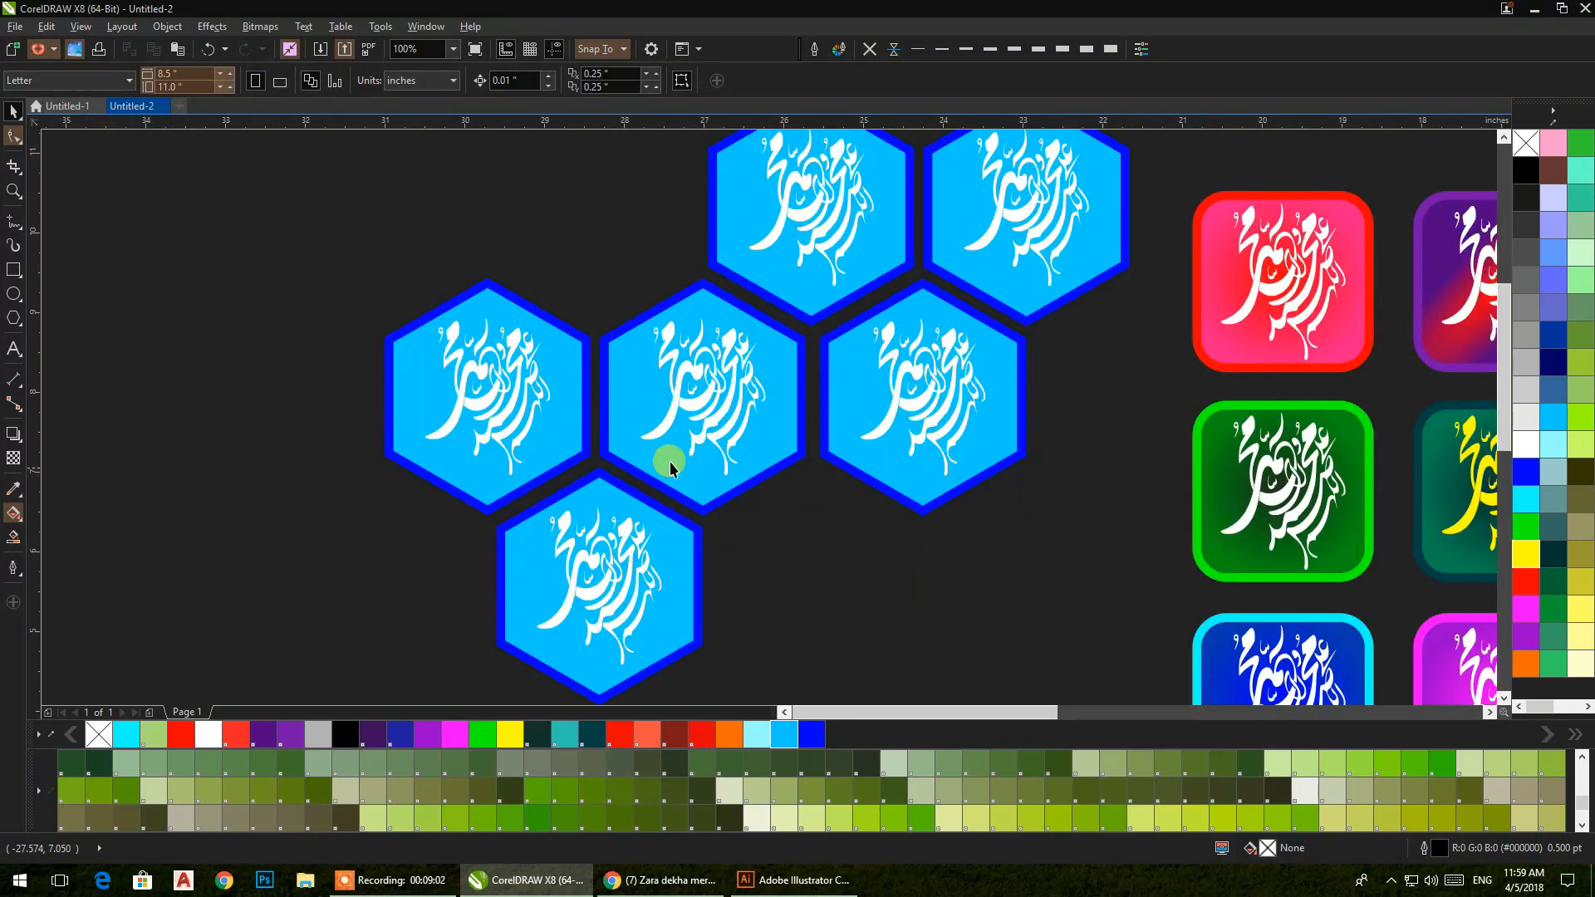
click(947, 280)
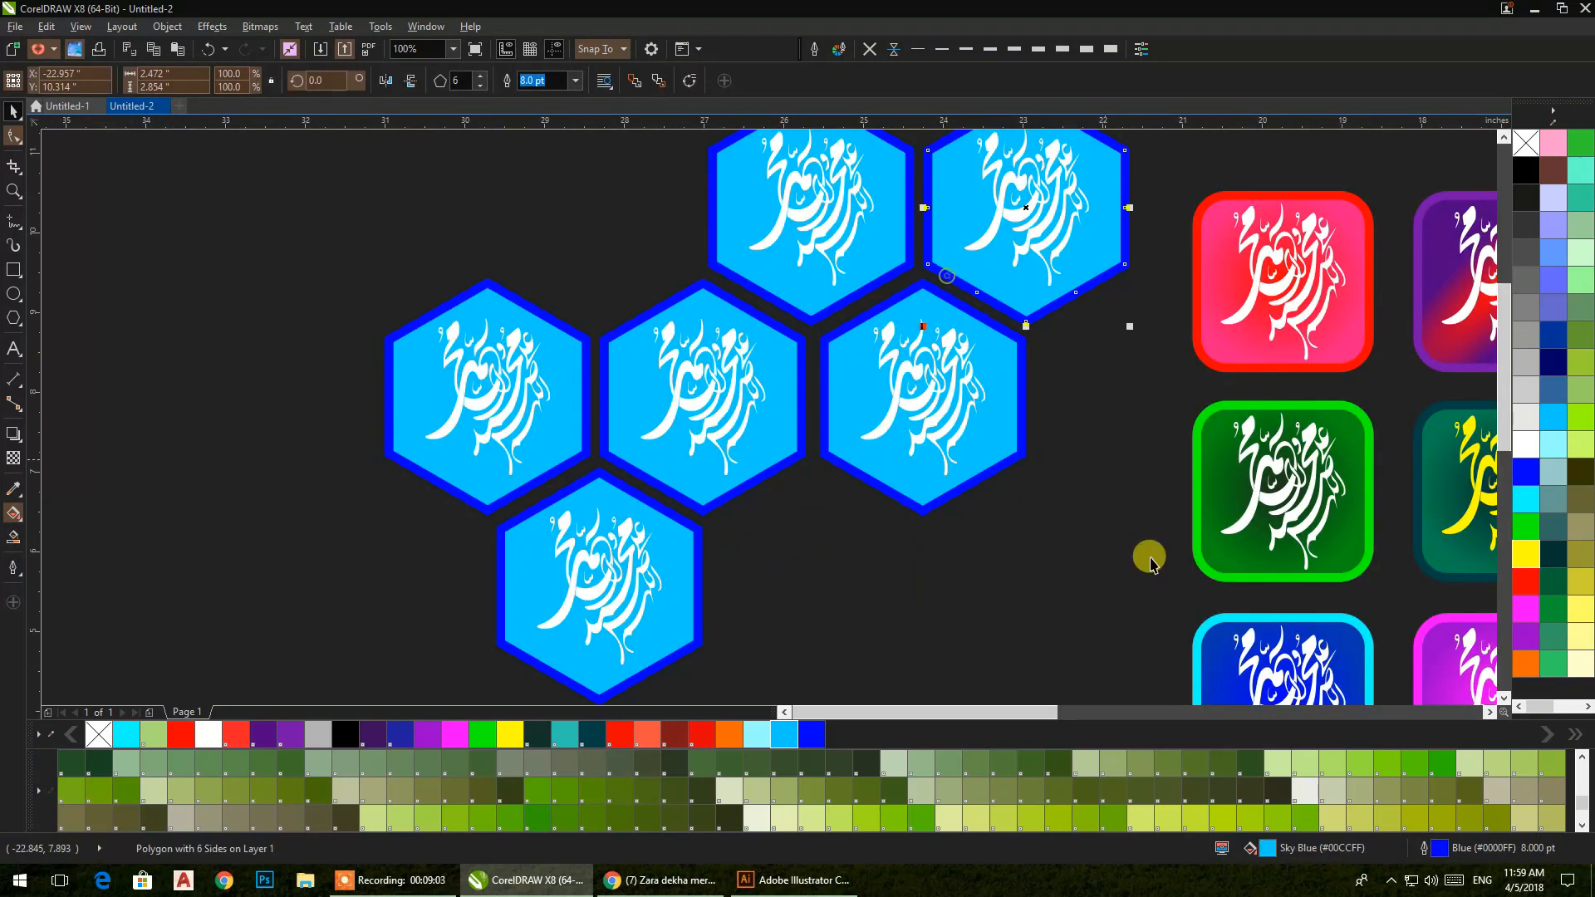
click(1256, 768)
right_click(1440, 766)
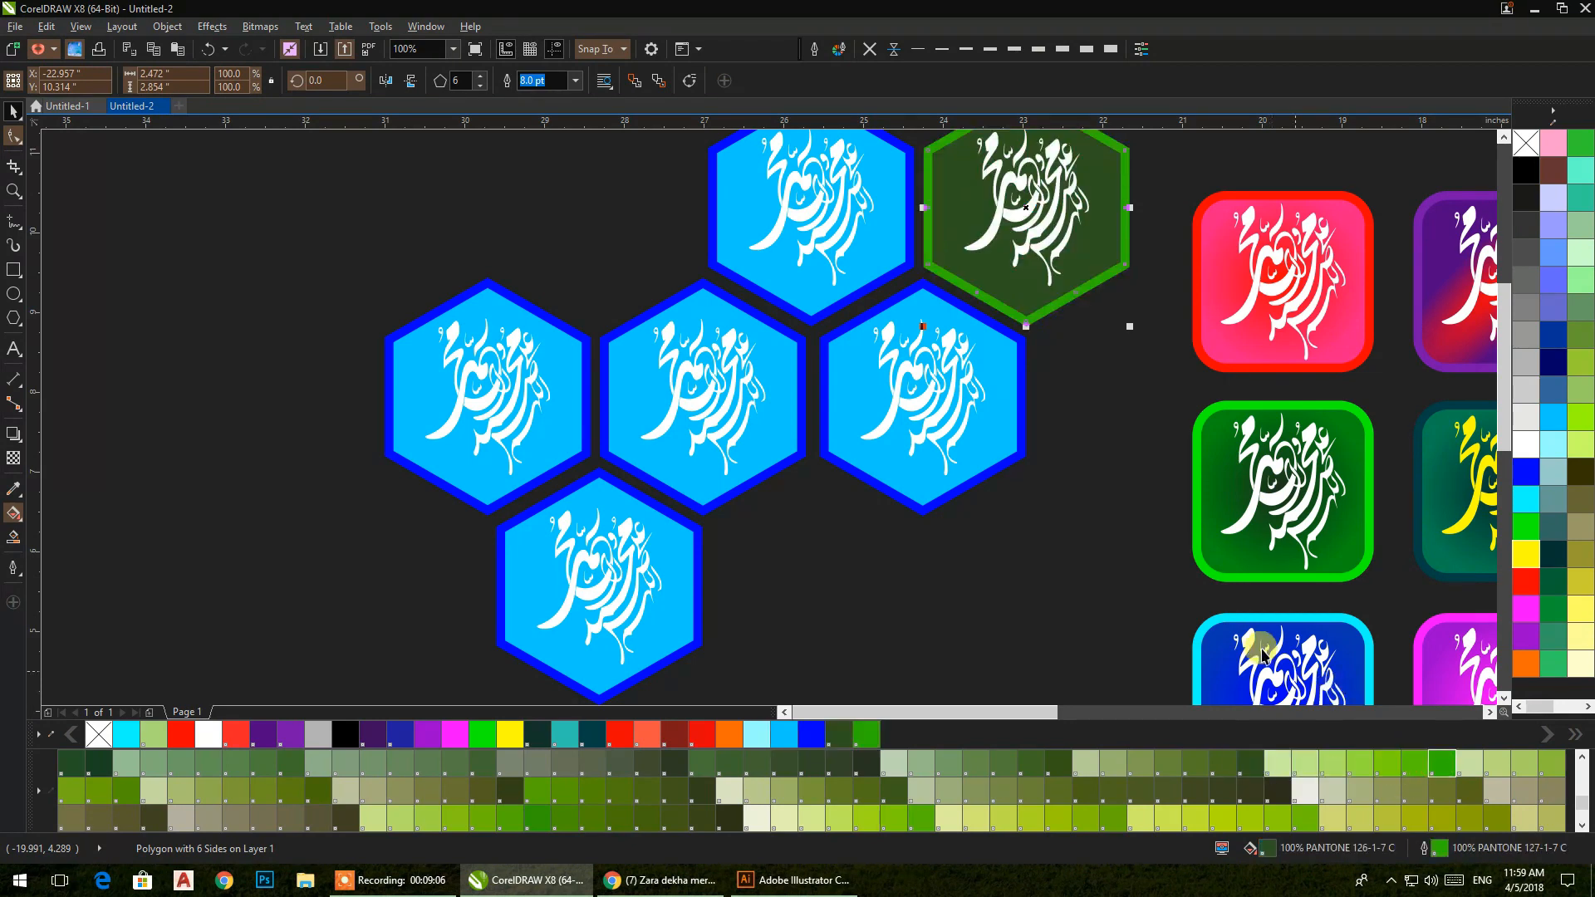
- Give the rightmost middle-row hexagon a red PANTONE 21-1-7 C outline and a dark red PANTONE 21-3-7 C fill
click(1007, 436)
right_click(701, 734)
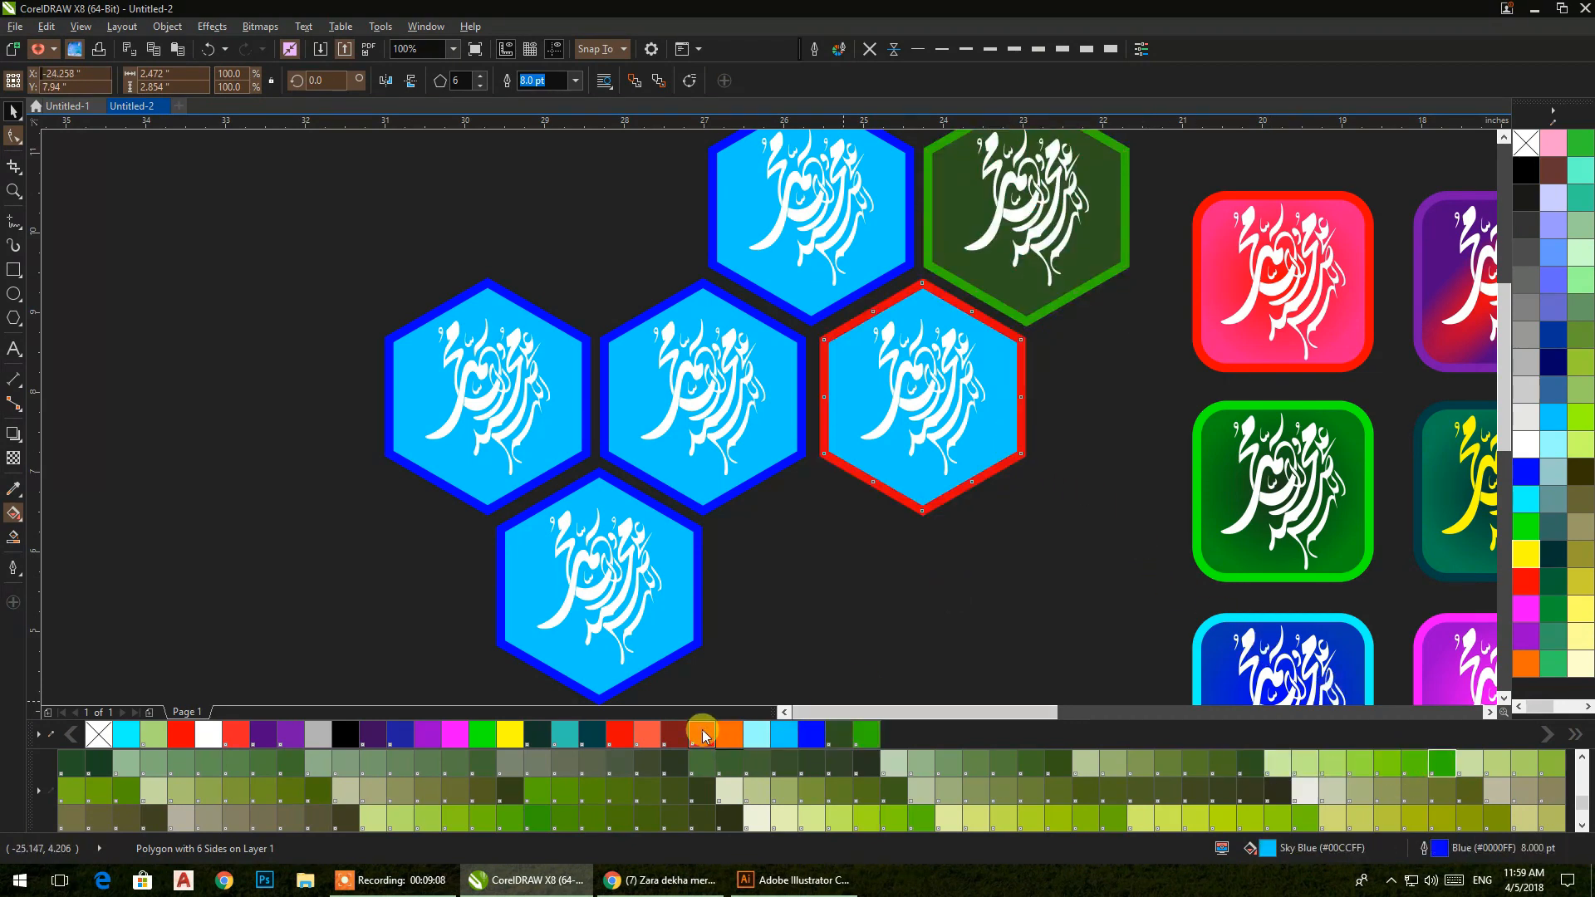
click(677, 734)
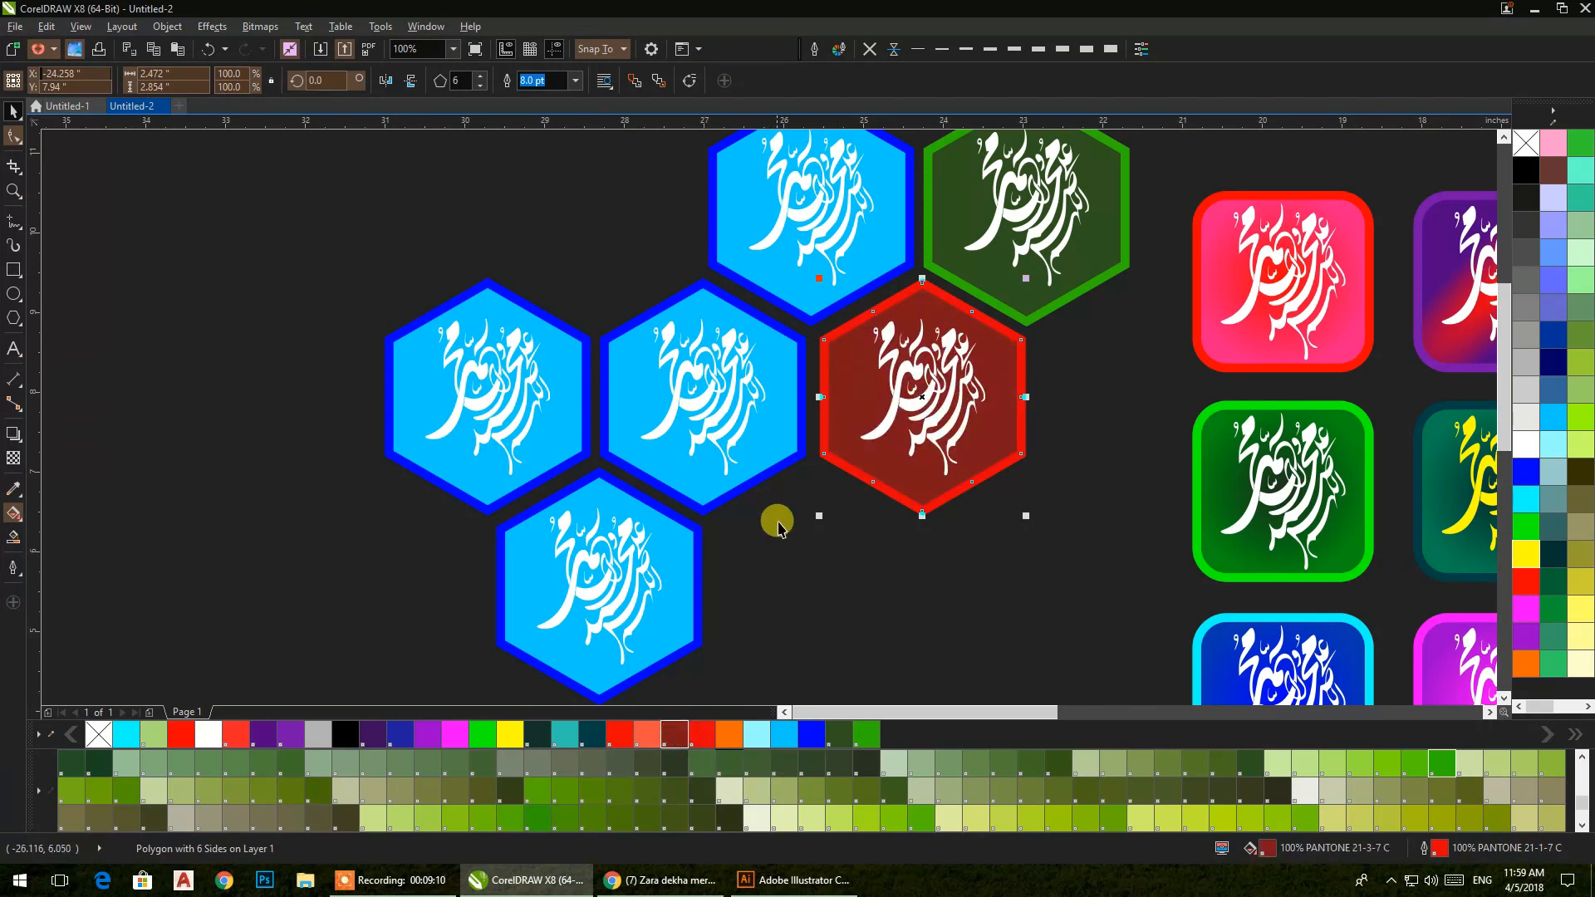
- Fill the upper left hexagon of the top row with purple #9900CC and outline it in magenta #FF00FF
click(761, 296)
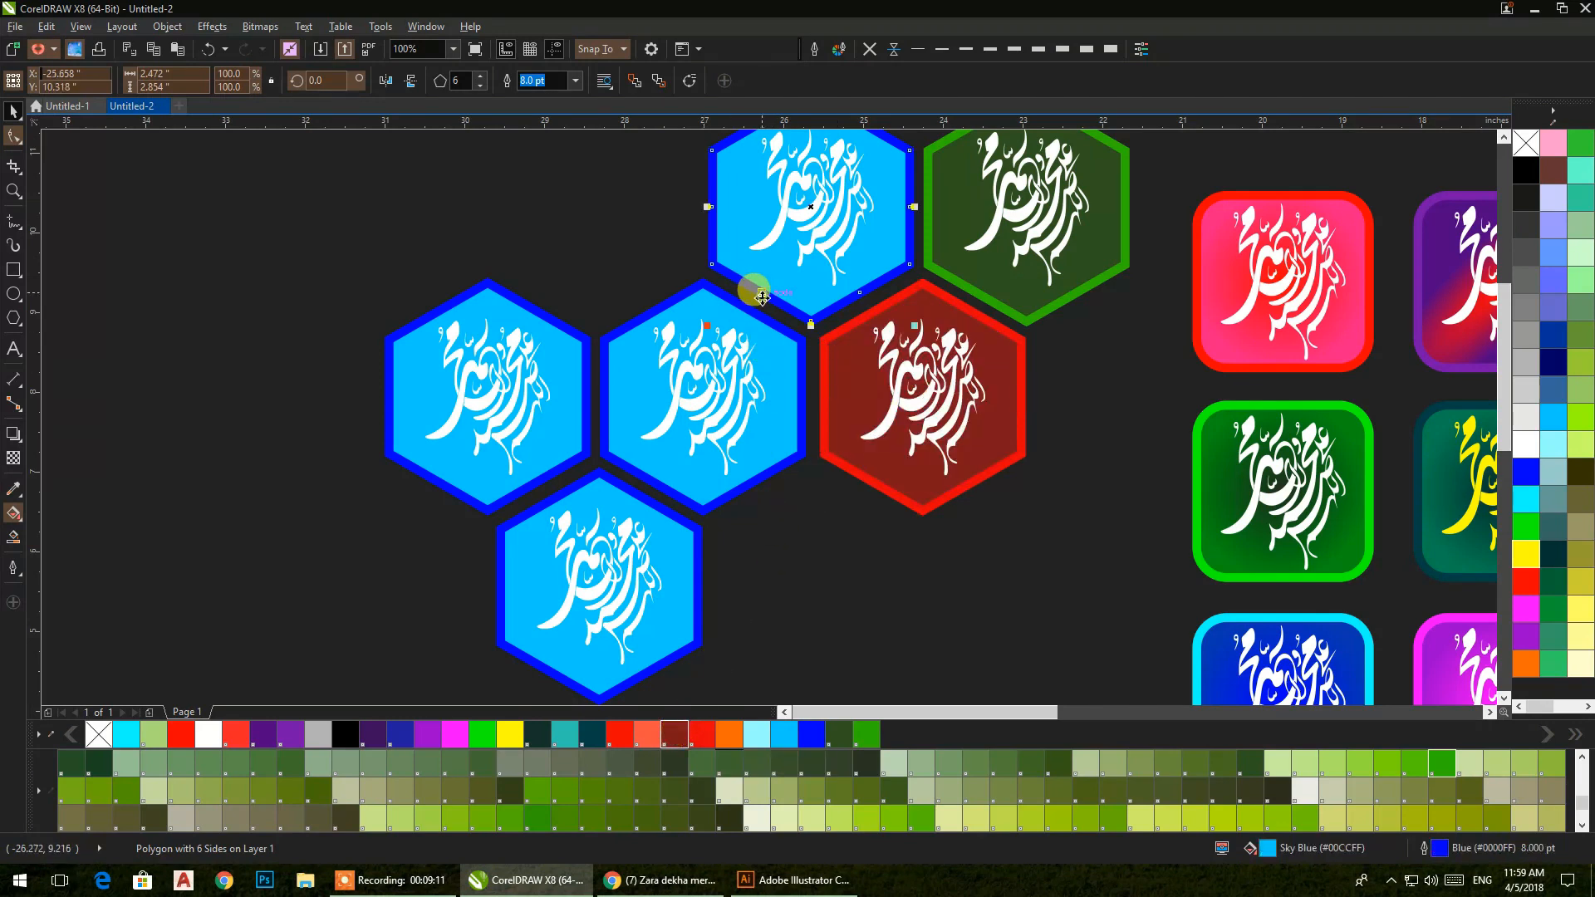
click(428, 734)
right_click(451, 734)
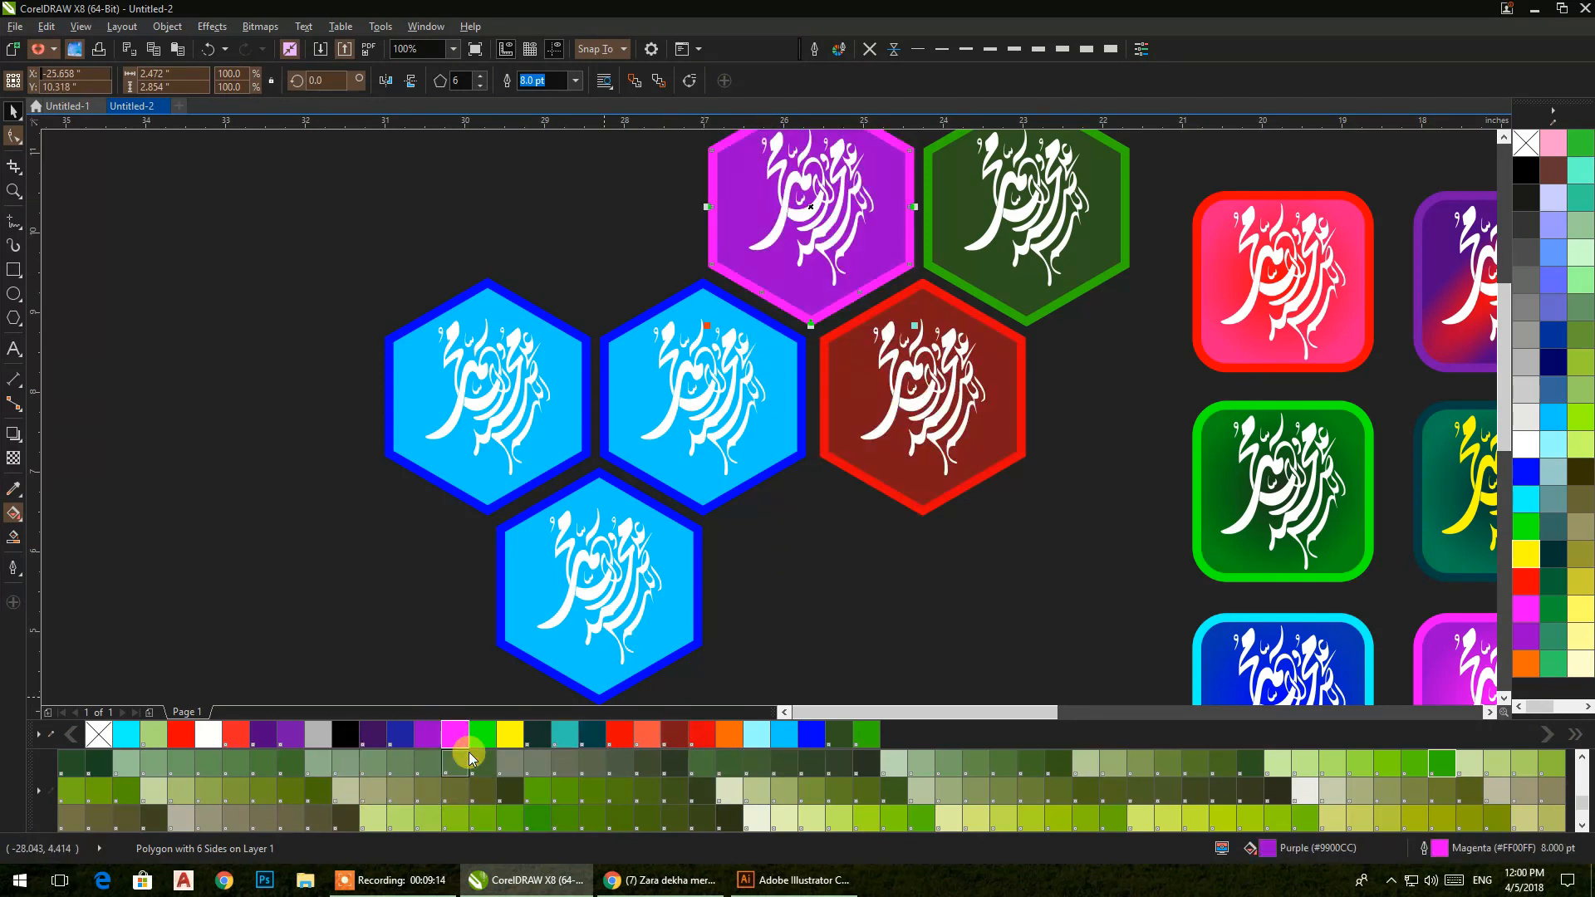
- Color the center hexagon of the middle row with a PANTONE 51-5-3 C fill and a PANTONE 50-1-6 C outline
click(706, 490)
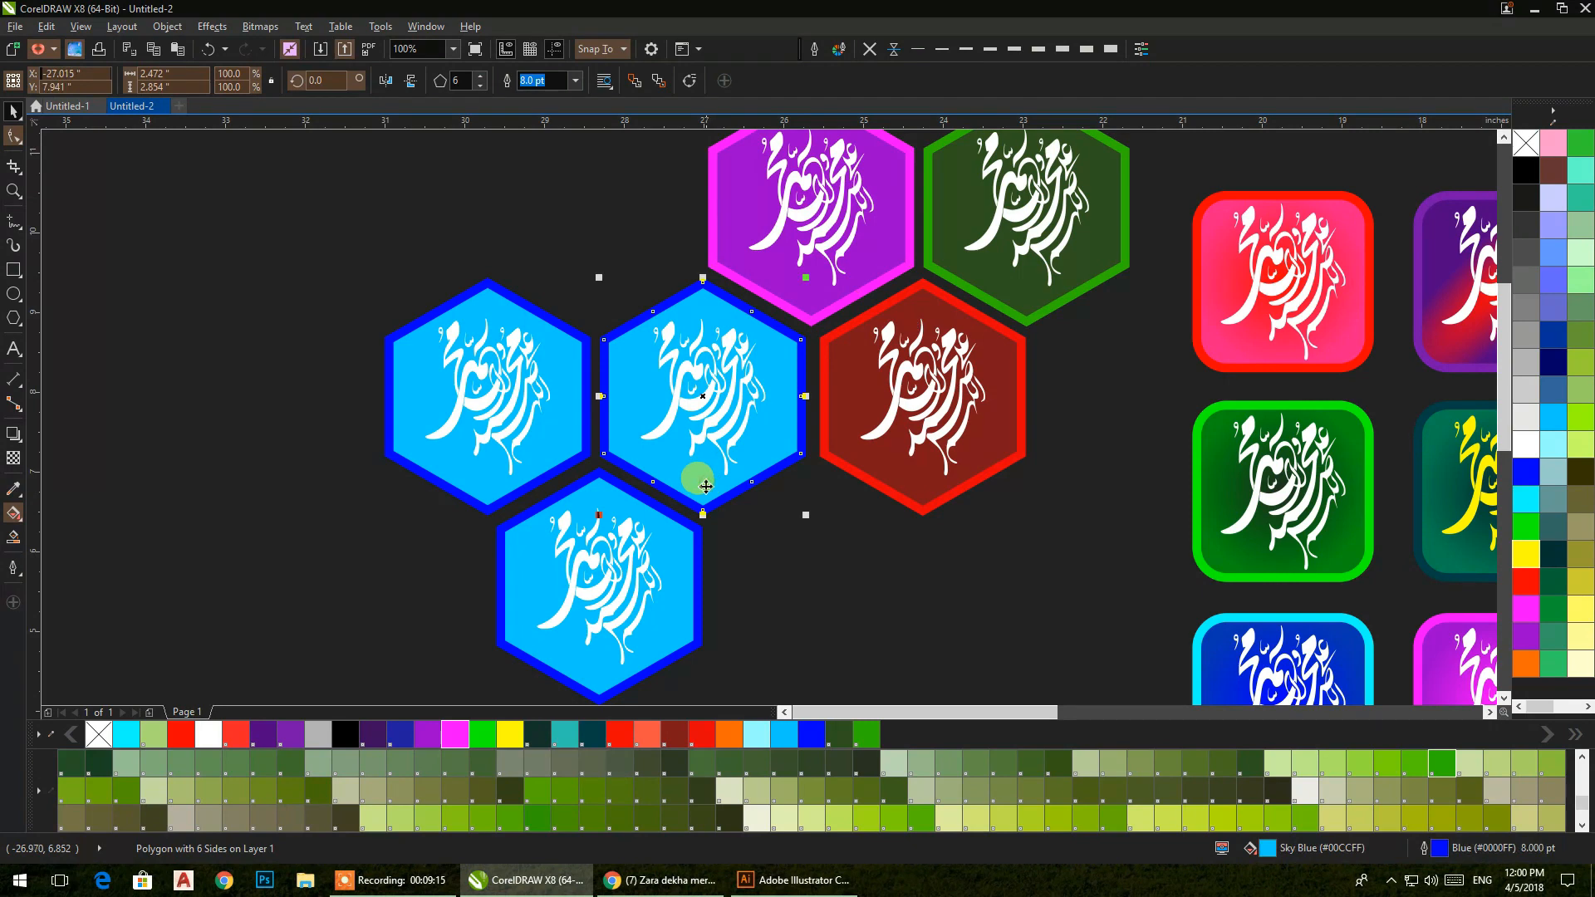
click(368, 736)
right_click(292, 736)
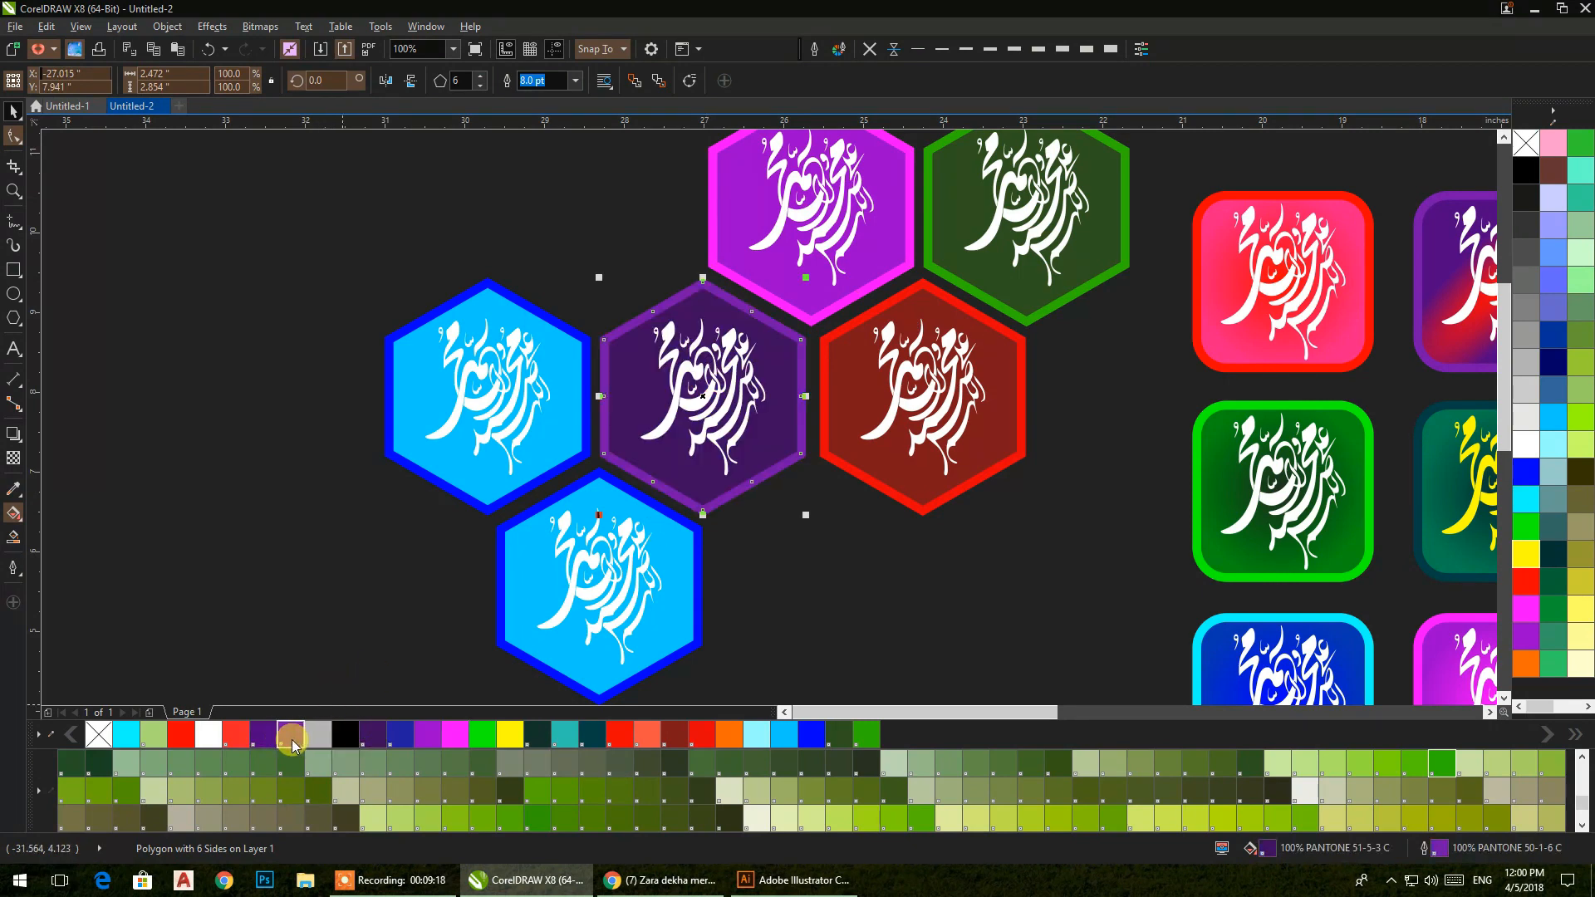
- Give the leftmost hexagon a green #00FF00 fill and a dark green outline, and color its calligraphy black
click(486, 478)
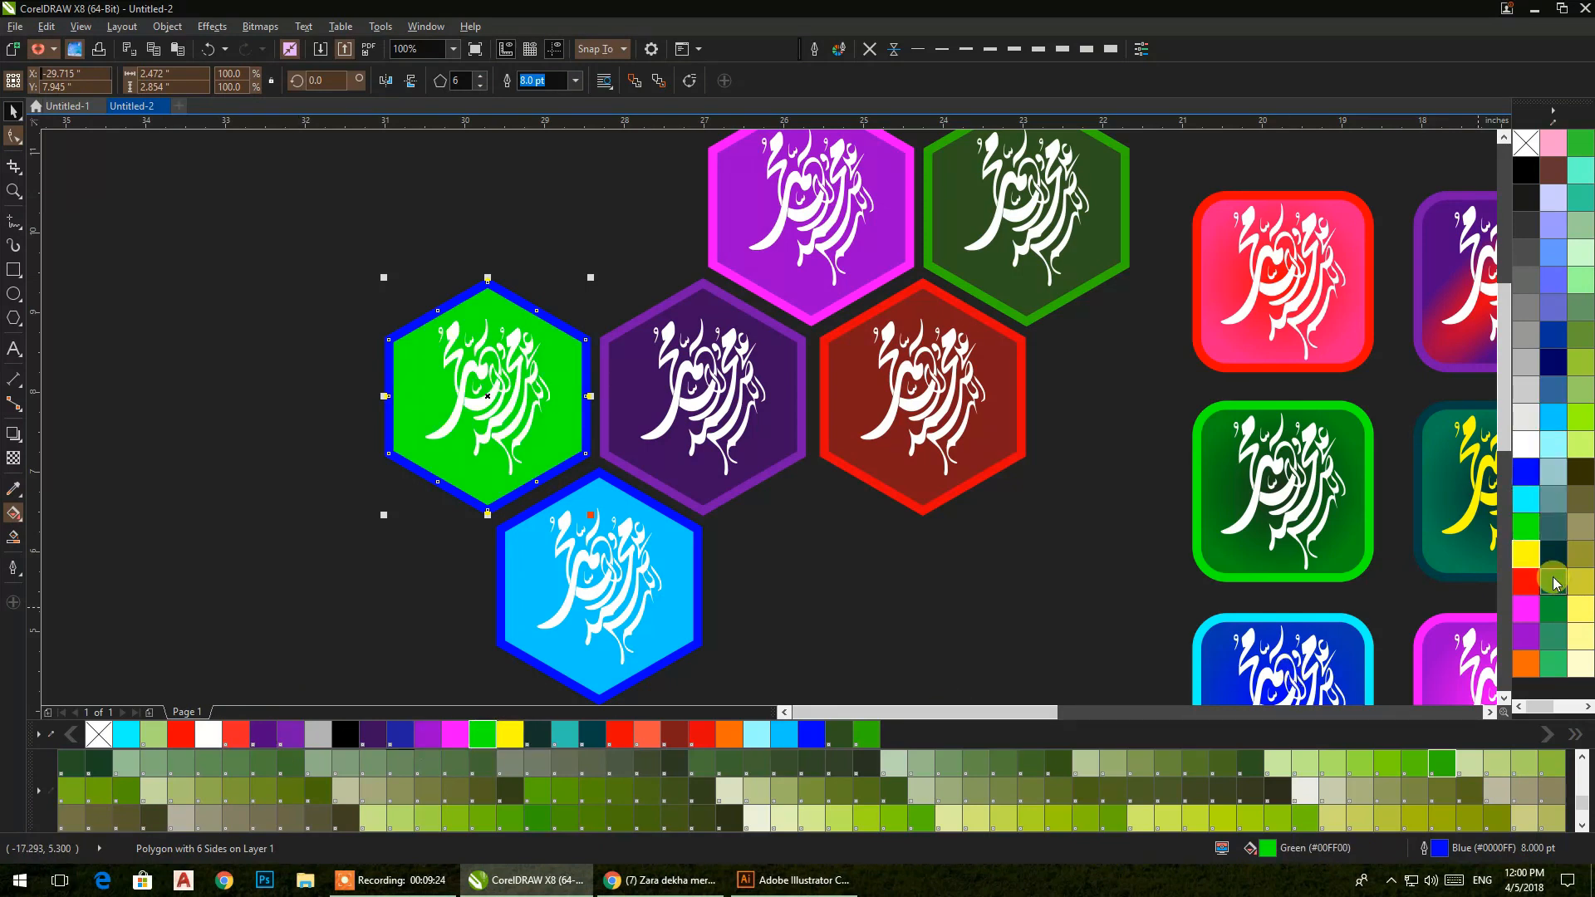
right_click(1555, 612)
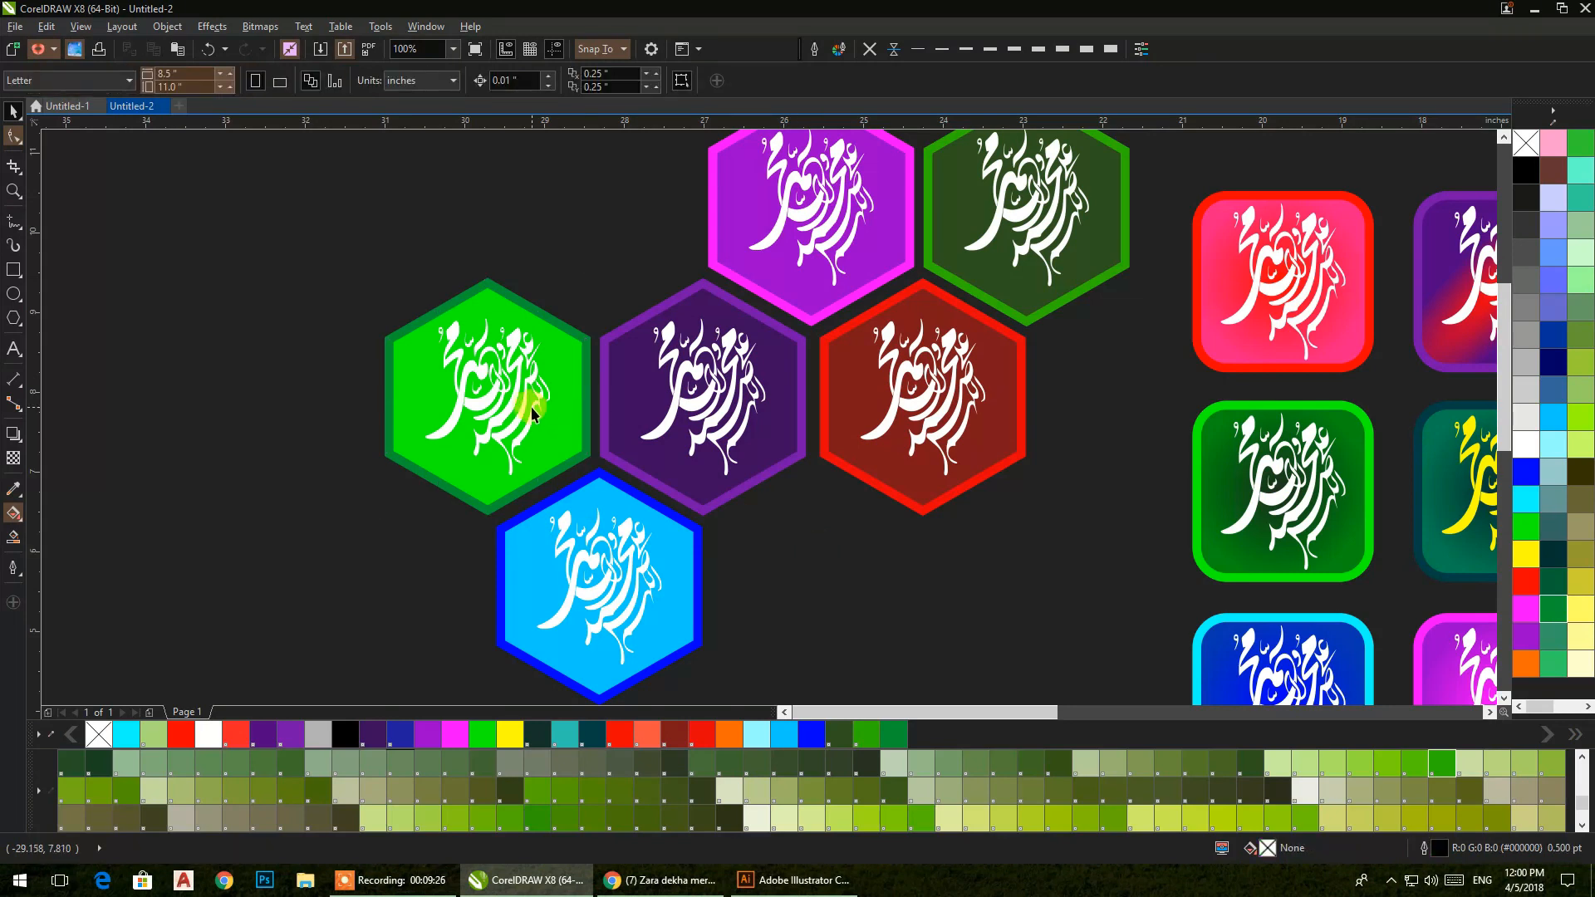
click(525, 405)
click(1539, 170)
- Recolor the center hexagon of the middle row with an orange #FF6600 fill and a yellow outline
scroll(740, 545, down, 1)
drag(765, 541, 695, 474)
scroll(824, 575, down, 2)
drag(804, 564, 642, 480)
scroll(642, 480, up, 1)
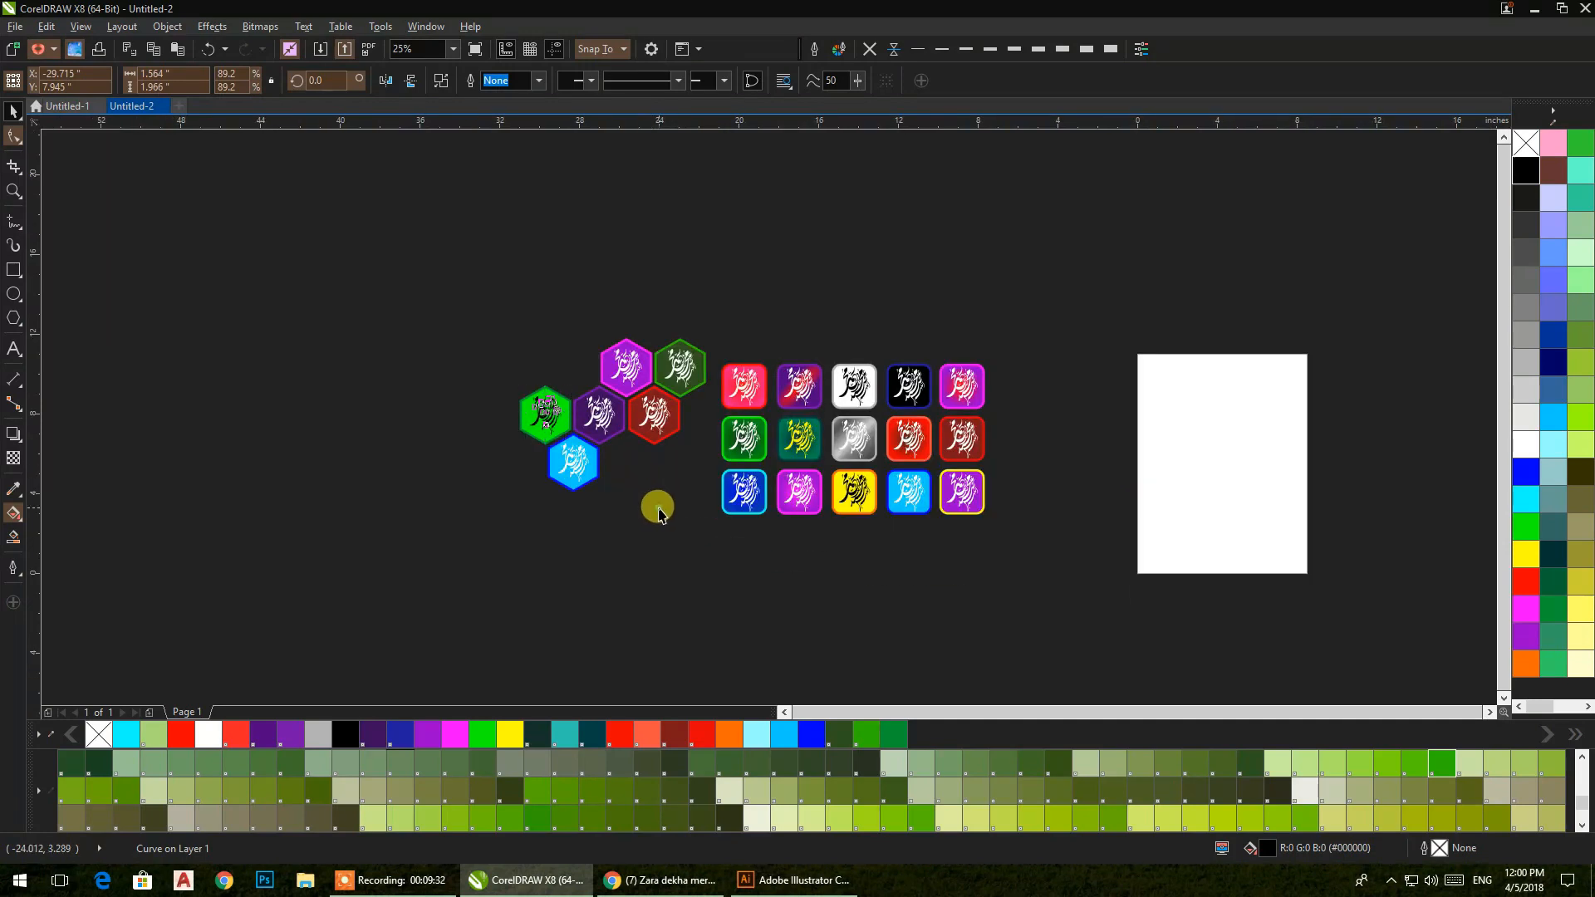
scroll(595, 431, up, 2)
click(586, 436)
click(700, 735)
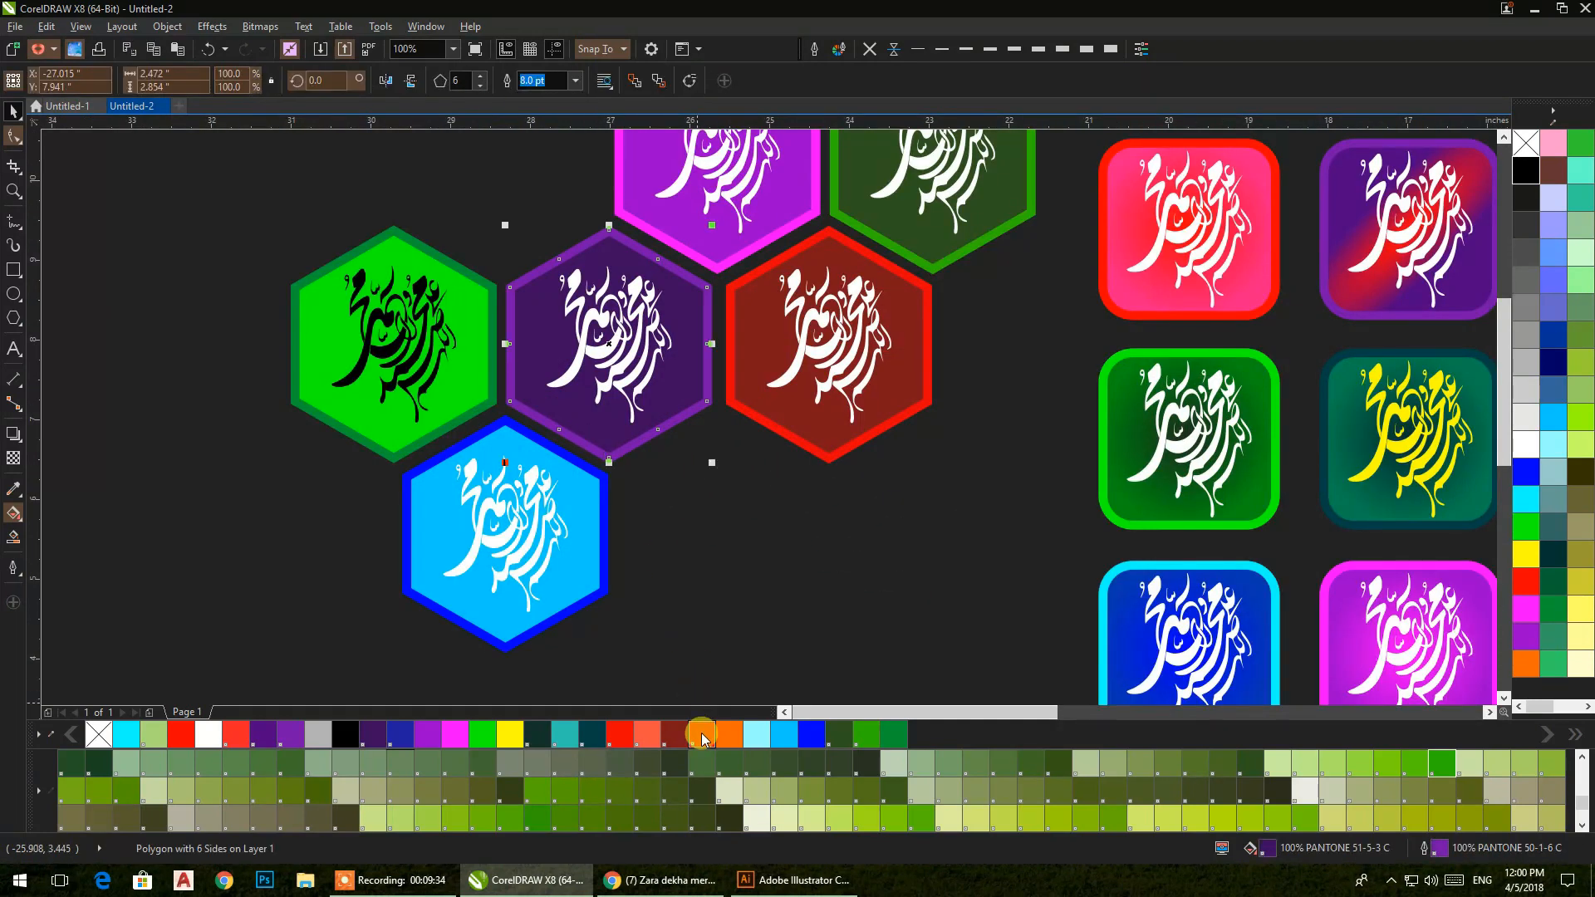
click(702, 735)
click(728, 738)
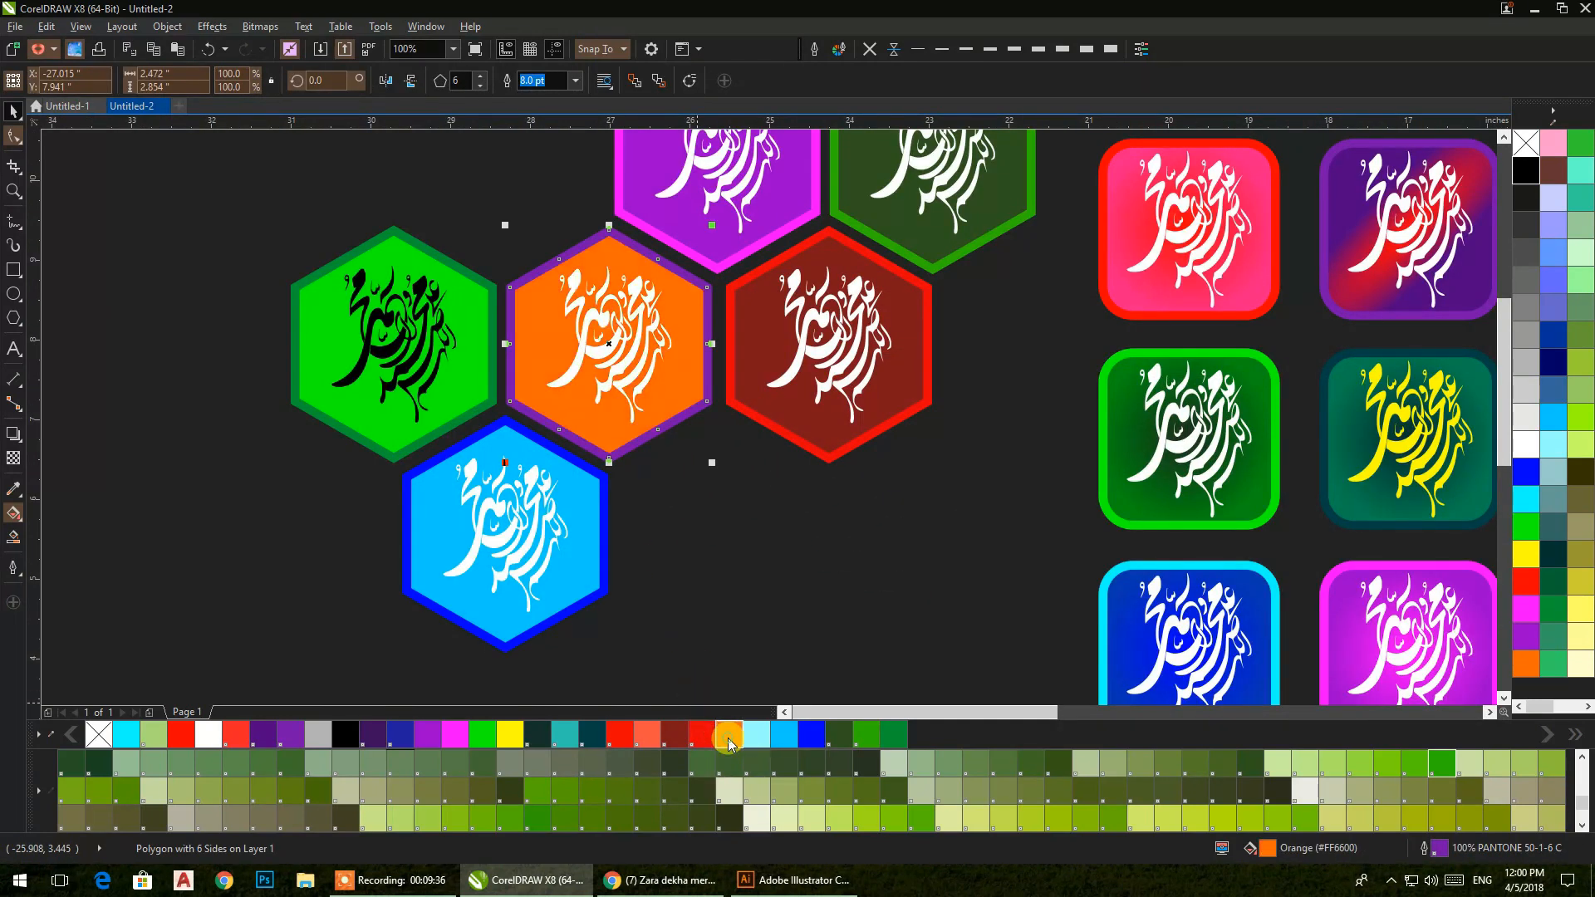
right_click(509, 735)
click(761, 532)
- Draw a circle about 2.33 inches wide to the right of the tile grid and place a duplicate beside it
scroll(764, 532, down, 1)
drag(764, 529, 547, 490)
drag(688, 500, 282, 459)
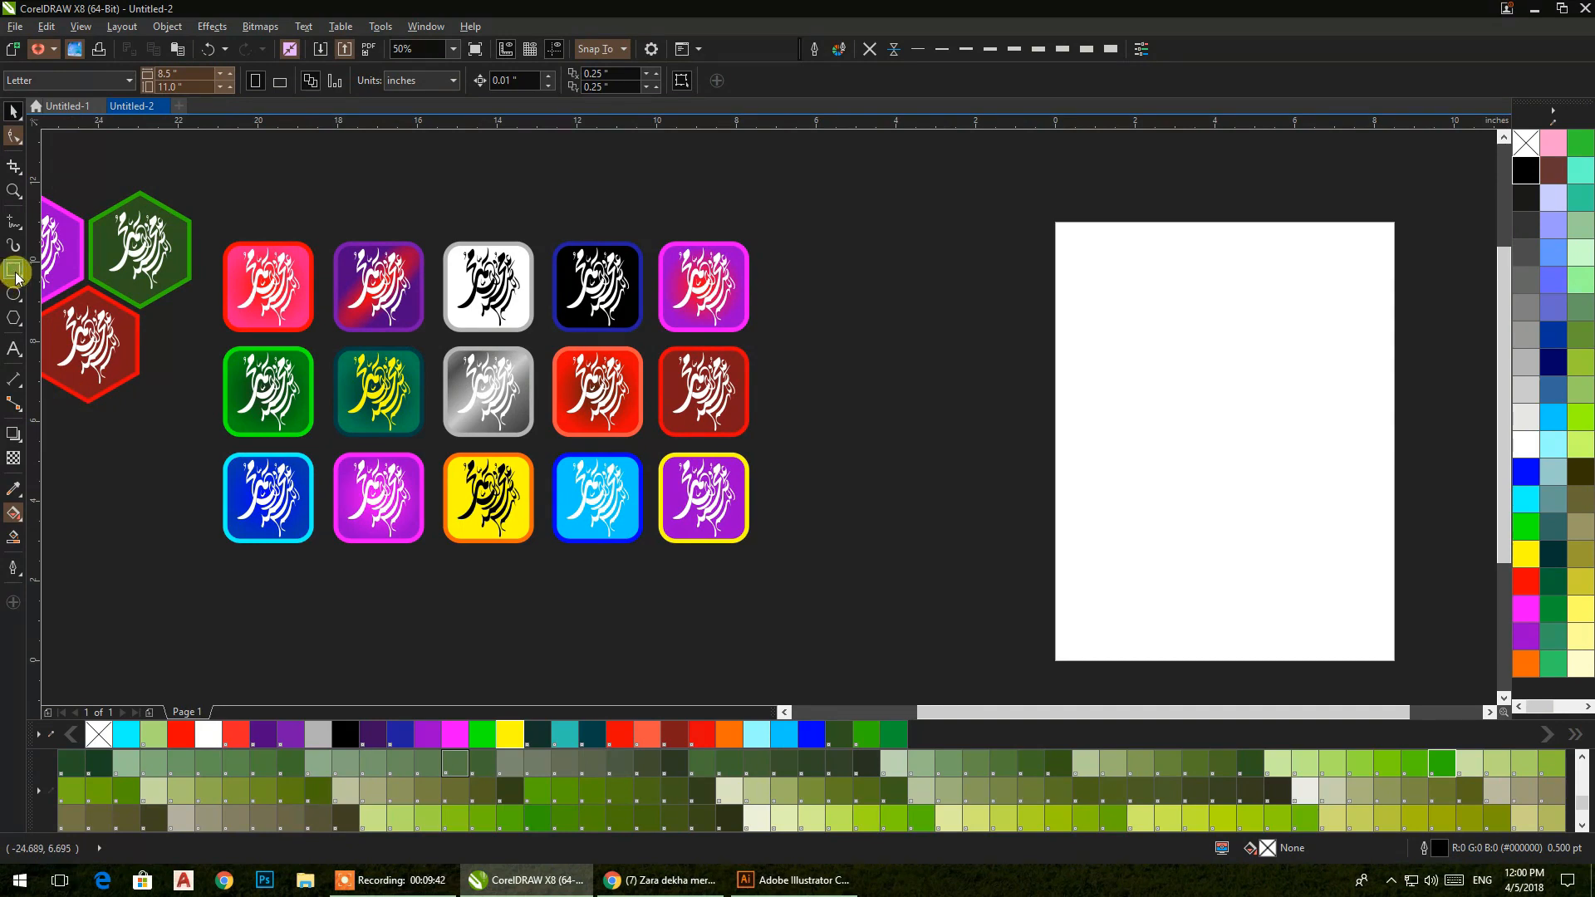
click(14, 272)
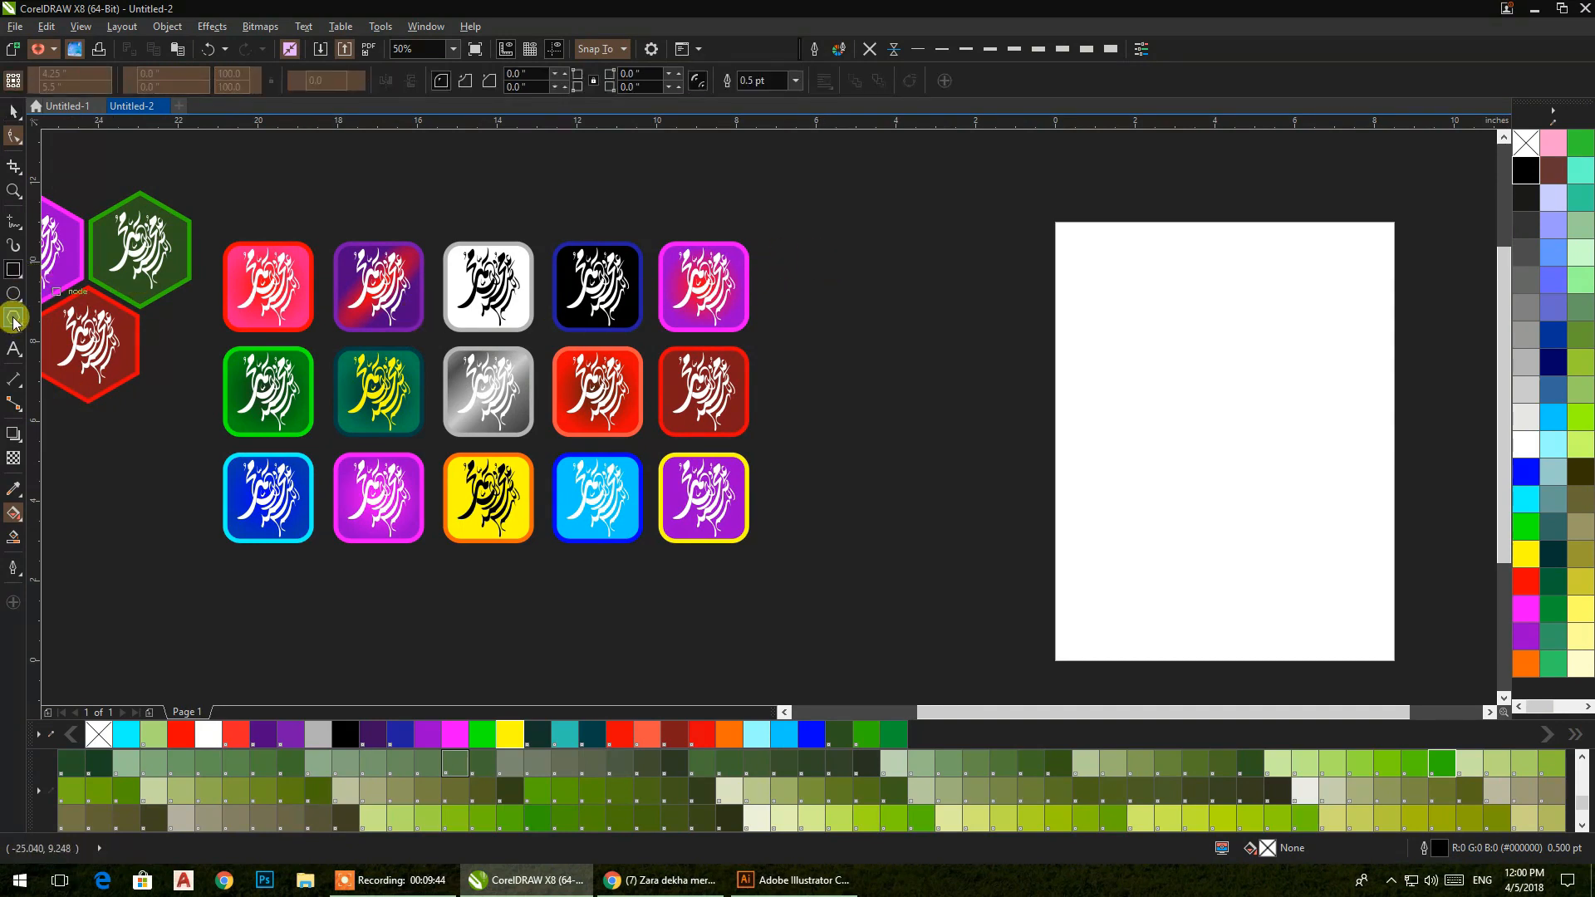
click(67, 292)
click(14, 294)
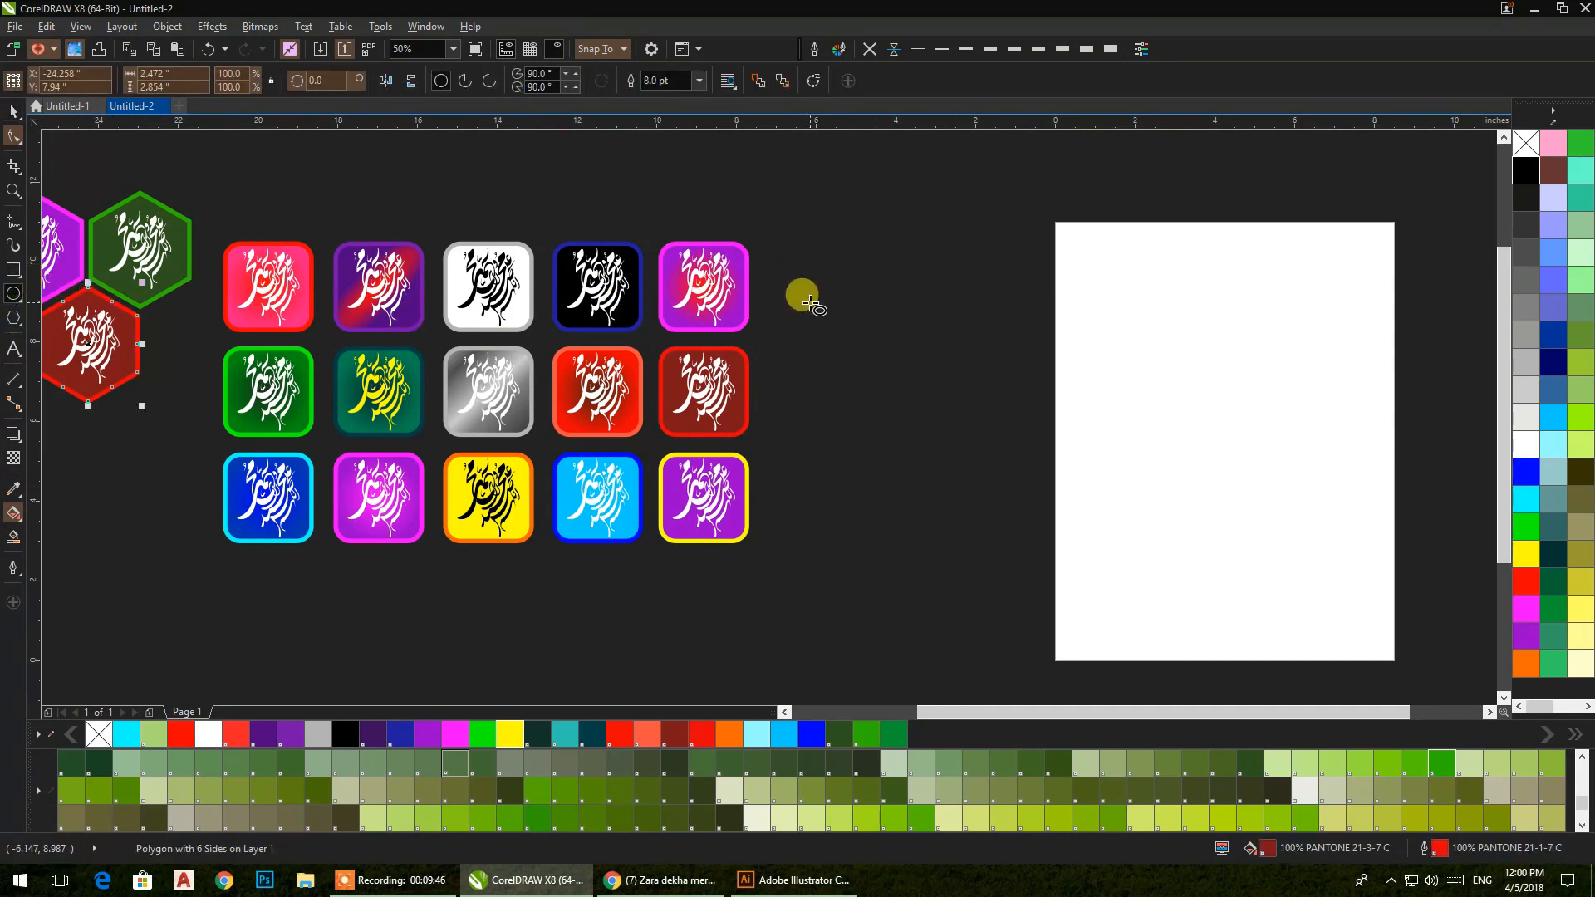
drag(781, 247, 924, 390)
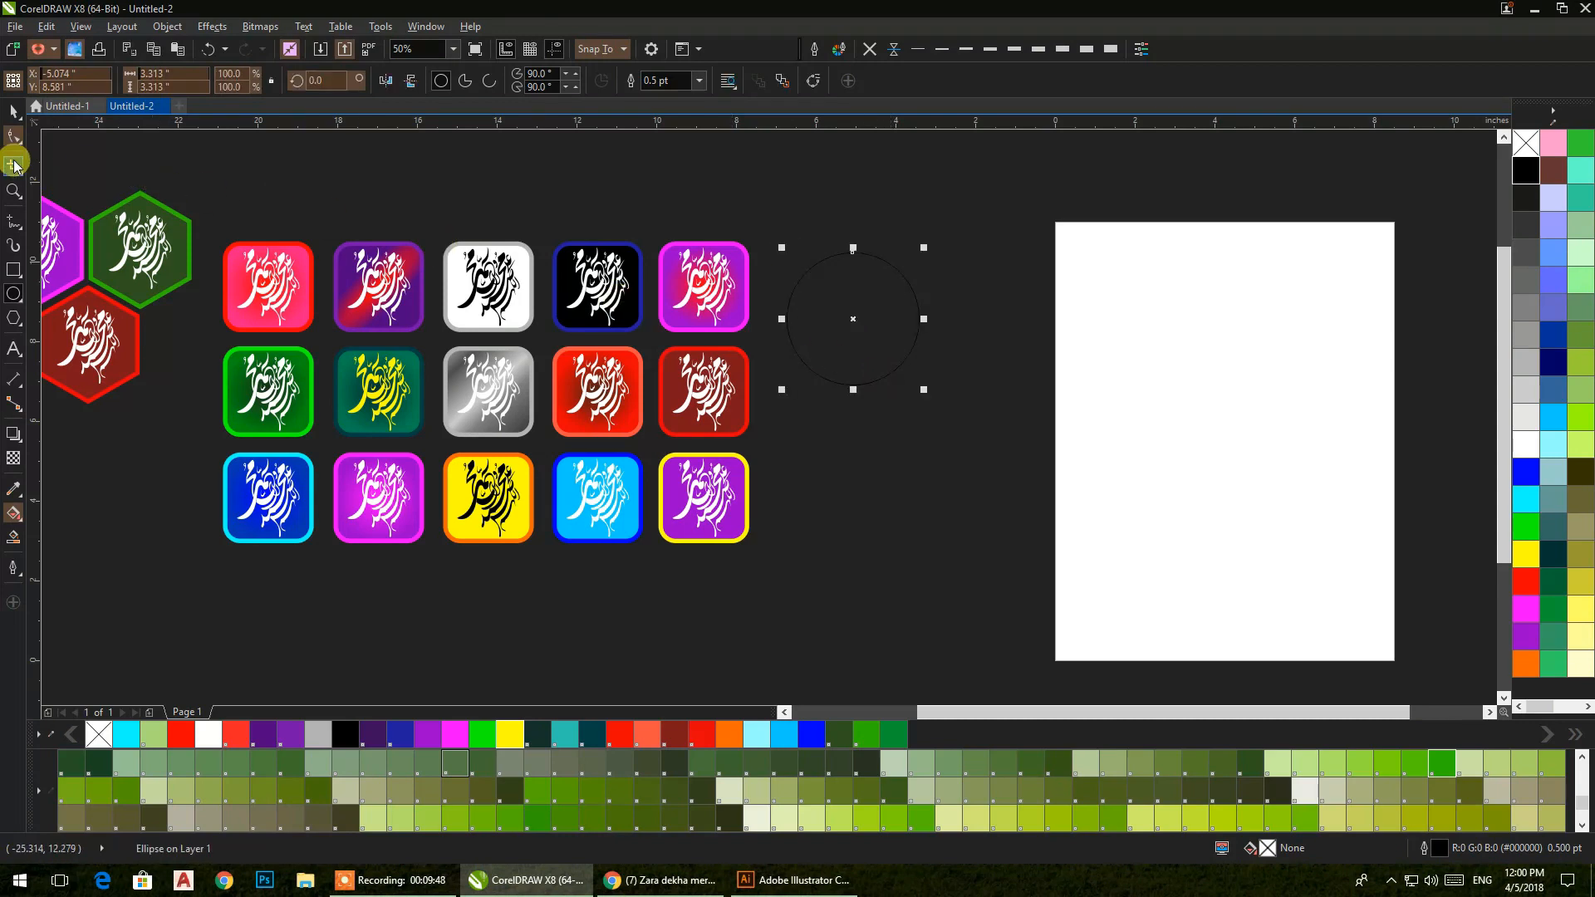
click(12, 116)
drag(922, 385, 869, 464)
click(1001, 396)
scroll(869, 463, up, 1)
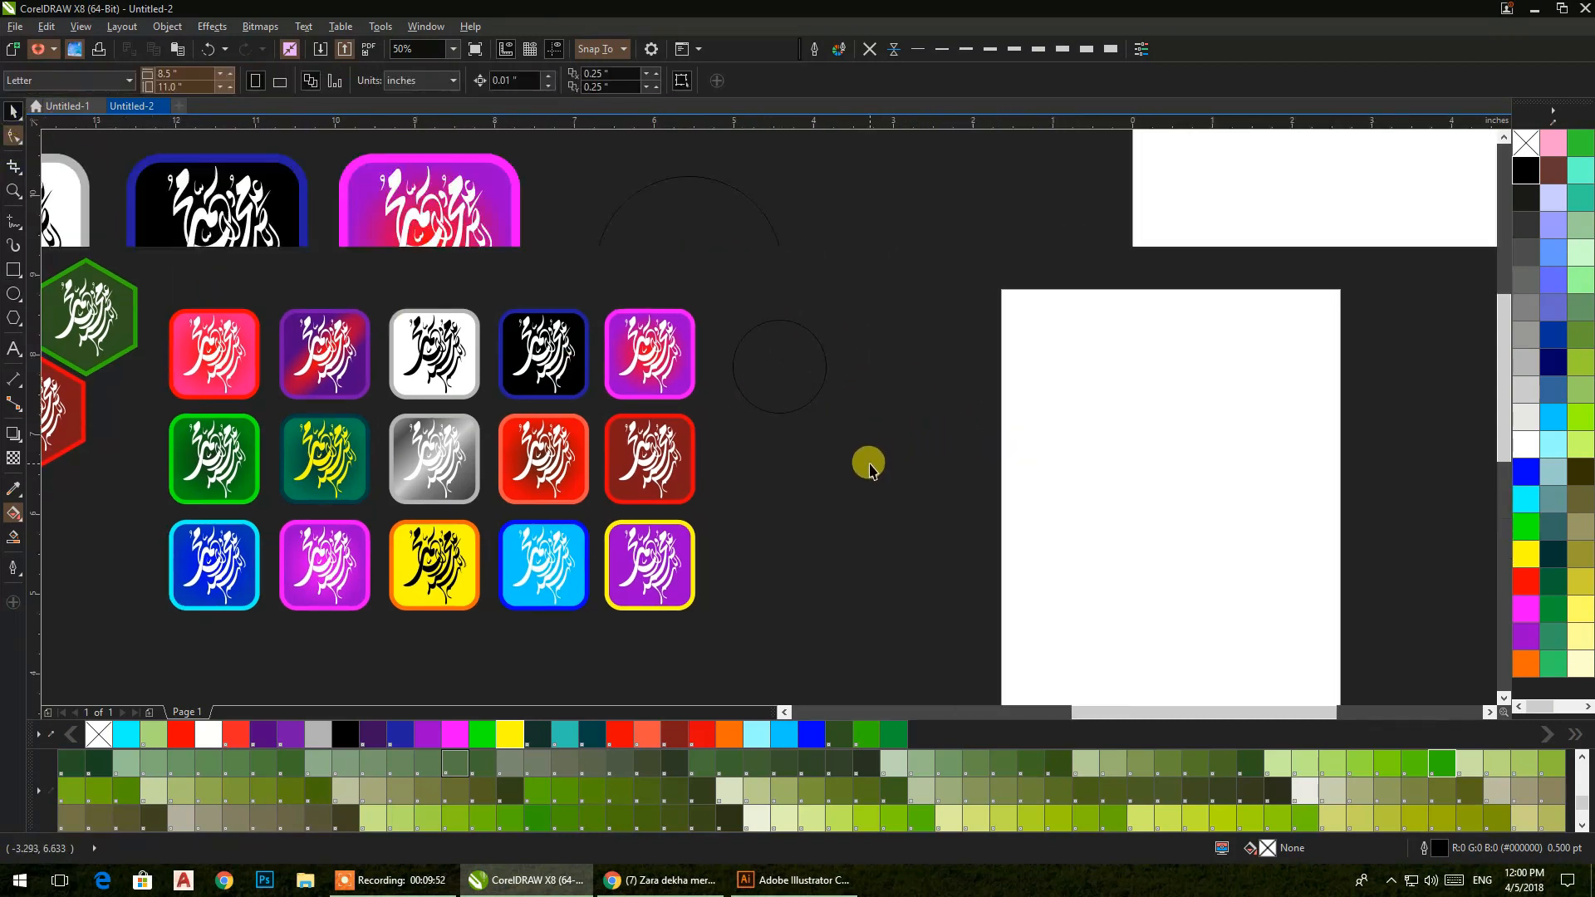
drag(721, 299, 942, 356)
- Give both circles an 8 pt cyan #00FFFF outline and a solid blue #0000FF fill
scroll(999, 427, up, 1)
drag(1038, 558, 532, 159)
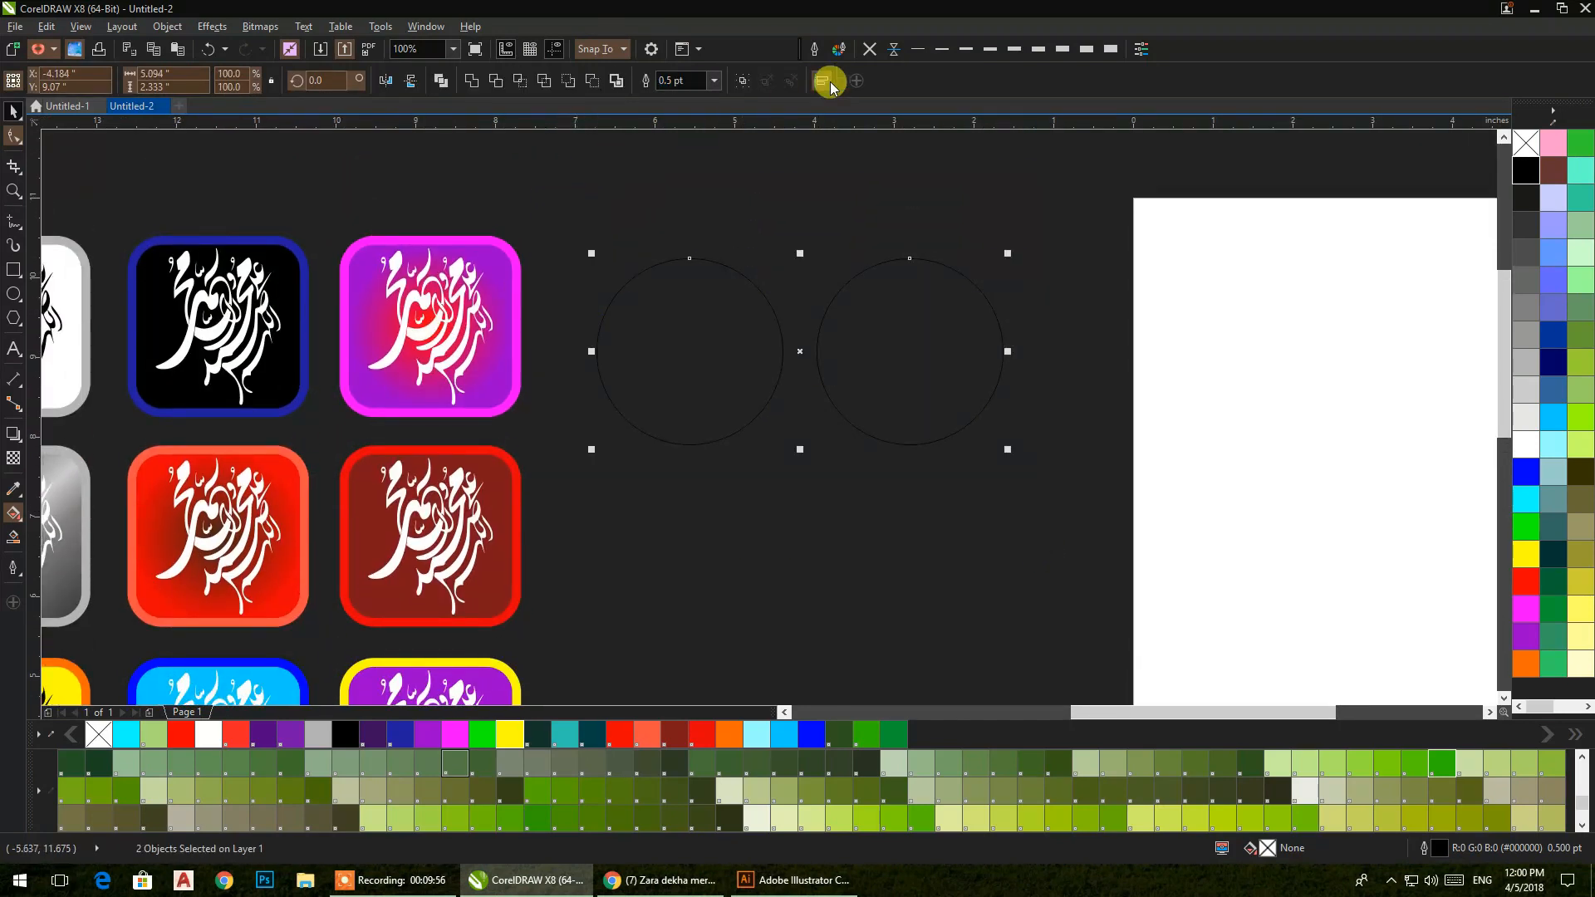
click(1063, 50)
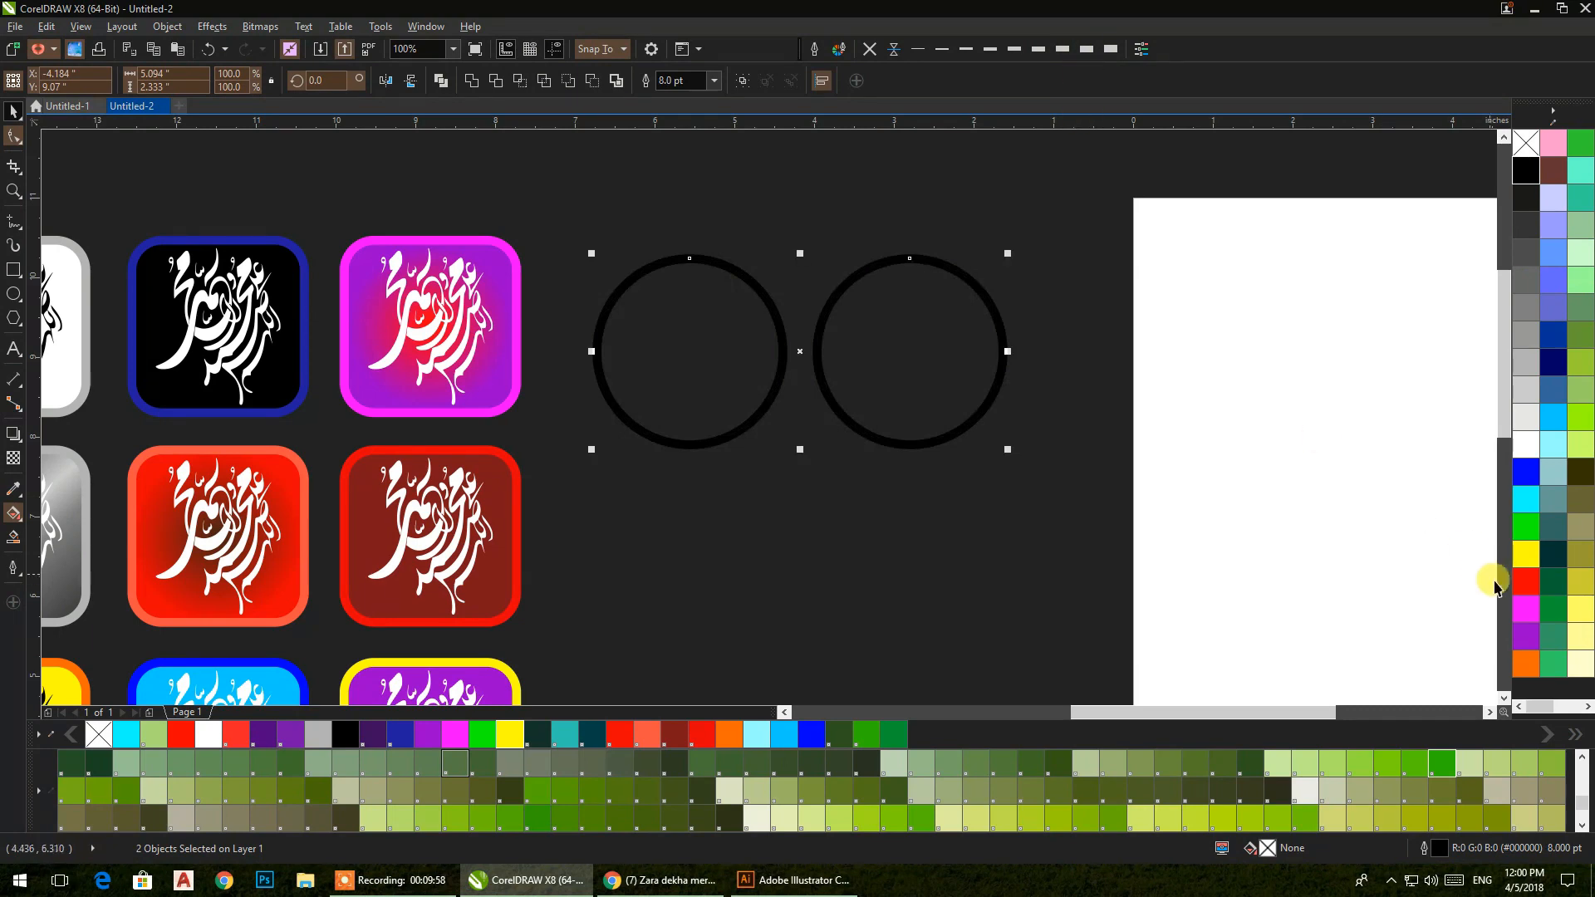
click(1524, 558)
right_click(1530, 445)
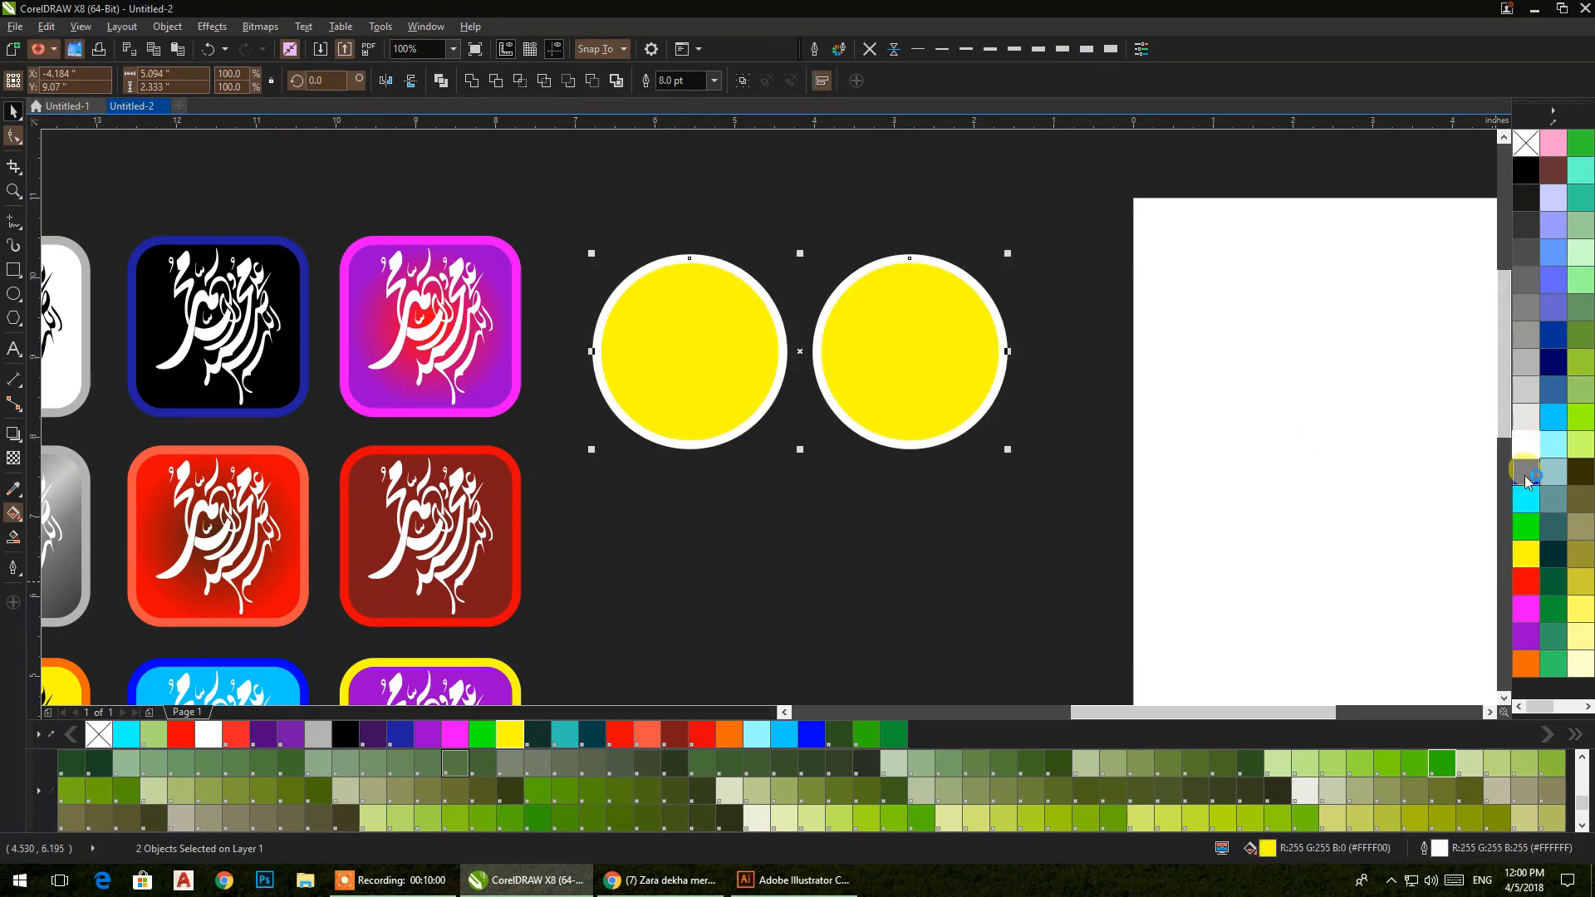
right_click(1525, 498)
click(1526, 471)
click(1028, 465)
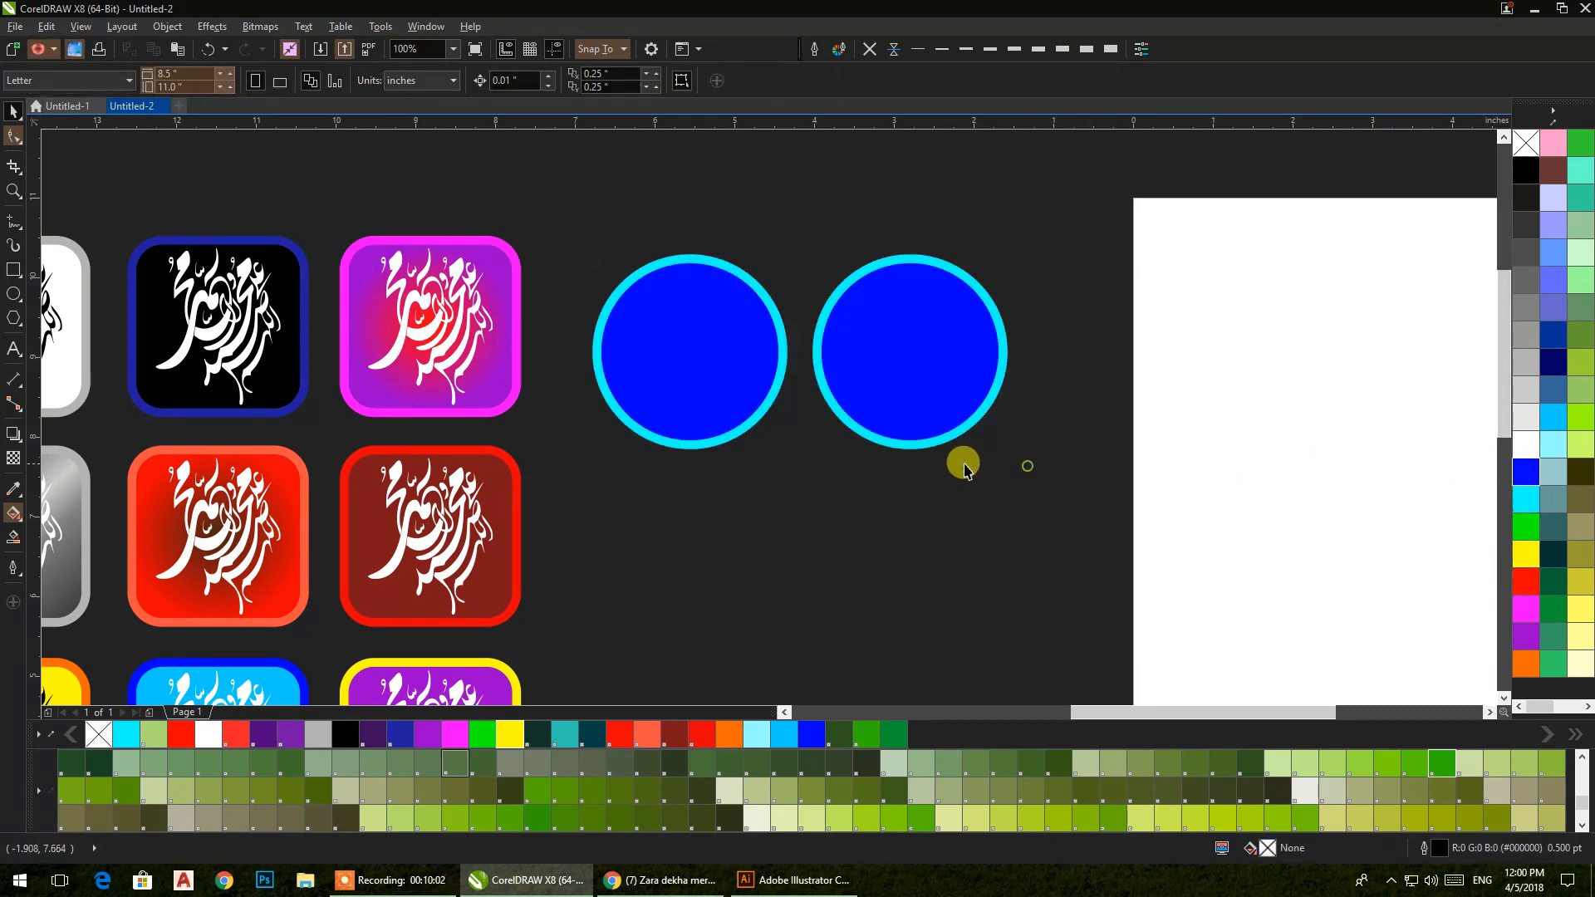
- Copy the white calligraphy from a grid tile onto the left circle and center it horizontally and vertically
scroll(959, 461, down, 2)
drag(956, 458, 906, 422)
drag(644, 366, 821, 498)
shift+click(778, 397)
key(c)
key(e)
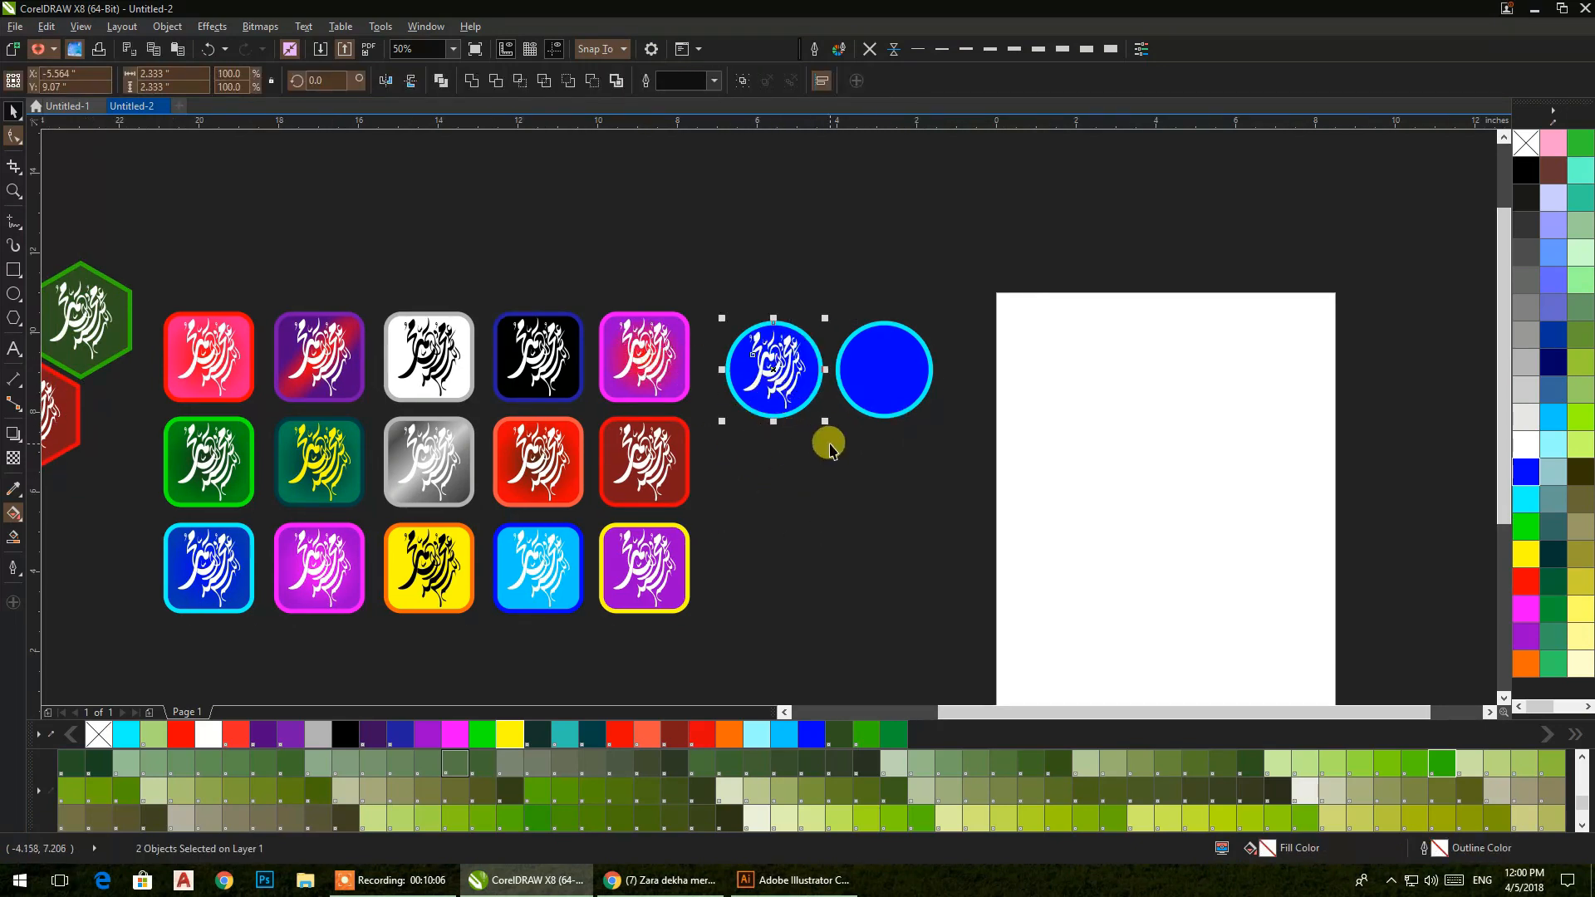
click(837, 453)
- Copy the calligraphy from the left circle and center it on the right circle
drag(788, 369, 893, 394)
drag(931, 498, 802, 292)
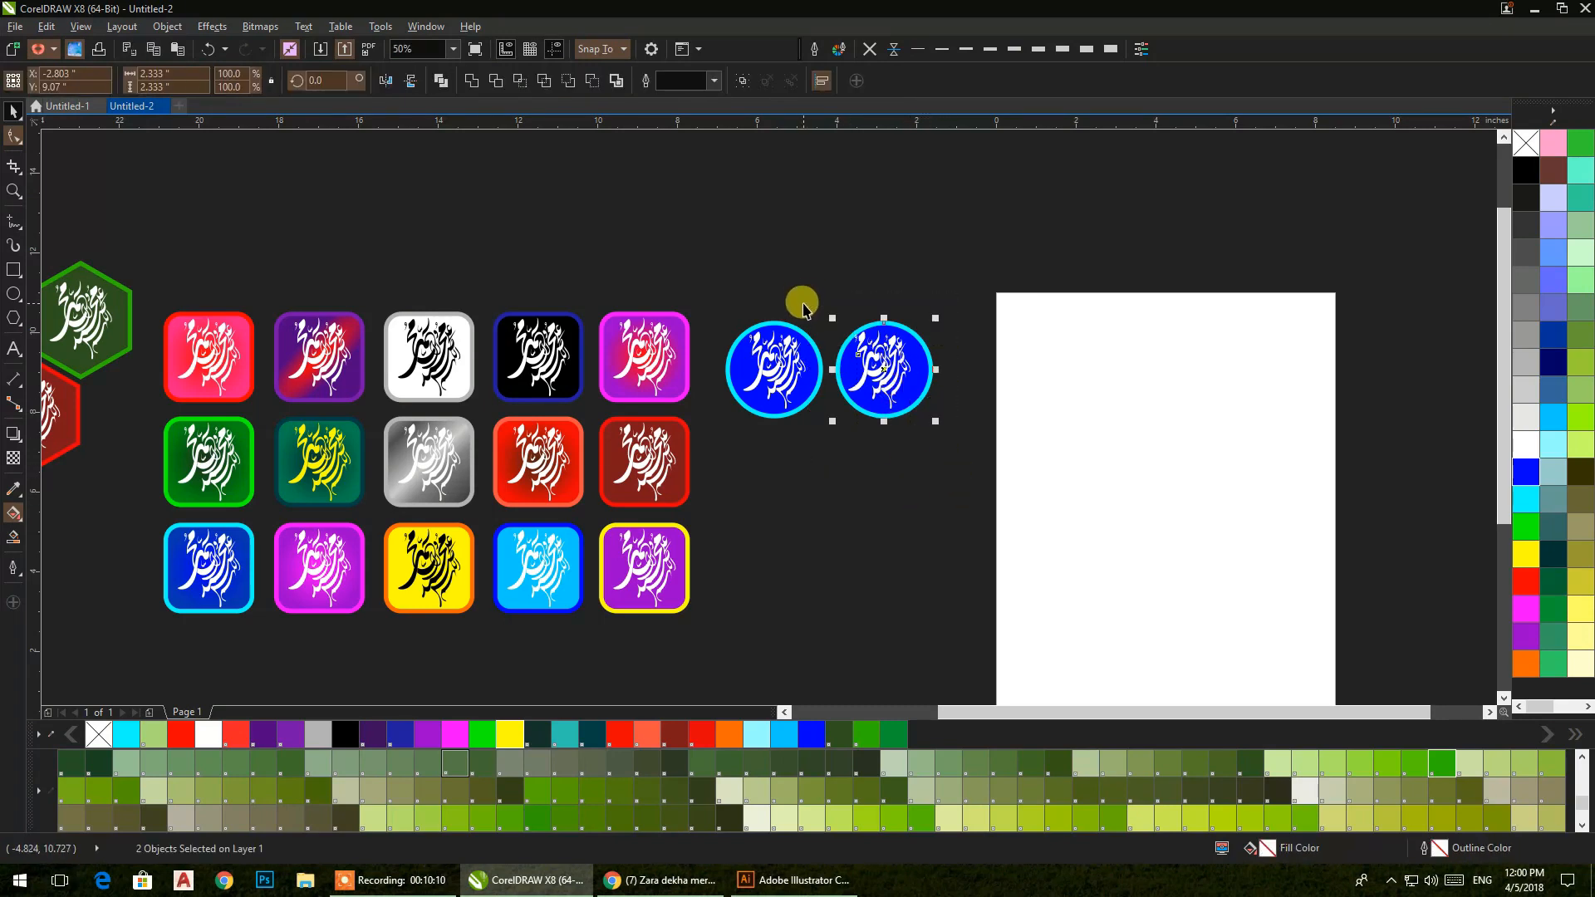
click(851, 461)
- Make a mirrored copy of both calligraphy circles directly below and flip the copy vertically so the calligraphy reads upright
scroll(858, 409, up, 1)
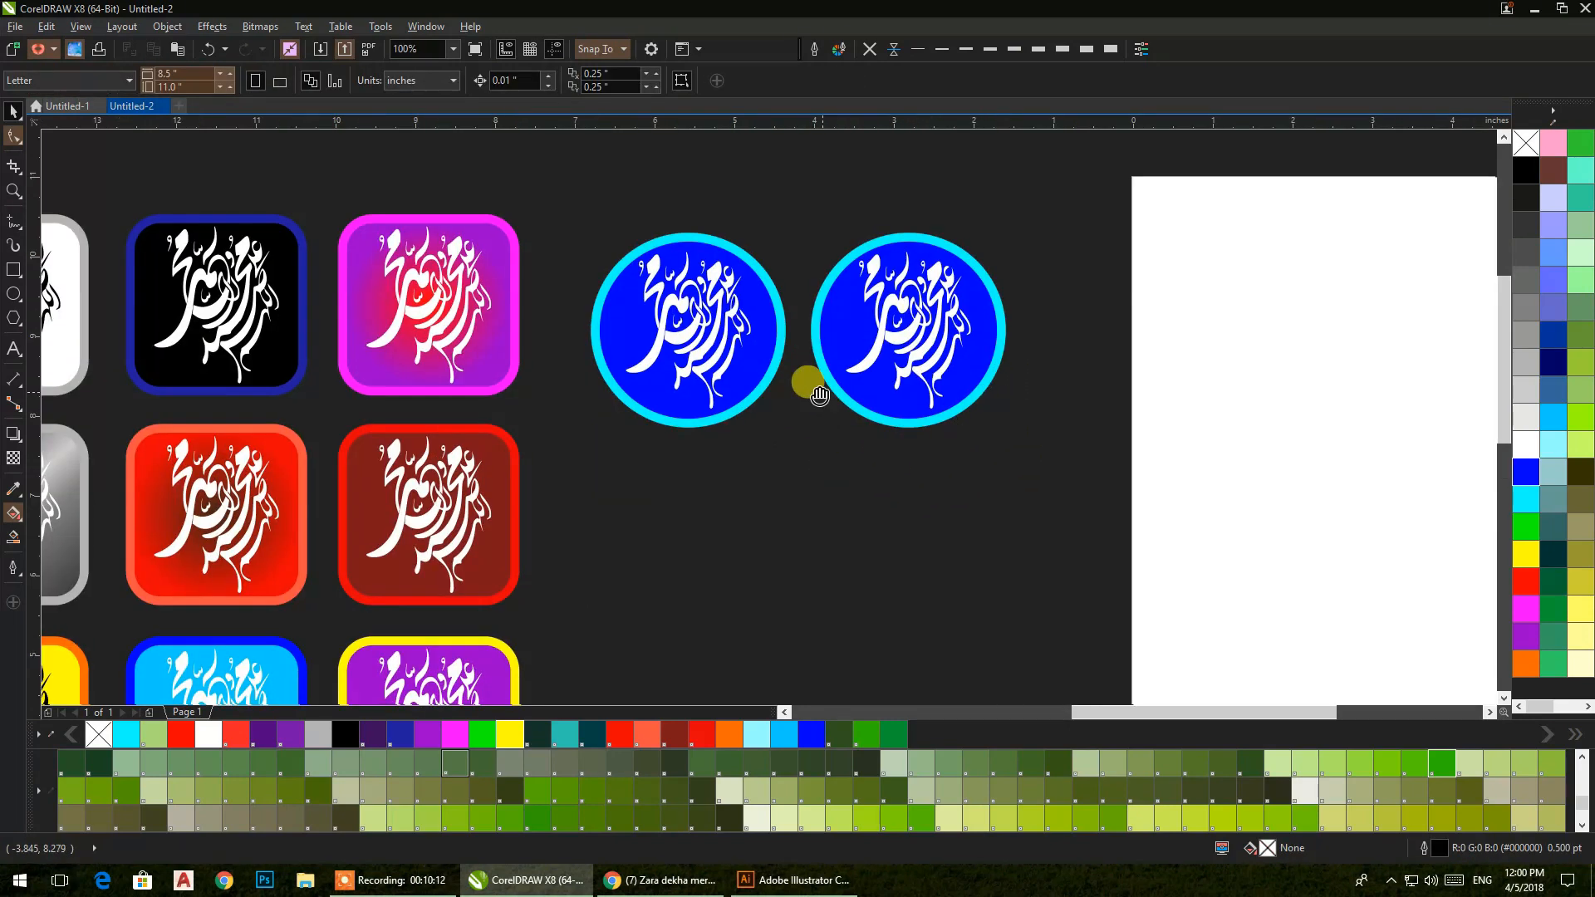
drag(917, 471, 461, 170)
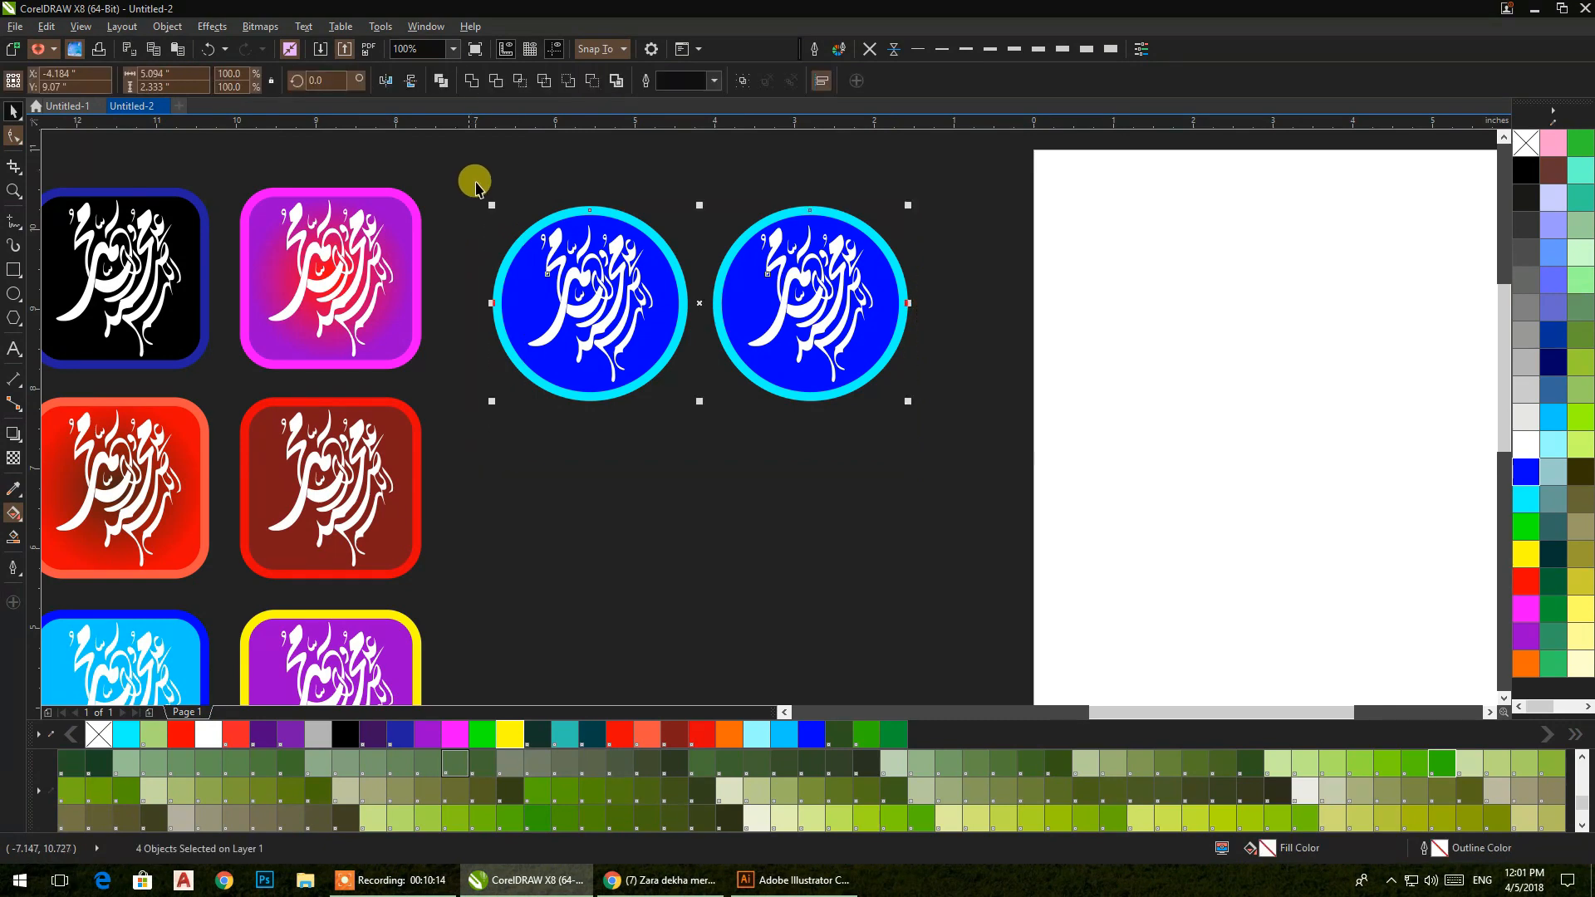
drag(699, 206, 712, 516)
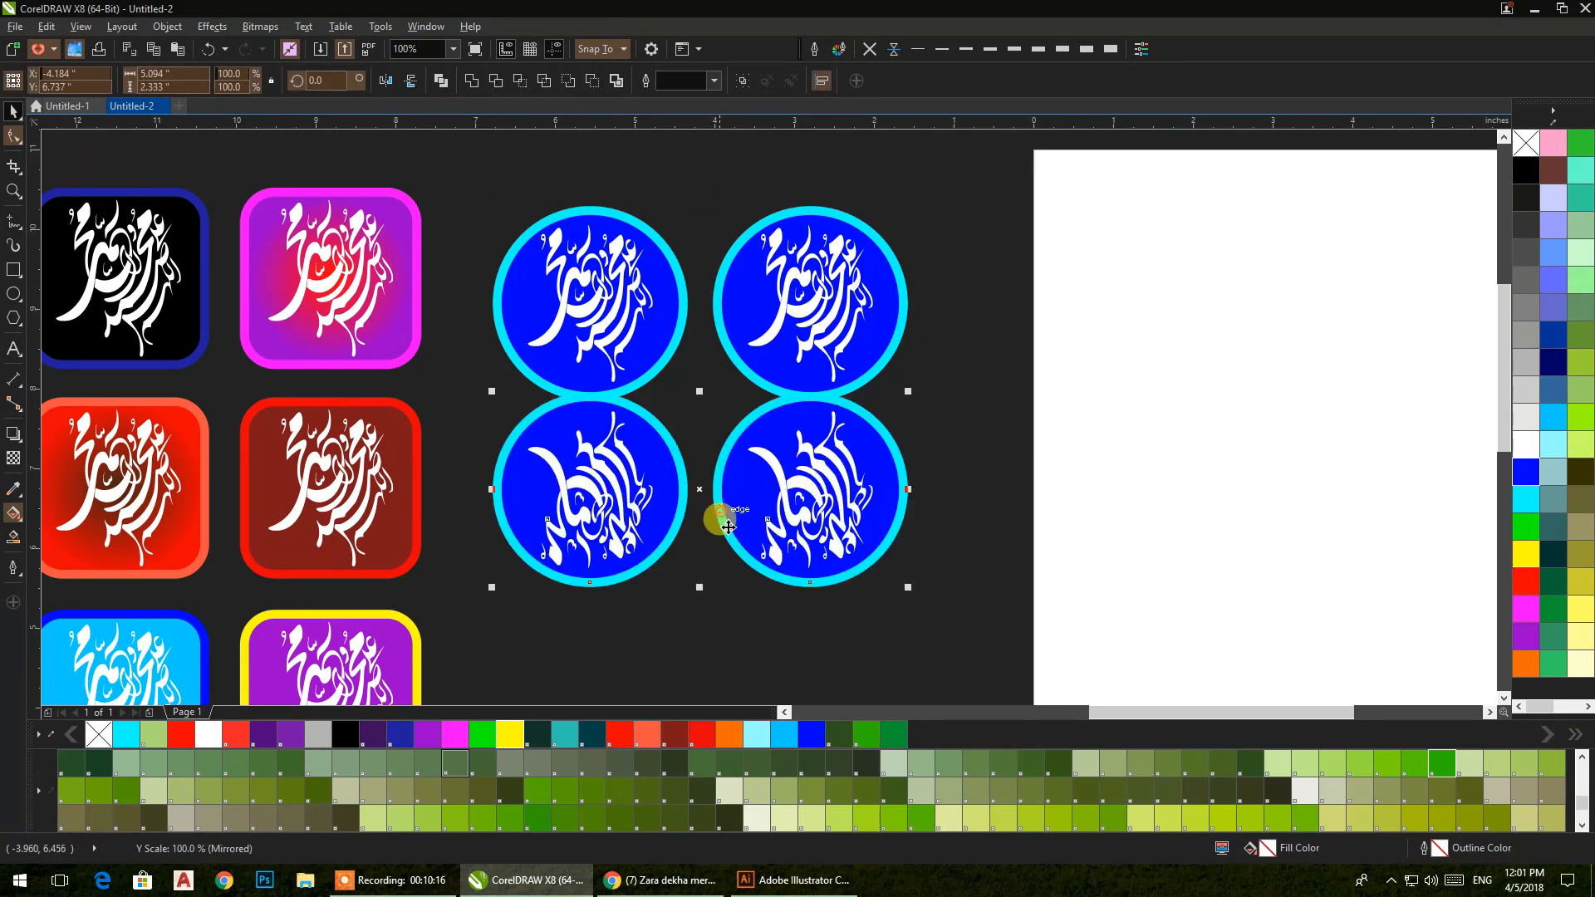
click(408, 84)
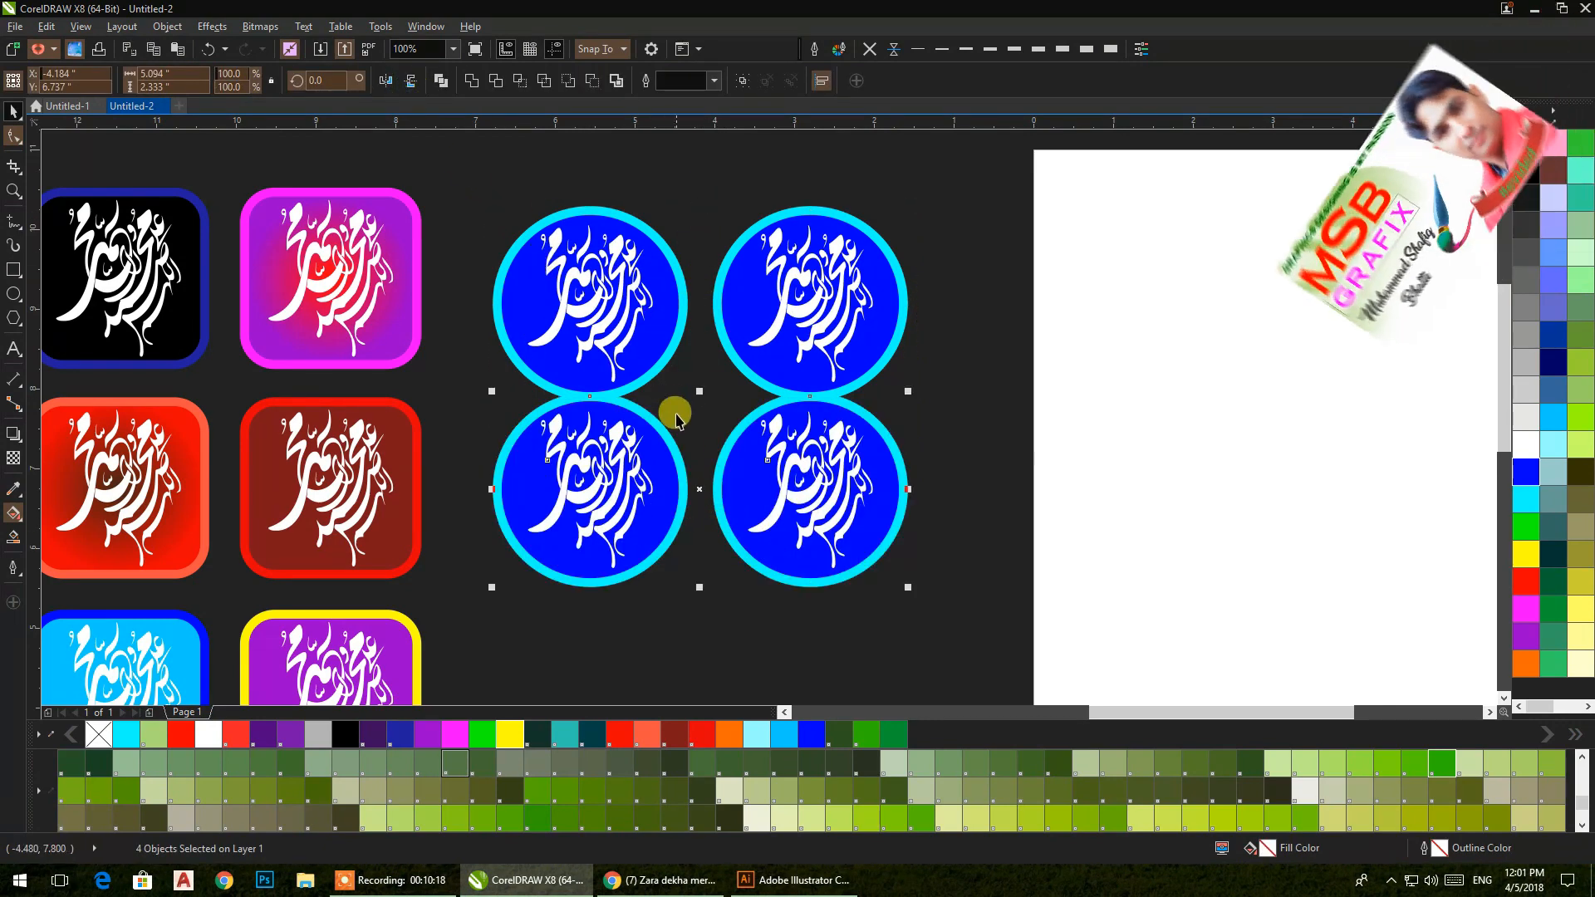
- Nudge the lower pair of circles down until the gap between the rows resembles the gap between the columns
key(Down)
key(Down)
key(Down)
key(Down)
key(Down)
key(Down)
key(Down)
key(Down)
key(Down)
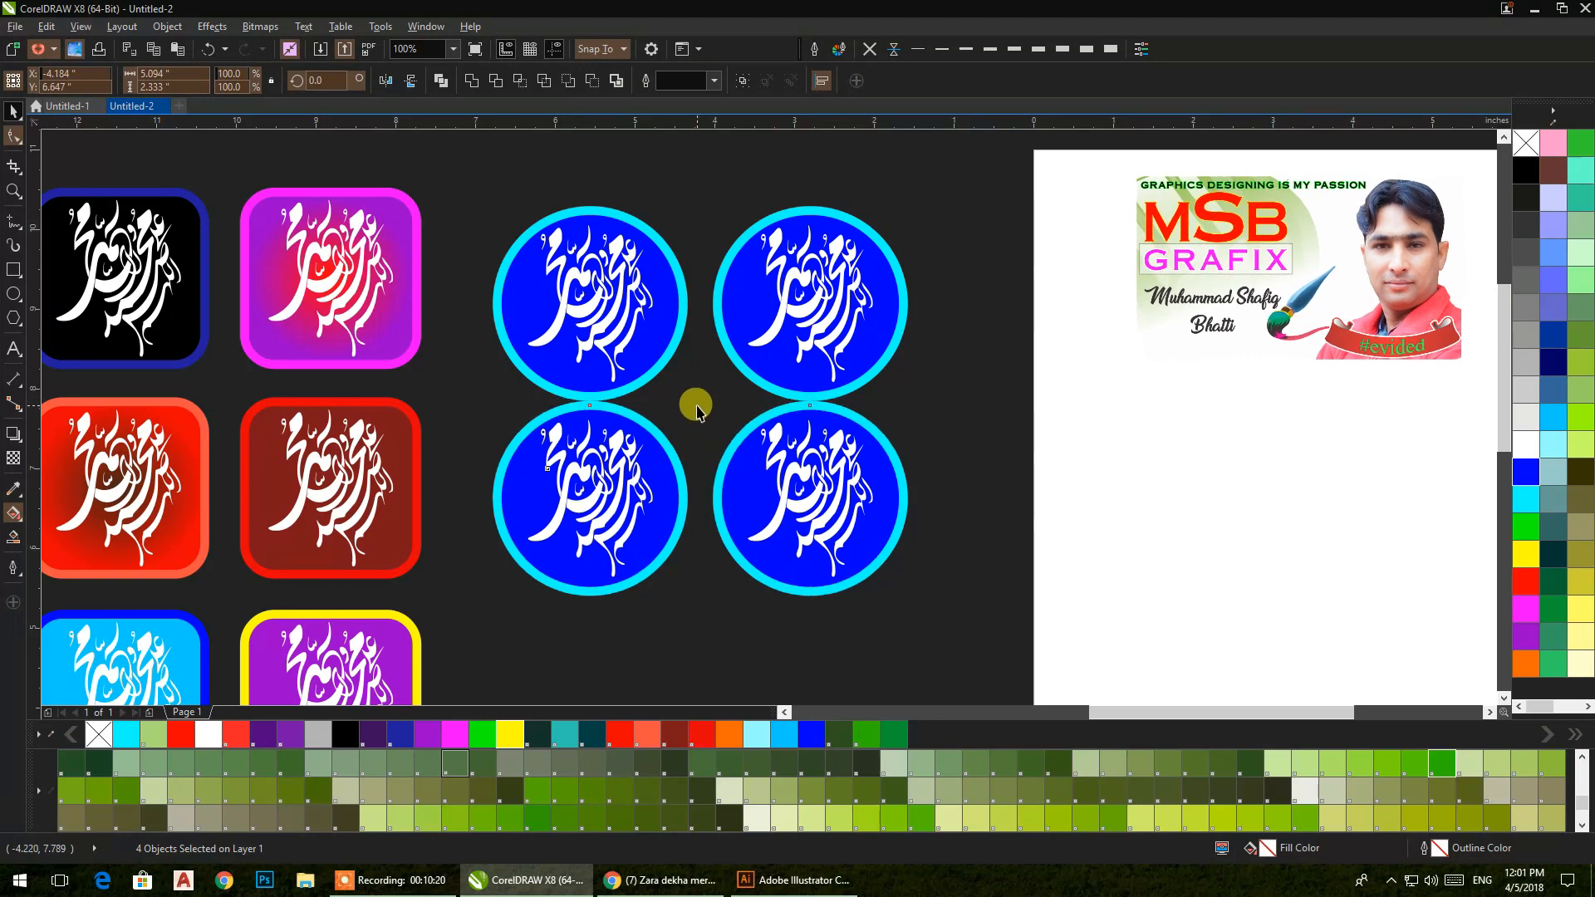
click(700, 405)
drag(700, 405, 597, 242)
- Give the lower left circle a yellow #FFFF00 outline and an orange fill
click(555, 311)
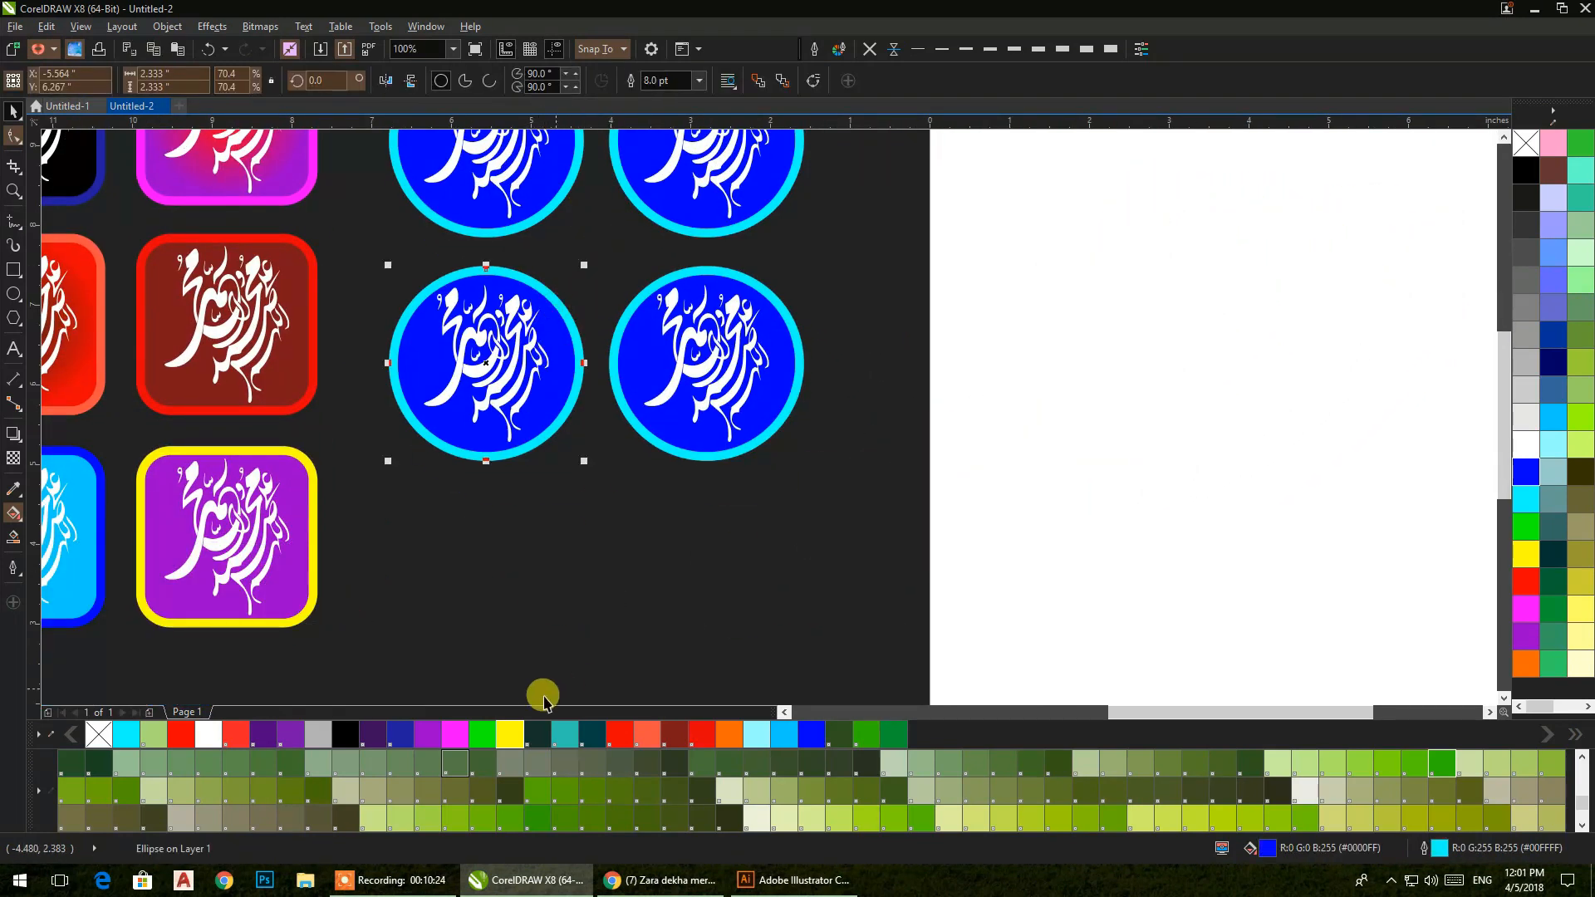
right_click(506, 739)
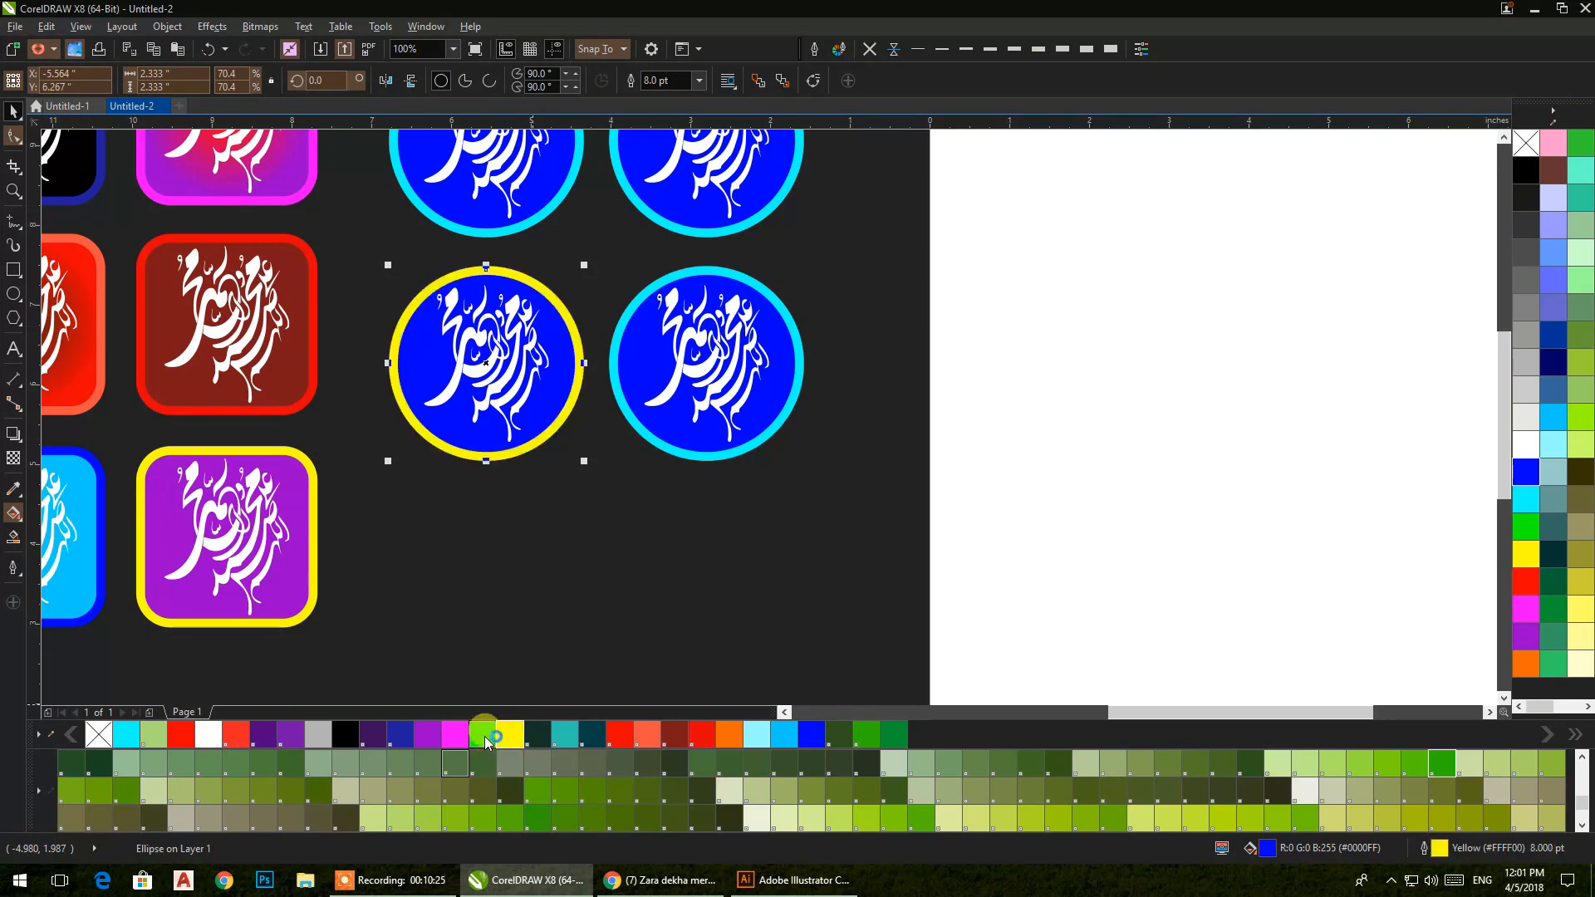
click(434, 736)
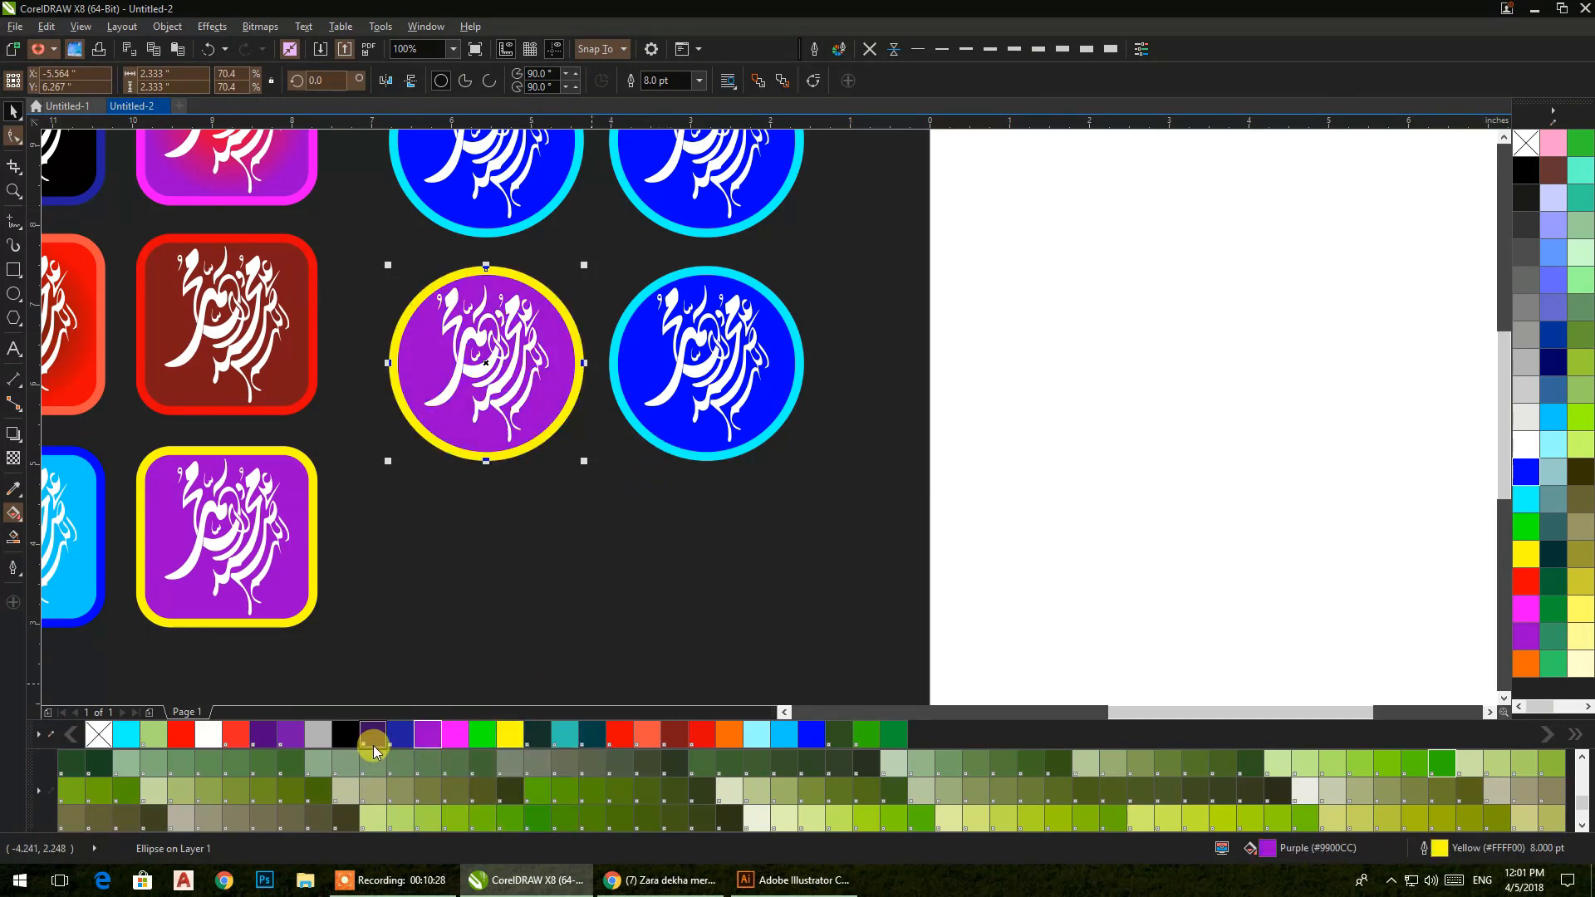
click(728, 734)
- Give the lower right calligraphy circle a dark red PANTONE 21-3-7 C fill and a red PANTONE 21-1-7 C outline
click(709, 443)
click(675, 735)
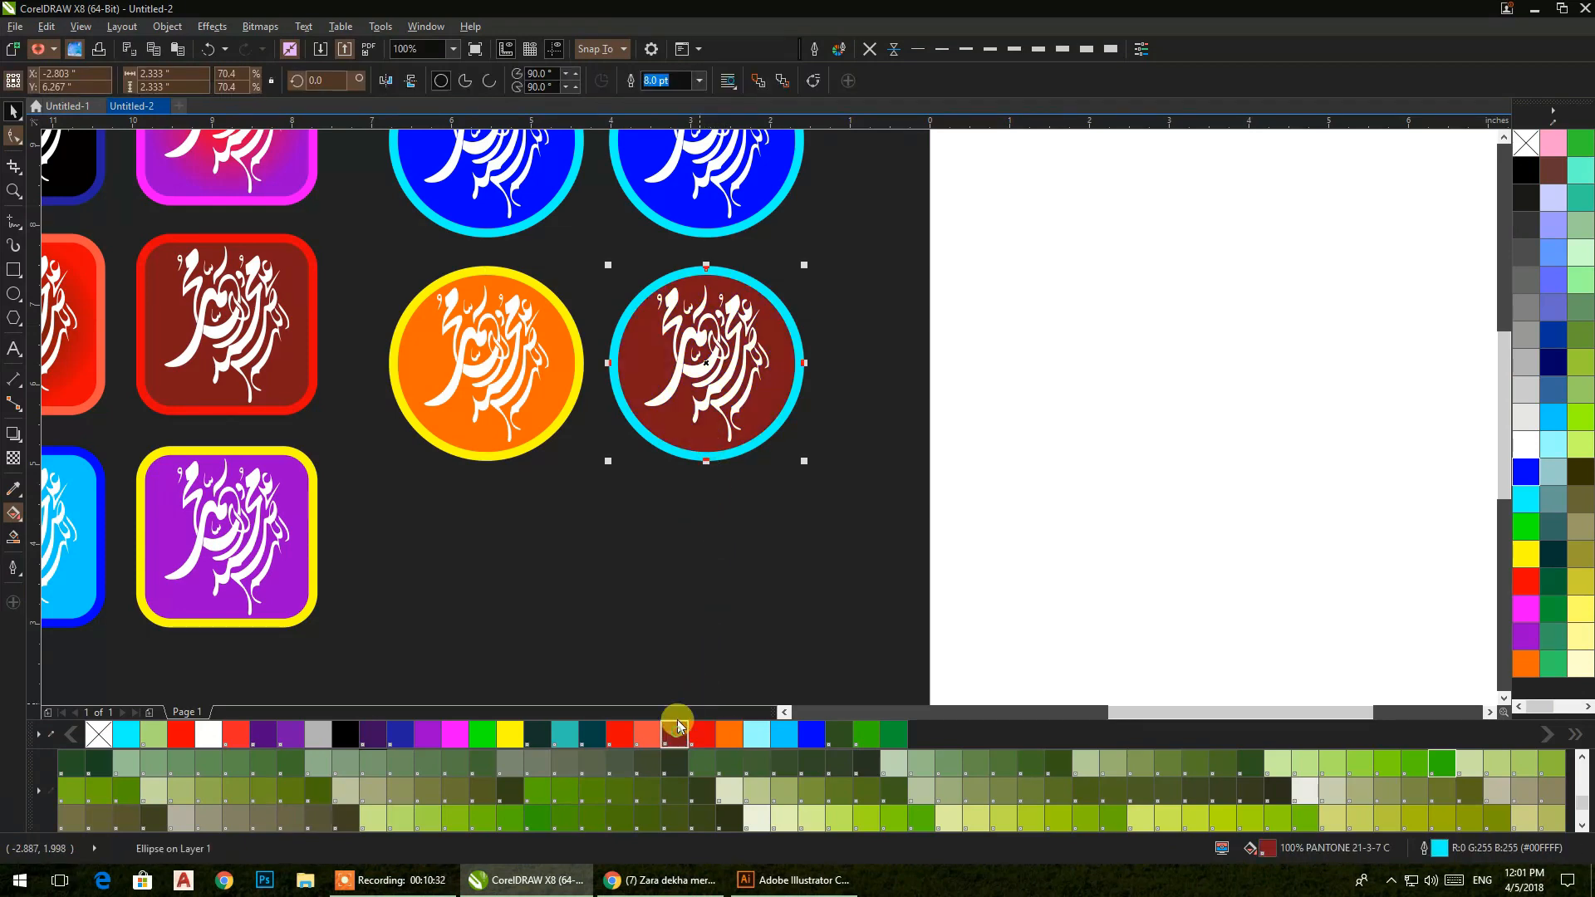
right_click(702, 734)
click(679, 564)
- Make a mirrored copy of all four calligraphy circles directly below and flip the copy vertically so the calligraphy reads upright
scroll(730, 473, down, 2)
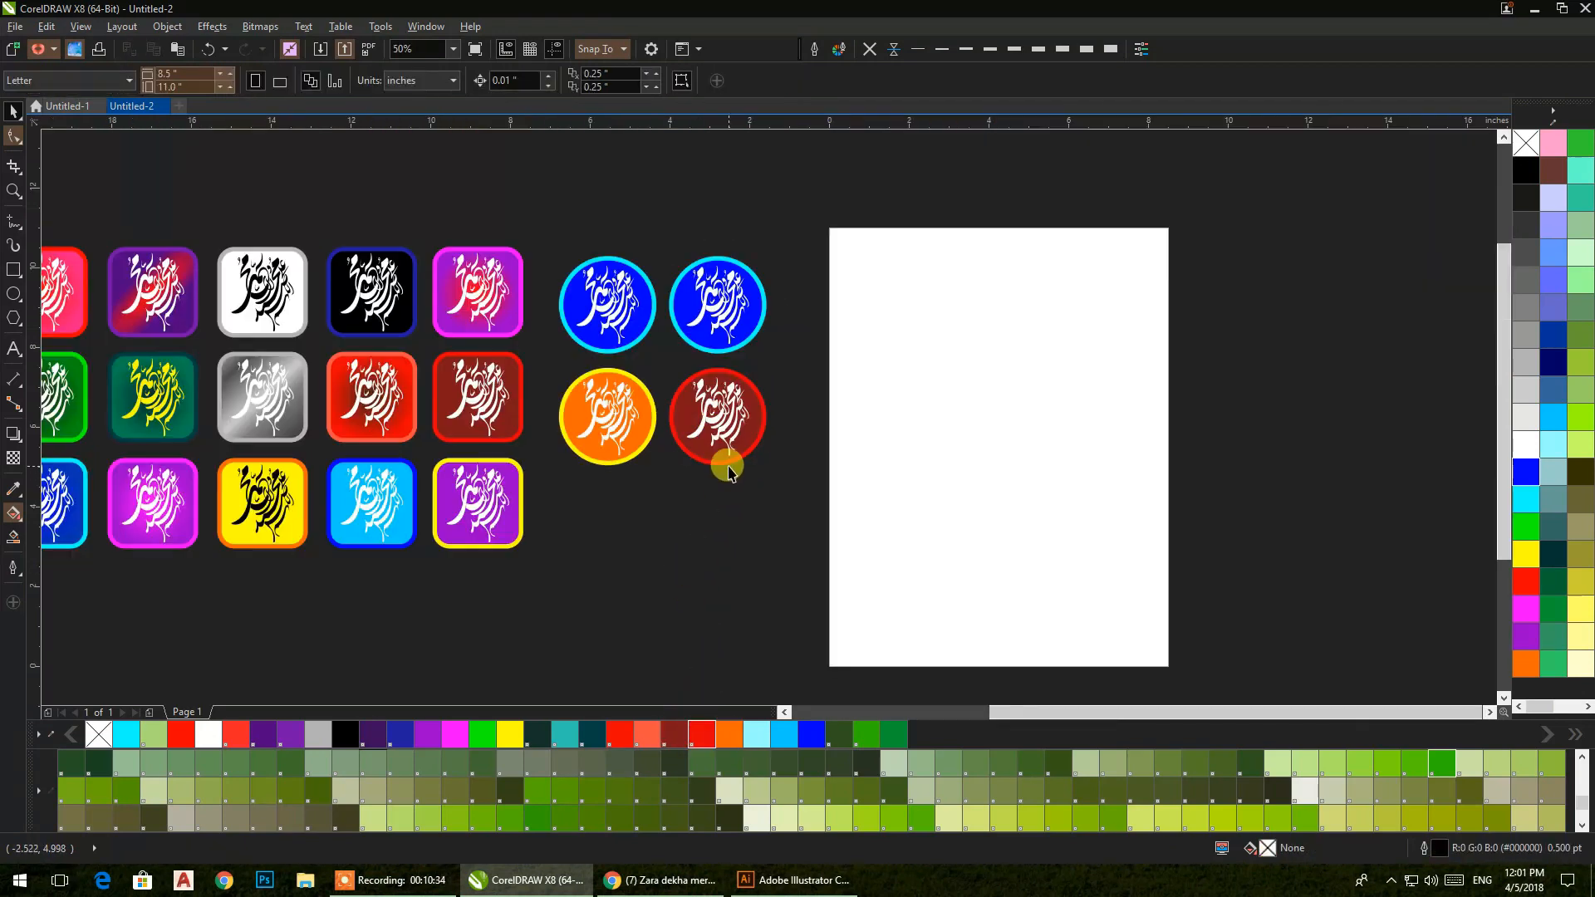
drag(804, 562, 515, 211)
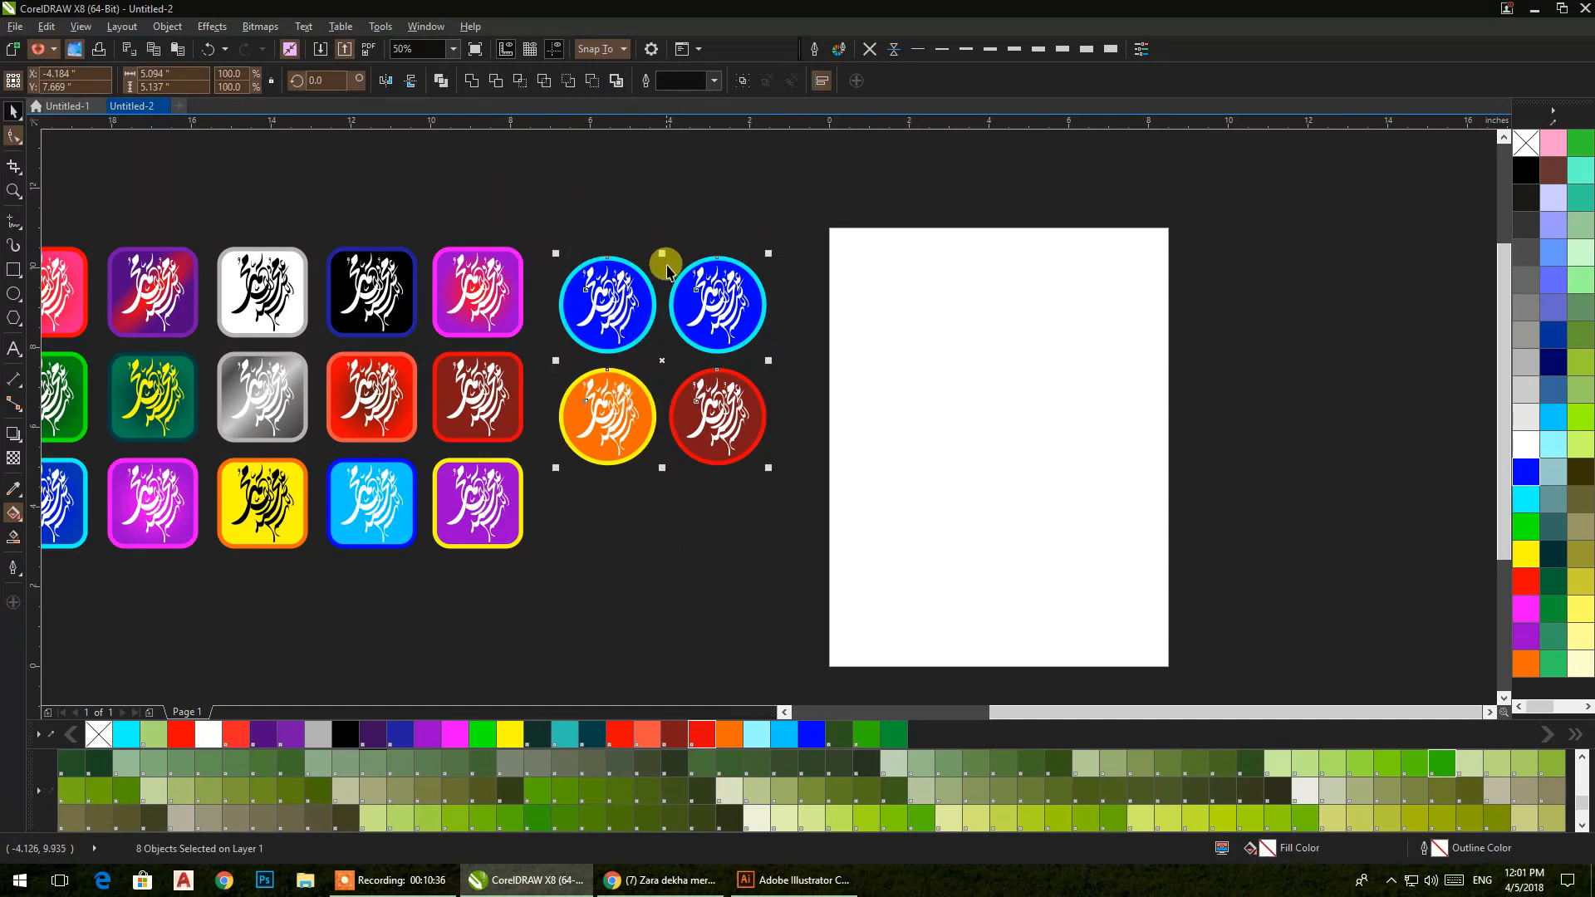
drag(664, 253, 723, 648)
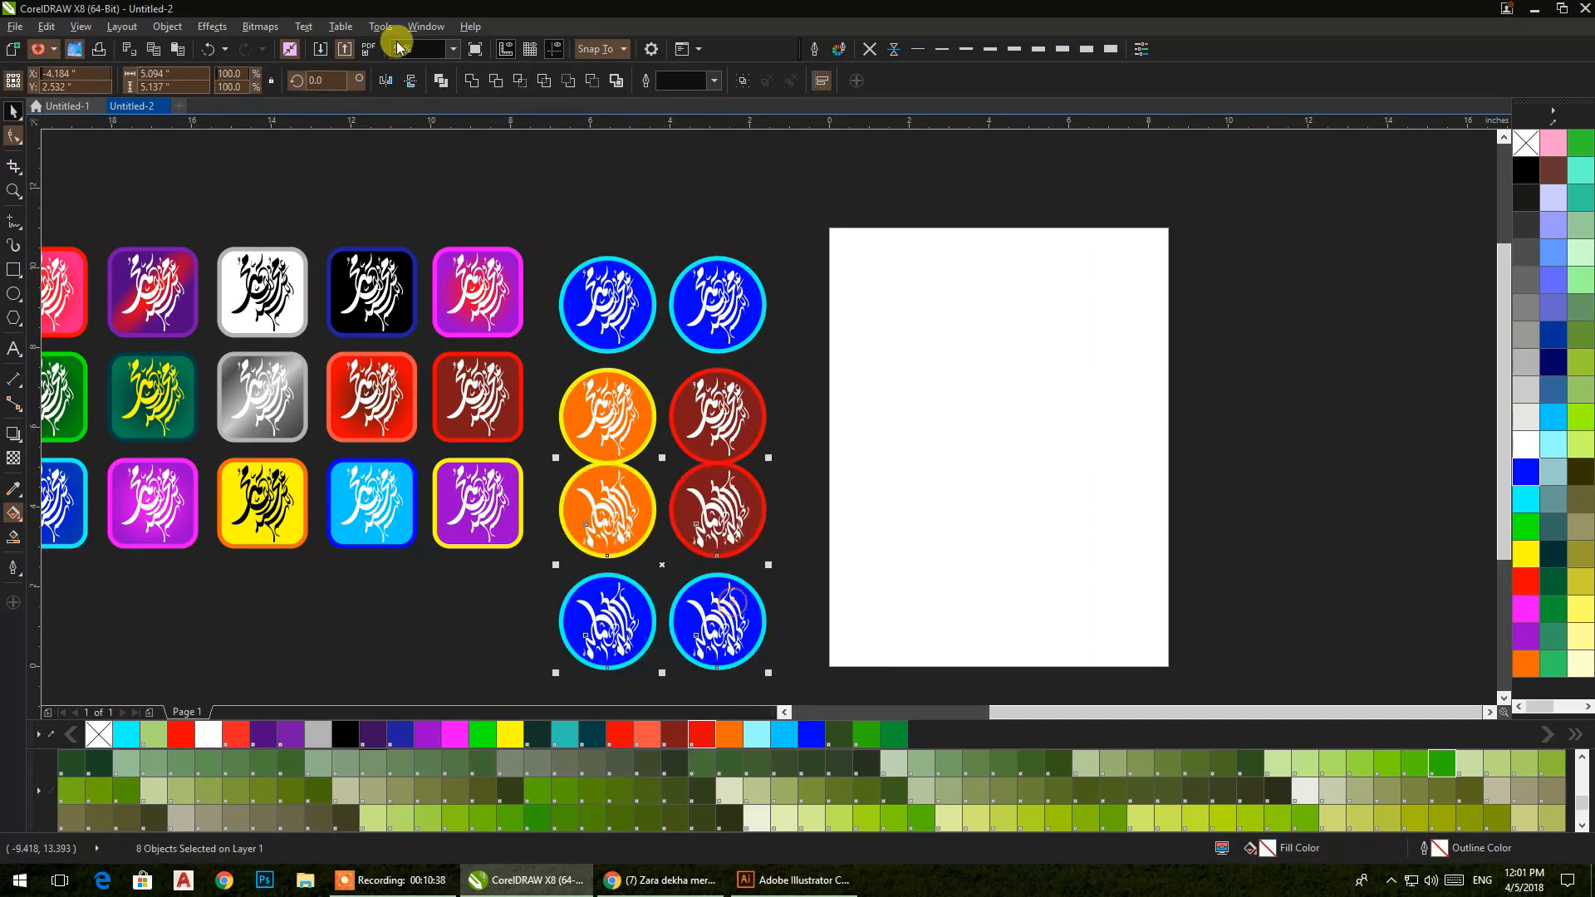
click(412, 81)
- Nudge the copied four circles down until the gap to the circles above matches the other row gaps
key(Down)
key(Down)
key(Down)
key(Down)
key(Down)
key(Down)
key(Down)
key(Down)
key(Down)
key(Down)
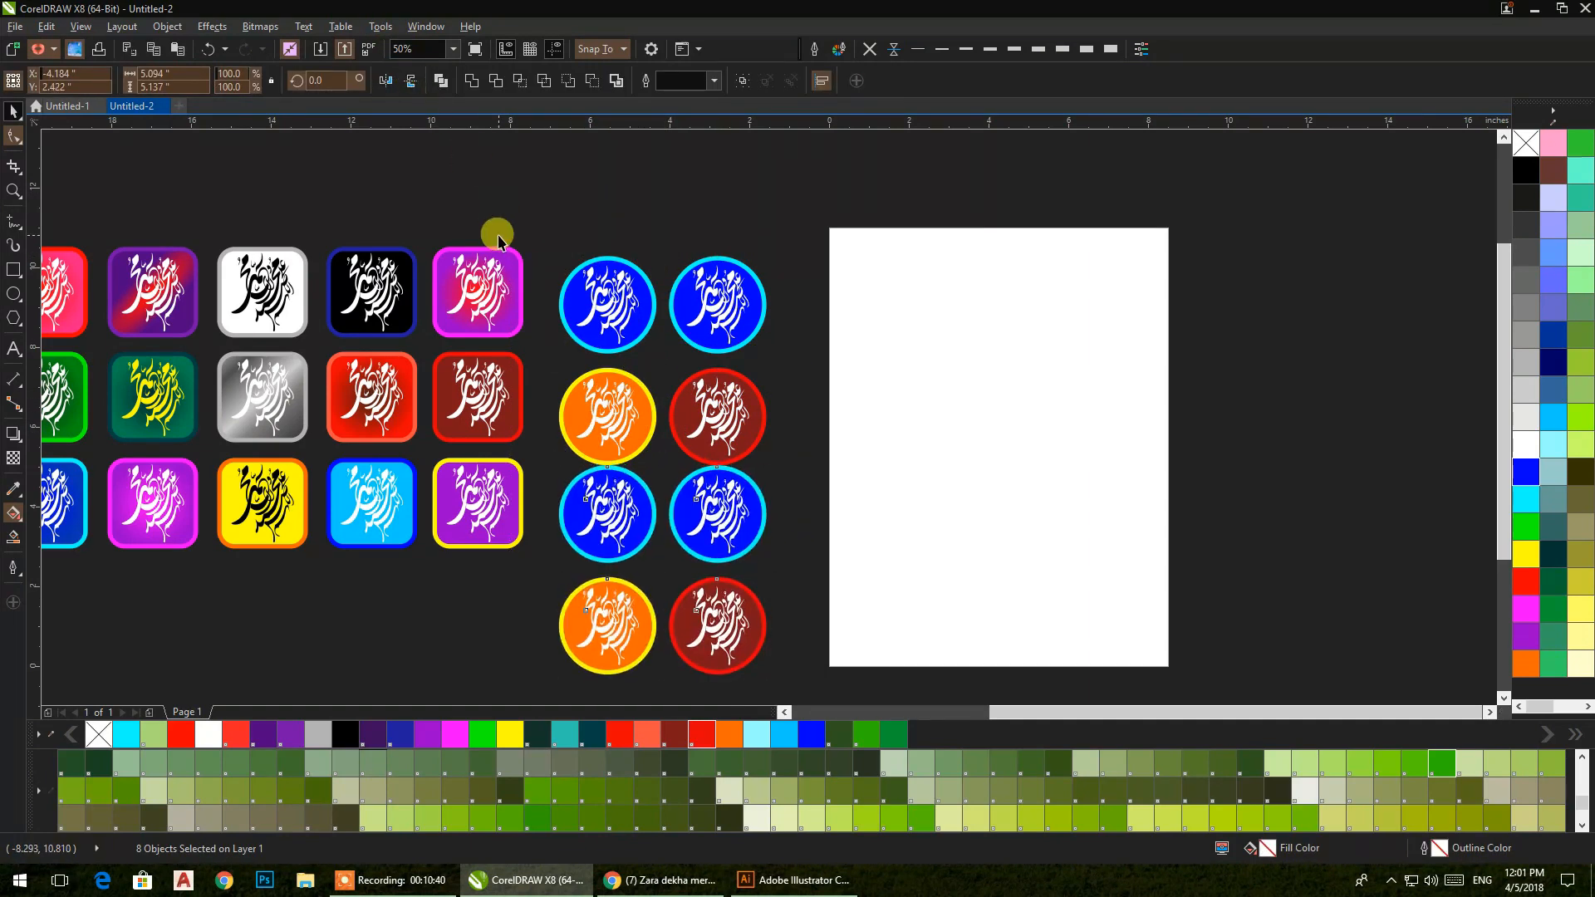
drag(652, 322, 772, 280)
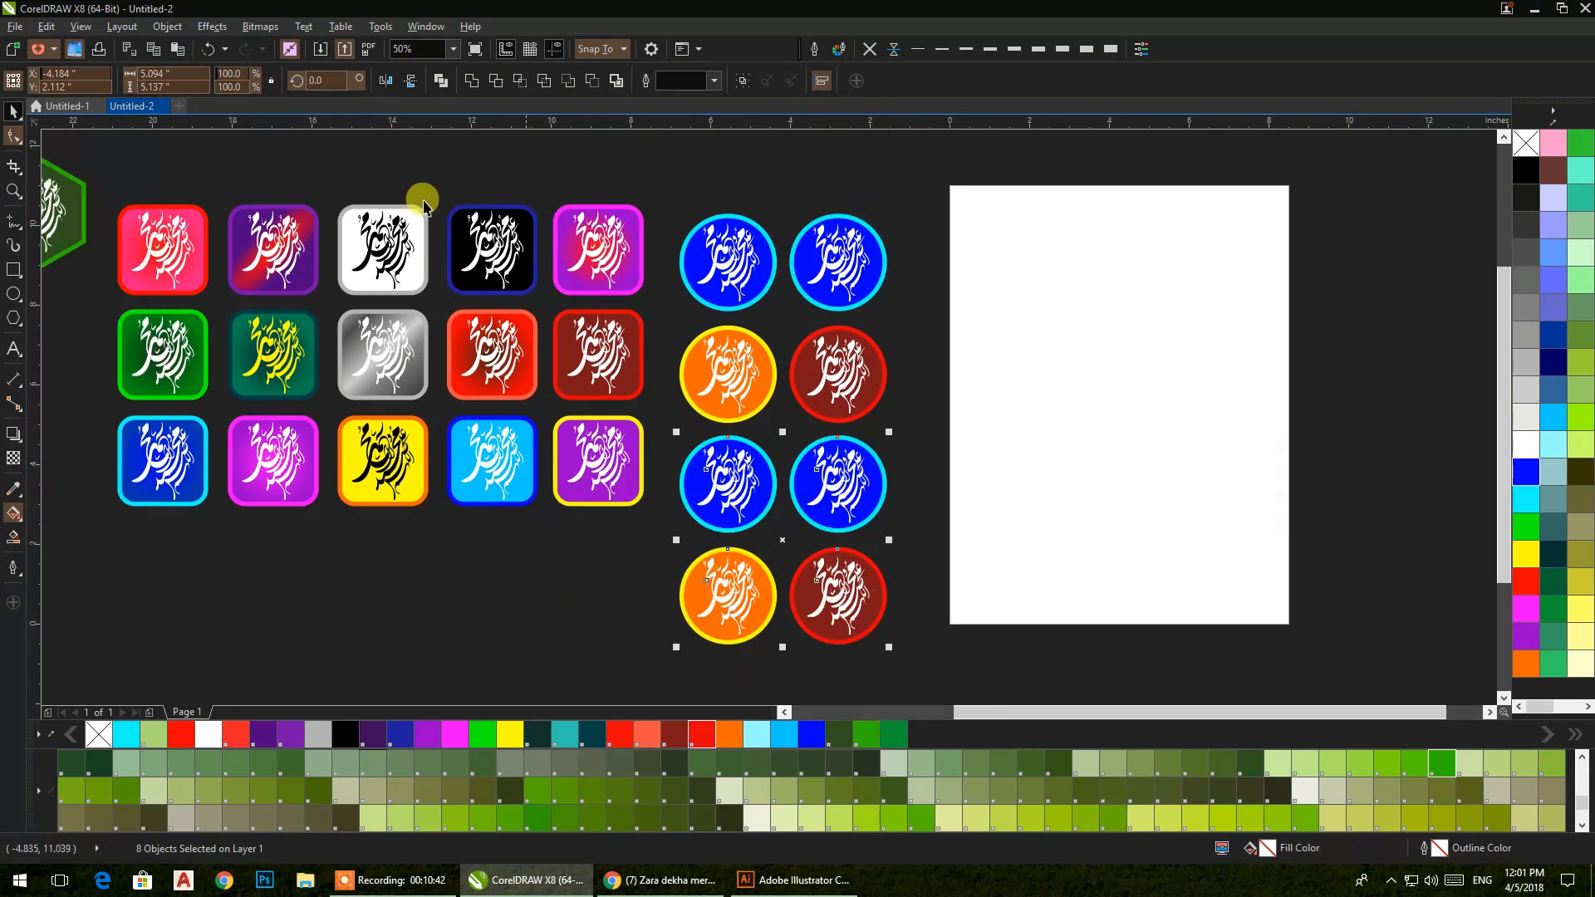
- Add a page-sized rectangle and fill it with black #000000
double_click(14, 281)
click(1525, 170)
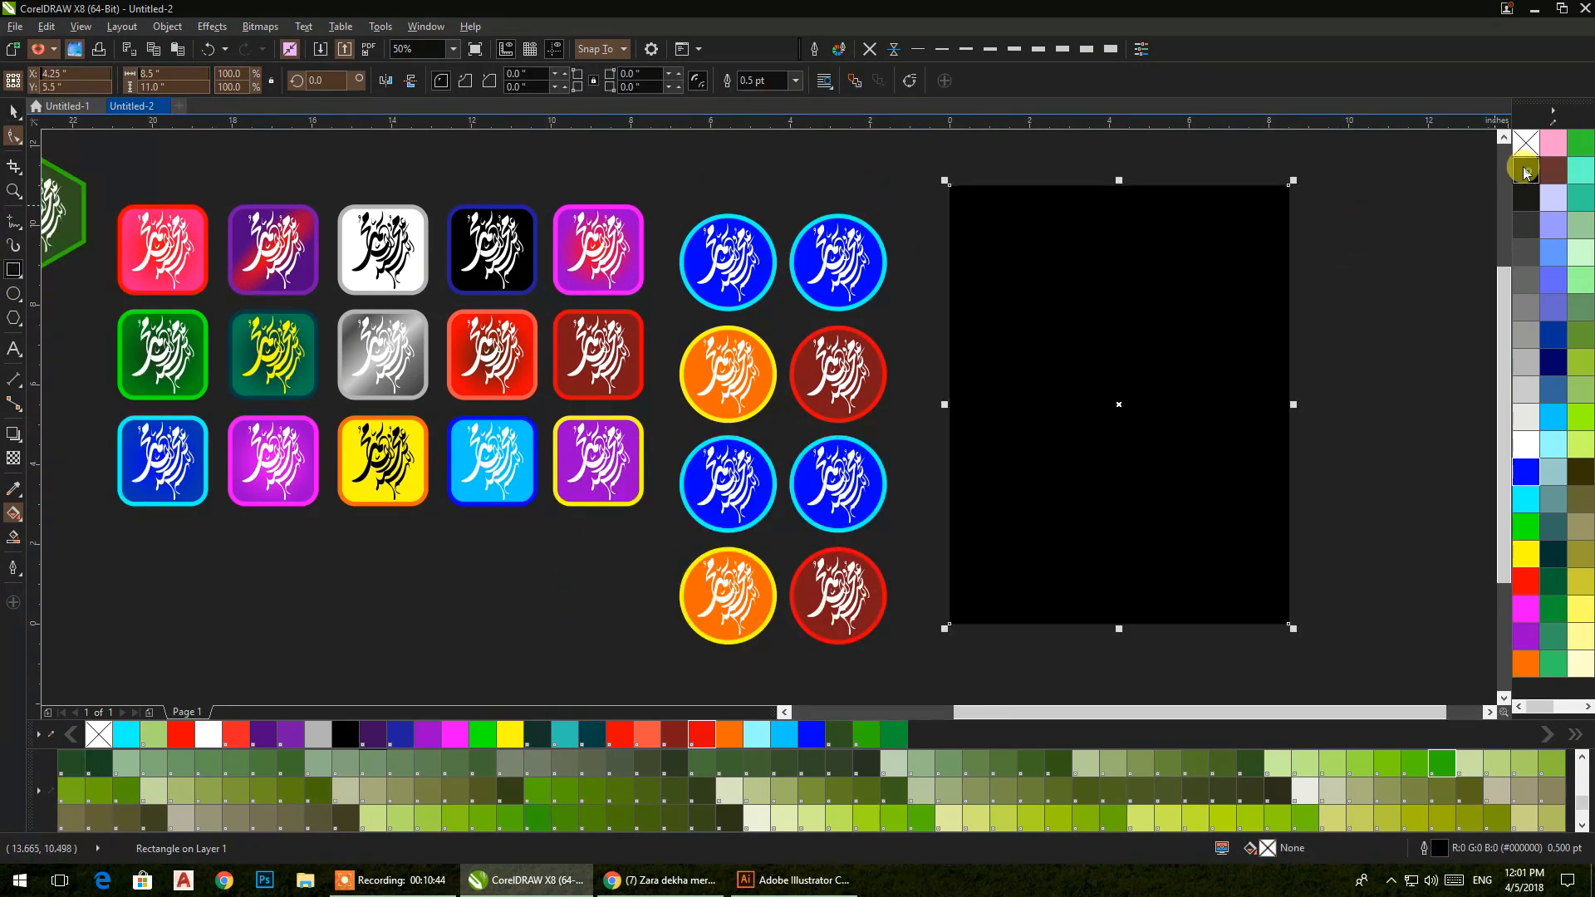
click(14, 111)
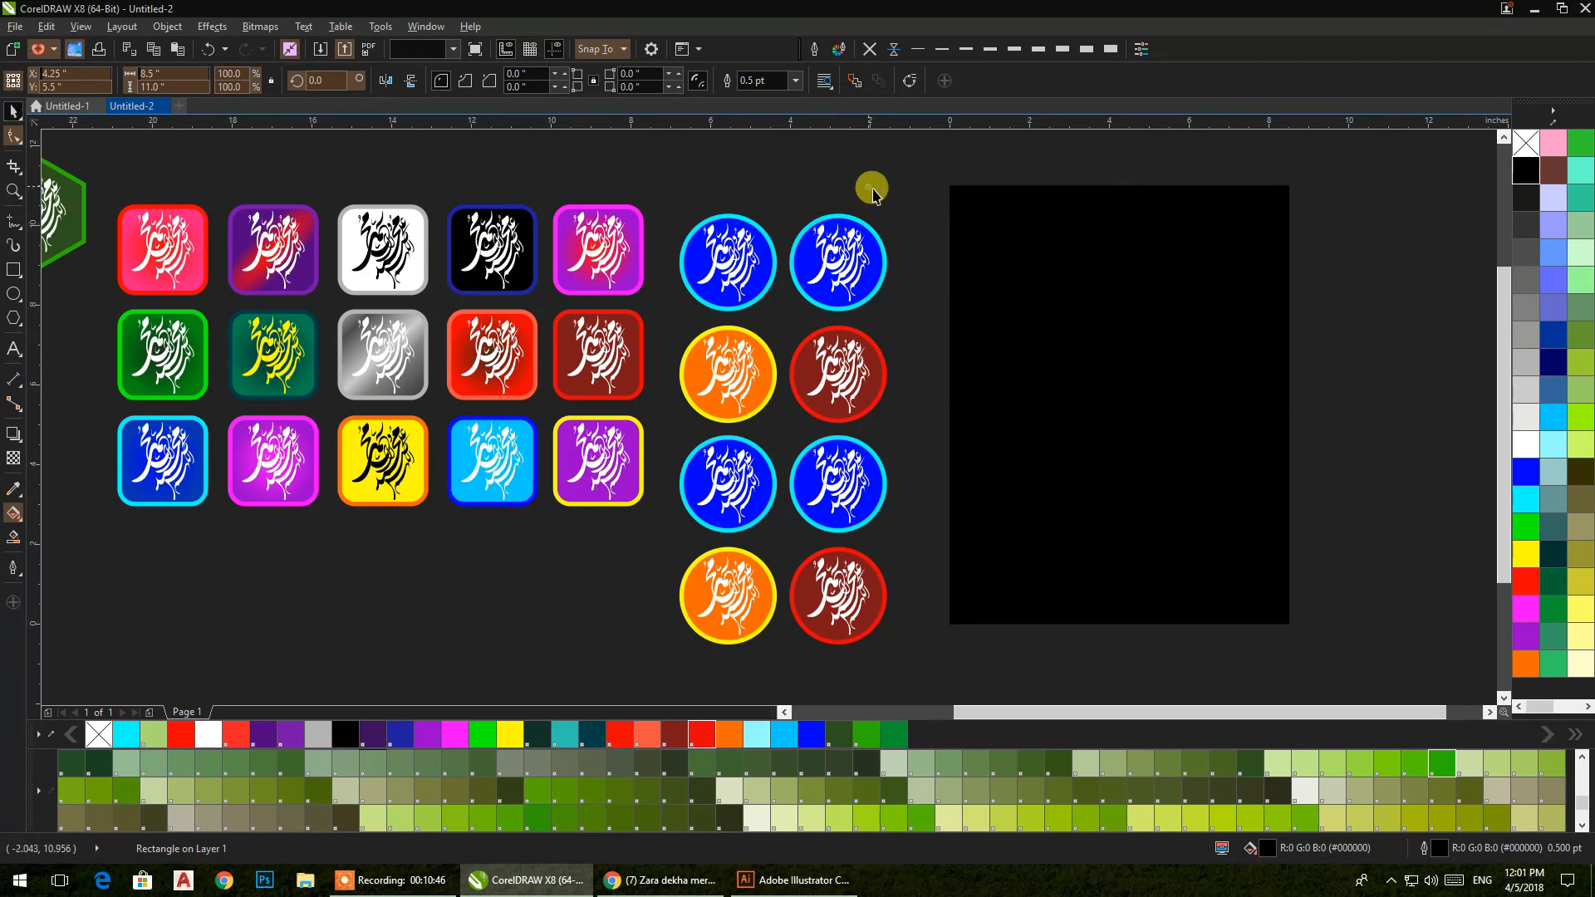
click(872, 192)
- Give the left circle in the third row a black #000000 fill and a gray #999999 outline
scroll(839, 392, up, 3)
click(673, 398)
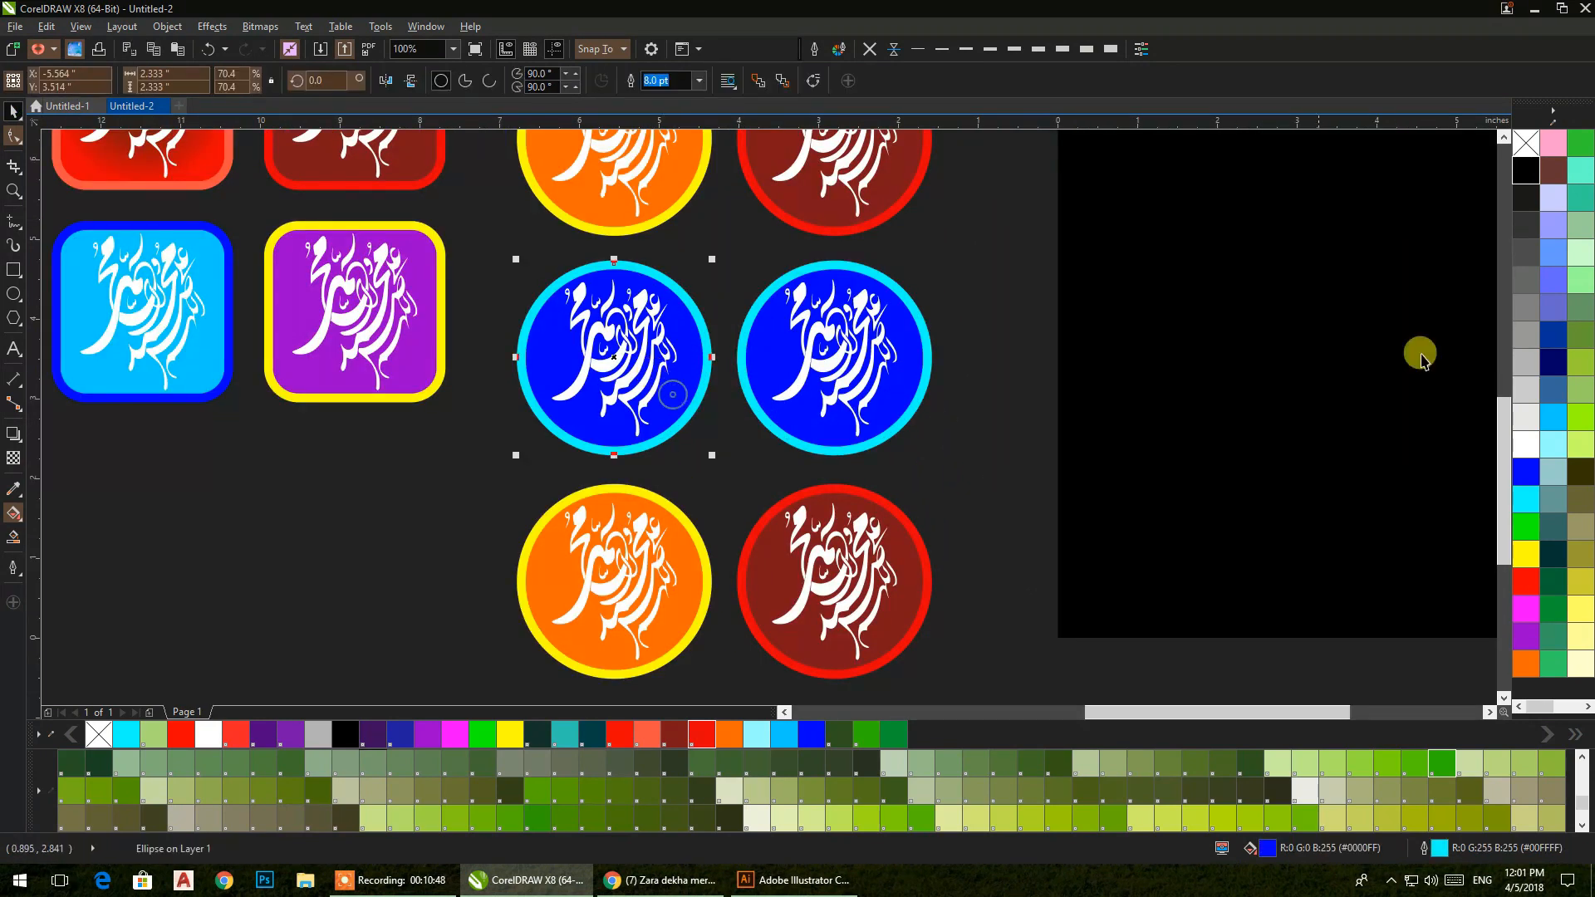
click(1528, 176)
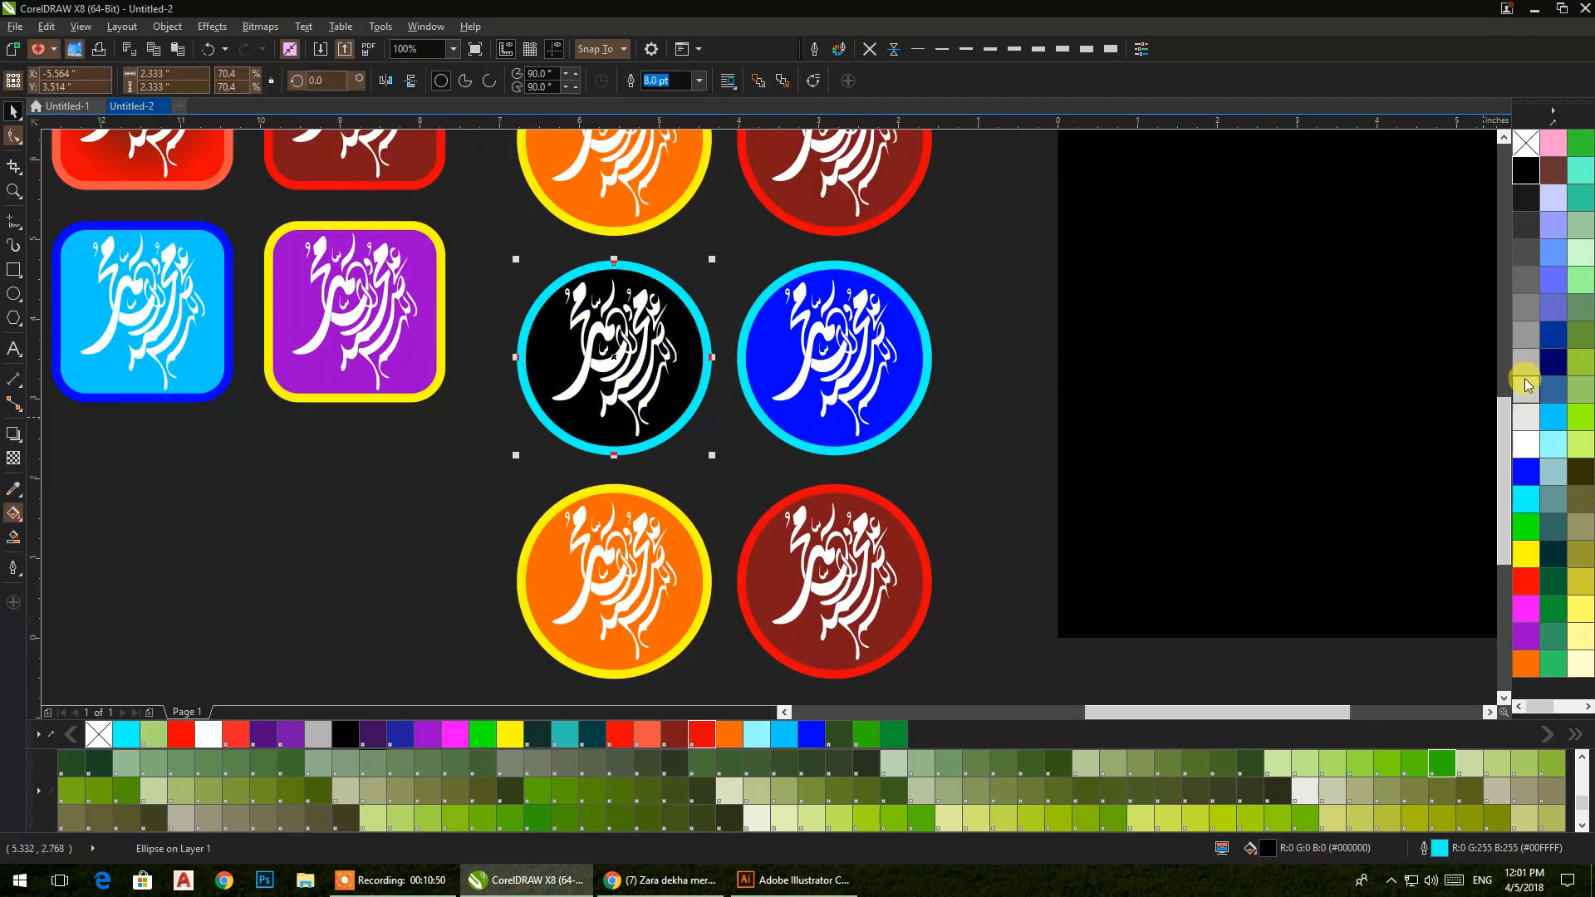
right_click(1523, 333)
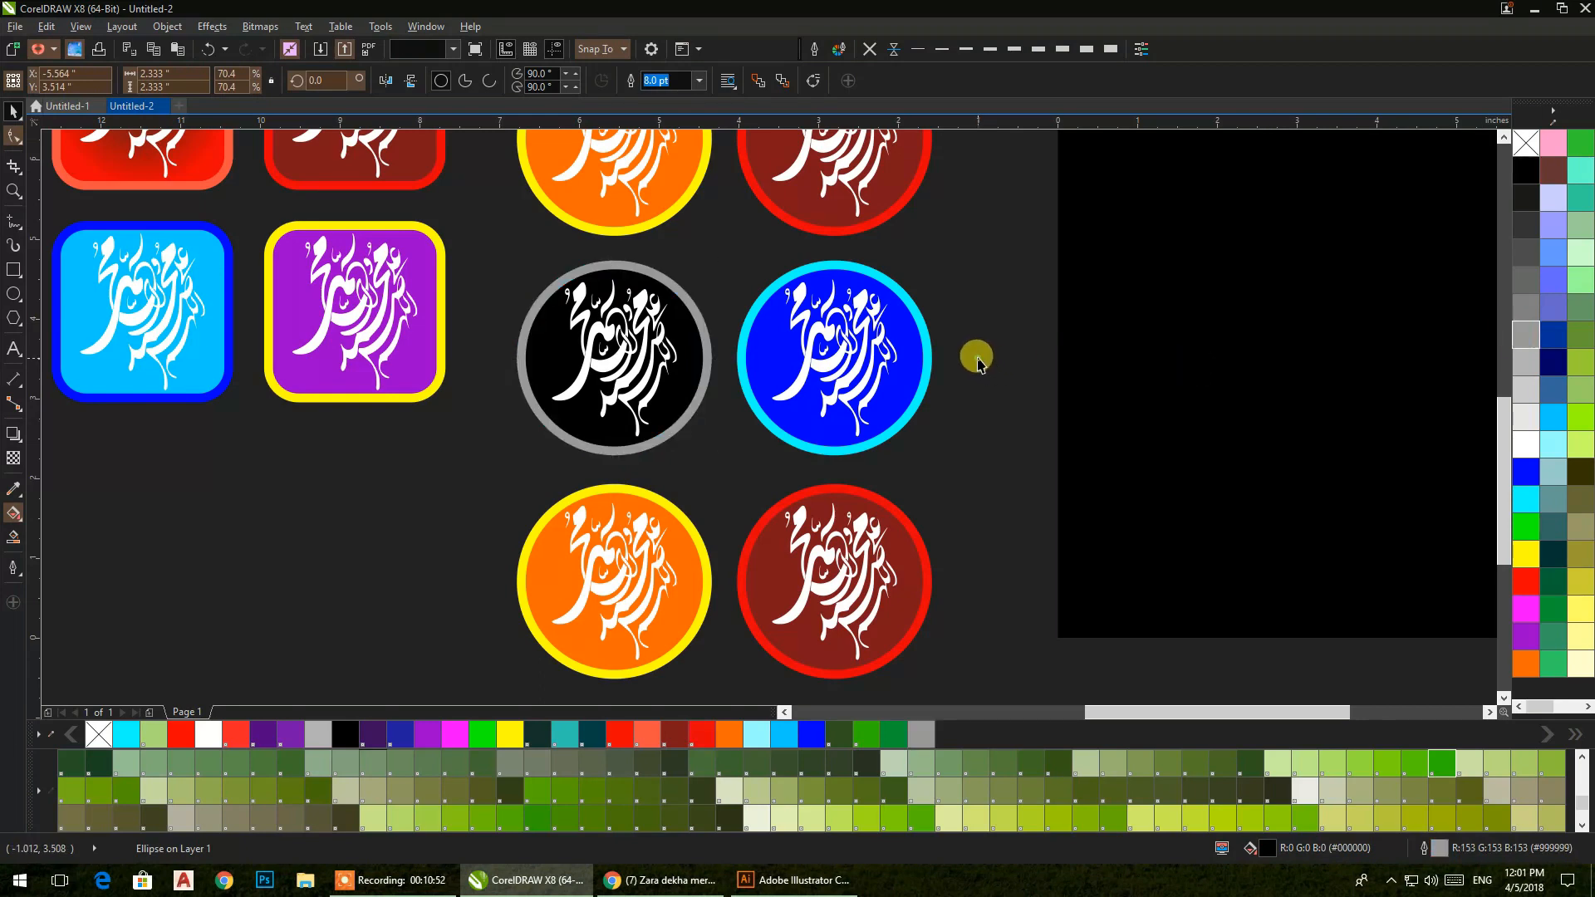
- Give the right circle in the third row a dark green #009933 outline and a bright green fill
click(931, 347)
right_click(1553, 605)
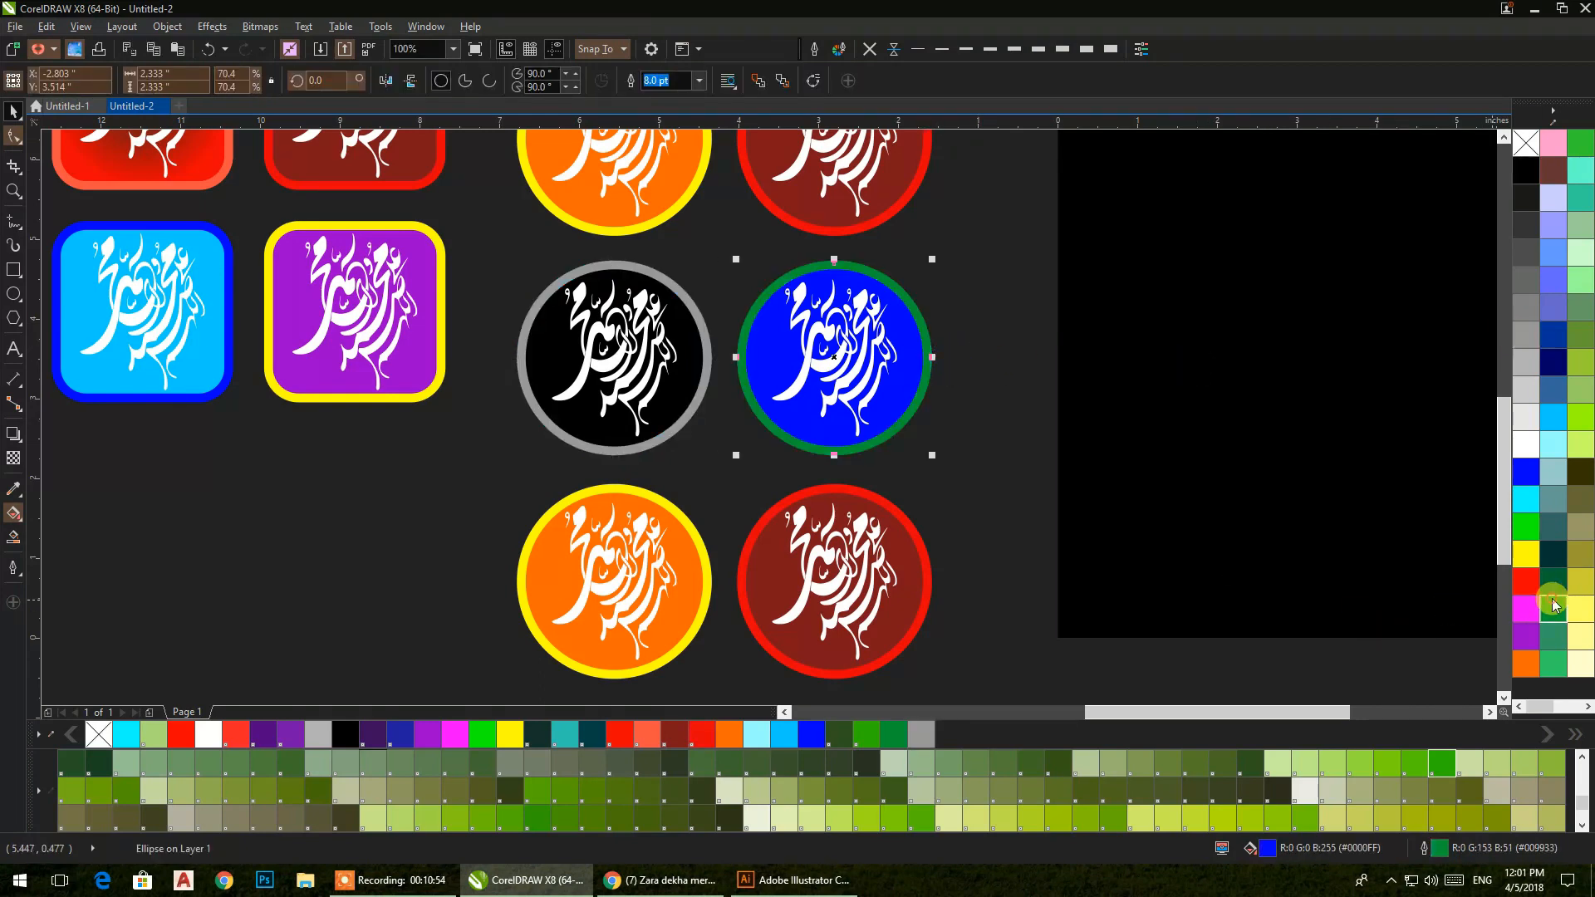
click(1535, 611)
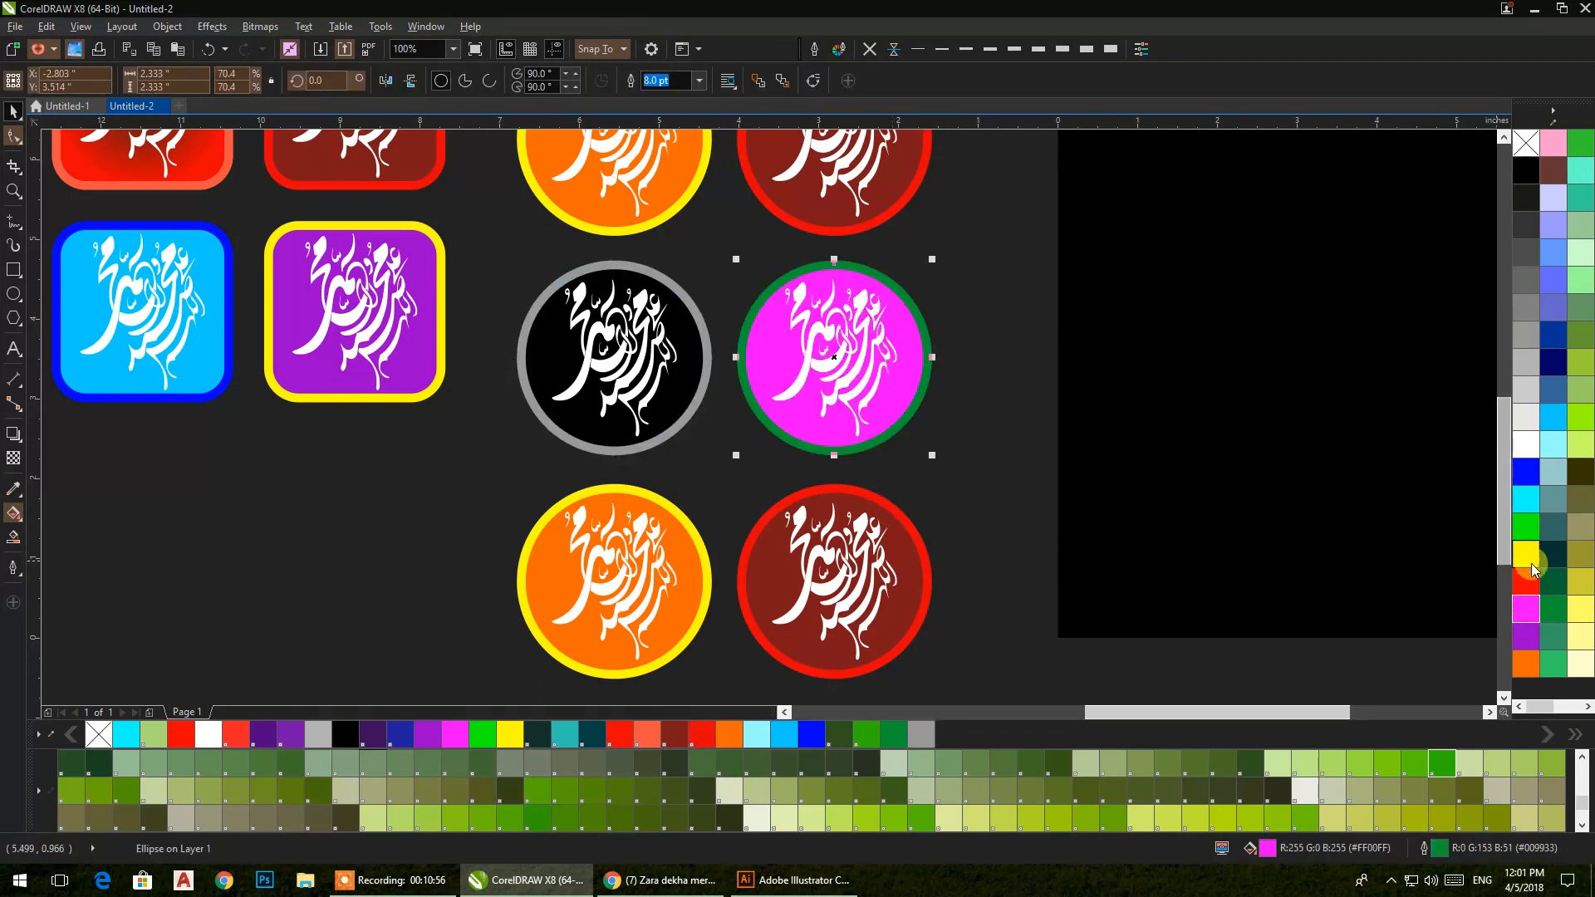
click(1527, 555)
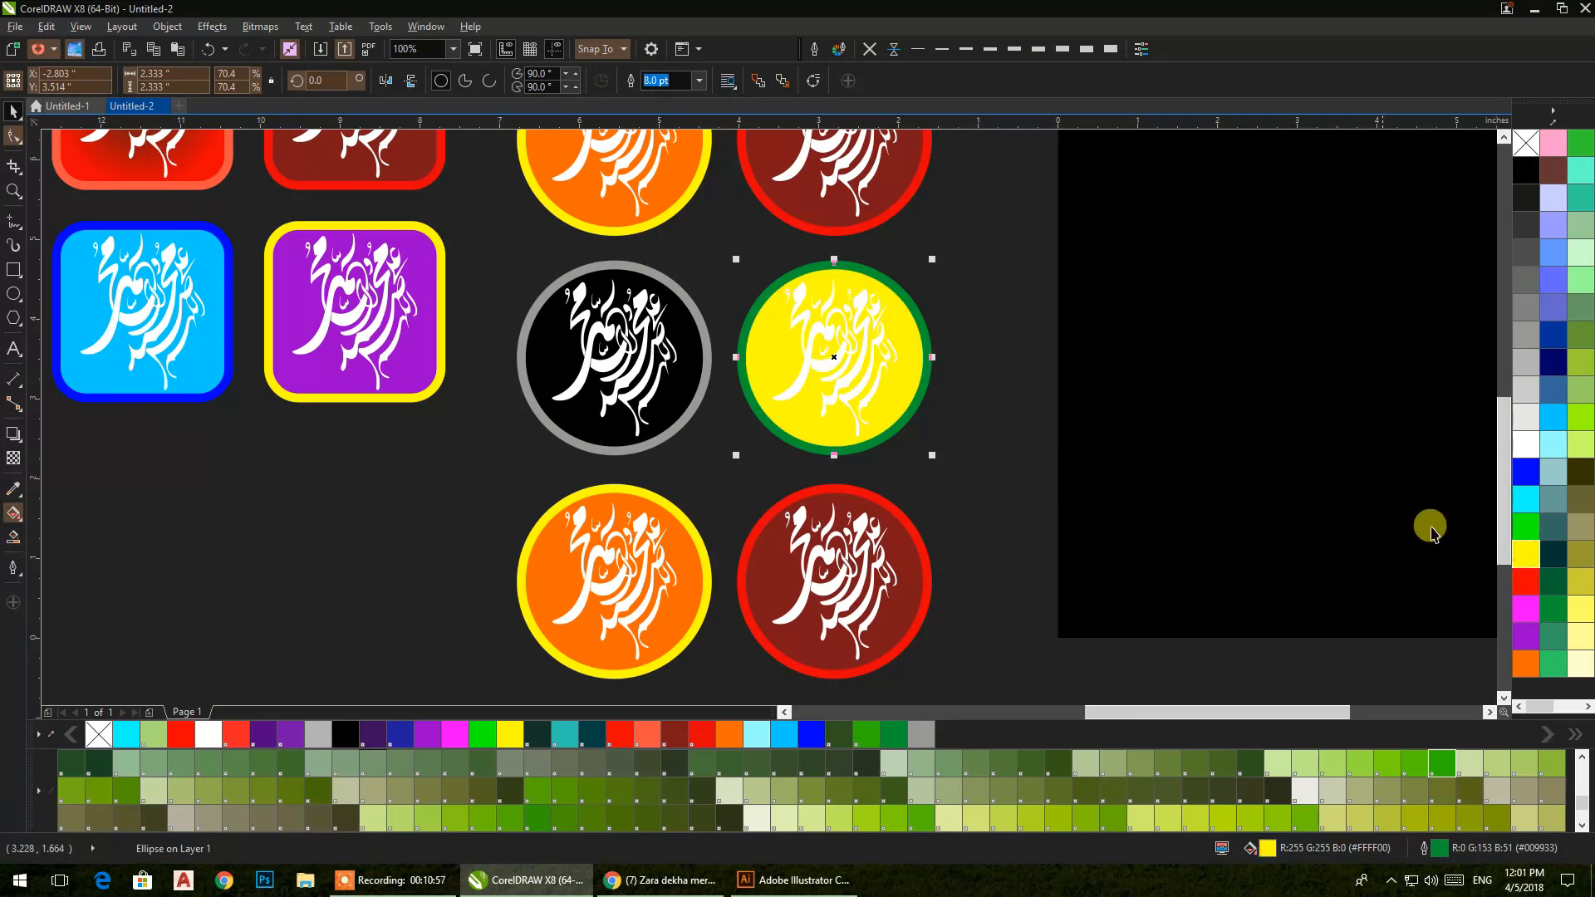
click(1526, 528)
click(944, 516)
- Give the right circle in the bottom row a purple PANTONE 44-1-7 C fill and a pink PANTONE 37-1-7 C outline
click(900, 539)
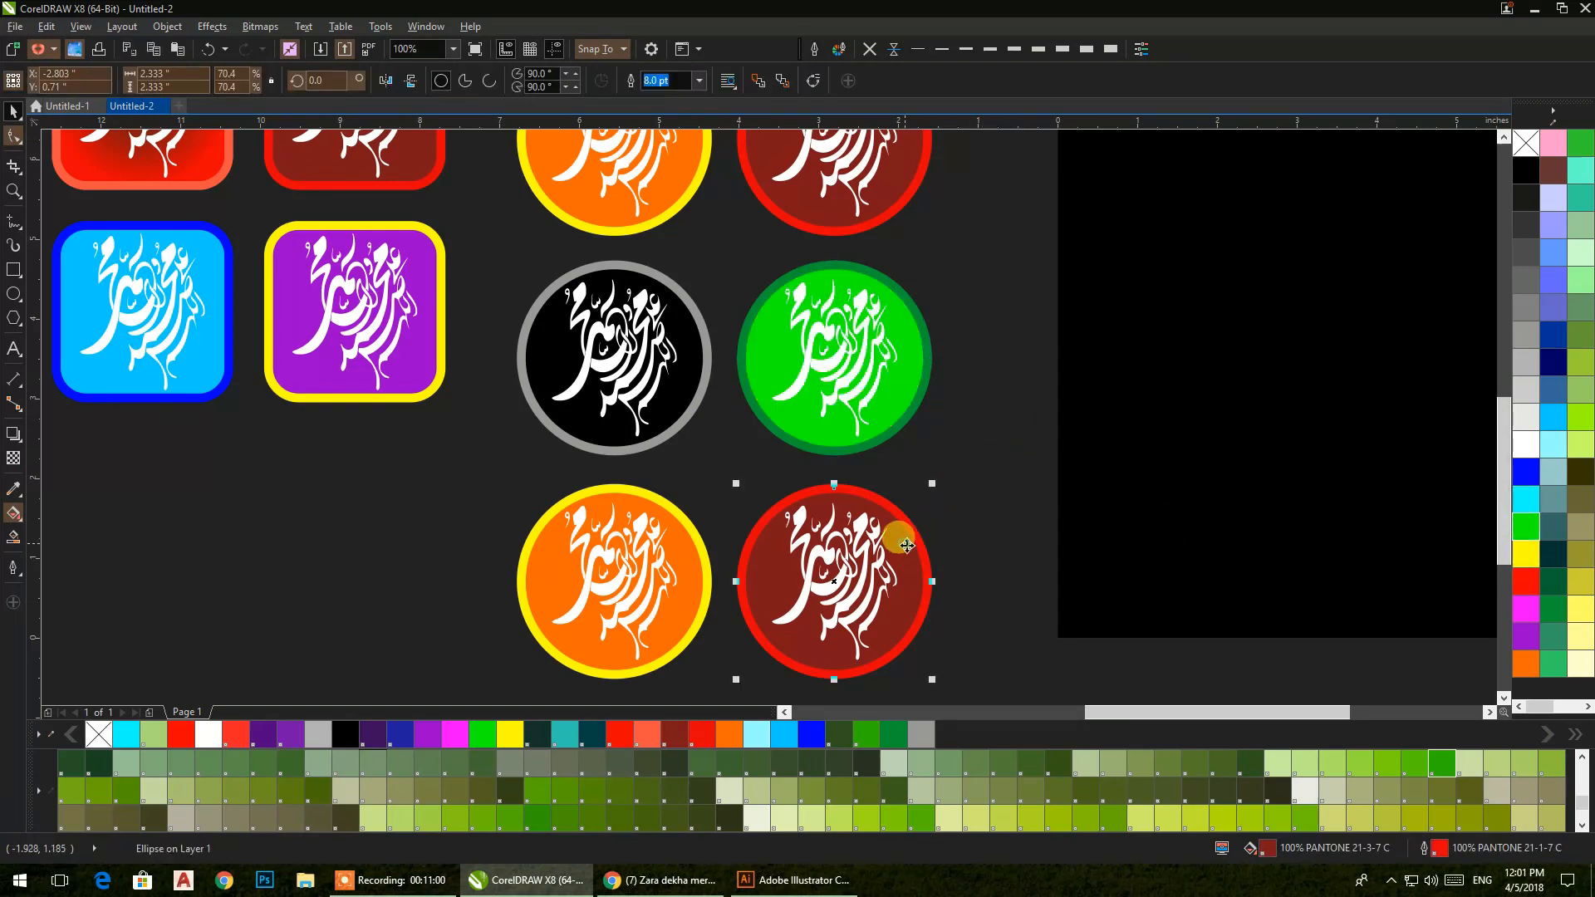
scroll(1372, 820, down, 3)
scroll(1372, 820, down, 4)
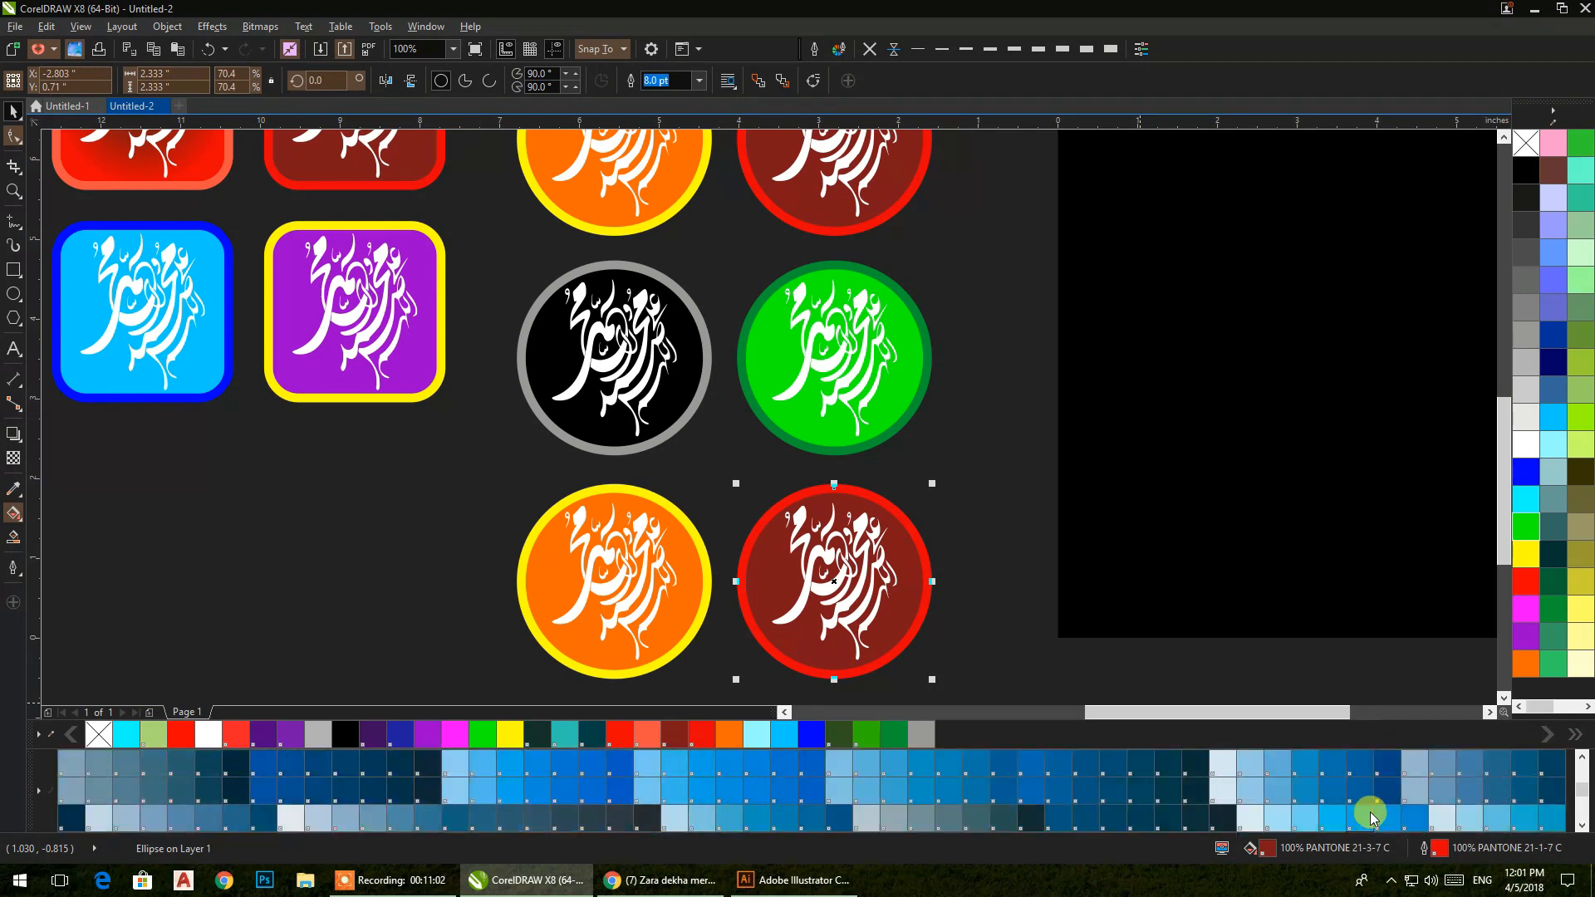
click(1253, 765)
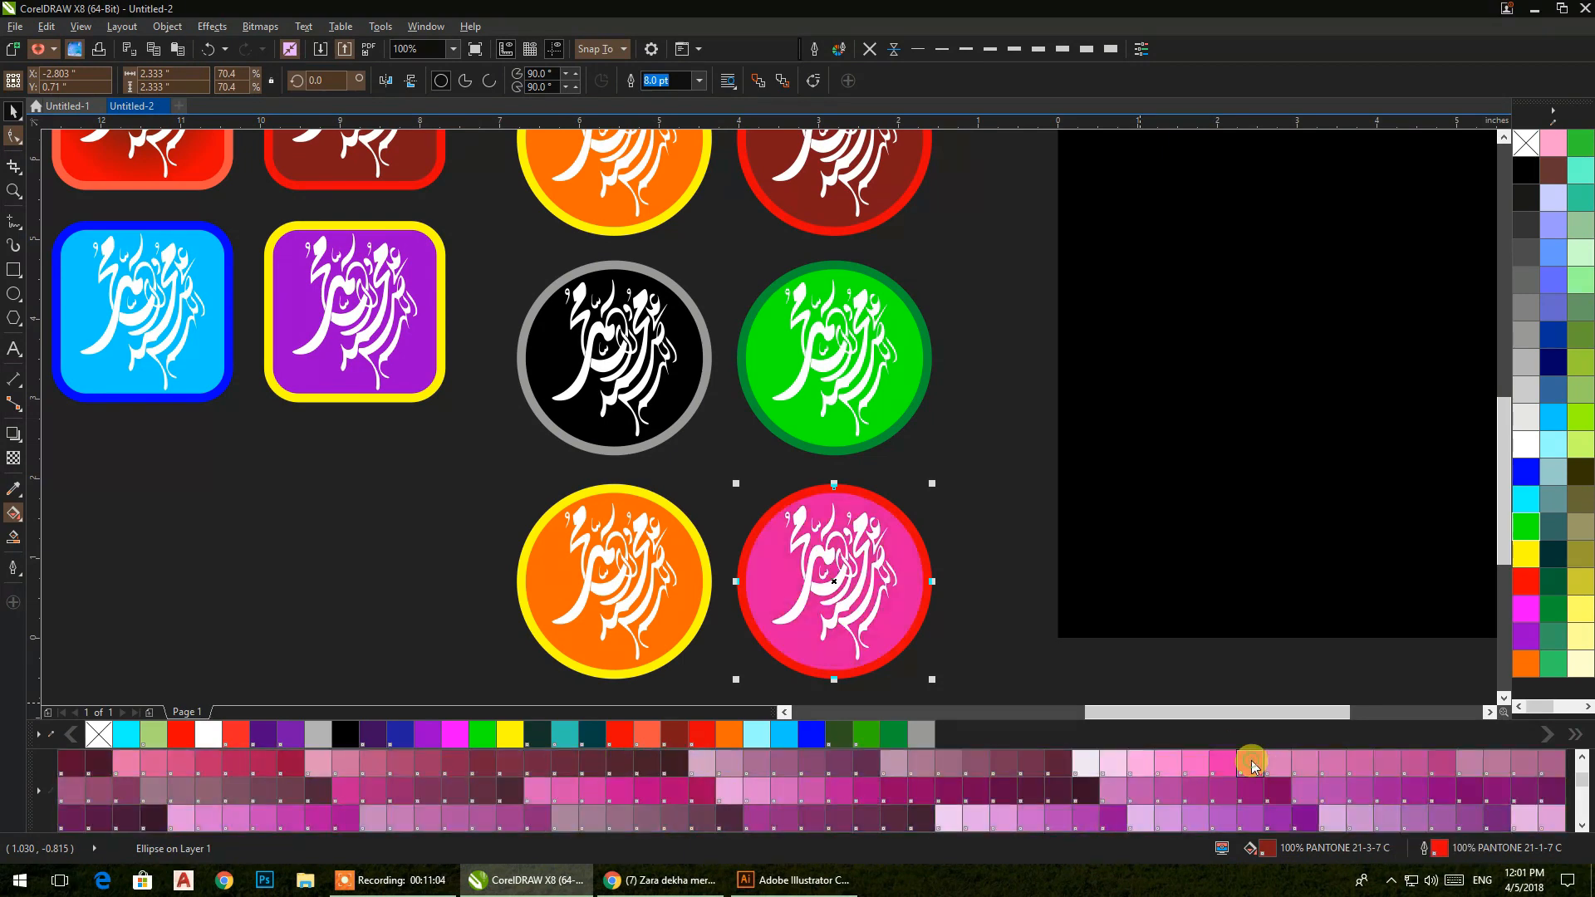
right_click(1302, 820)
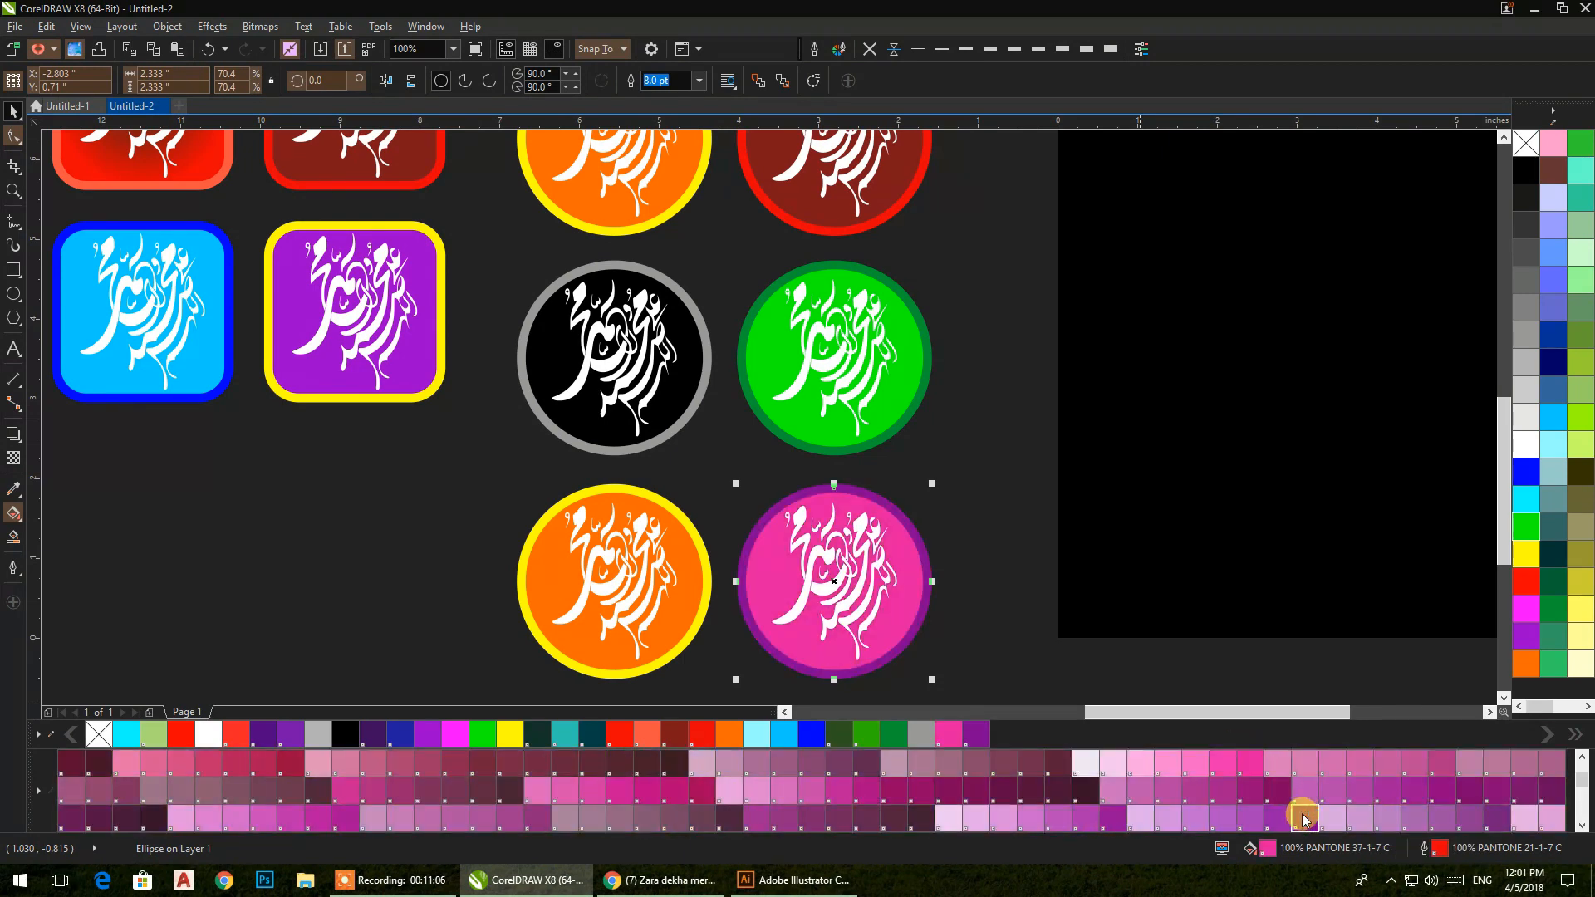
click(1303, 820)
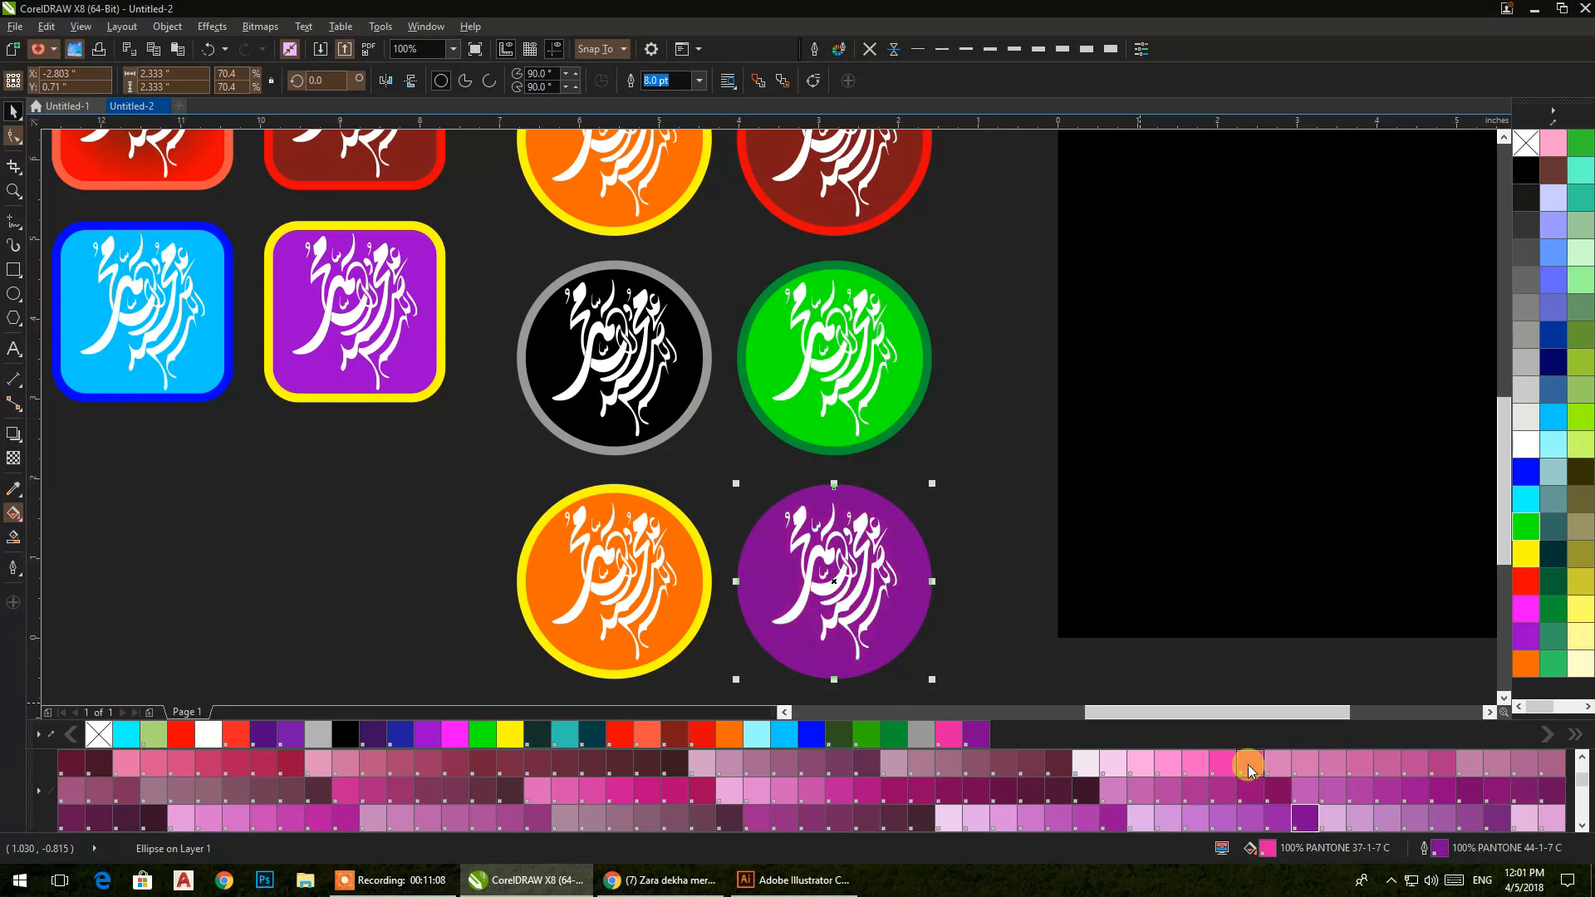
right_click(1250, 765)
click(982, 577)
- Try an orange PANTONE 7-1-7 C fill and an orange PANTONE 13-1-7 C outline on the bottom row's left circle
click(646, 591)
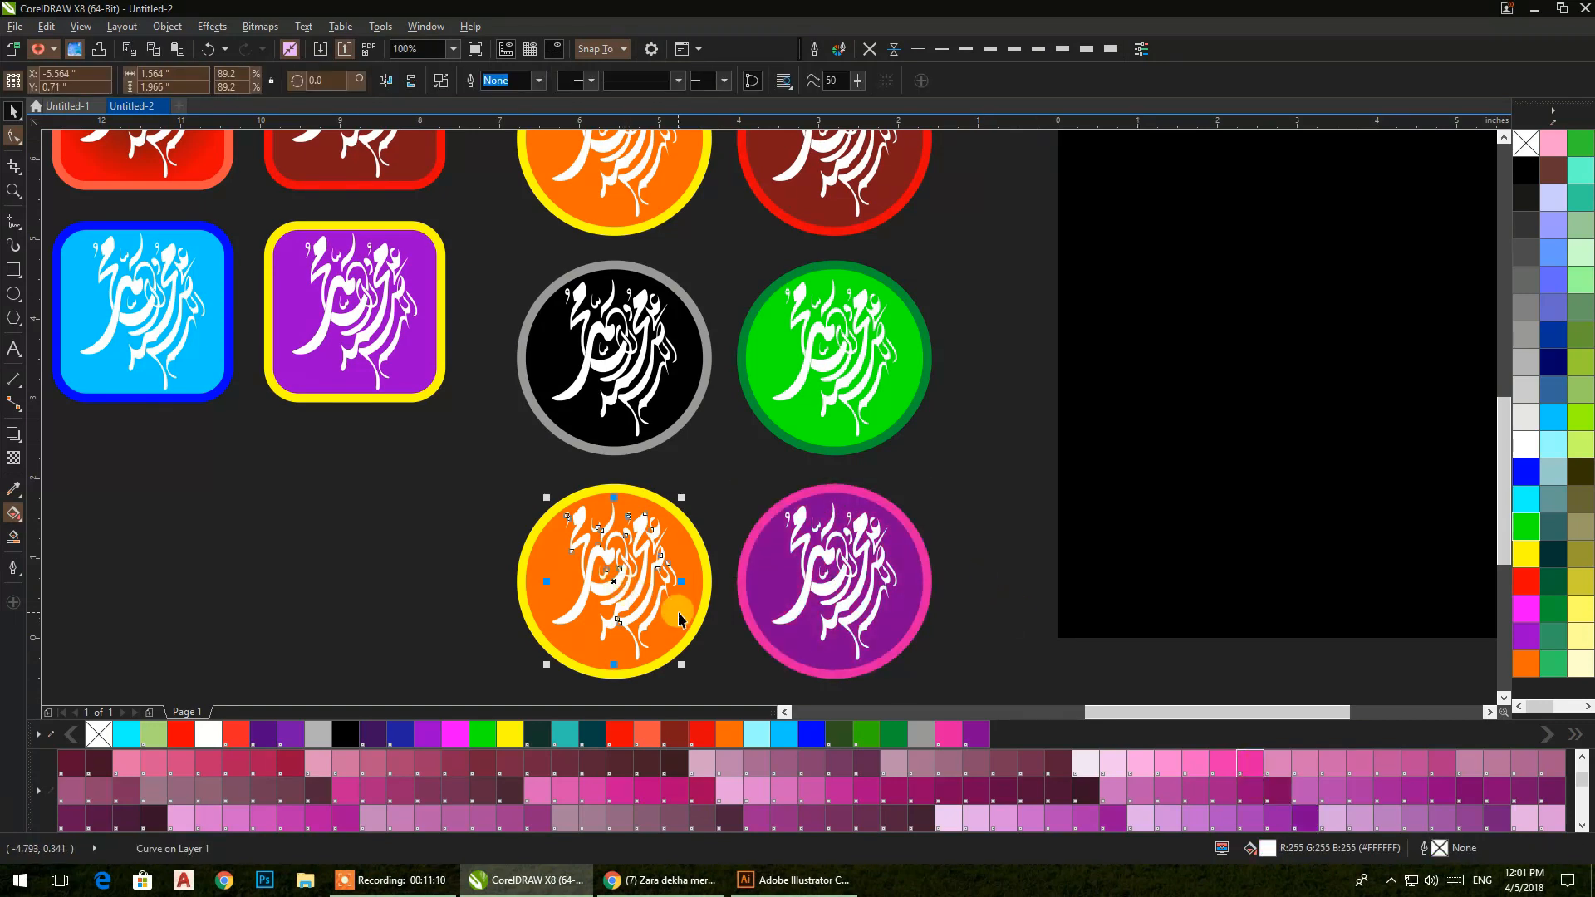
scroll(729, 797, up, 3)
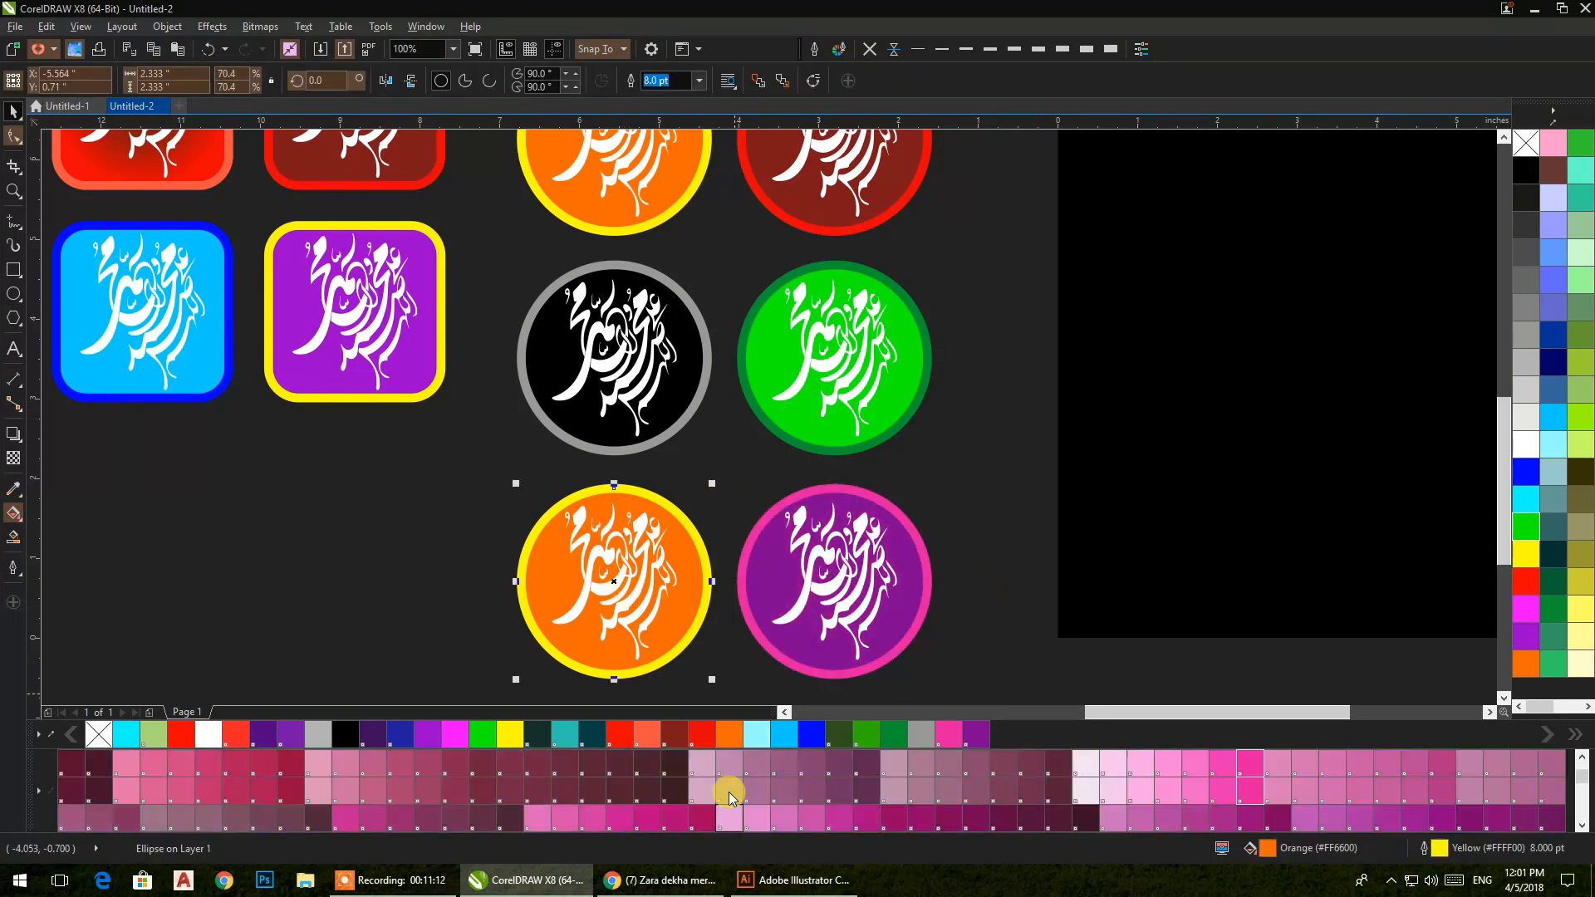
click(677, 795)
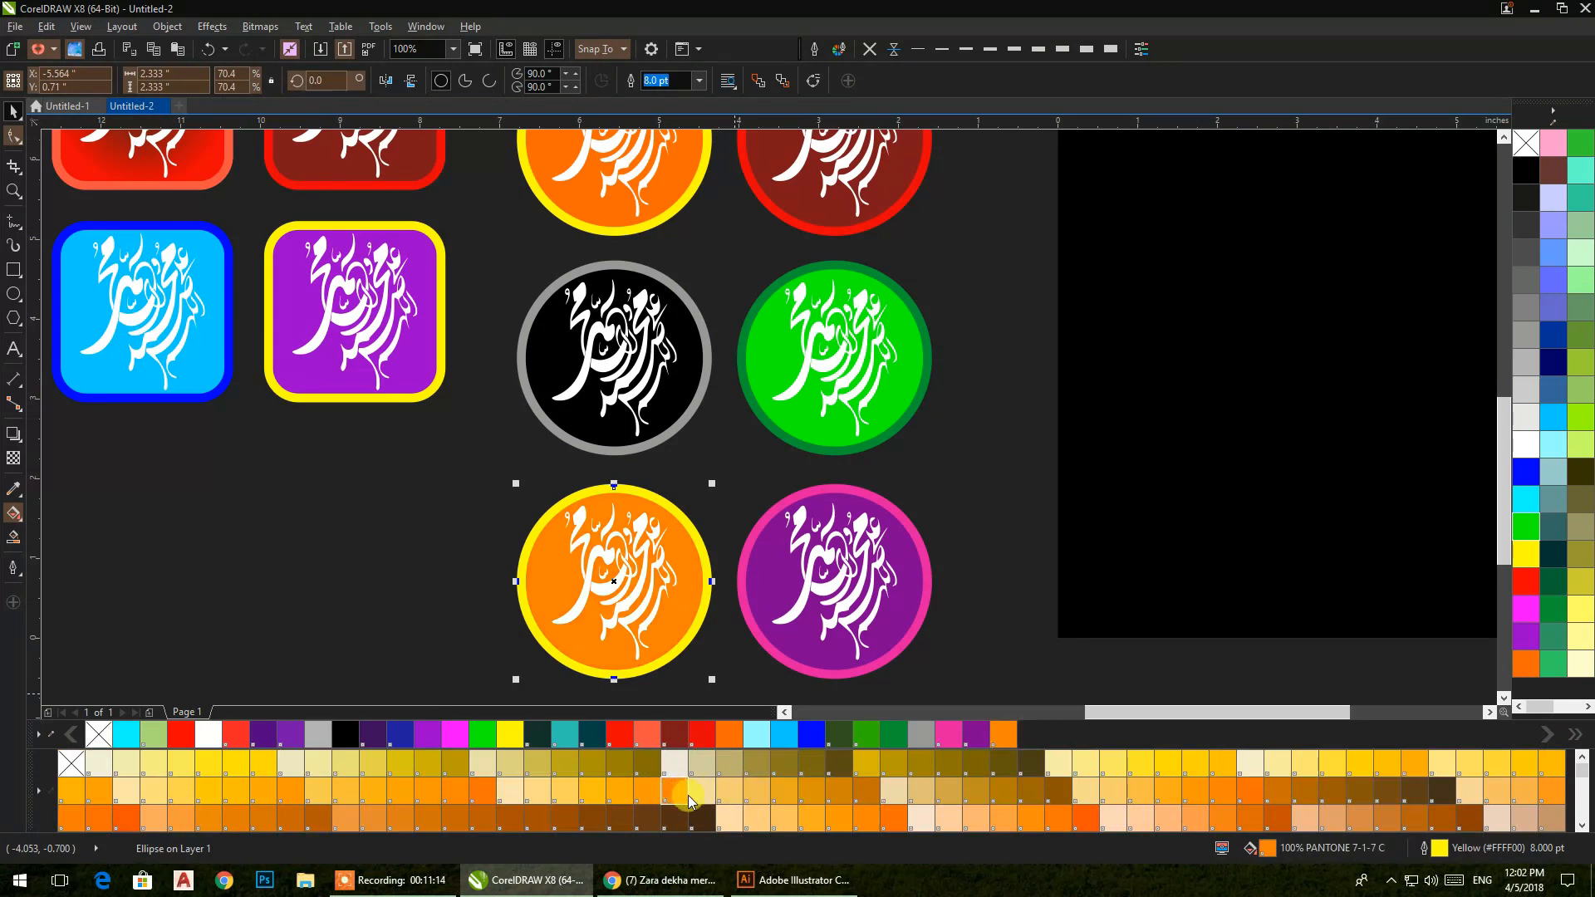
right_click(892, 825)
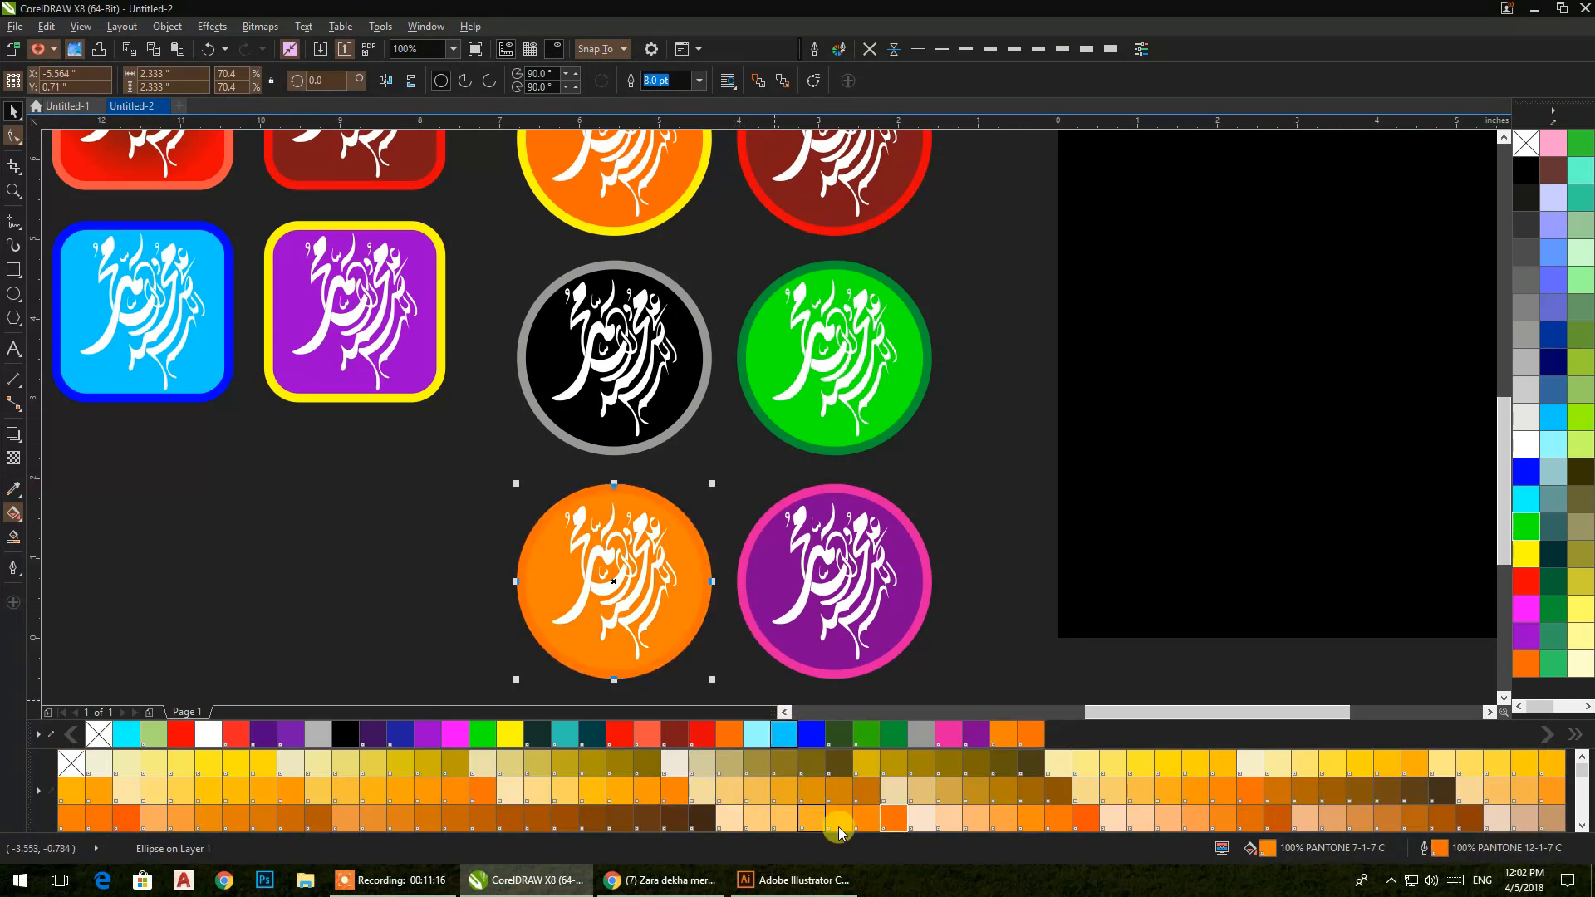
right_click(1084, 818)
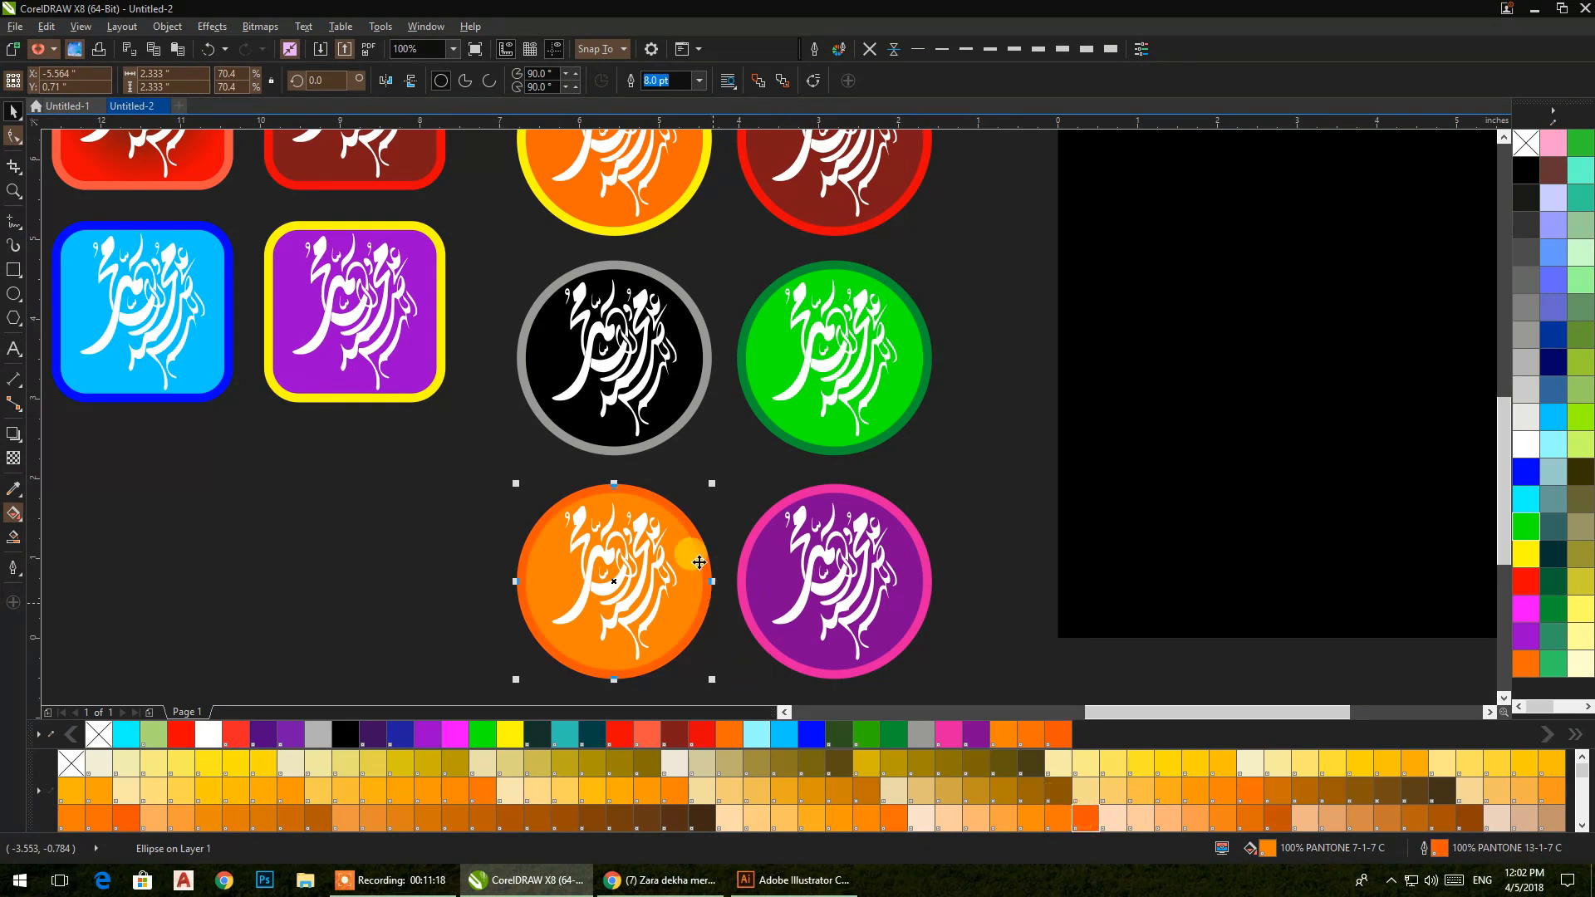
click(719, 506)
- Give the bottom row's left circle a dark brown PANTONE 11-2-7 C fill and a lighter brown outline
scroll(719, 506, down, 1)
drag(770, 523, 984, 536)
scroll(902, 584, up, 2)
click(900, 603)
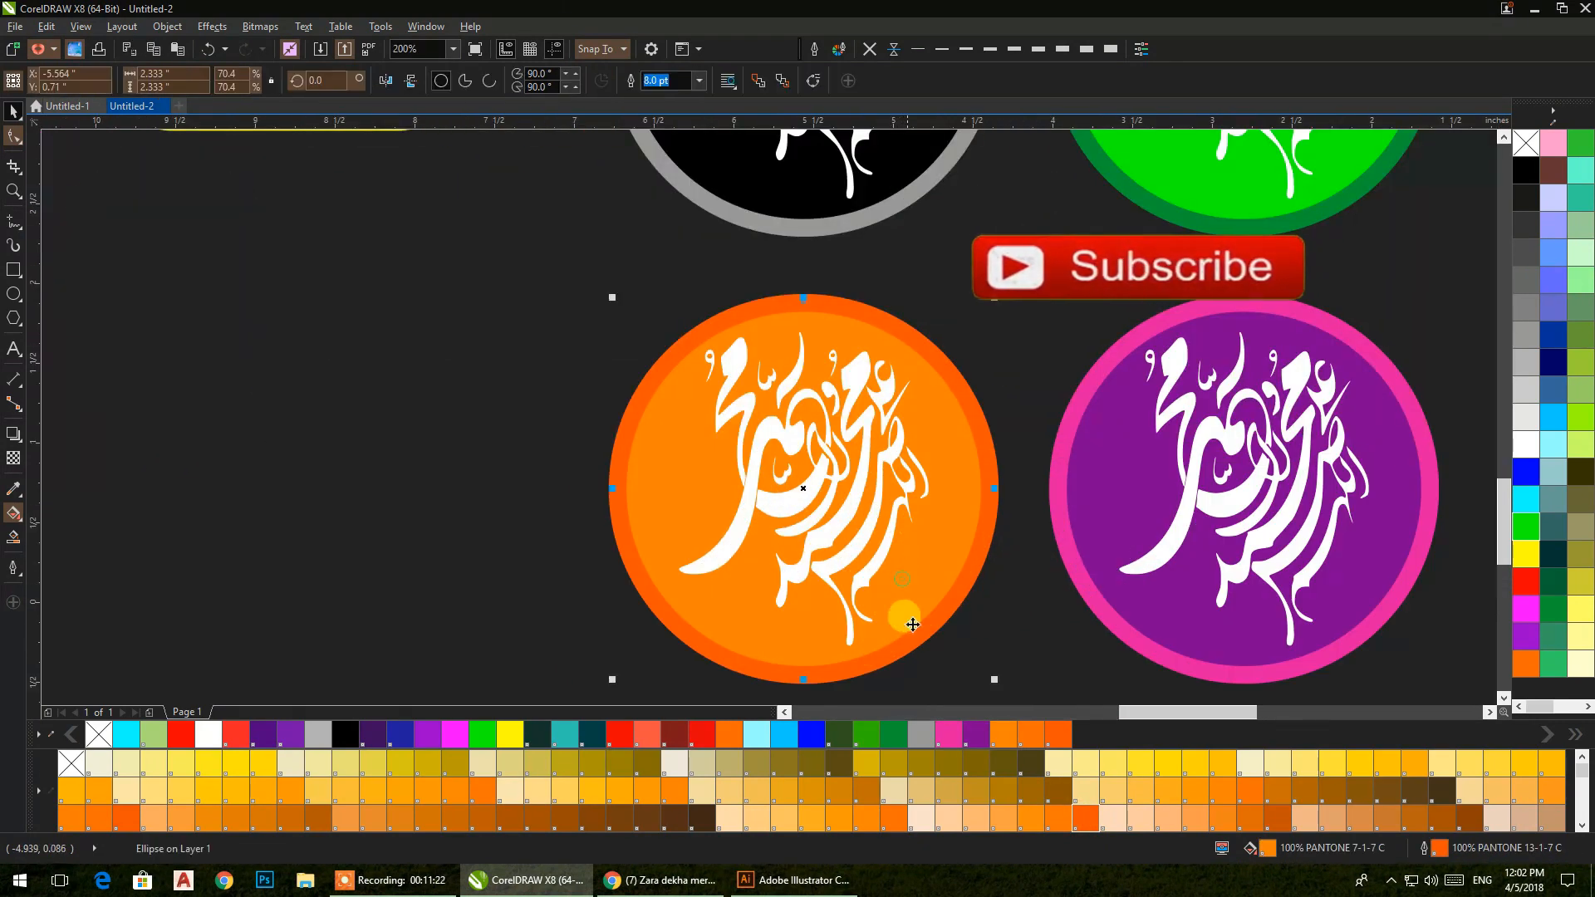
click(696, 820)
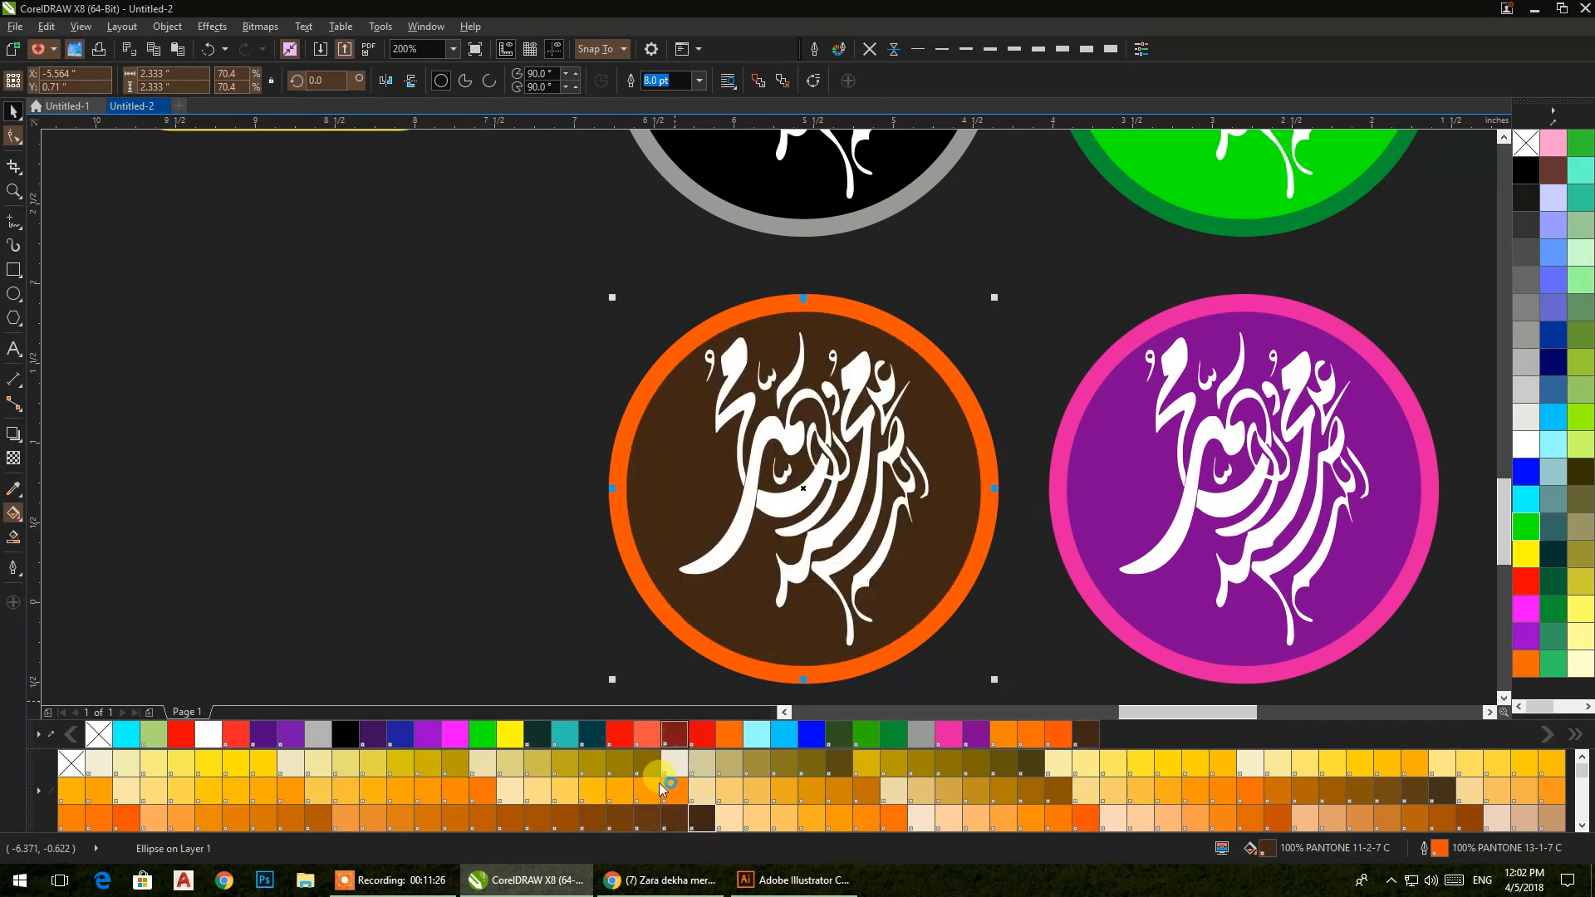
click(692, 636)
click(520, 608)
click(645, 605)
right_click(486, 790)
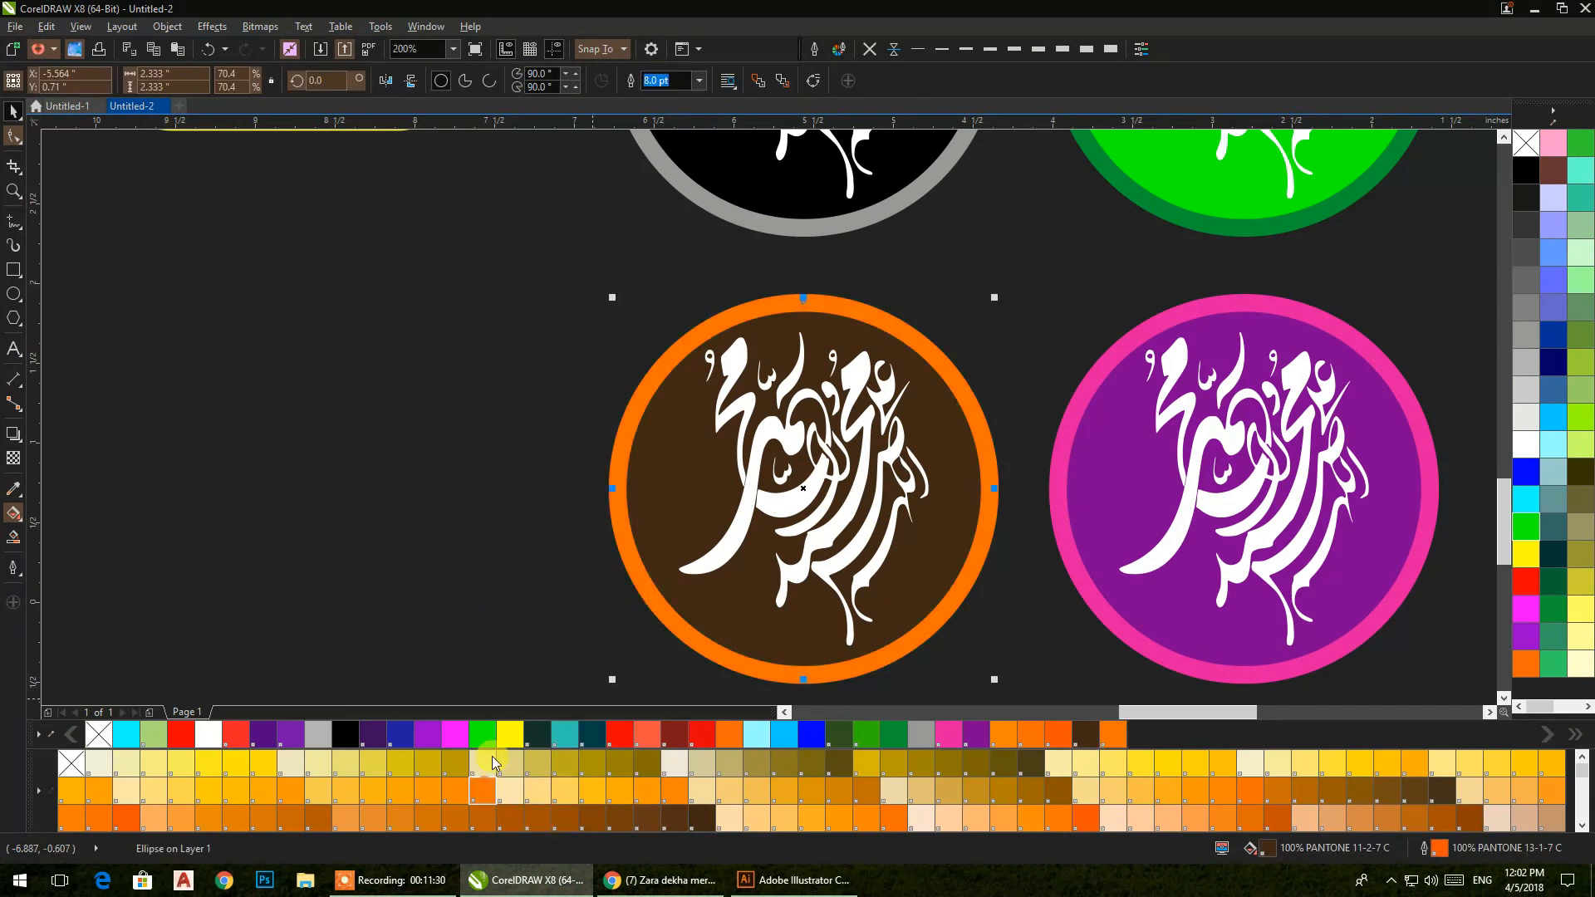
right_click(484, 821)
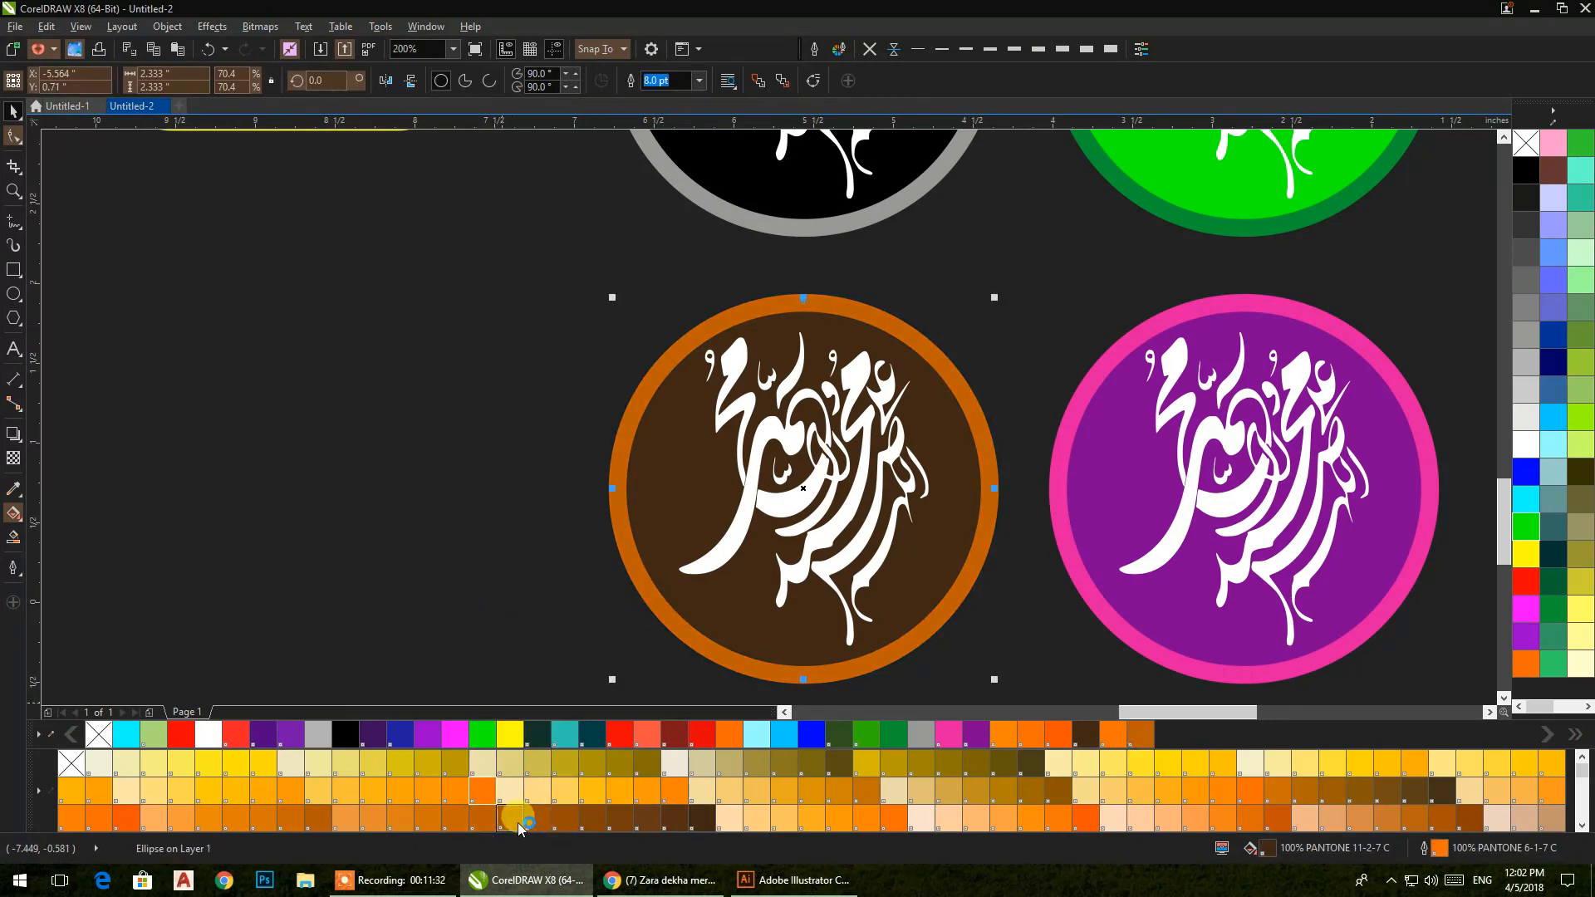
right_click(517, 822)
click(485, 567)
- Review the hexagon, rounded square and circle icon sets together beside the page
scroll(484, 561, down, 2)
mouse_move(492, 554)
mouse_down()
mouse_move(874, 583)
mouse_move(1067, 562)
mouse_up()
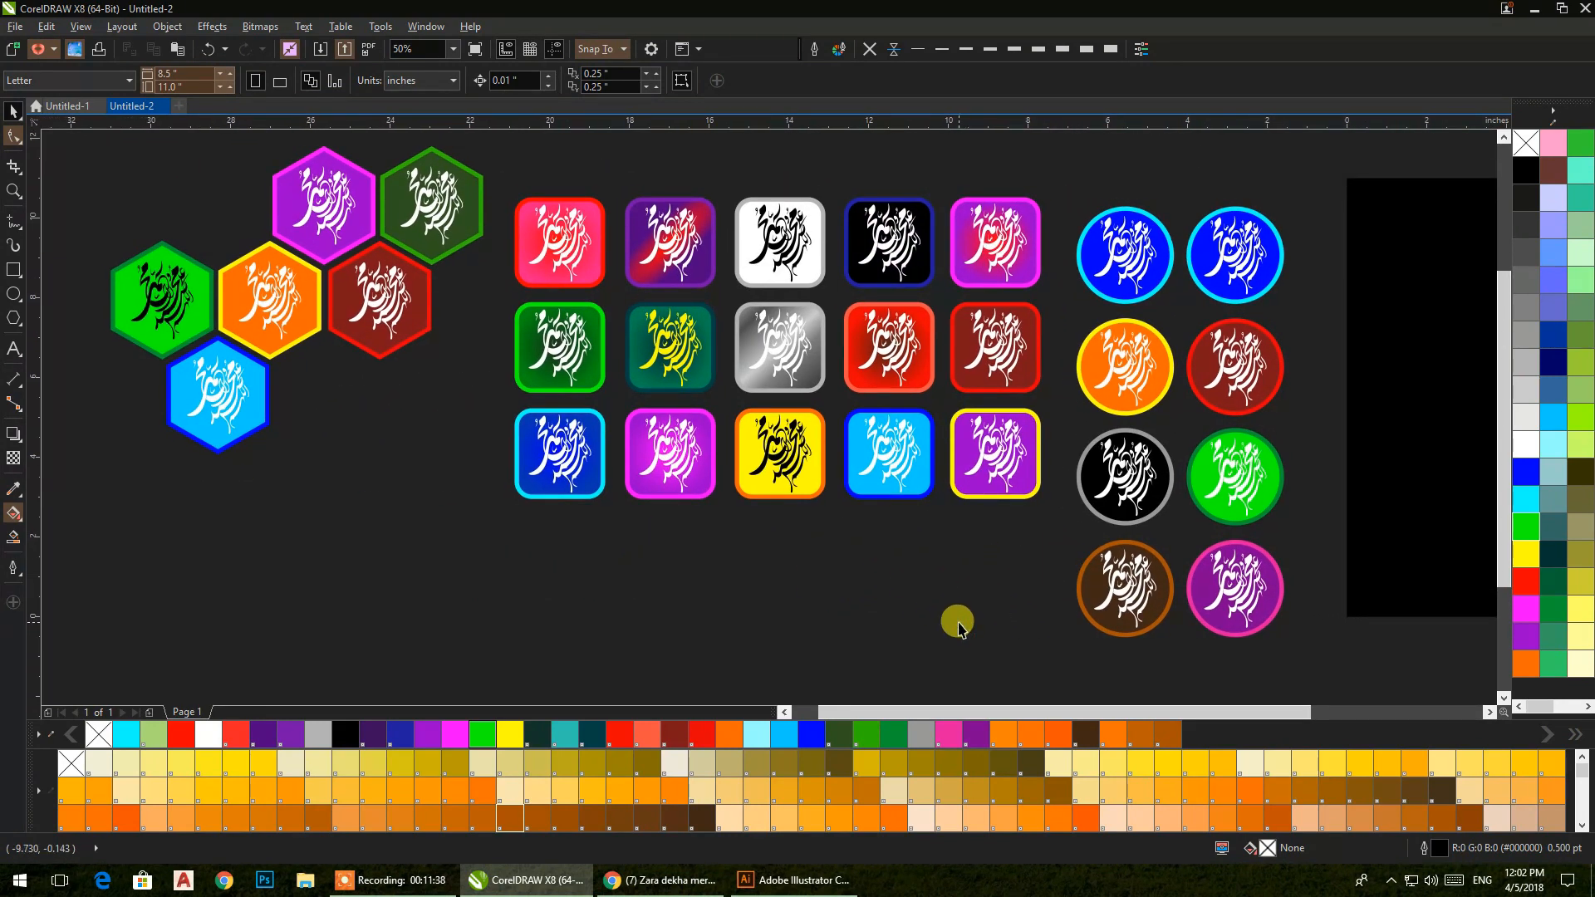
scroll(997, 479, up, 3)
scroll(1024, 423, down, 2)
mouse_move(1015, 431)
mouse_down()
mouse_move(998, 479)
mouse_move(886, 527)
mouse_up()
scroll(997, 484, down, 2)
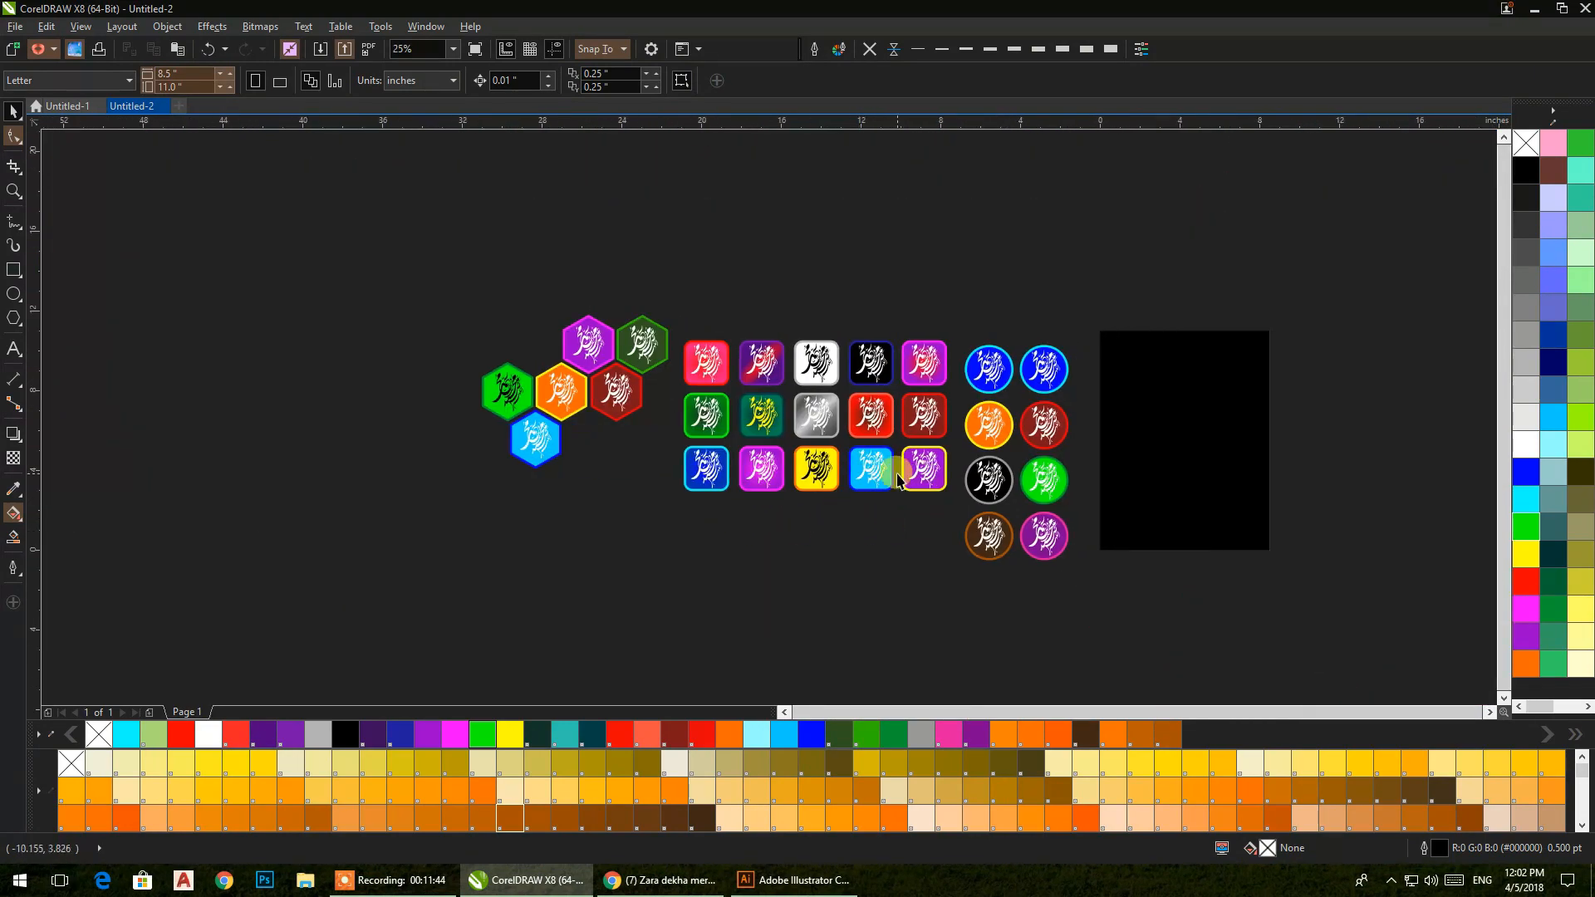
scroll(898, 479, up, 1)
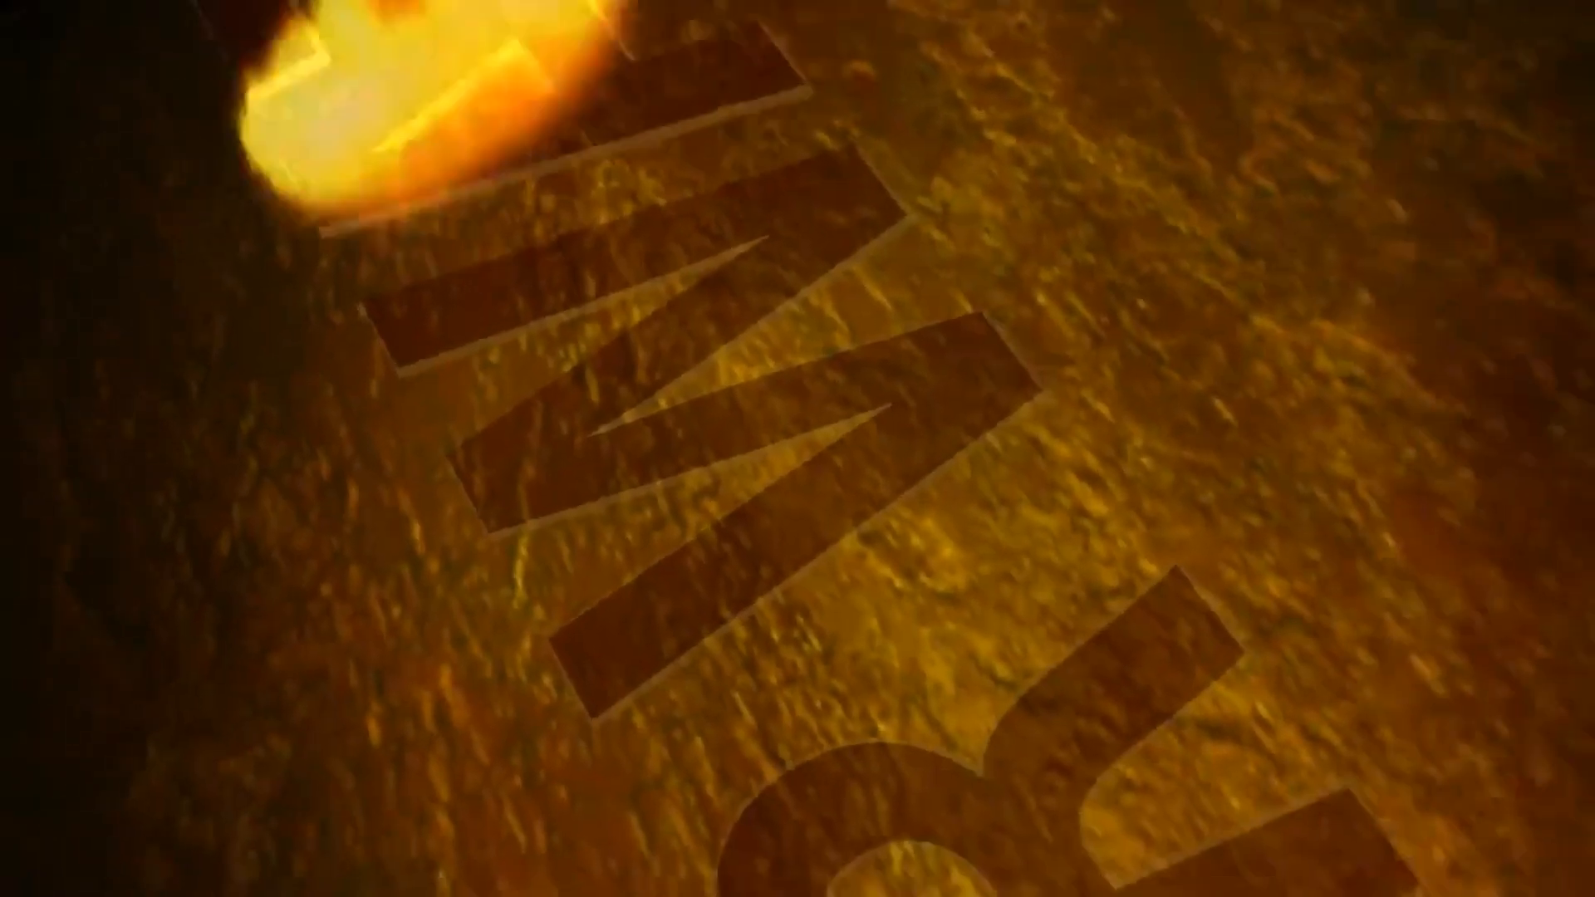